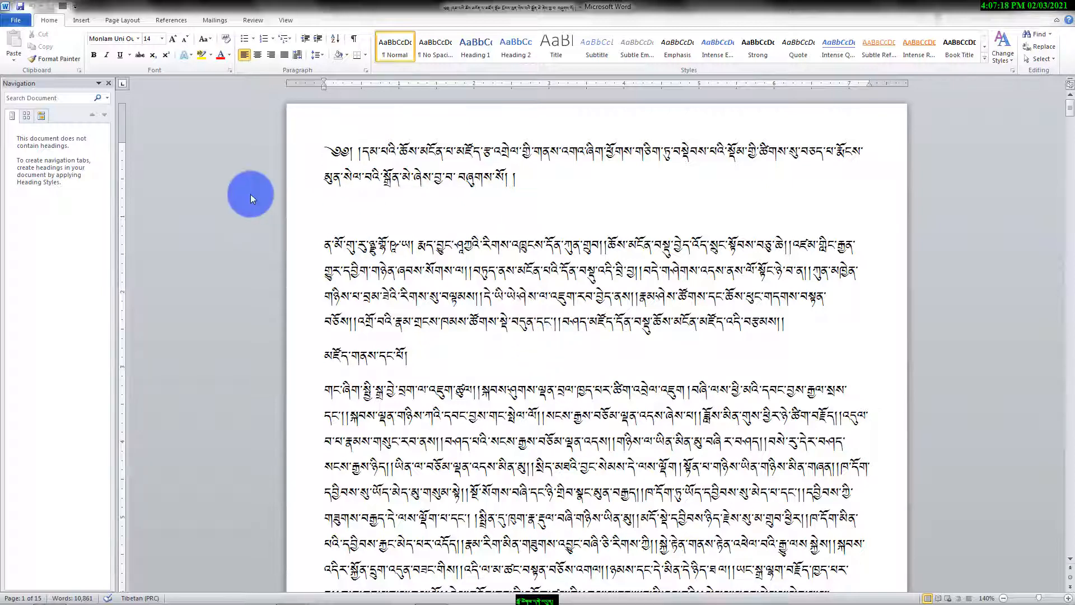
# Set the document's top and left page margins to 0.7" as custom margins.
pyautogui.scroll(-10, 498, 291)
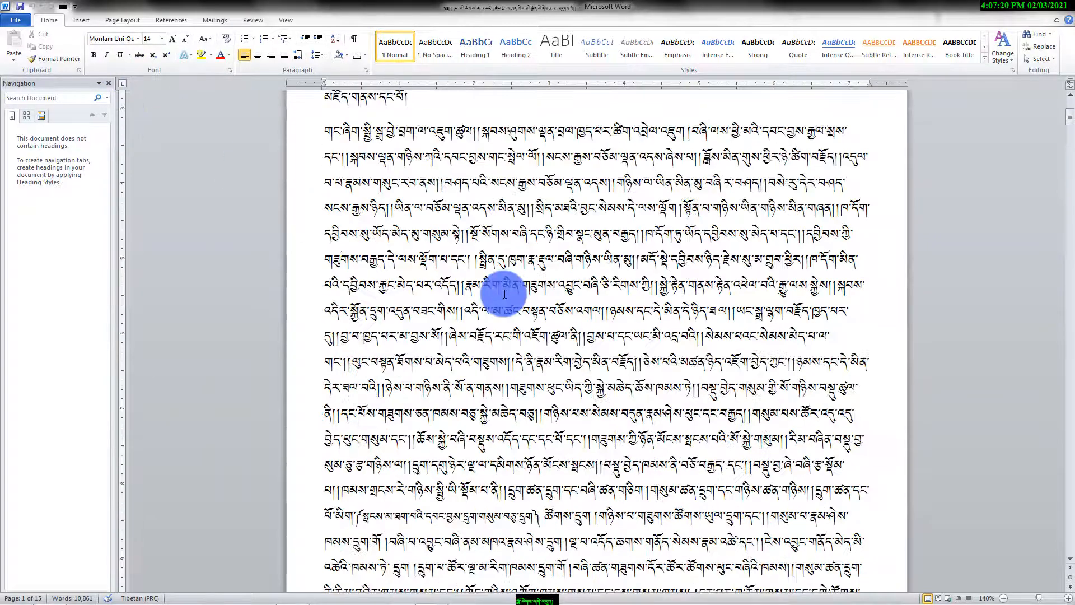
pyautogui.scroll(-8, 505, 294)
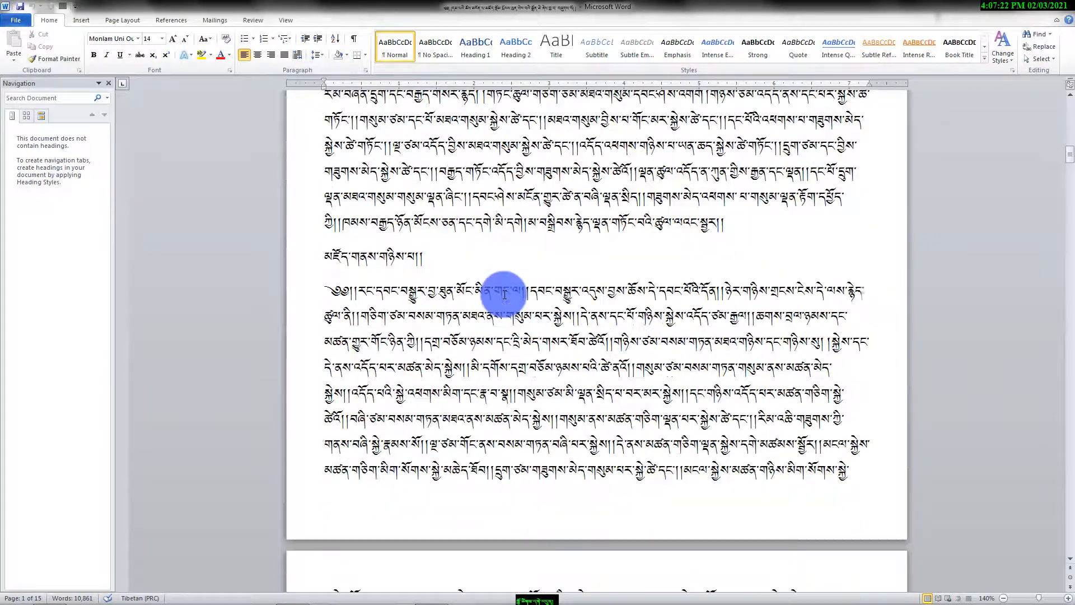
pyautogui.scroll(2, 504, 294)
pyautogui.scroll(15, 505, 294)
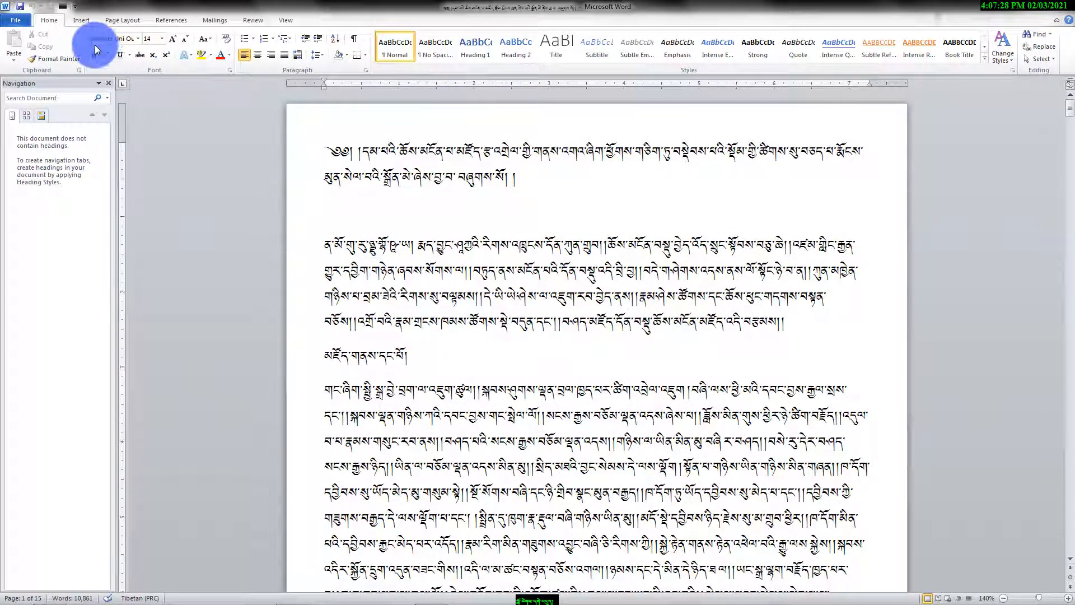
pyautogui.click(86, 17)
pyautogui.click(120, 21)
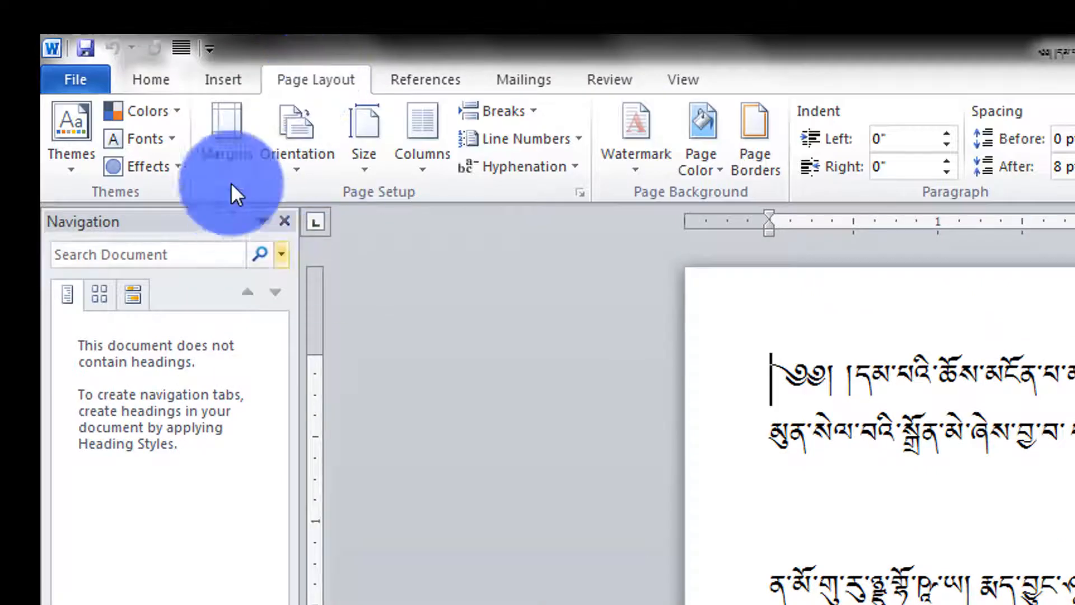
pyautogui.click(229, 163)
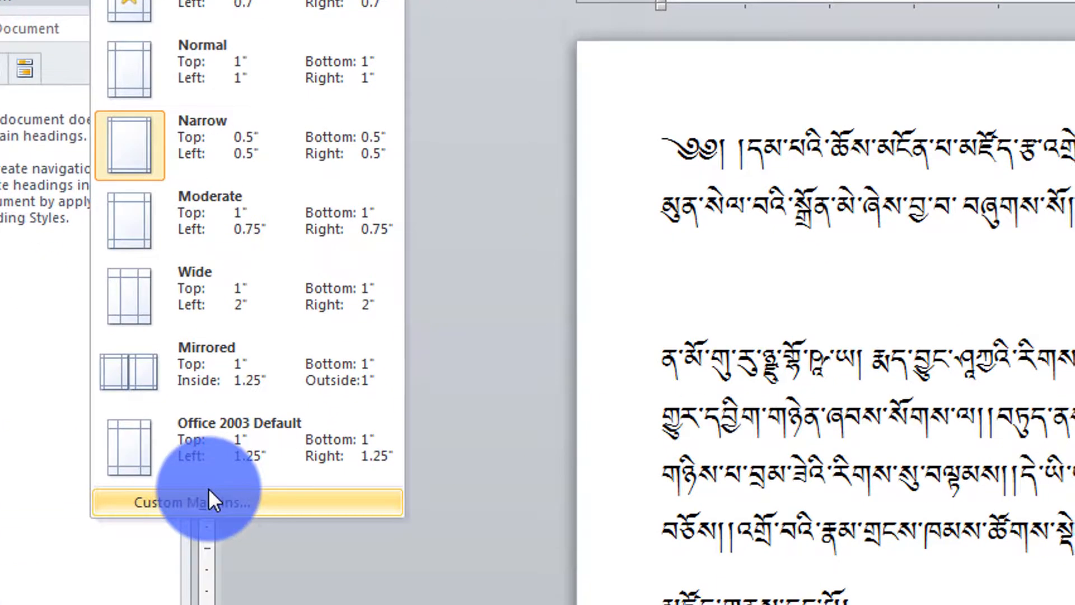
pyautogui.click(208, 500)
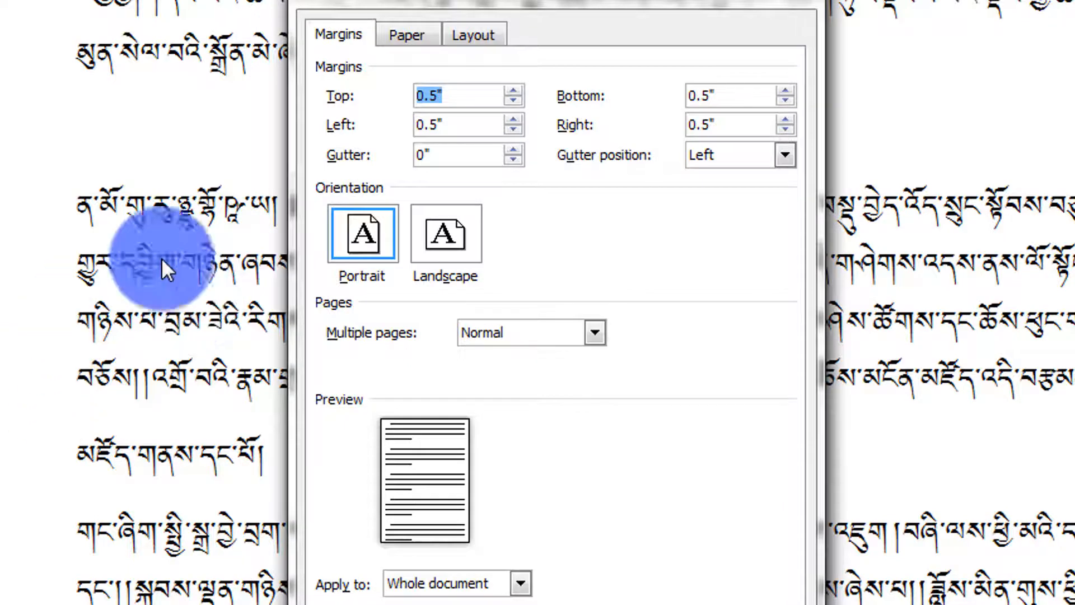
pyautogui.click(438, 95)
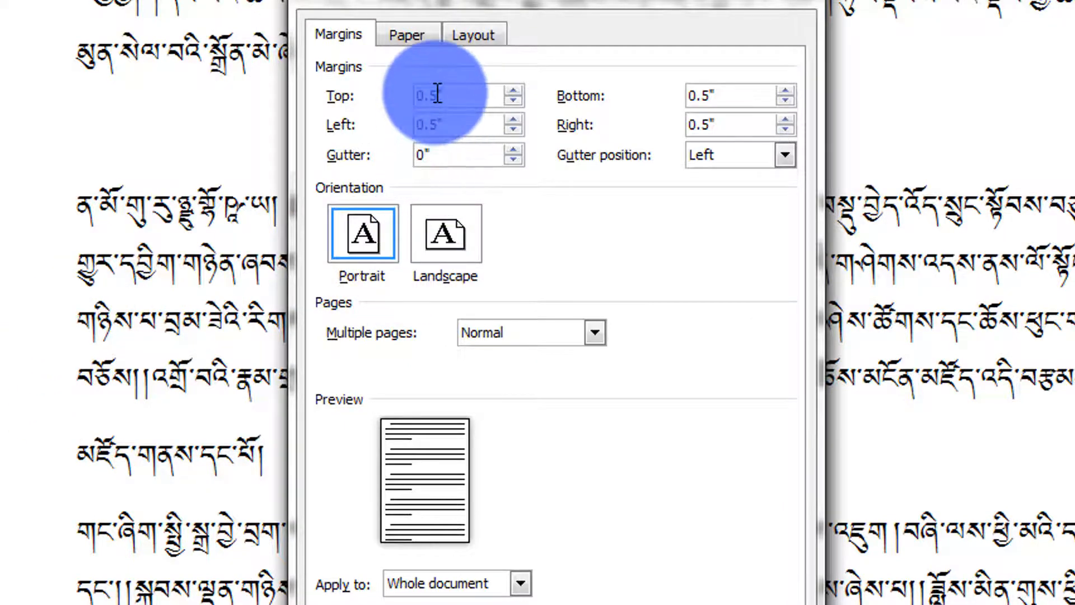
pyautogui.press('BackSpace')
pyautogui.press('BackSpace')
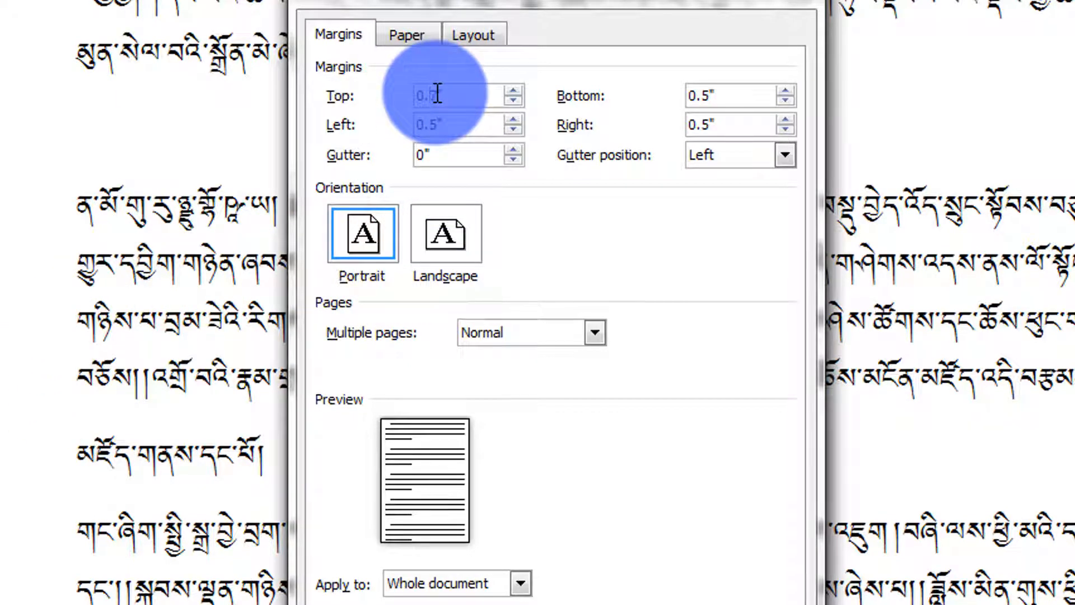
pyautogui.click(440, 133)
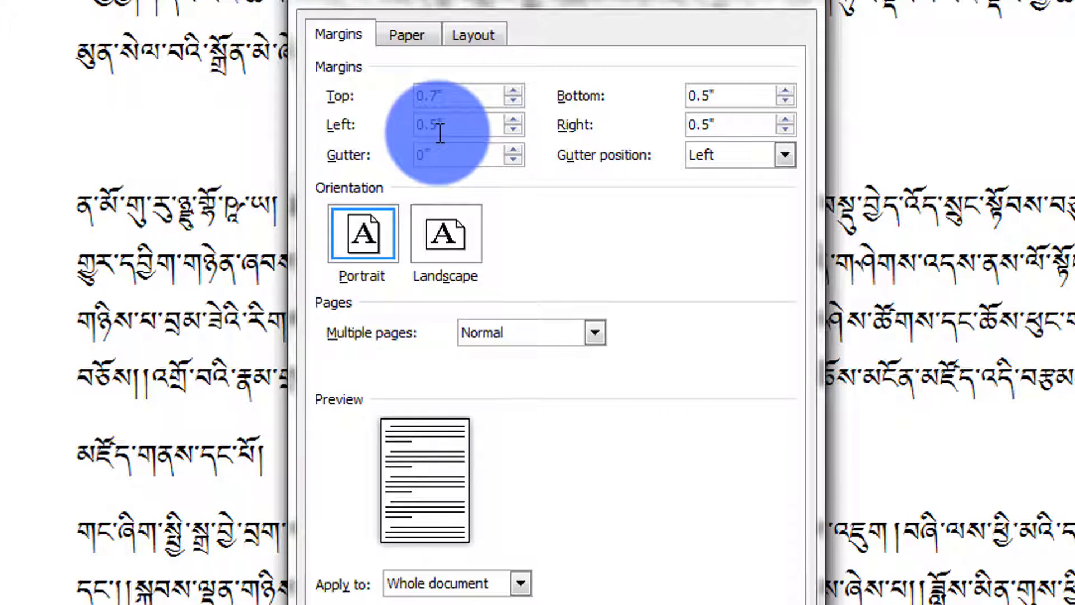
pyautogui.press('BackSpace')
pyautogui.write('7')
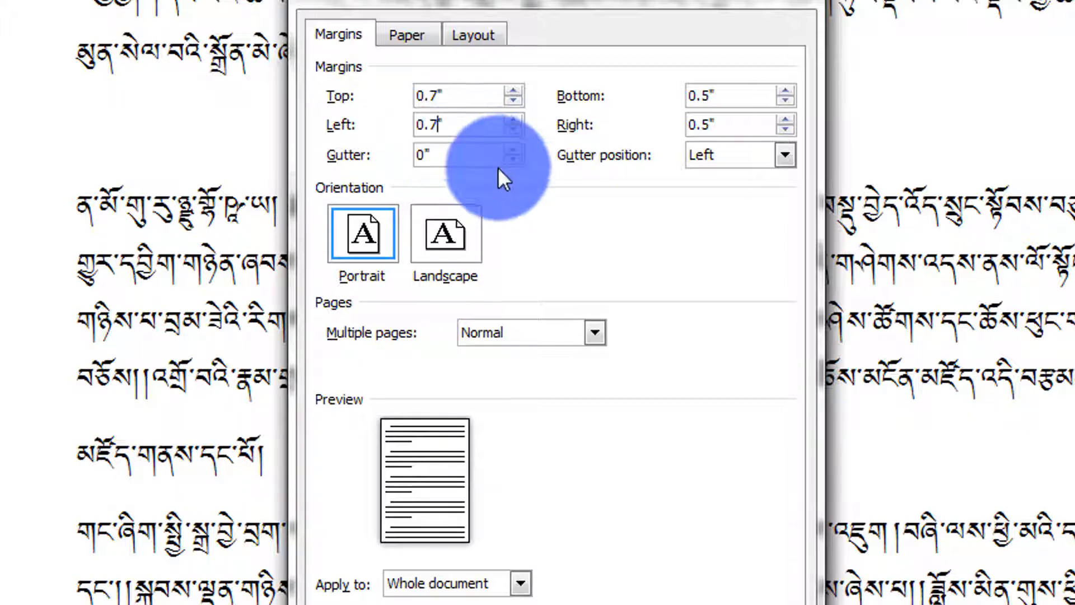
# Set the bottom and right page margins to 0.7" as well.
pyautogui.click(710, 92)
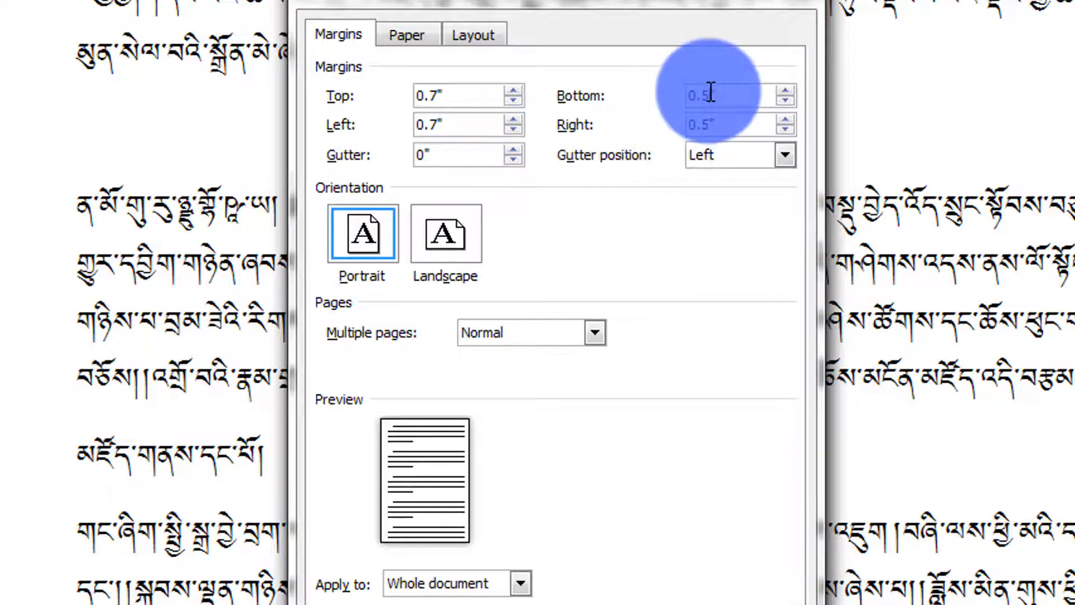
pyautogui.press('BackSpace')
pyautogui.write('7')
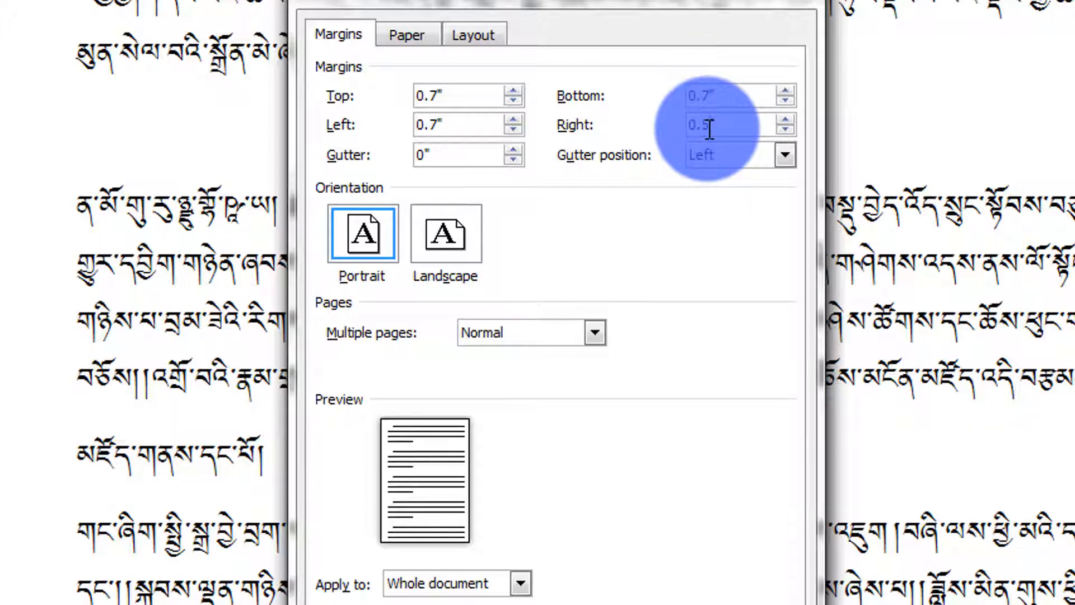
pyautogui.click(709, 128)
pyautogui.press('BackSpace')
pyautogui.write('7')
# Set a custom paper size 6.5" wide and 8" high and apply the page setup to the whole document.
pyautogui.click(405, 32)
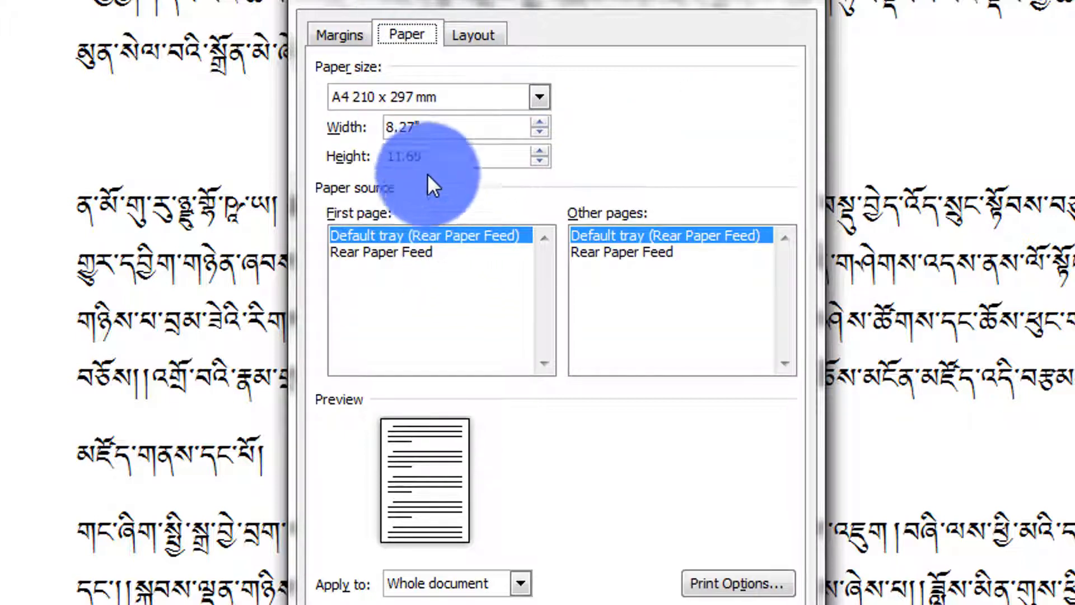
pyautogui.moveTo(417, 128); pyautogui.dragTo(375, 133)
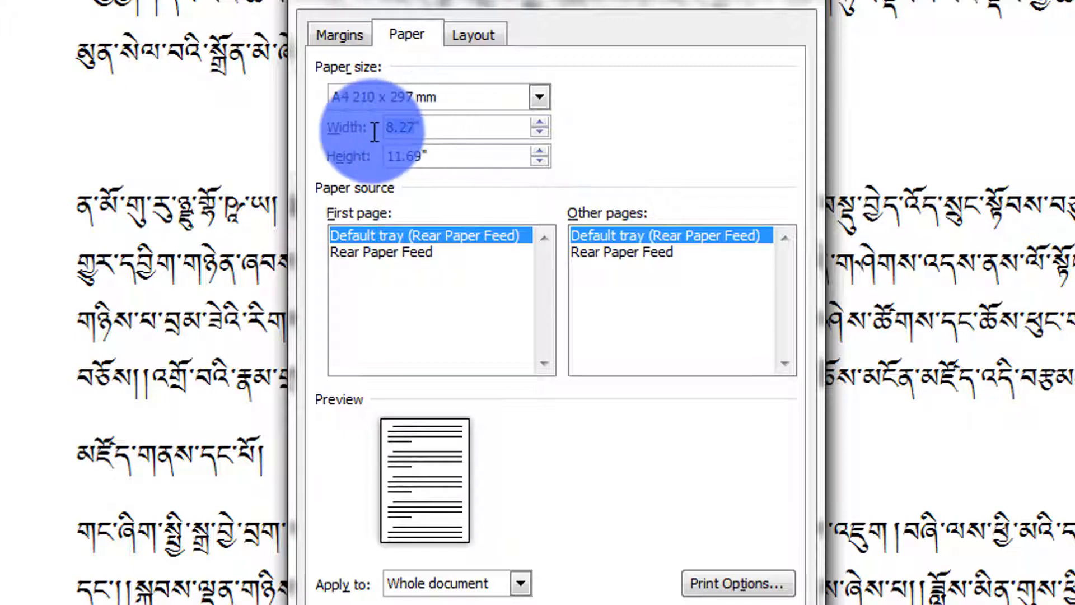
pyautogui.write('6.5')
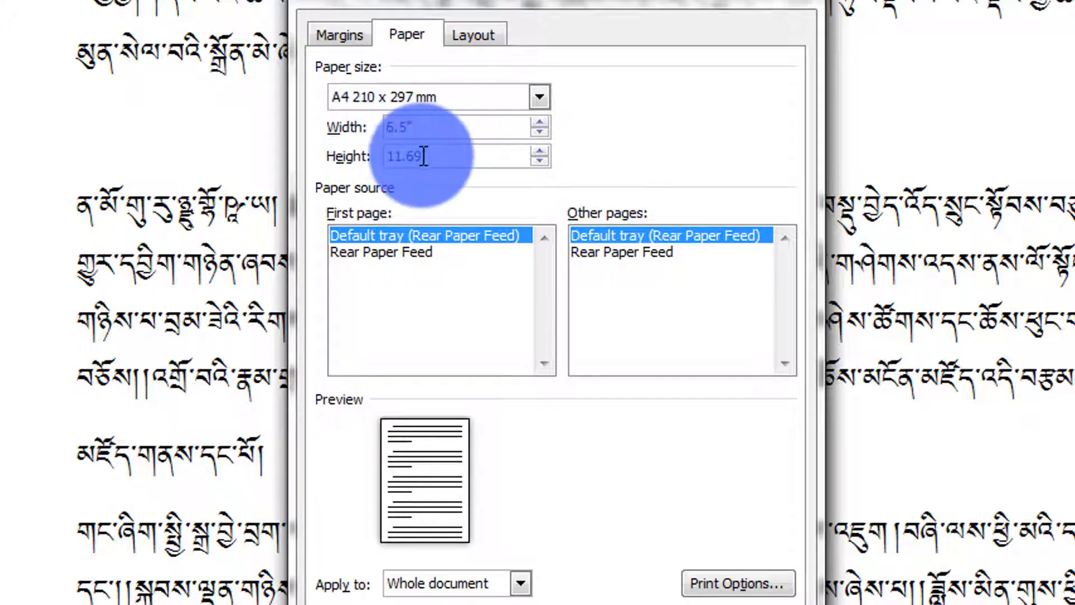
pyautogui.click(422, 156)
pyautogui.moveTo(421, 156); pyautogui.dragTo(363, 162)
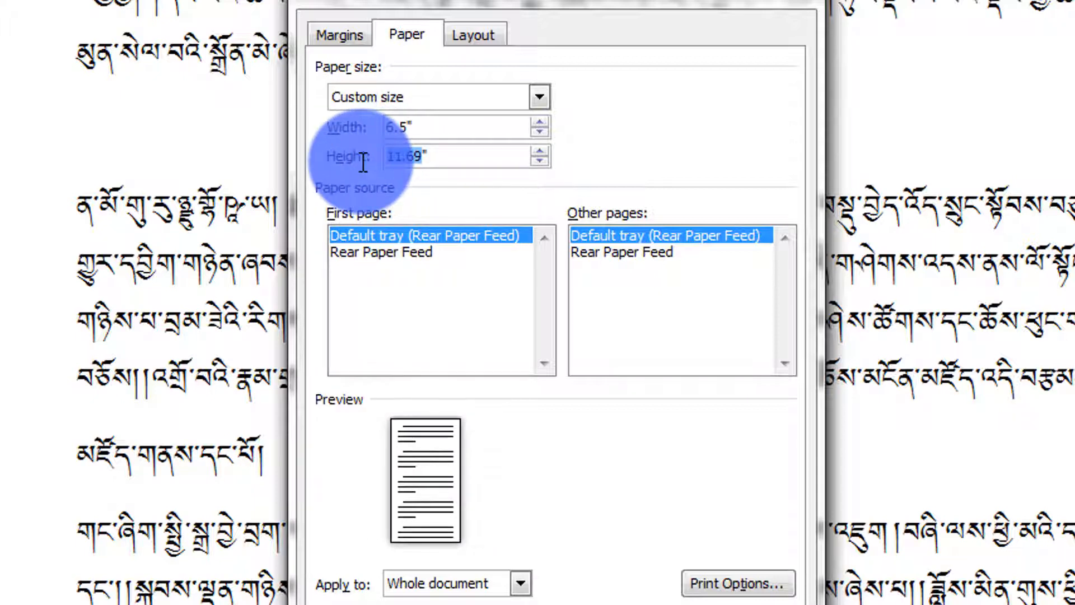
pyautogui.press('BackSpace')
pyautogui.write('8')
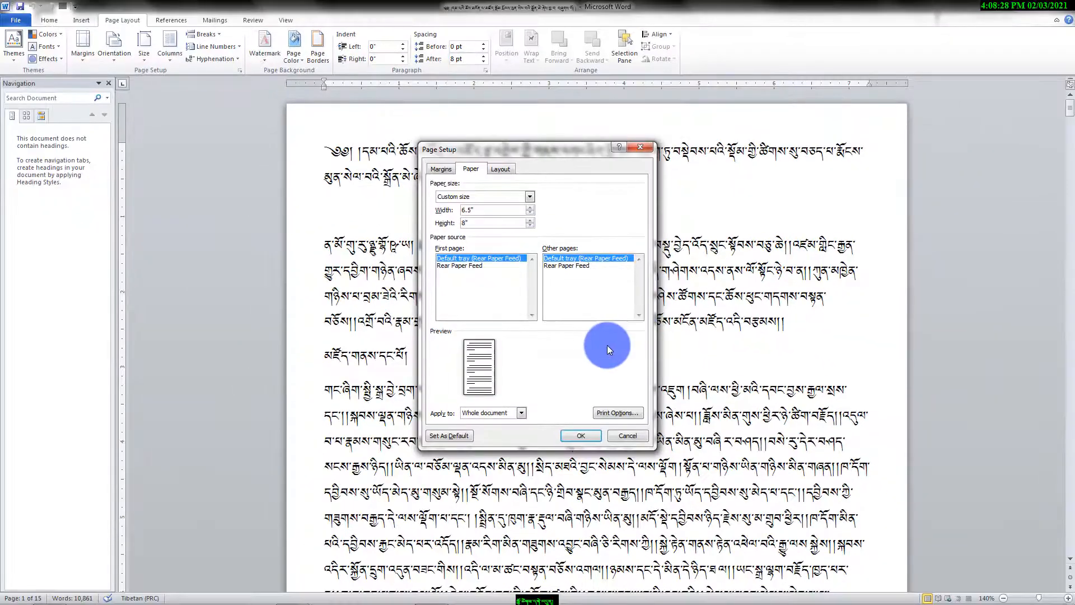
pyautogui.click(580, 435)
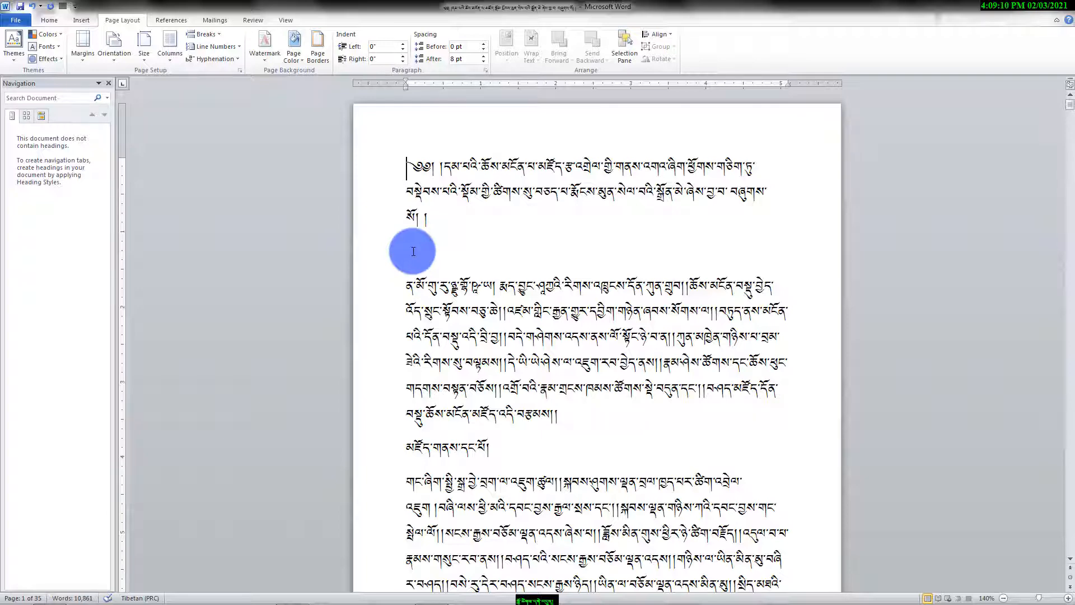
# Insert empty lines before the title at the document's start until it moves to the top of page 4, leaving three blank pages.
pyautogui.press('Return')
pyautogui.press('Return')
pyautogui.press('Return')
pyautogui.press('Return')
pyautogui.press('Return')
pyautogui.press('Return')
pyautogui.press('Return')
pyautogui.press('Return')
pyautogui.press('Return')
pyautogui.press('Return')
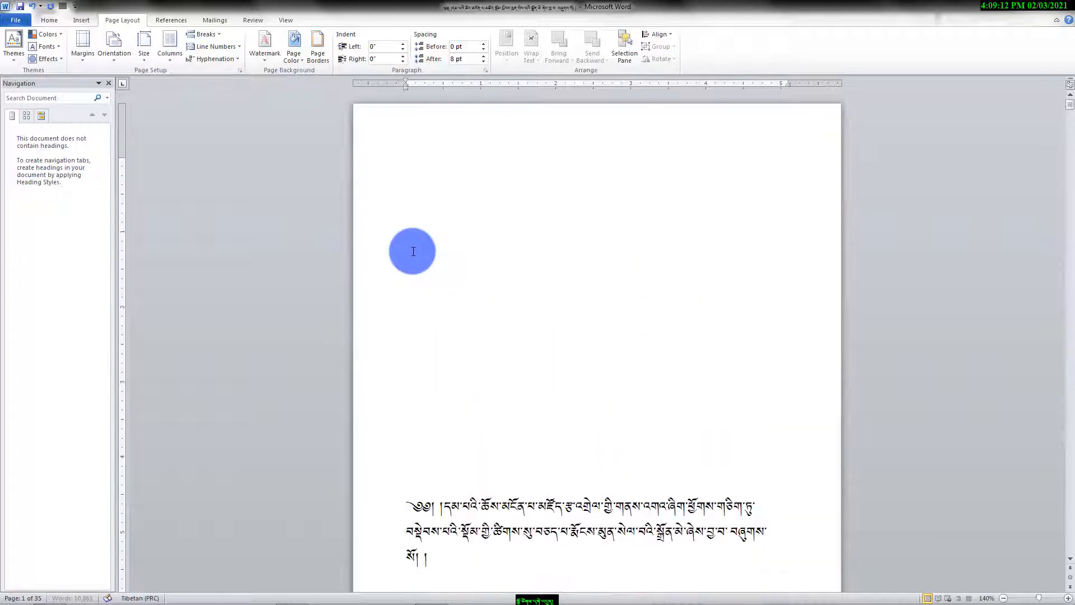
pyautogui.press('Return')
pyautogui.press('Return')
pyautogui.press('Return')
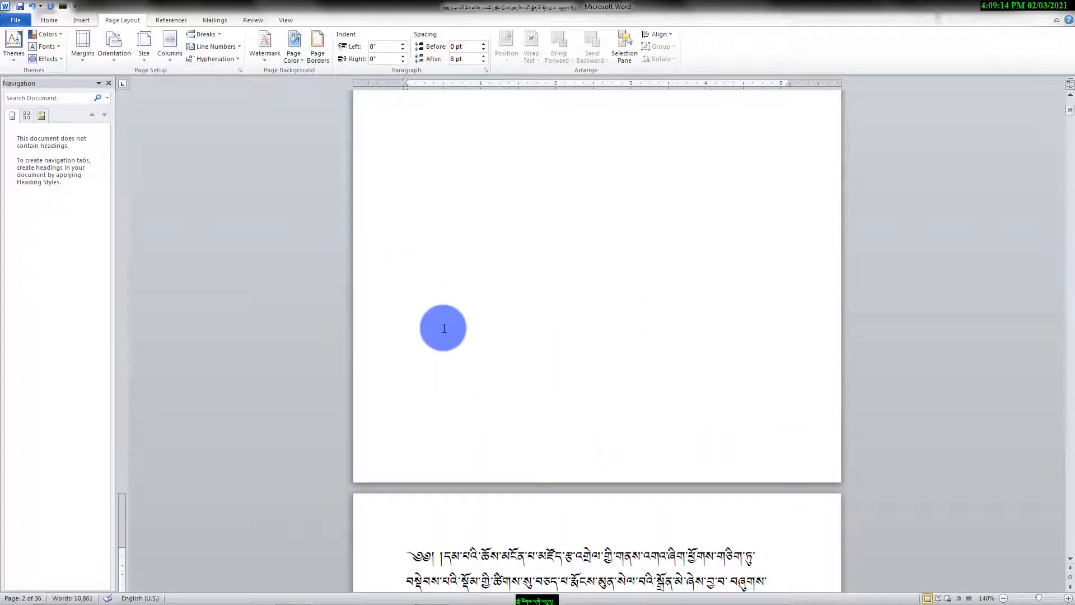
pyautogui.press('Return')
pyautogui.press('Return')
pyautogui.press('Return')
pyautogui.press('Return')
pyautogui.press('Return')
pyautogui.press('Return')
pyautogui.press('Return')
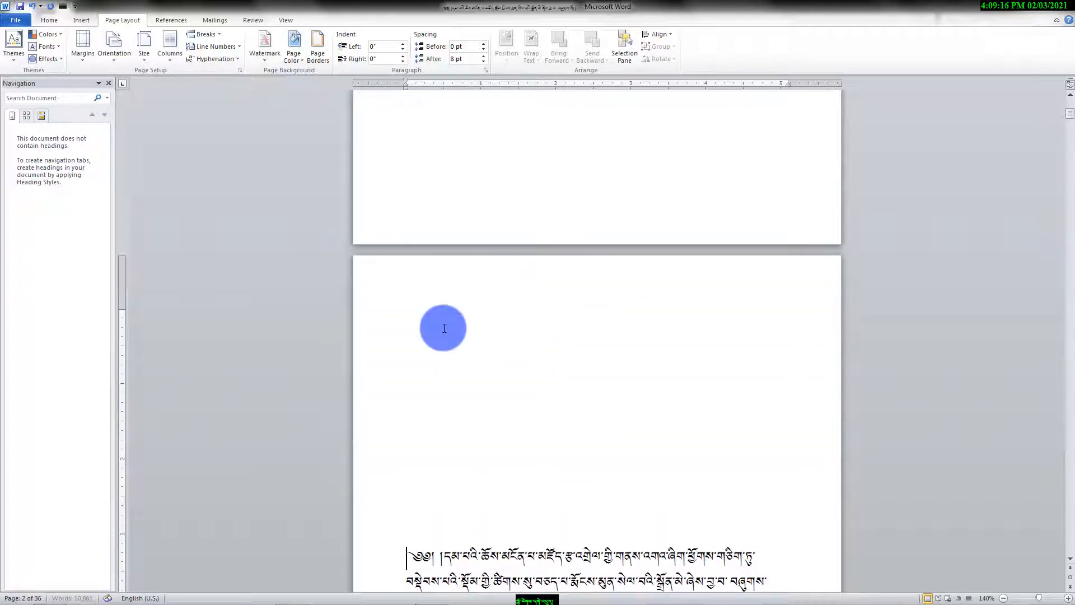
pyautogui.press('Return')
pyautogui.press('Return')
pyautogui.press('Return')
pyautogui.press('Return')
pyautogui.press('Return')
pyautogui.press('Return')
pyautogui.press('Return')
pyautogui.press('Return')
pyautogui.press('Return')
pyautogui.press('Return')
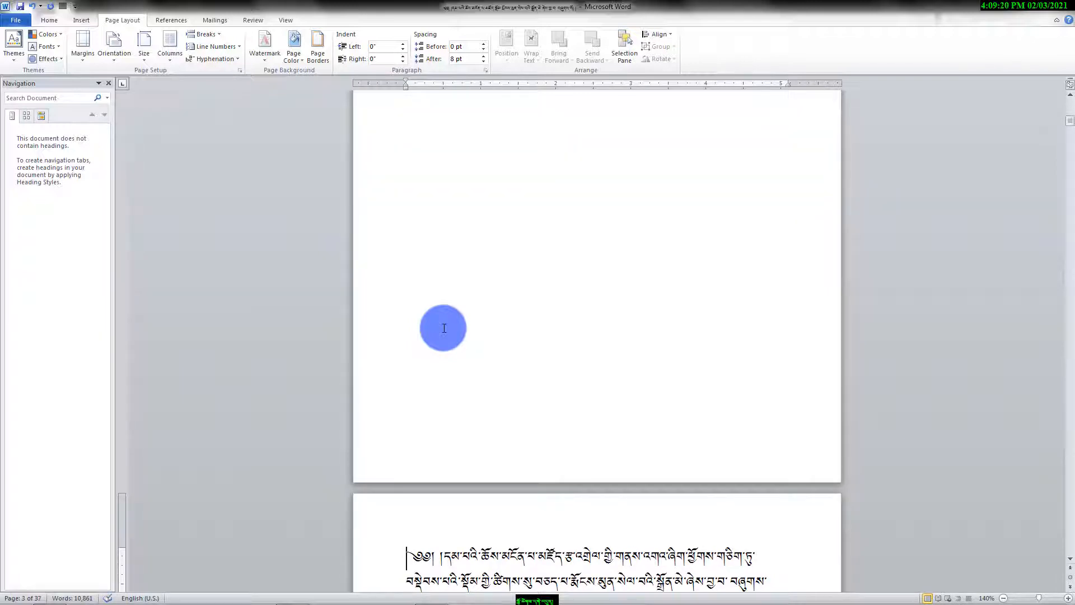
pyautogui.press('Return')
pyautogui.press('Return')
pyautogui.press('Return')
pyautogui.press('Return')
pyautogui.press('Return')
pyautogui.press('Return')
pyautogui.press('Return')
pyautogui.press('Return')
pyautogui.press('Return')
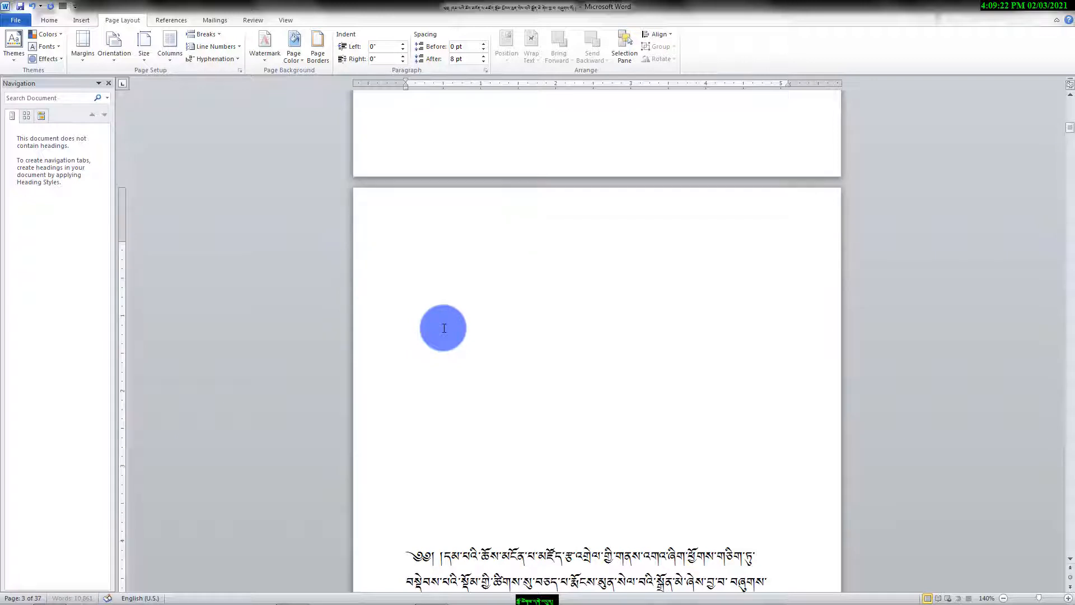
pyautogui.press('Return')
pyautogui.press('Return')
pyautogui.press('Return')
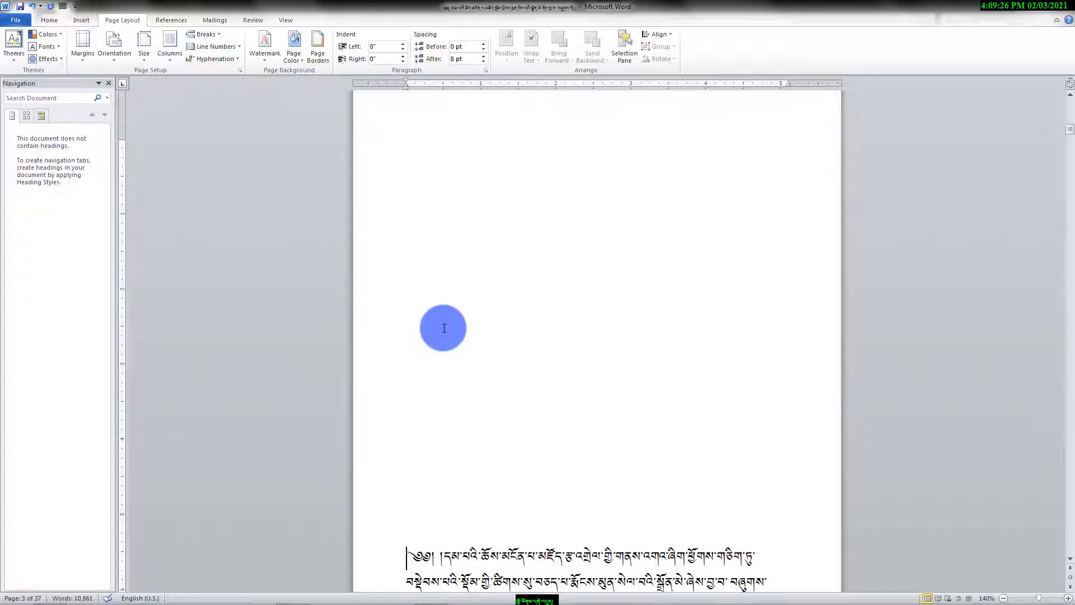
pyautogui.press('Return')
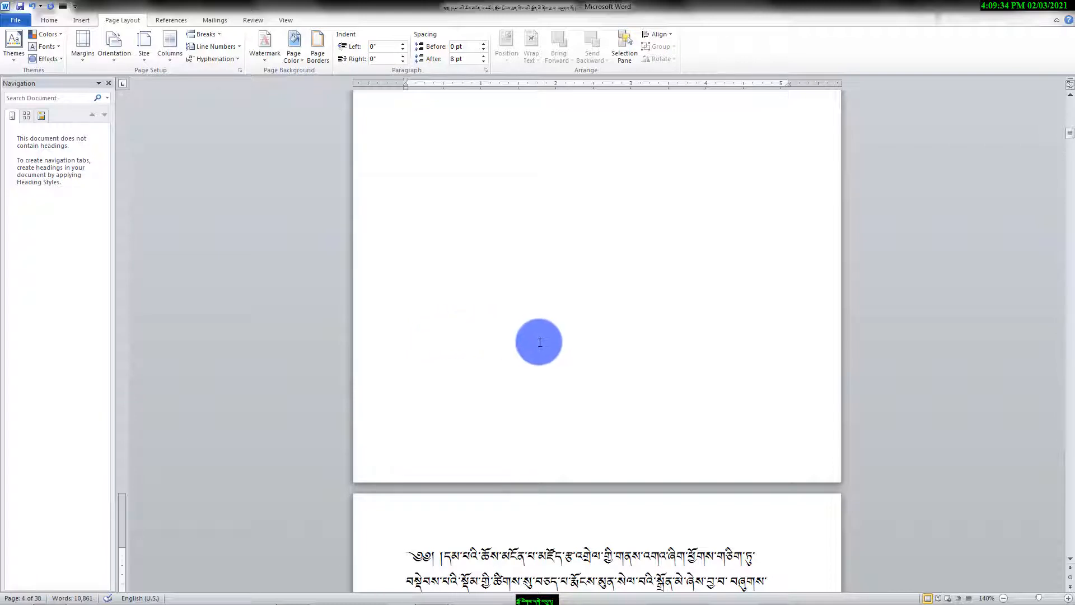
# Look through the blank pages in front of the title.
pyautogui.scroll(3, 521, 329)
pyautogui.scroll(15, 521, 329)
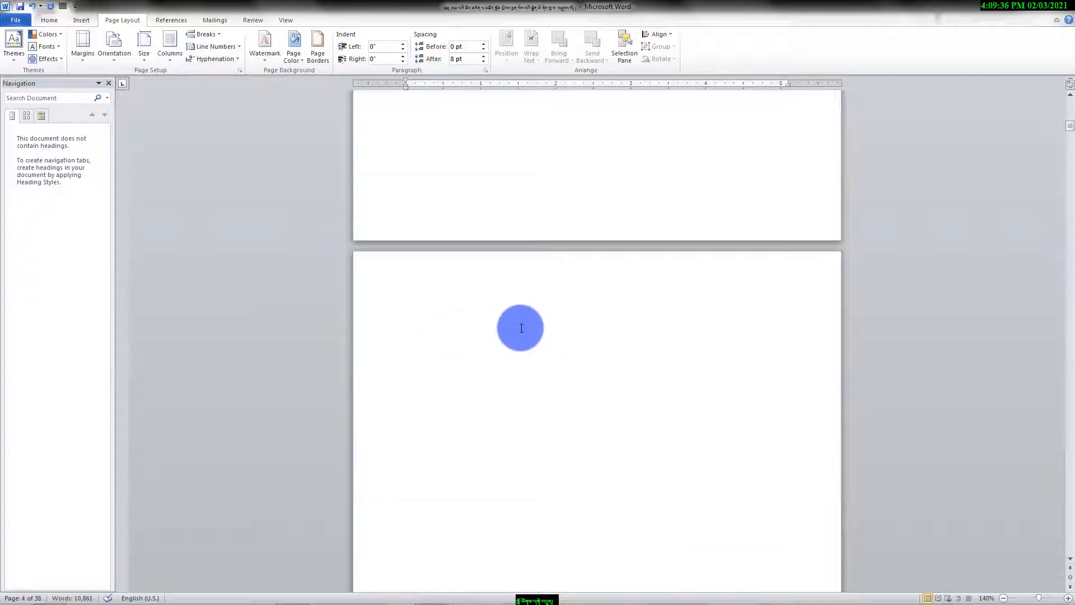
pyautogui.scroll(8, 521, 328)
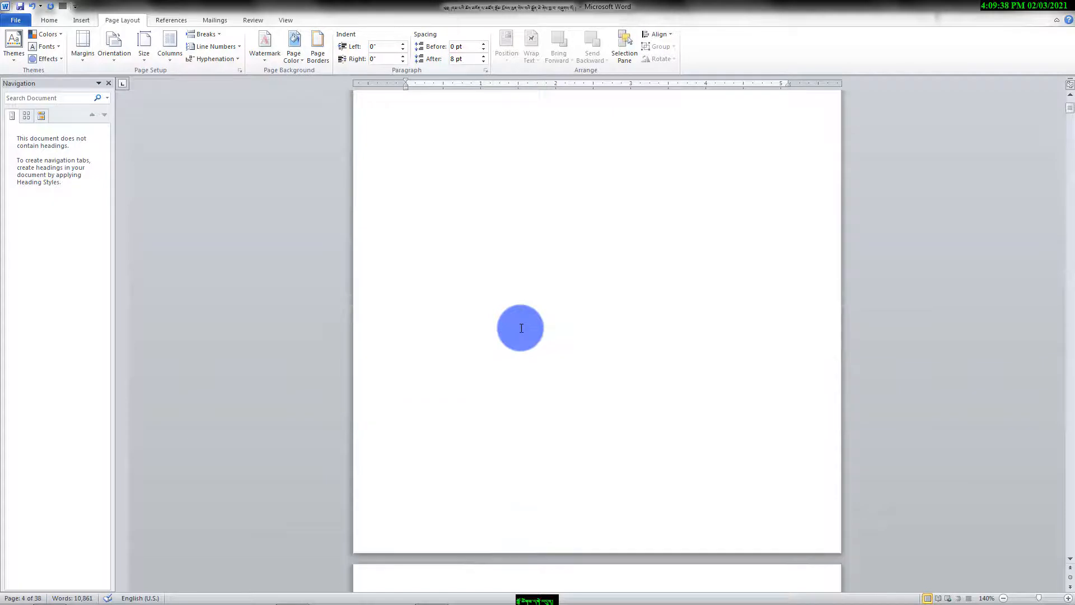
pyautogui.scroll(-15, 522, 328)
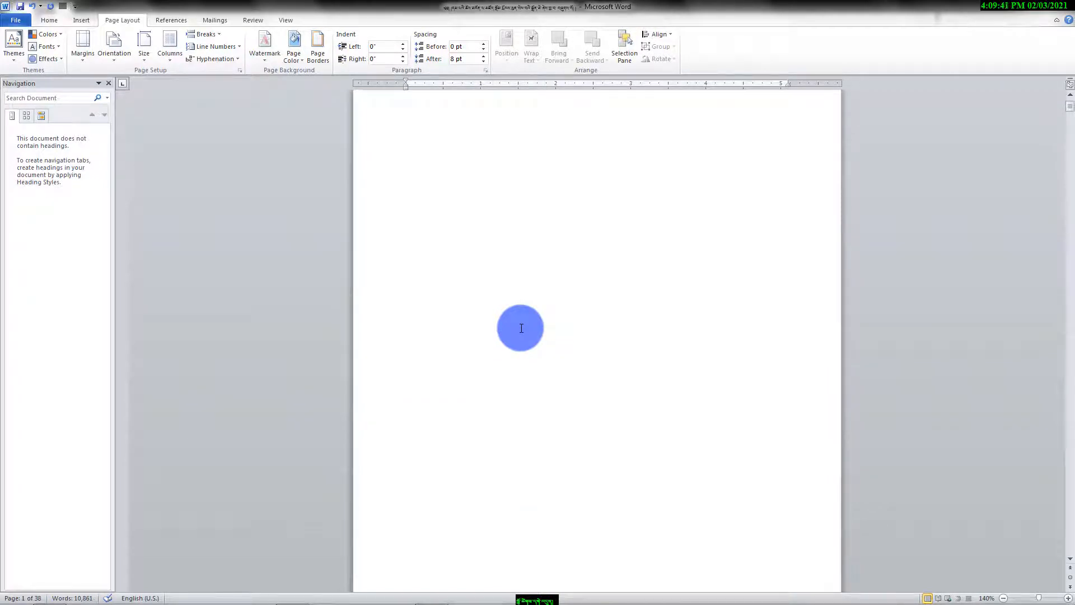
pyautogui.scroll(-15, 521, 328)
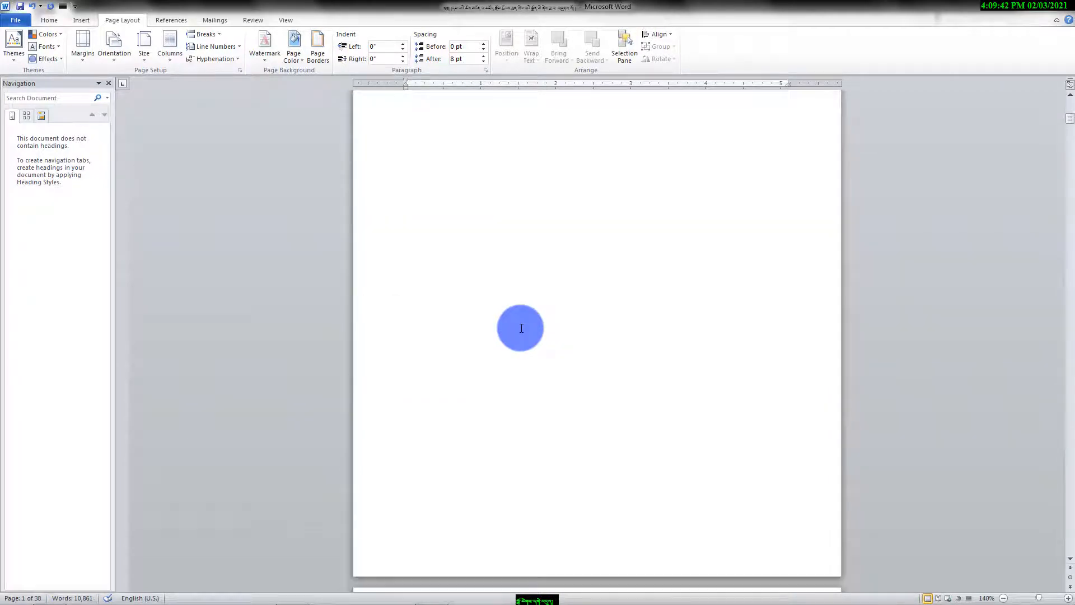
pyautogui.scroll(-15, 522, 328)
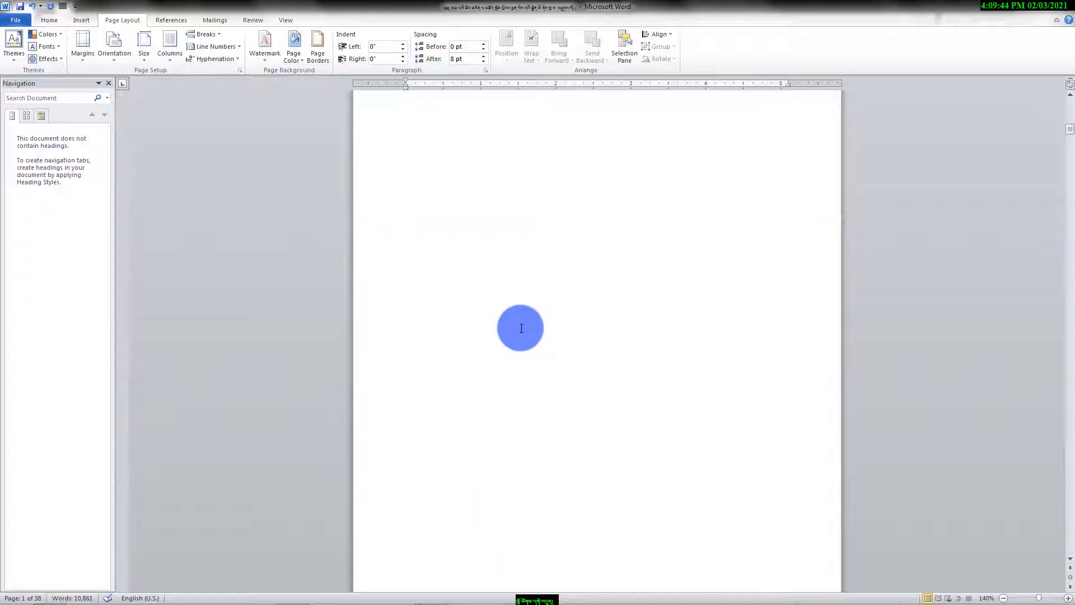
pyautogui.scroll(-15, 521, 328)
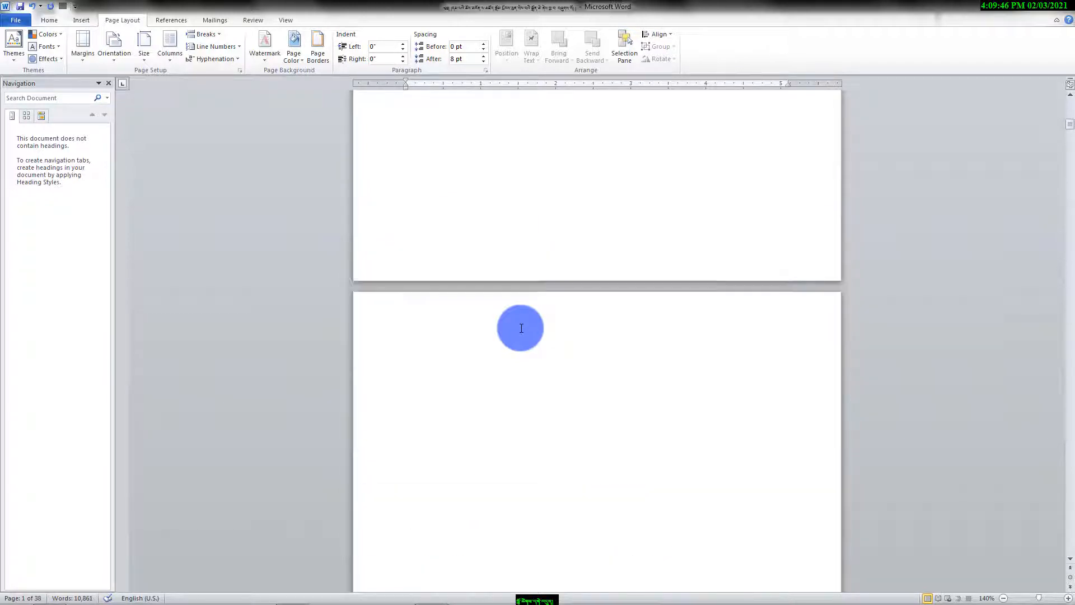
pyautogui.scroll(5, 521, 329)
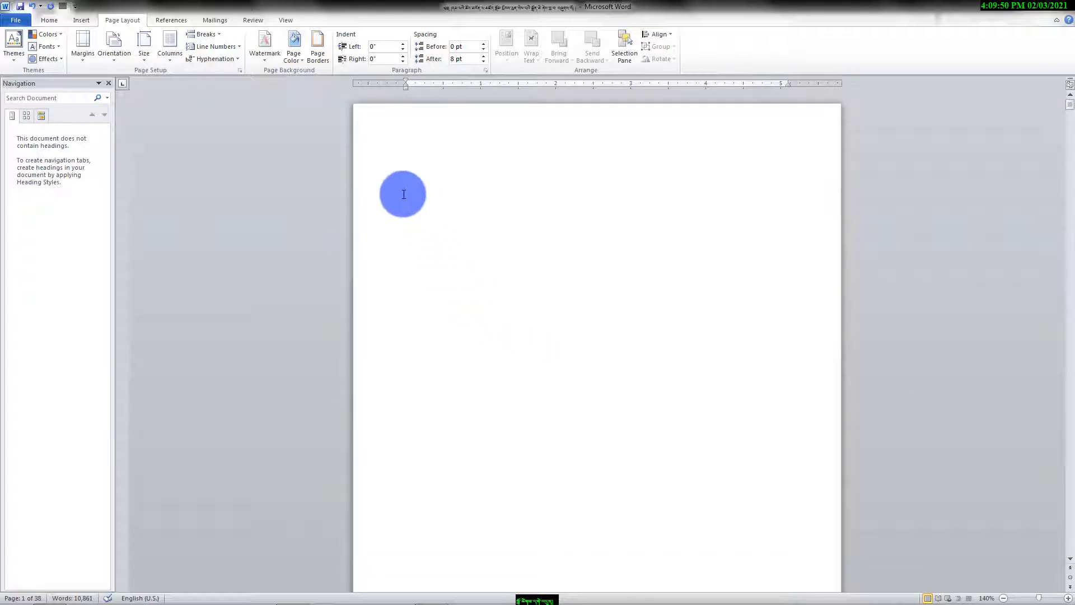
# Insert the built-in Sideline cover page at the start of the document and look over its placeholders.
pyautogui.click(373, 125)
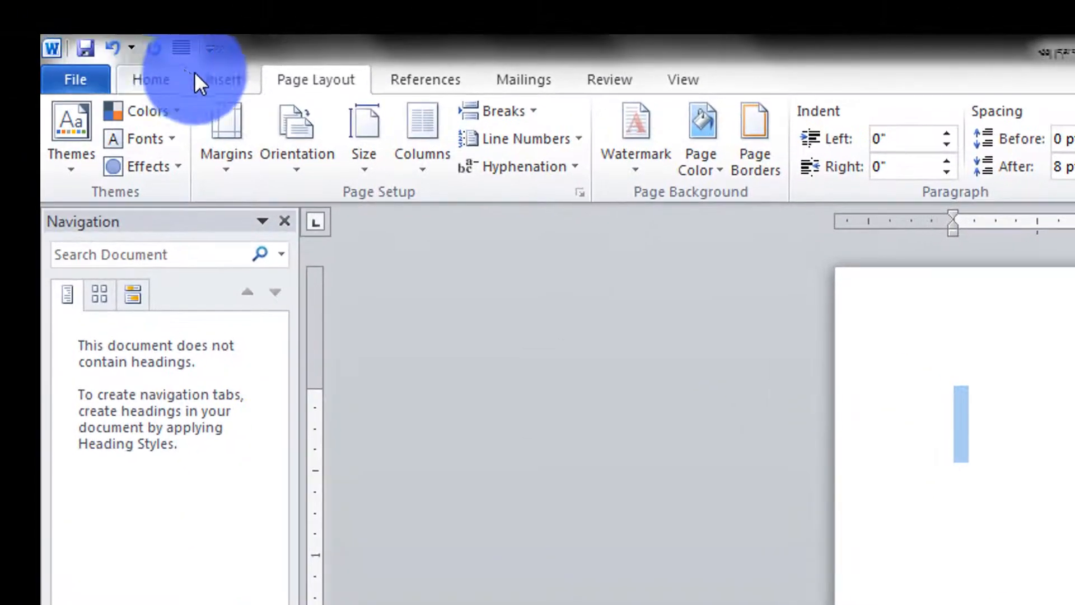
pyautogui.click(89, 23)
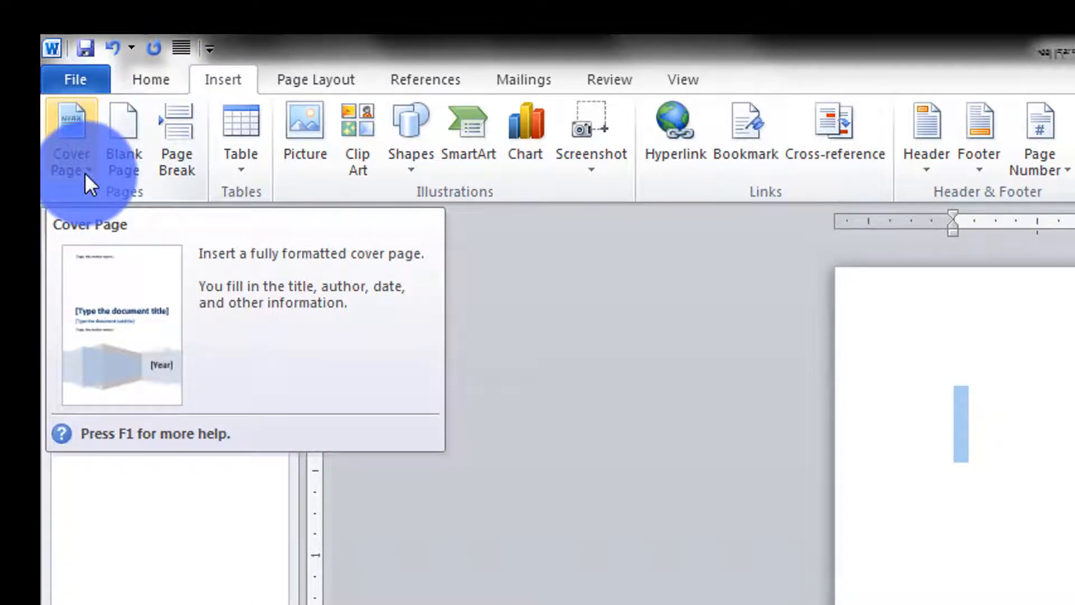
pyautogui.click(85, 173)
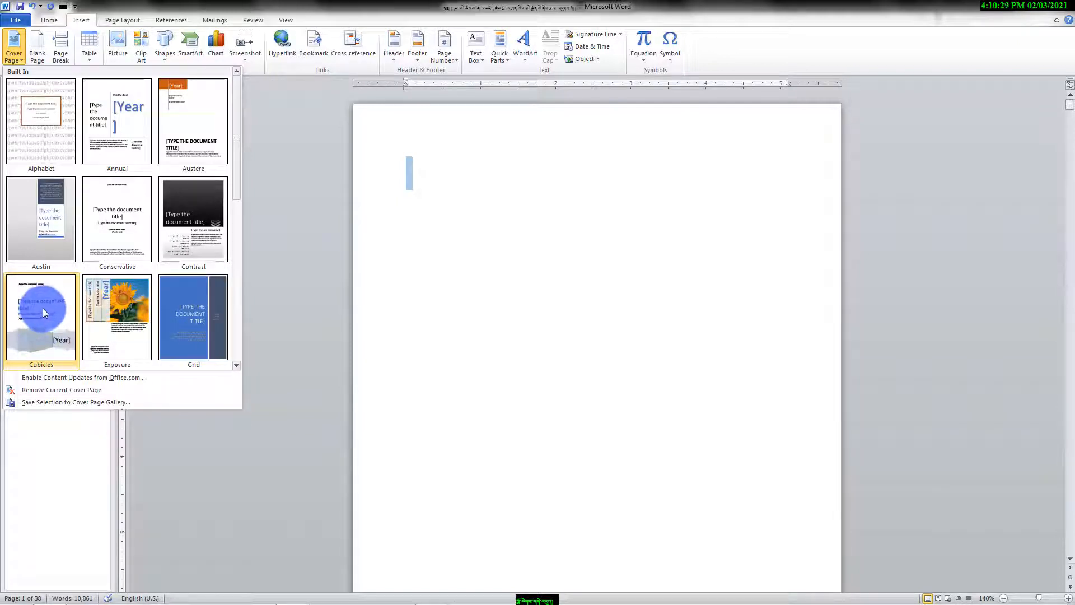
pyautogui.click(483, 158)
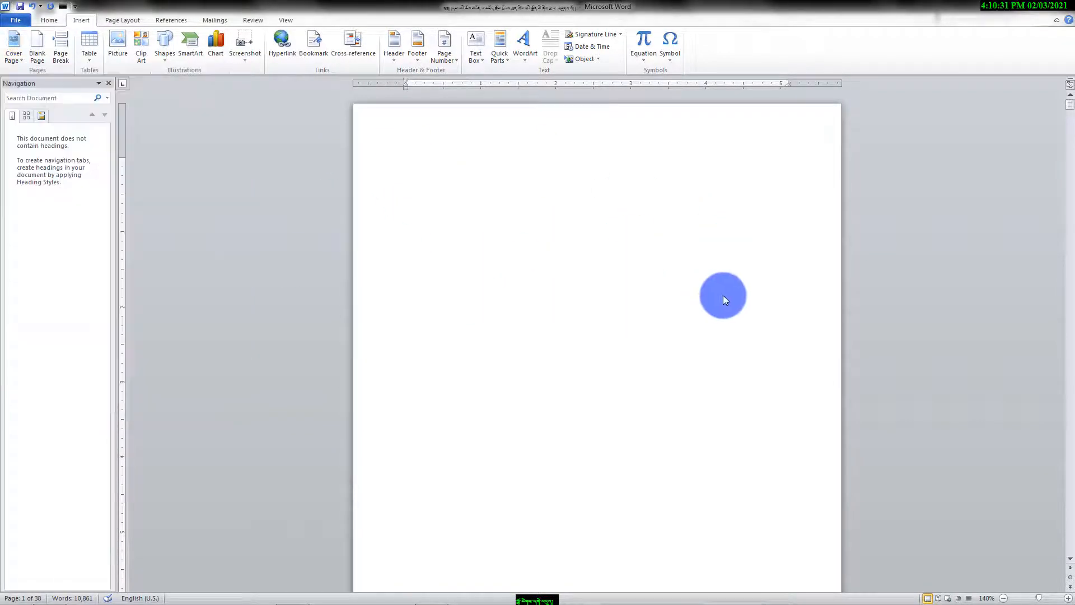
pyautogui.click(668, 194)
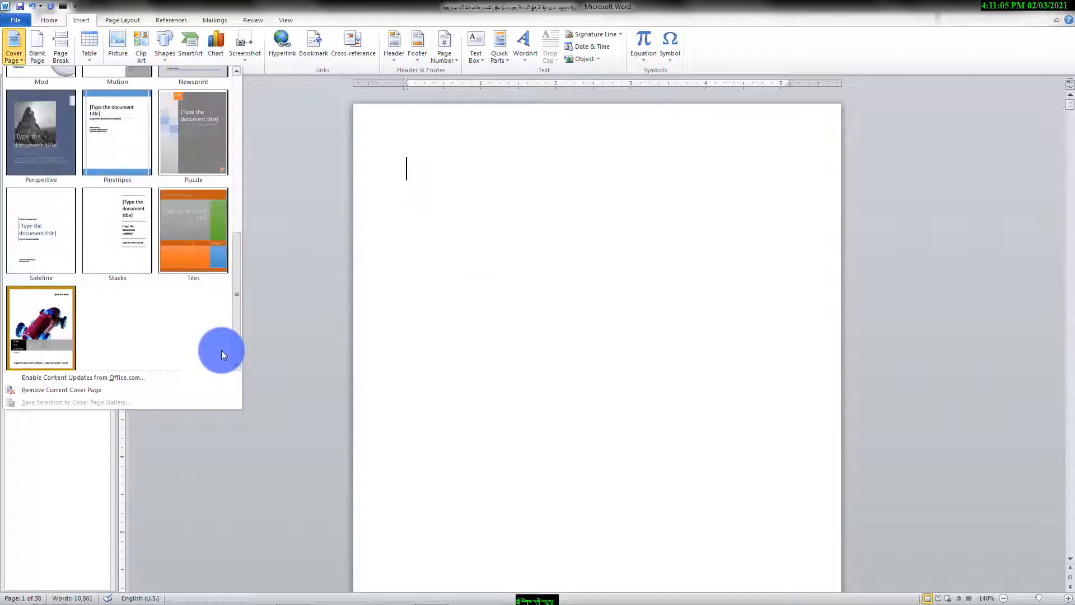
pyautogui.click(32, 232)
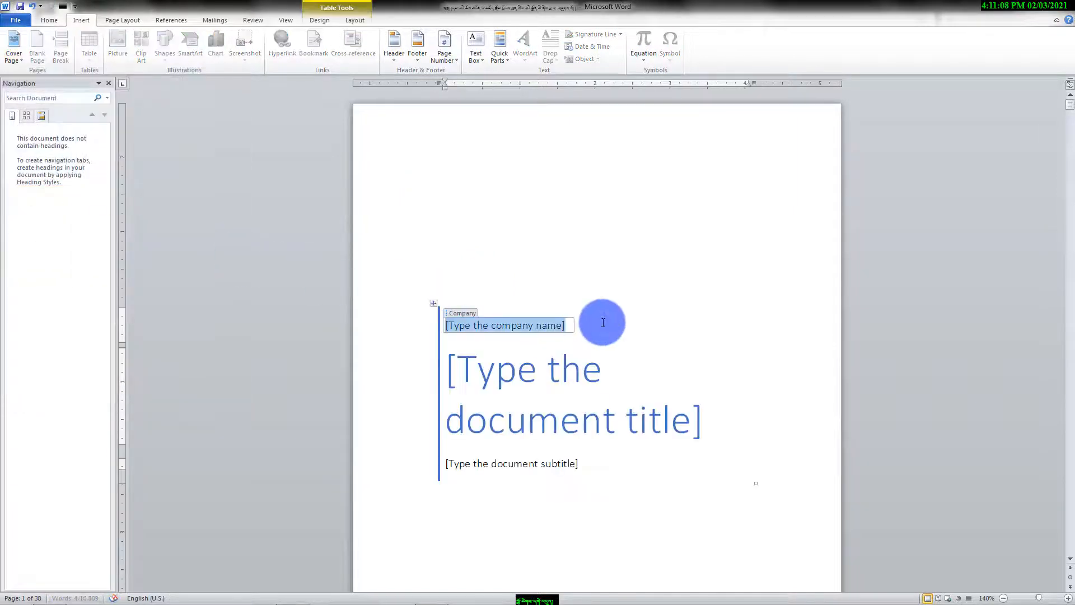
pyautogui.scroll(-2, 603, 306)
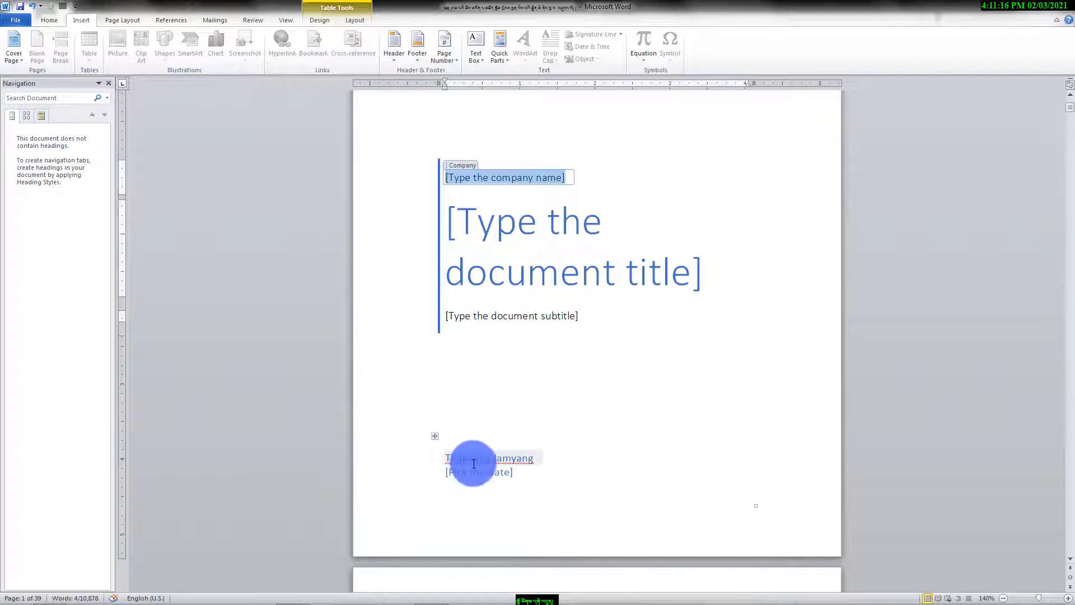
pyautogui.scroll(1, 552, 381)
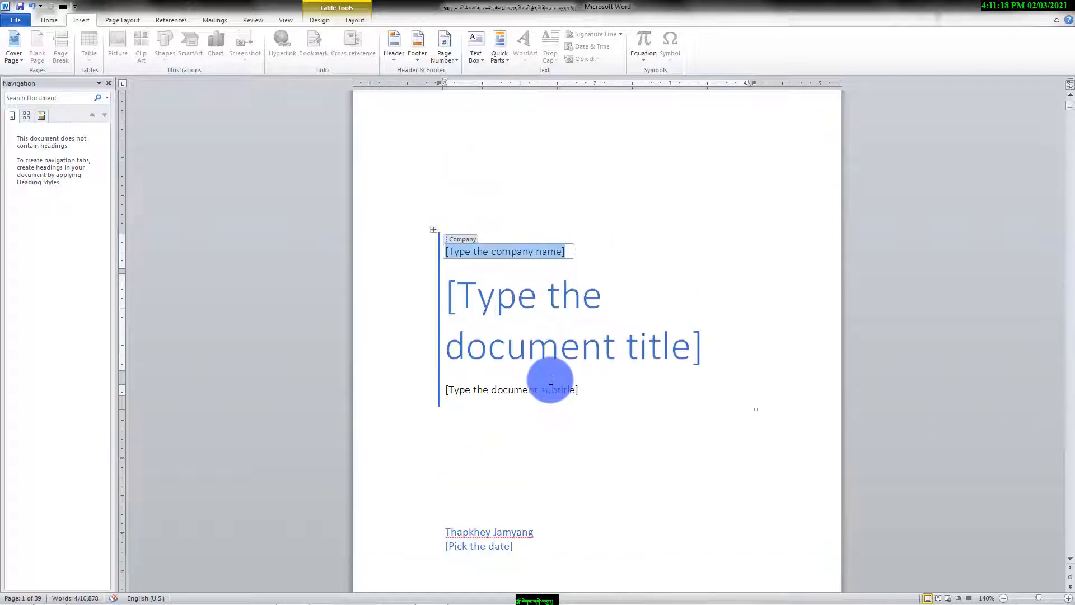
pyautogui.scroll(1, 551, 380)
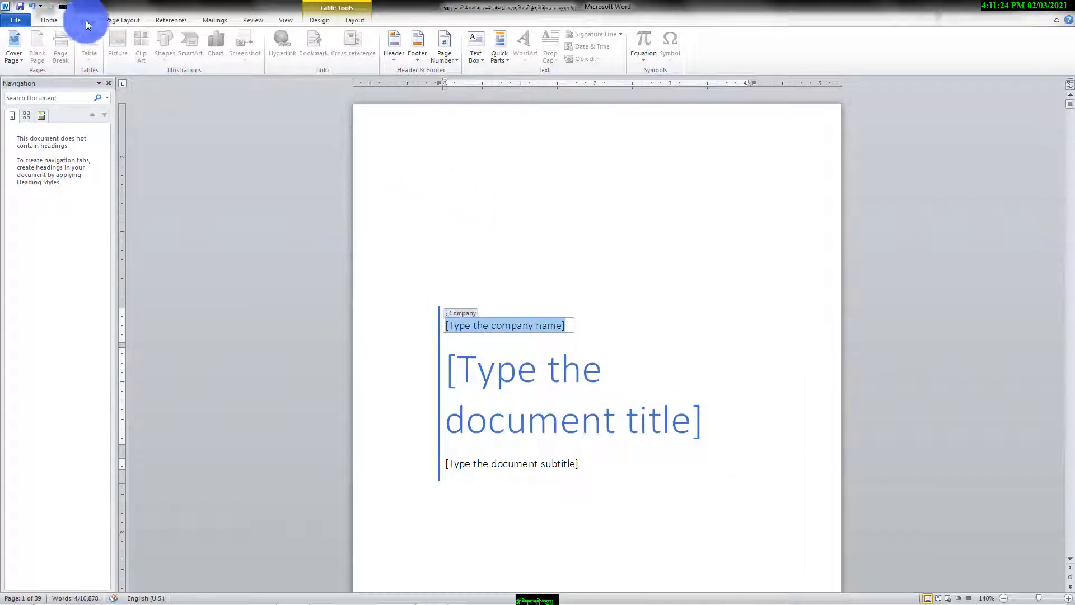
# Draw a full-width rectangle about 6.49" wide and 2.4" high across the upper part of the cover page.
pyautogui.click(415, 192)
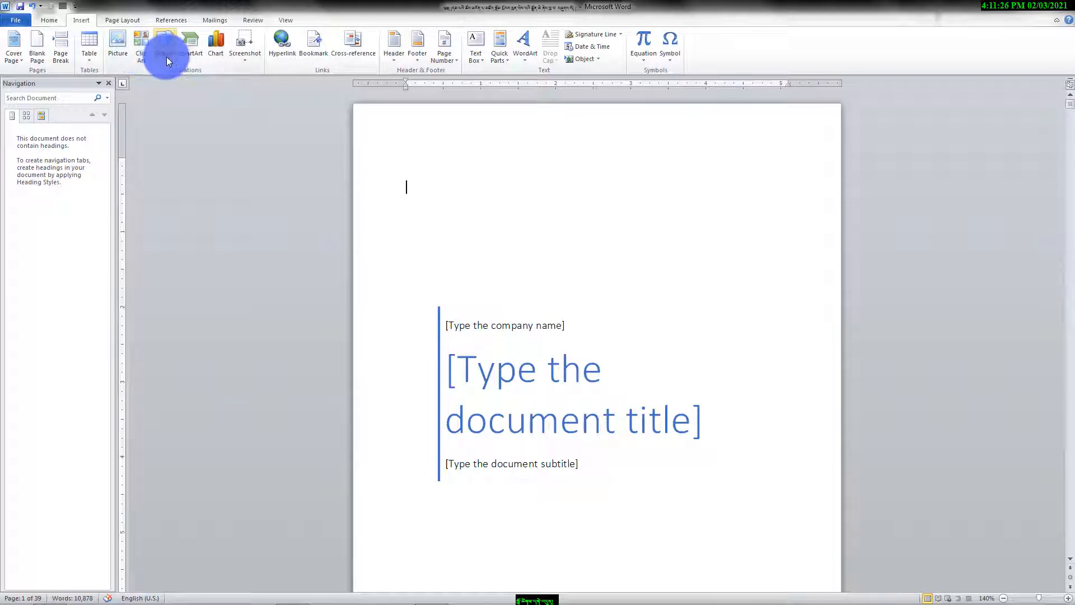
pyautogui.click(165, 57)
pyautogui.click(192, 79)
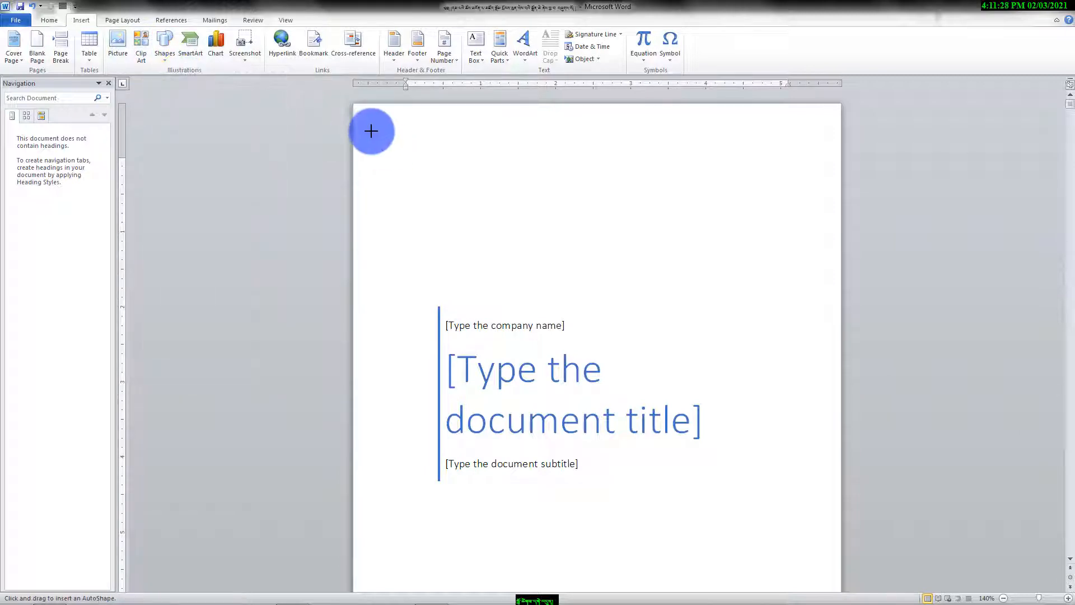
pyautogui.moveTo(355, 103)
pyautogui.mouseDown()
pyautogui.moveTo(389, 185)
pyautogui.moveTo(807, 293)
pyautogui.moveTo(841, 284)
pyautogui.mouseUp()
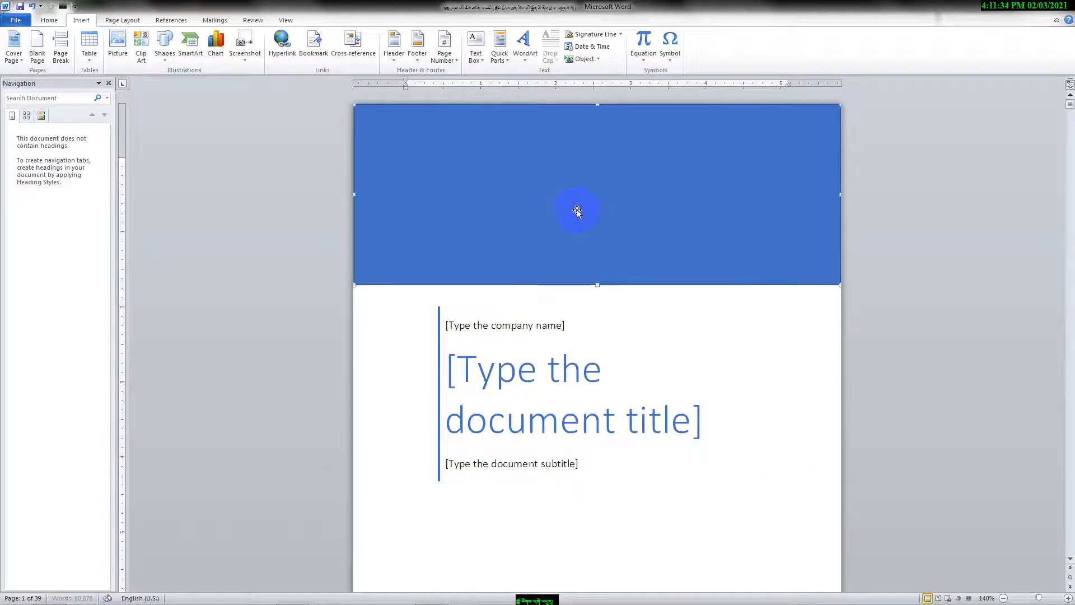
# Edit the rectangle's points to pull its lower edge down into a wave, making the shape about 2.73" high.
pyautogui.click(104, 34)
pyautogui.click(109, 61)
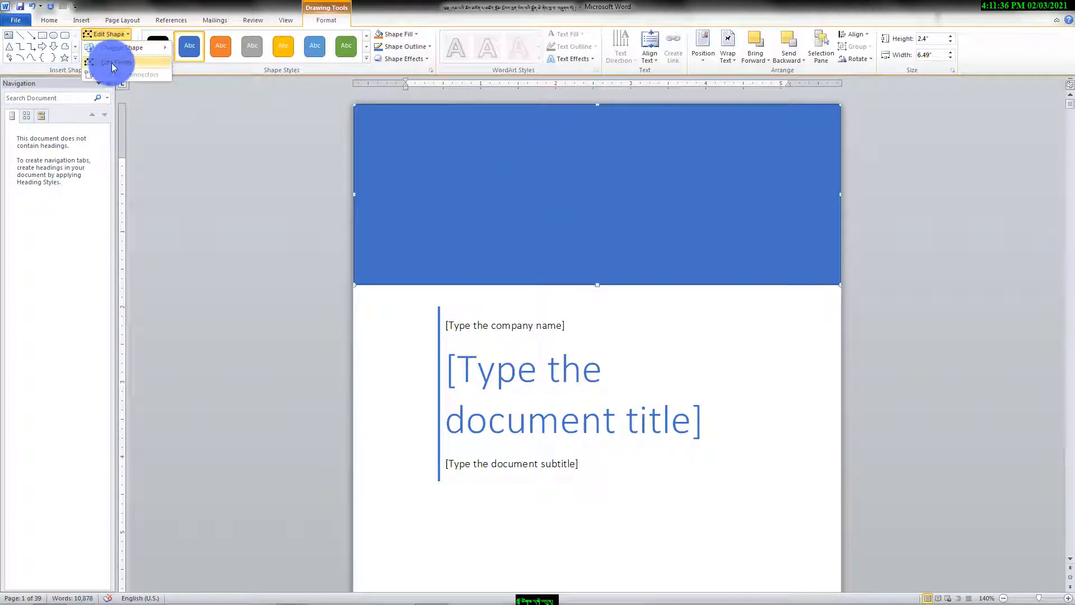
pyautogui.click(841, 284)
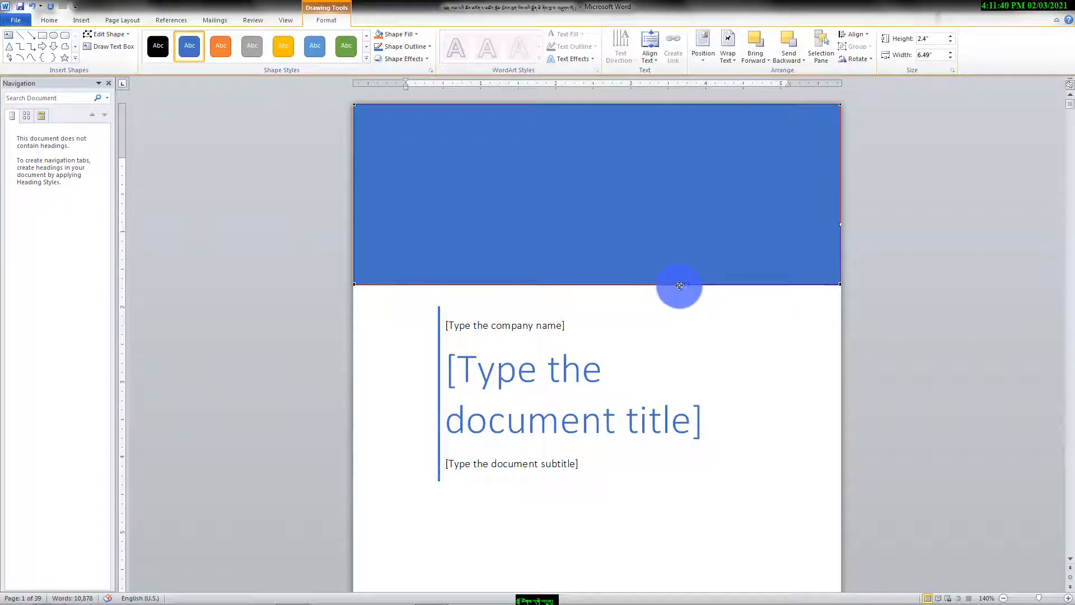
pyautogui.moveTo(676, 284); pyautogui.dragTo(699, 339)
pyautogui.click(576, 207)
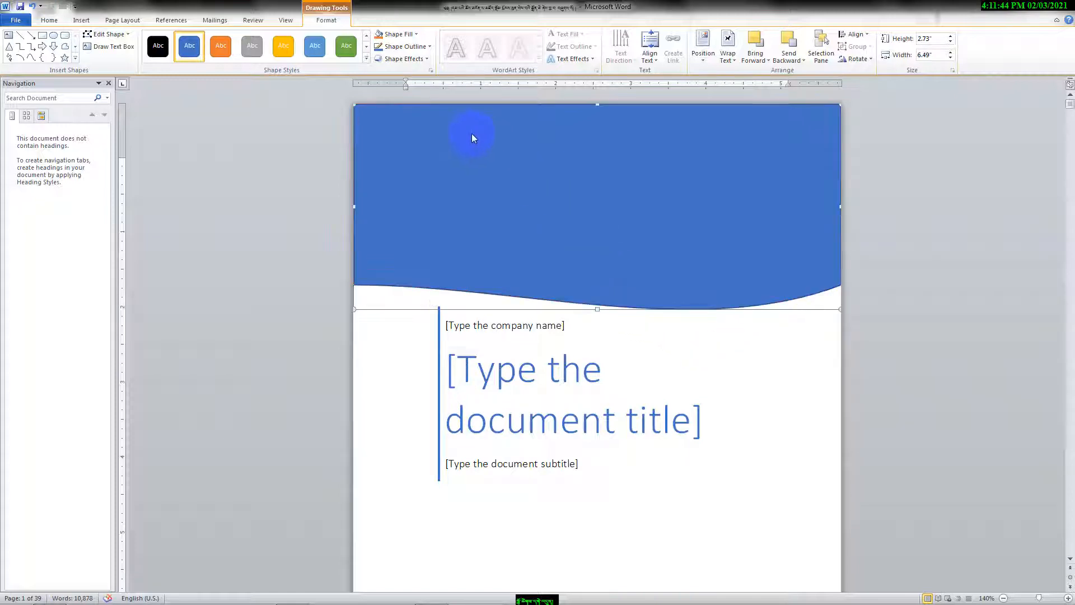
# Remove the wavy shape's outline and fill it with a light green theme colour.
pyautogui.click(416, 47)
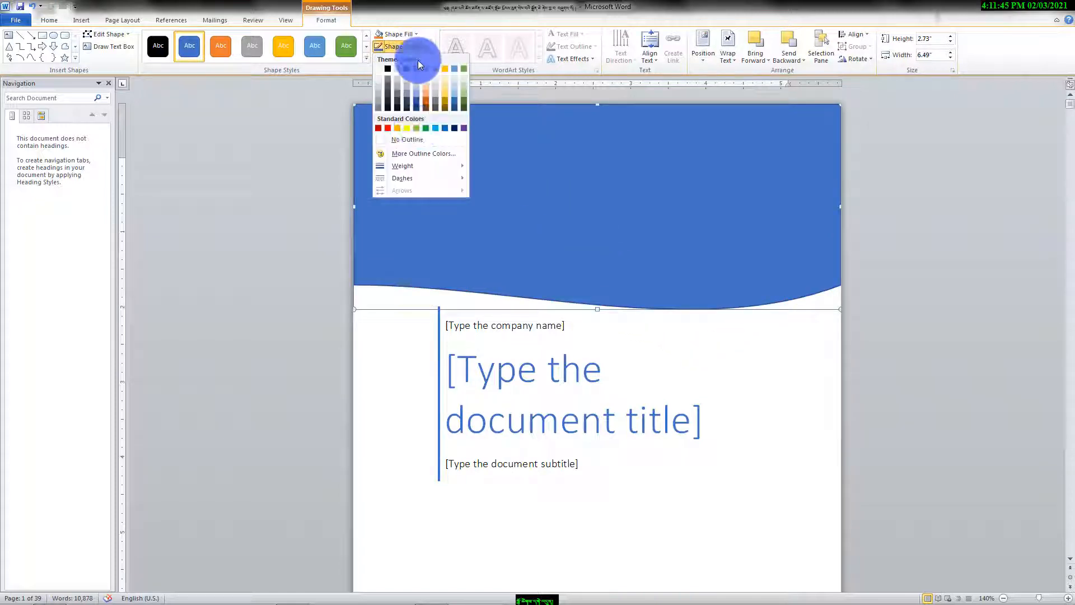
pyautogui.click(417, 139)
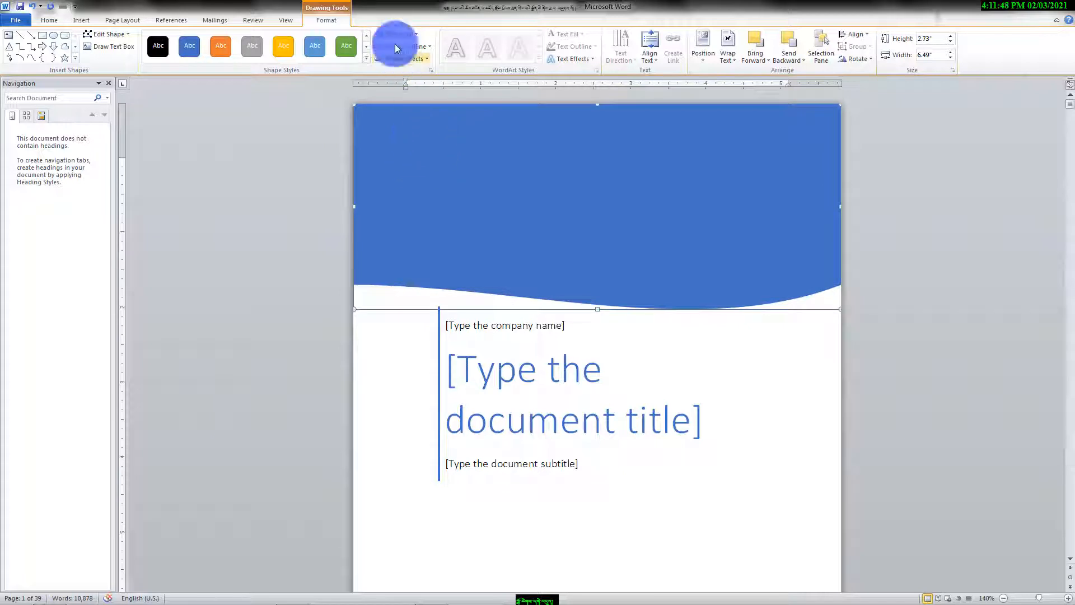
pyautogui.click(409, 35)
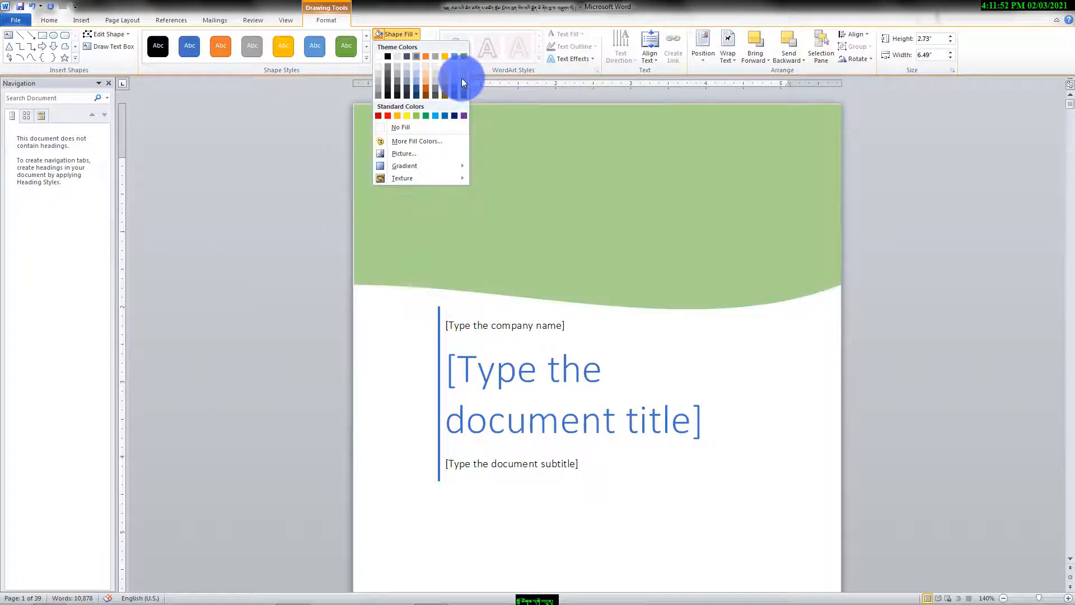
pyautogui.click(462, 83)
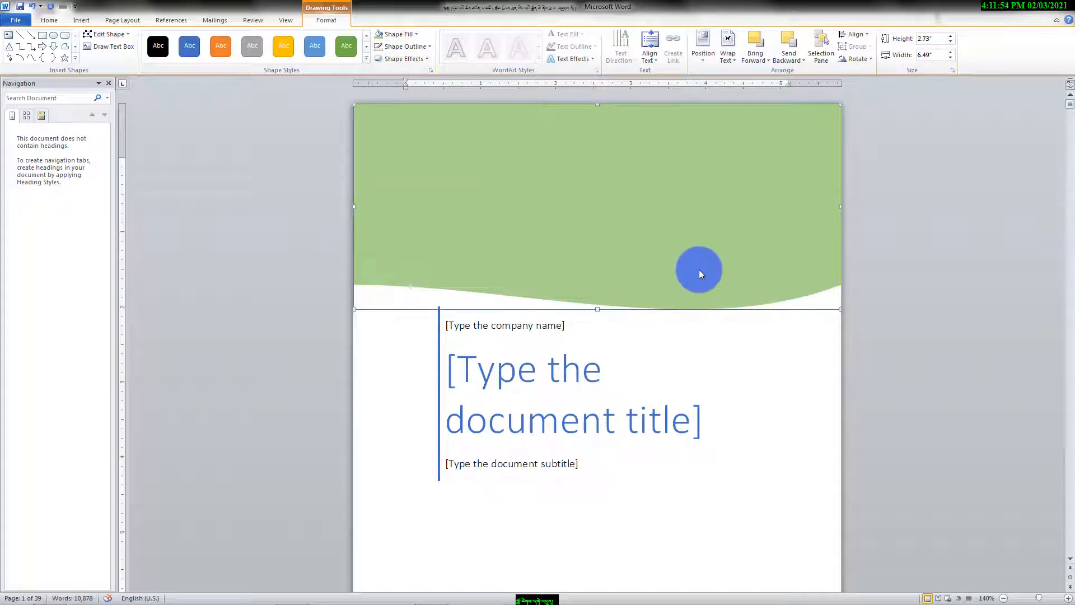
pyautogui.click(731, 341)
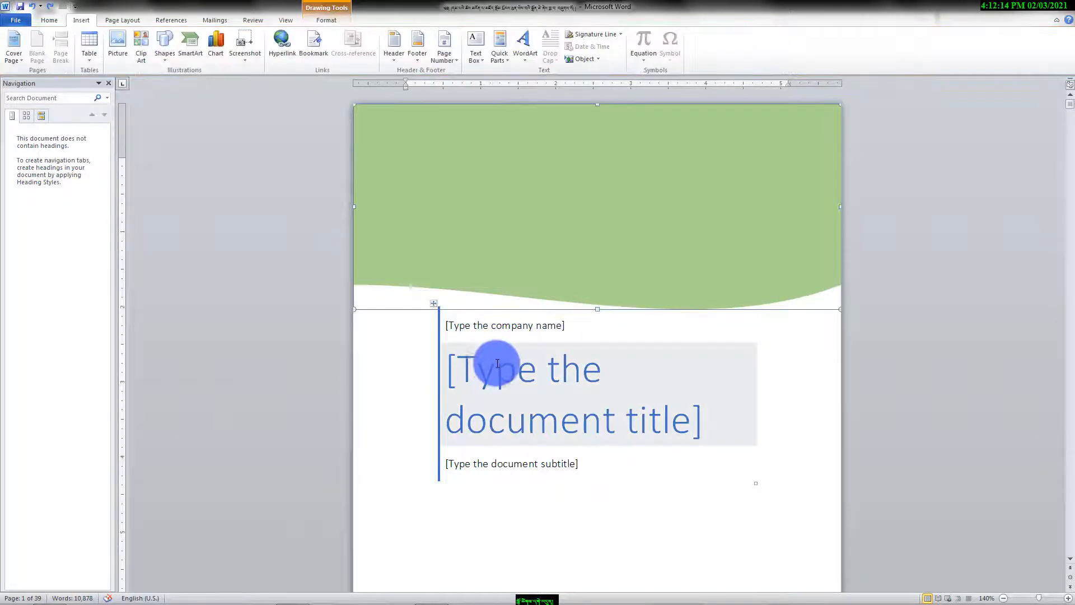
# Delete the company name placeholder from the cover page.
pyautogui.click(480, 354)
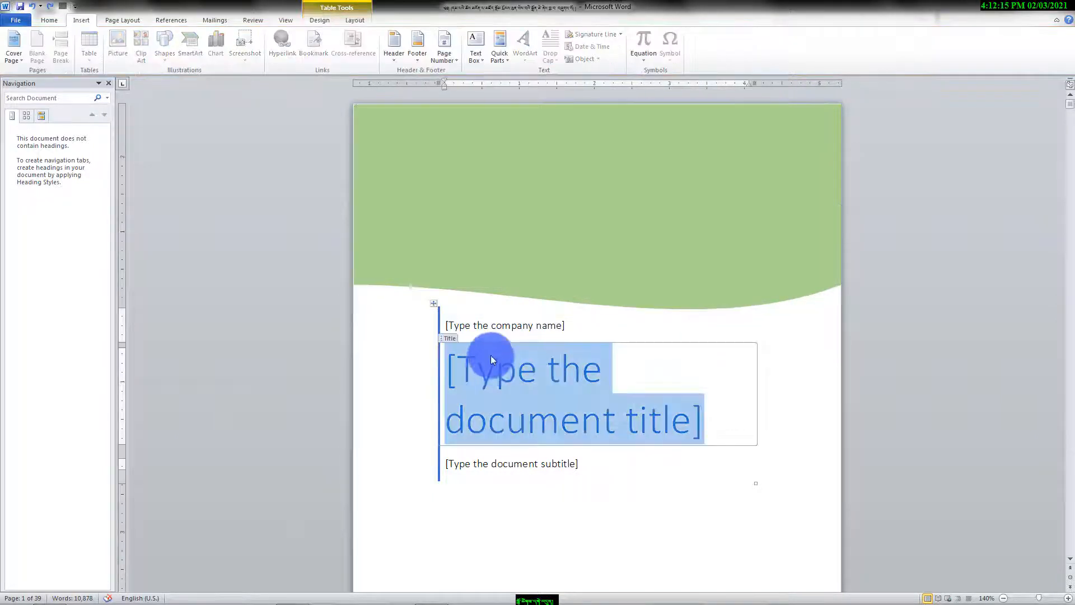
pyautogui.click(499, 331)
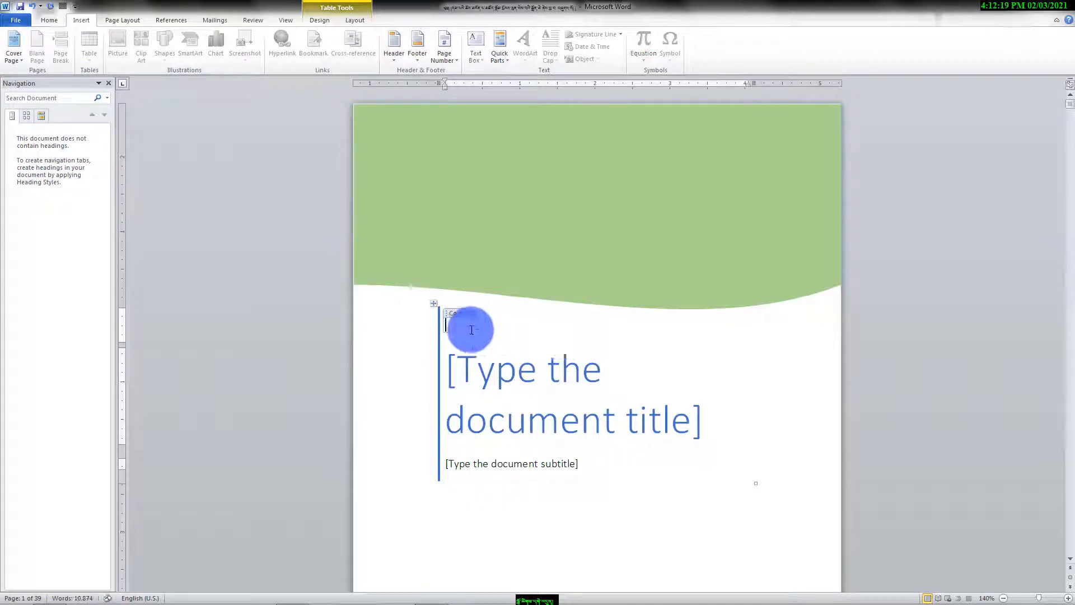
pyautogui.click(462, 314)
pyautogui.press('Delete')
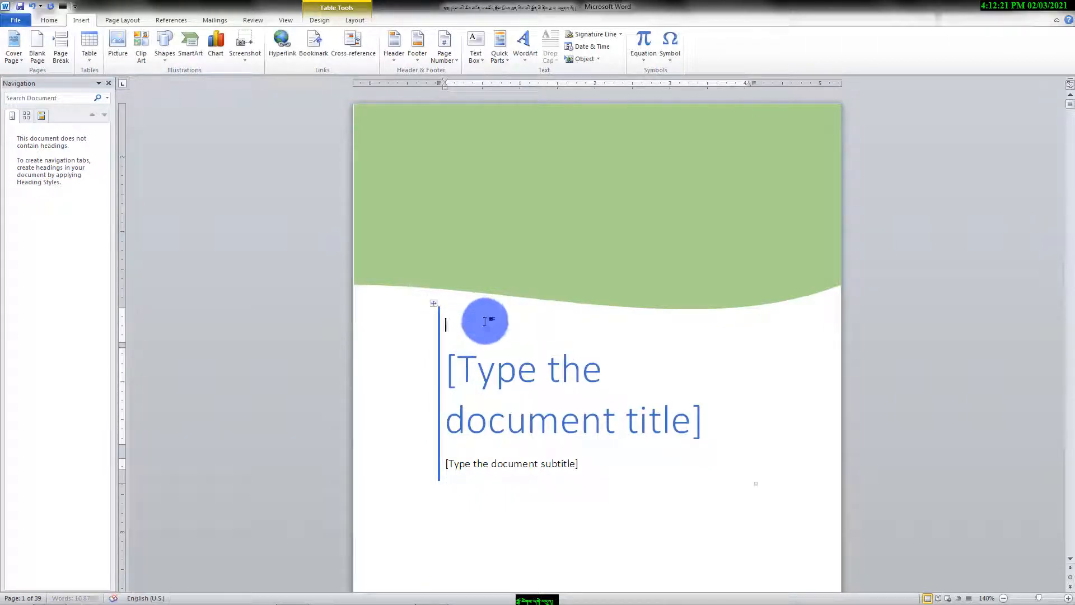
# Fill the cover page's title placeholder with "ཆོས་མངོན་པའི་མཛོད་ཞེས་བྱ་བ་བཞུགས་སོ།".
pyautogui.click(551, 373)
pyautogui.write('ཆེ')
pyautogui.write('ས་མང')
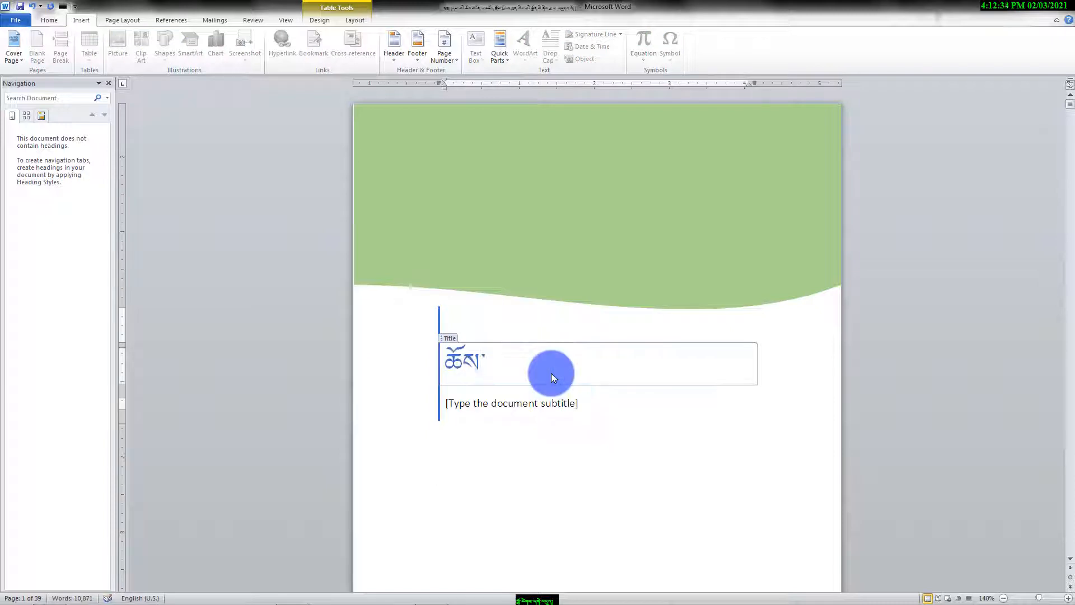
pyautogui.write('ོན')
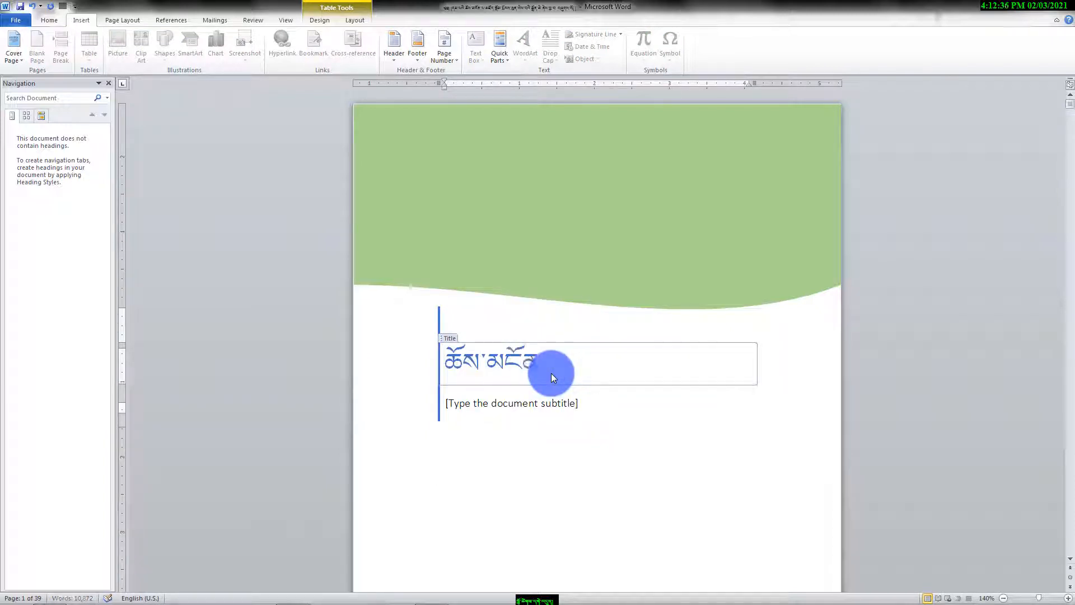
pyautogui.write('་པའི་མཛོ')
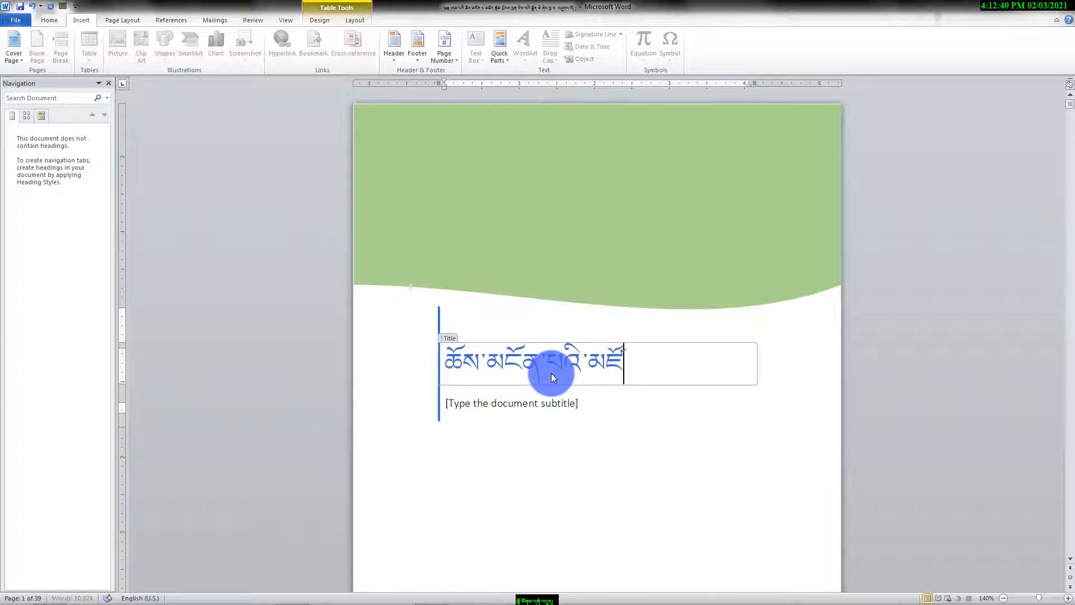
pyautogui.write('ད་ཞེས་པ')
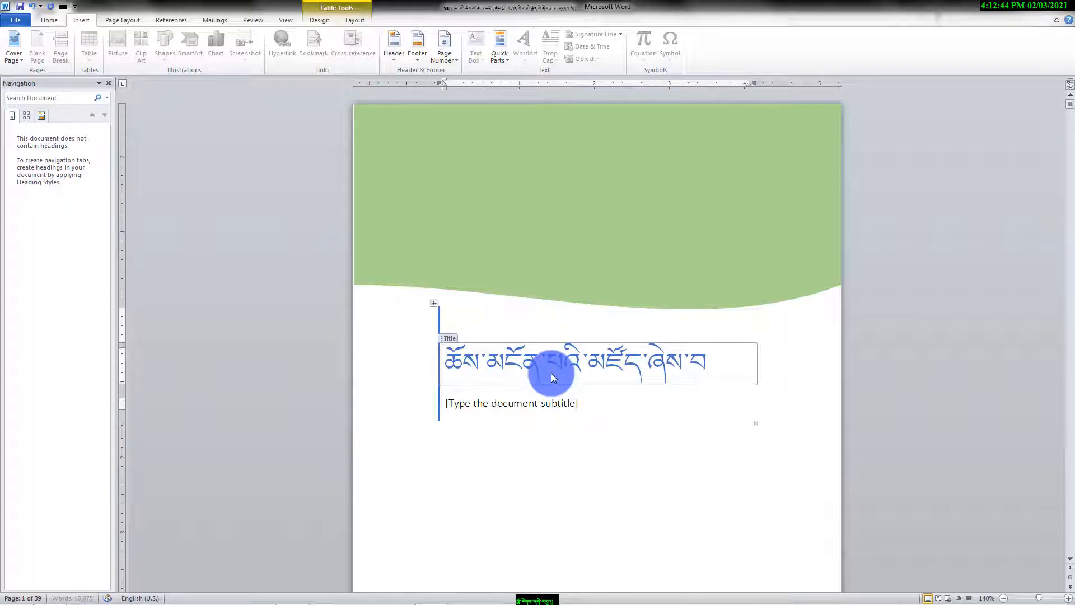
pyautogui.press('BackSpace')
pyautogui.write('བྱ་བ་བཞུ')
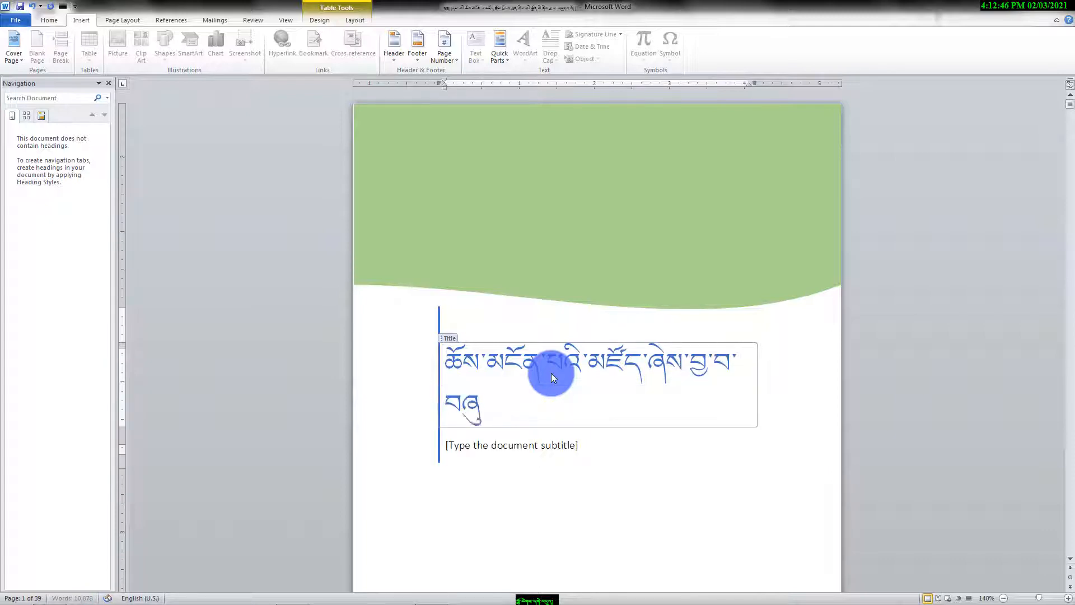
pyautogui.write('གས་སོ')
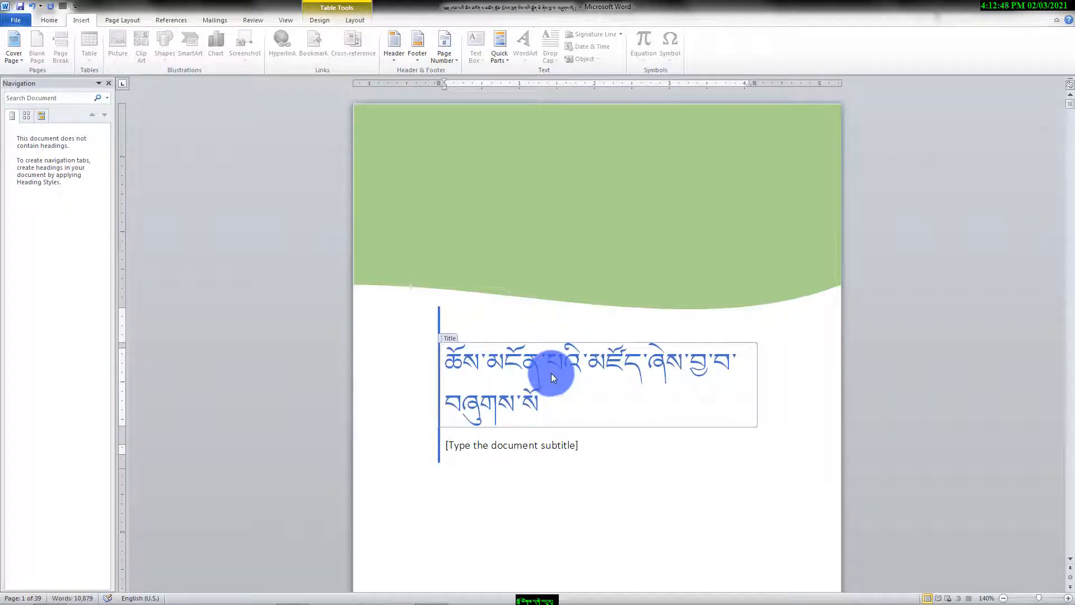
pyautogui.write('།')
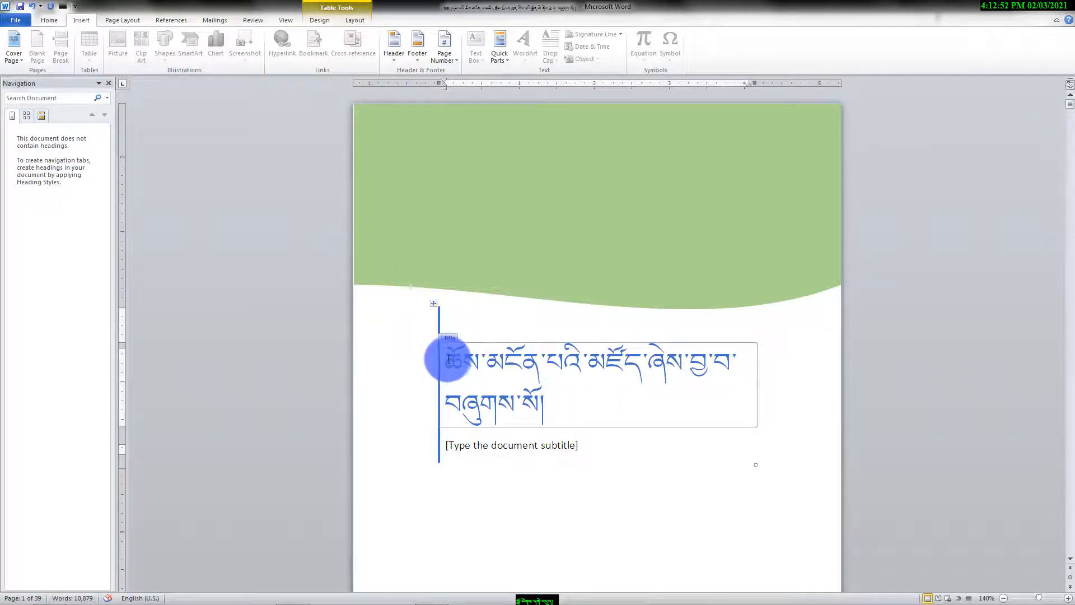
# Centre the Tibetan title on the cover page and reduce its font size to 36.
pyautogui.moveTo(443, 361); pyautogui.dragTo(566, 401)
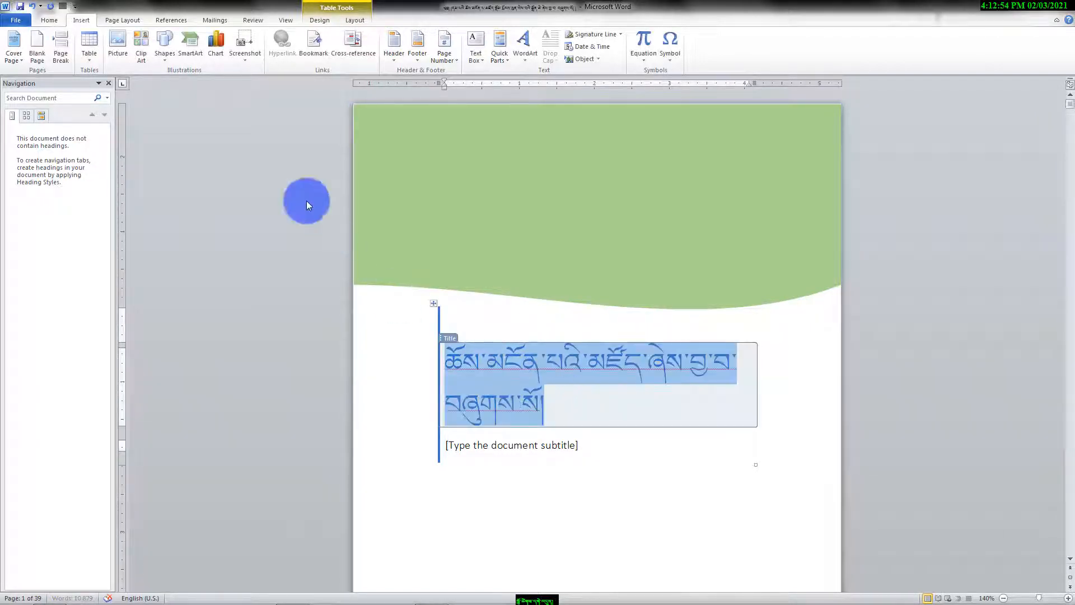
pyautogui.click(48, 19)
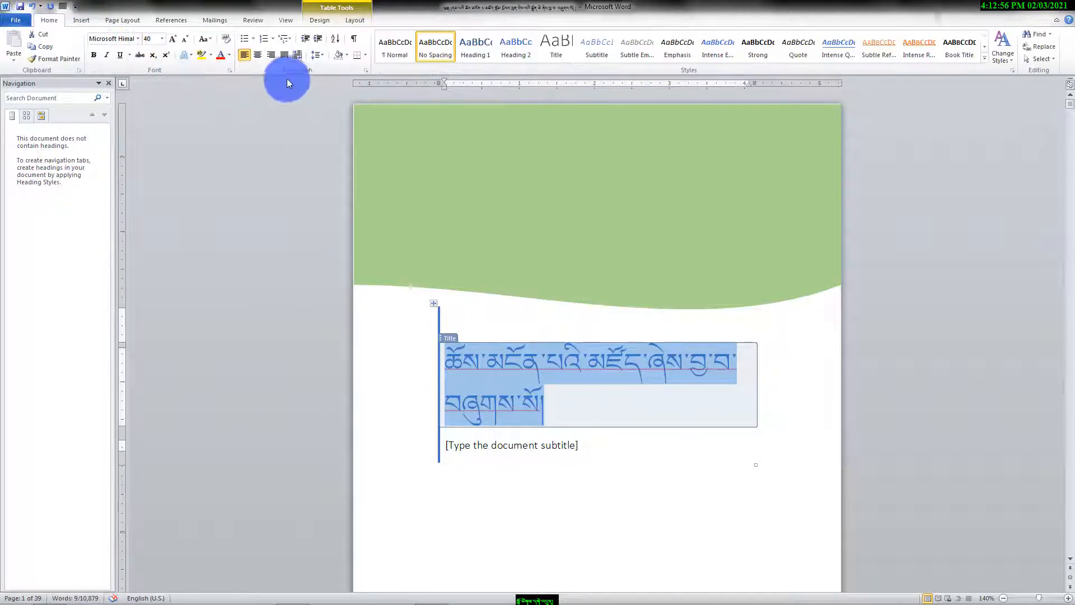
pyautogui.click(261, 54)
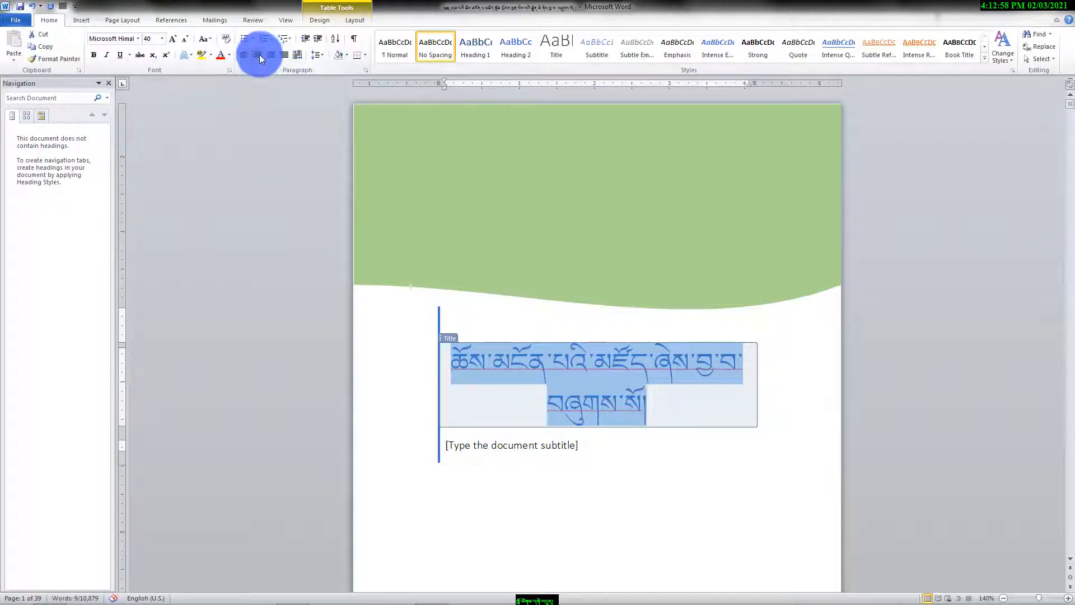
pyautogui.click(187, 41)
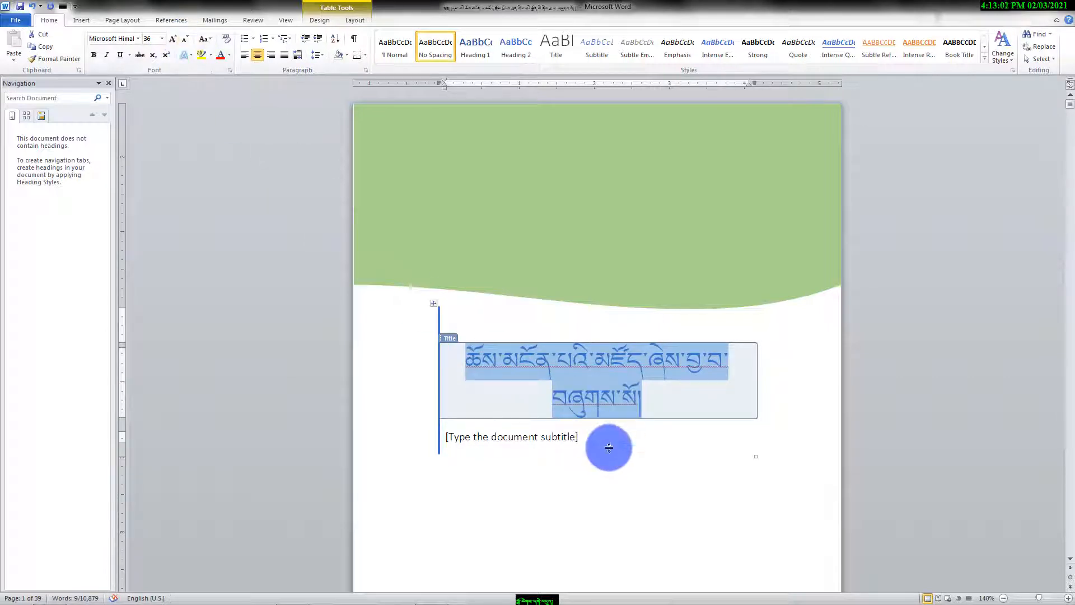
# Delete the document subtitle placeholder and replace the author's name on the cover page with the author's Tibetan name.
pyautogui.click(527, 438)
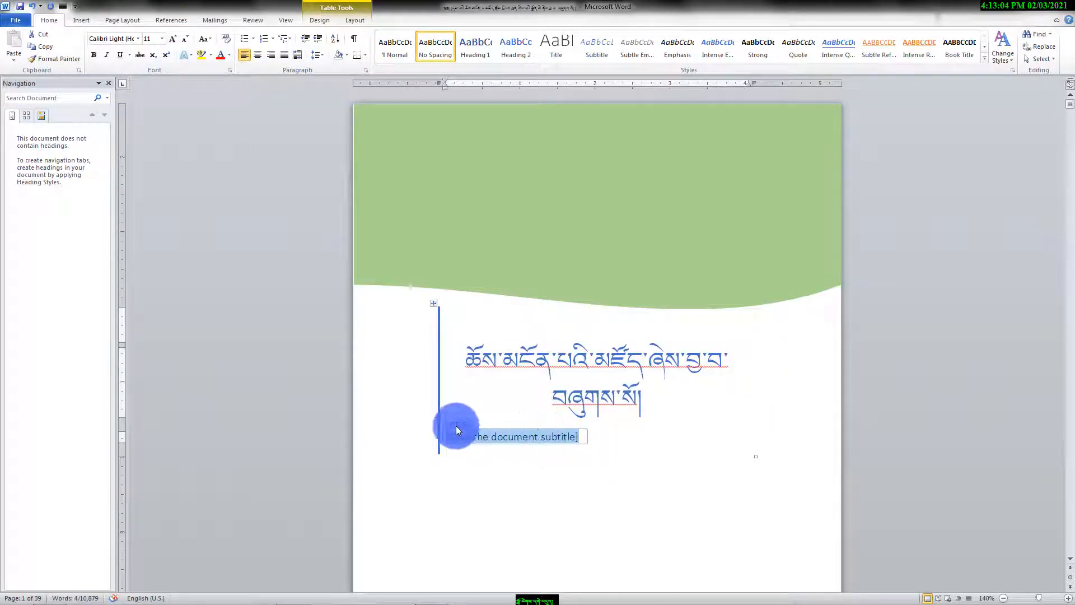
pyautogui.press('Delete')
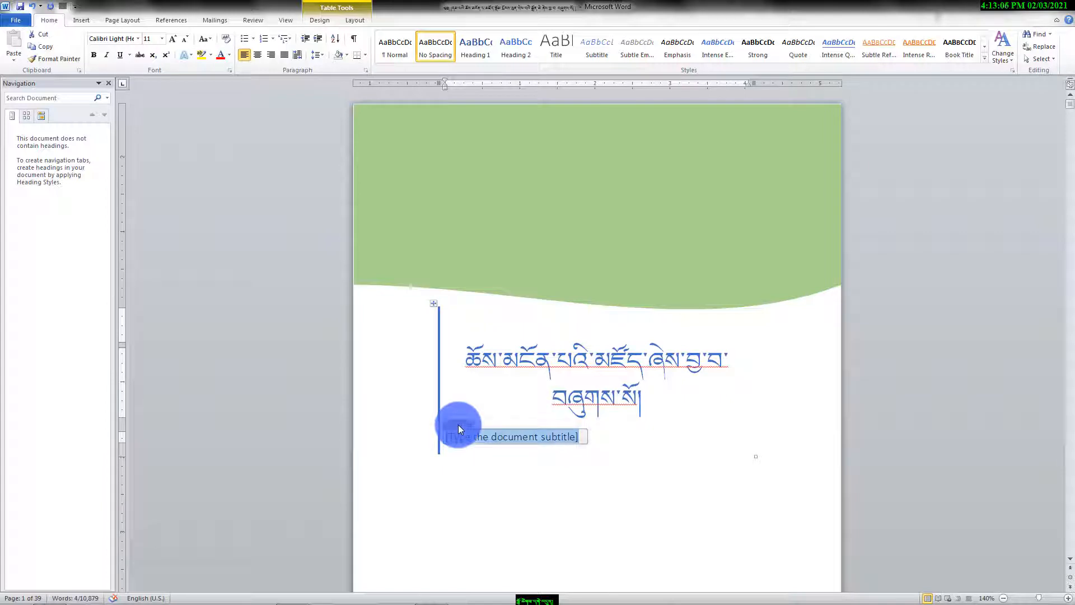
pyautogui.scroll(-3, 455, 419)
pyautogui.click(443, 418)
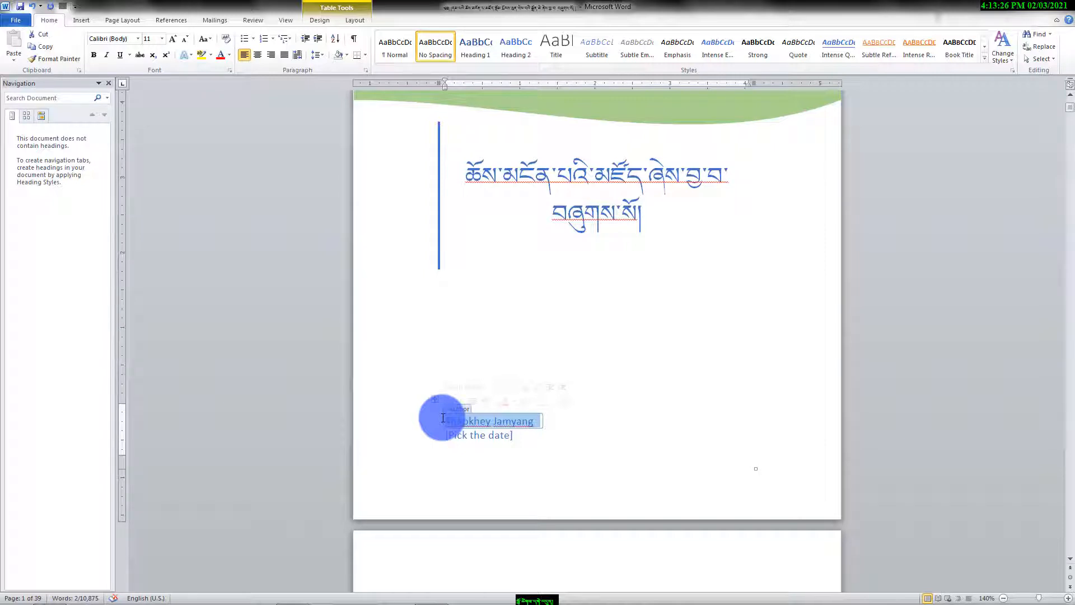
pyautogui.press('Delete')
pyautogui.write('ལཇཧསདངཧཀལ')
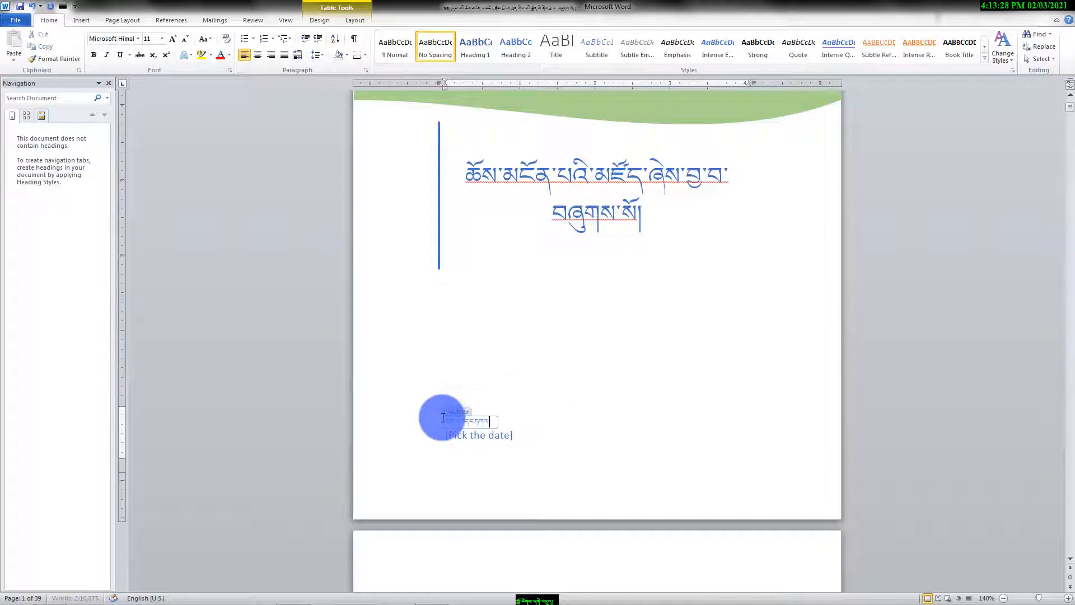
pyautogui.write('ས')
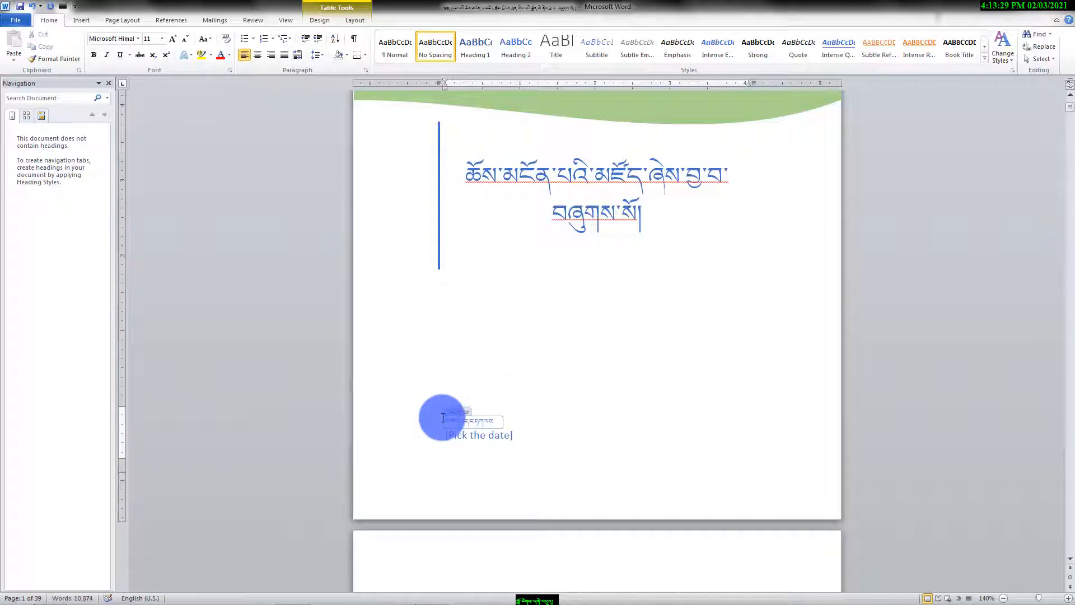
# Fill the cover page's date placeholder with the year 2021 in Tibetan numerals.
pyautogui.click(508, 436)
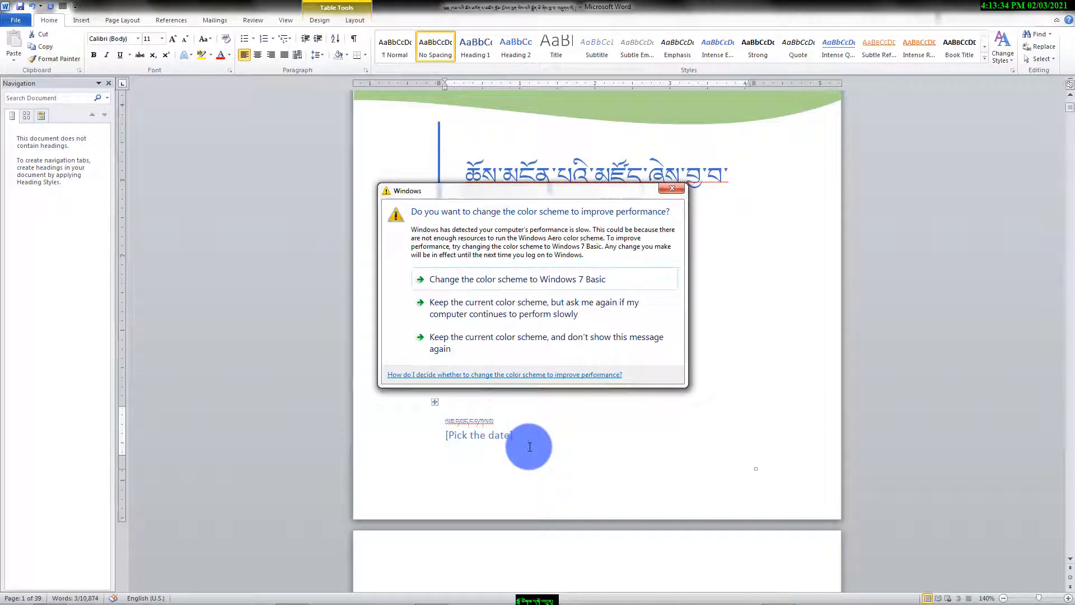
pyautogui.click(674, 190)
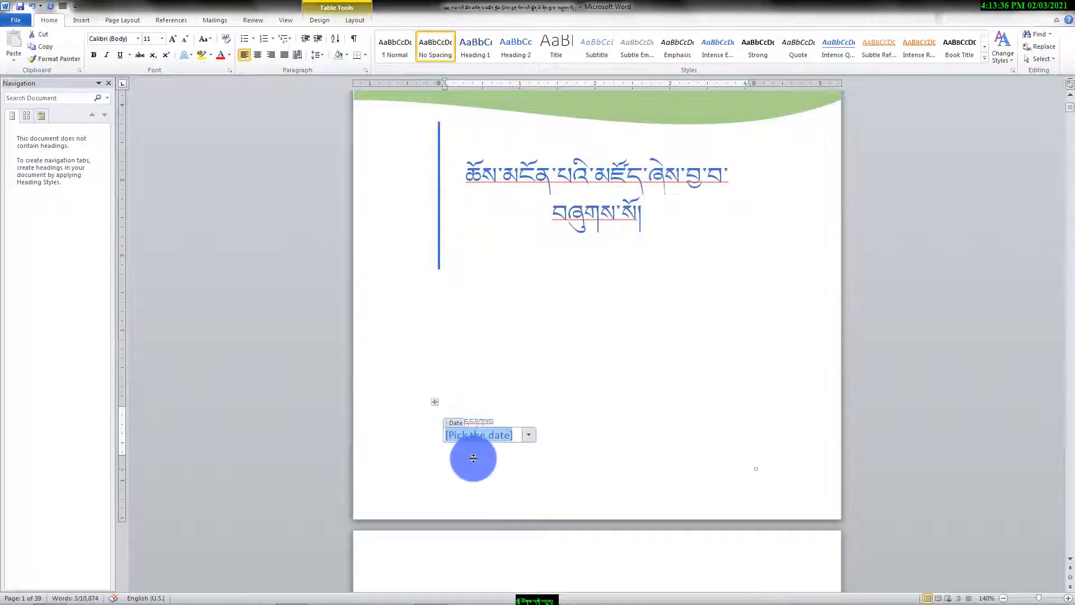
pyautogui.write('༡༠༢༡')
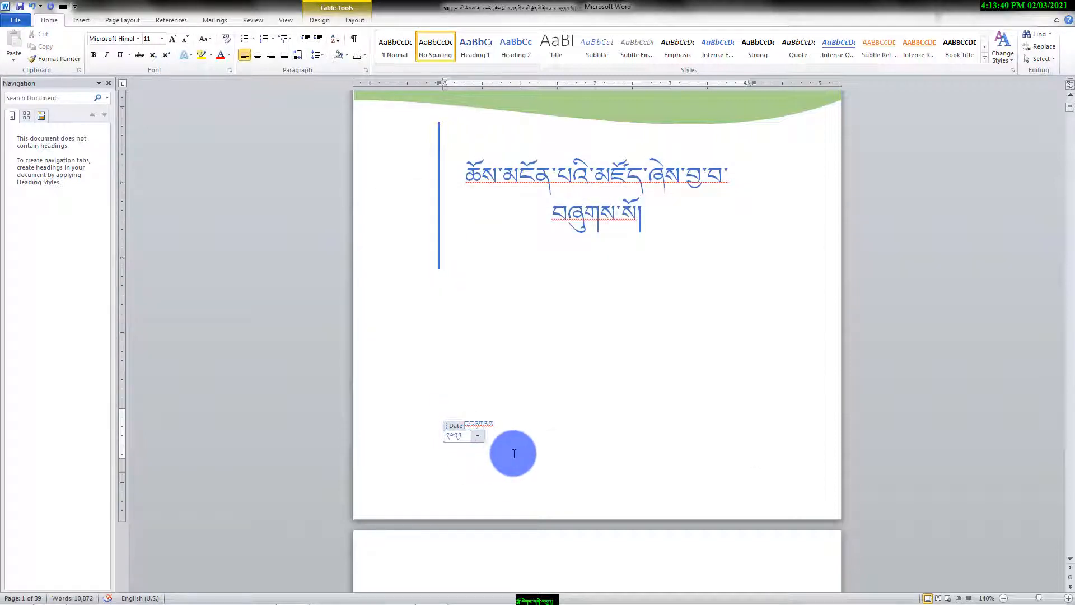
pyautogui.click(520, 451)
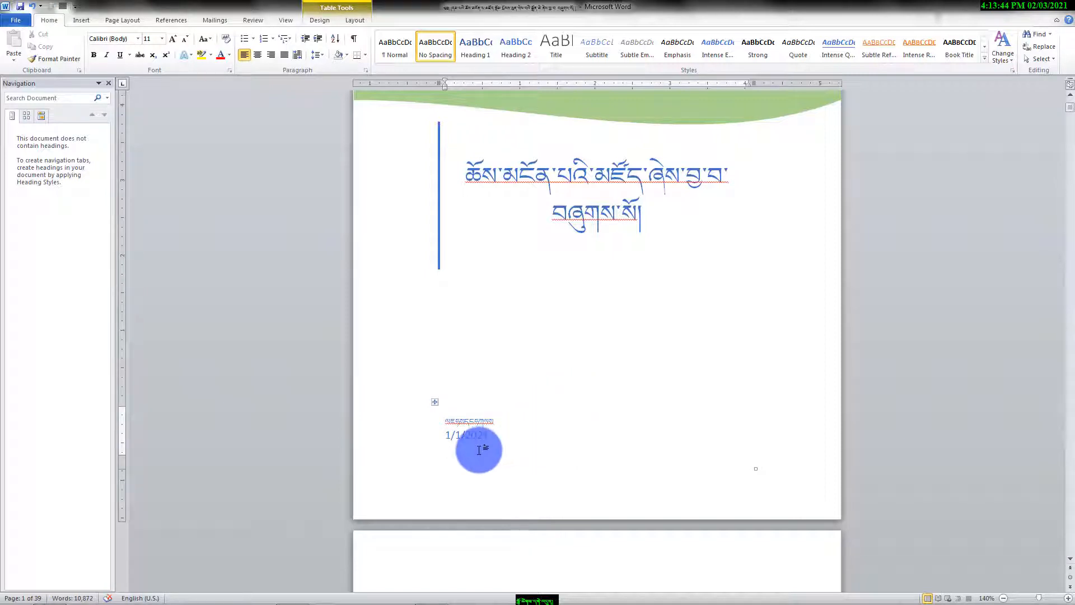
# Centre the Tibetan title paragraph at the start of the body text and raise its font size to 16.
pyautogui.scroll(-3, 631, 415)
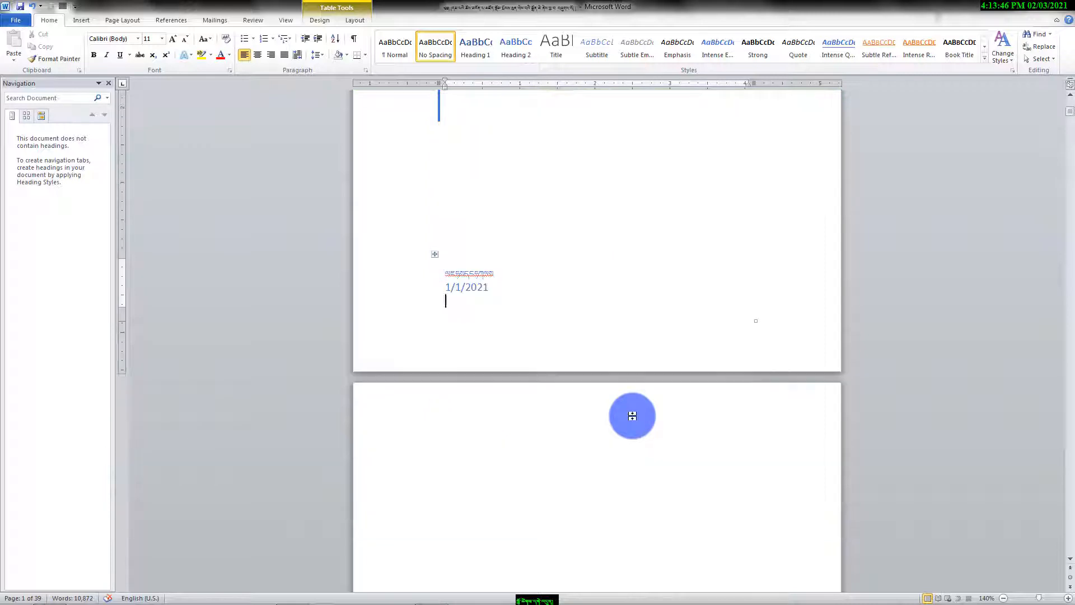
pyautogui.scroll(3, 633, 416)
pyautogui.scroll(-3, 632, 416)
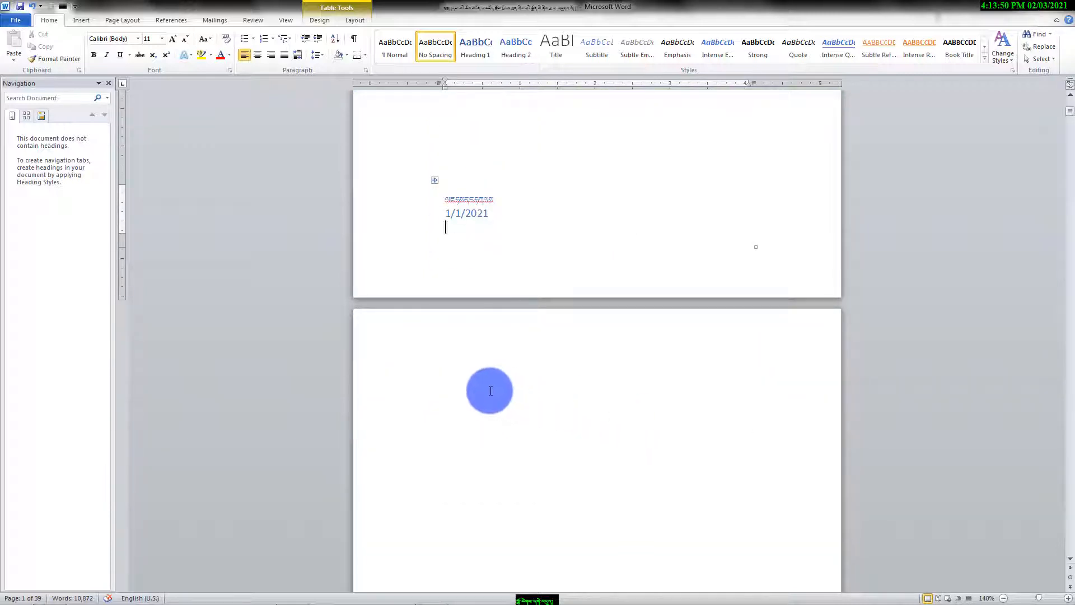
pyautogui.click(414, 353)
pyautogui.scroll(-3, 560, 386)
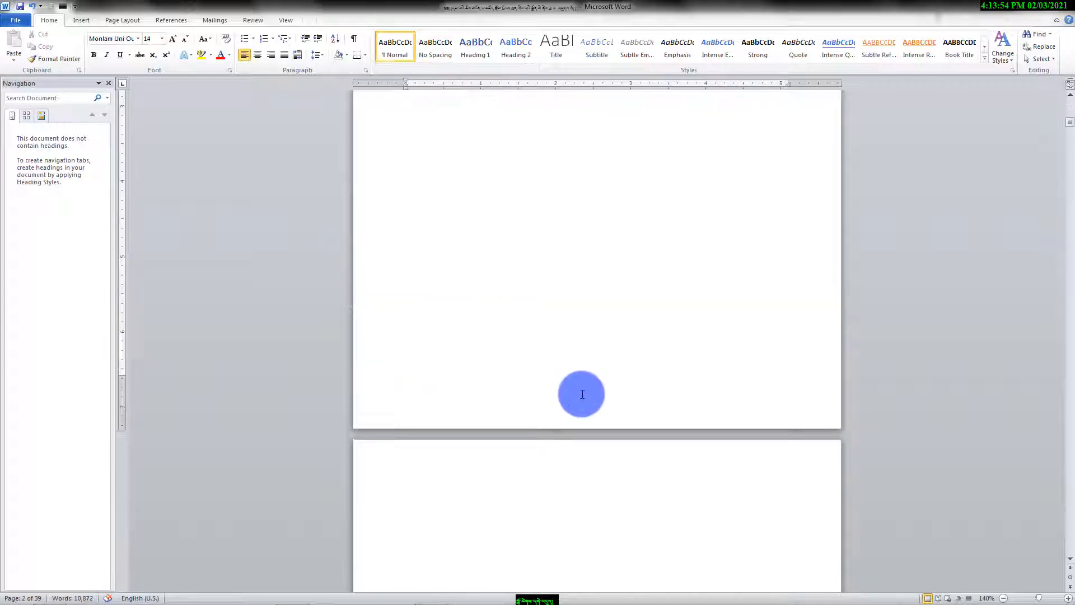
pyautogui.scroll(-5, 582, 394)
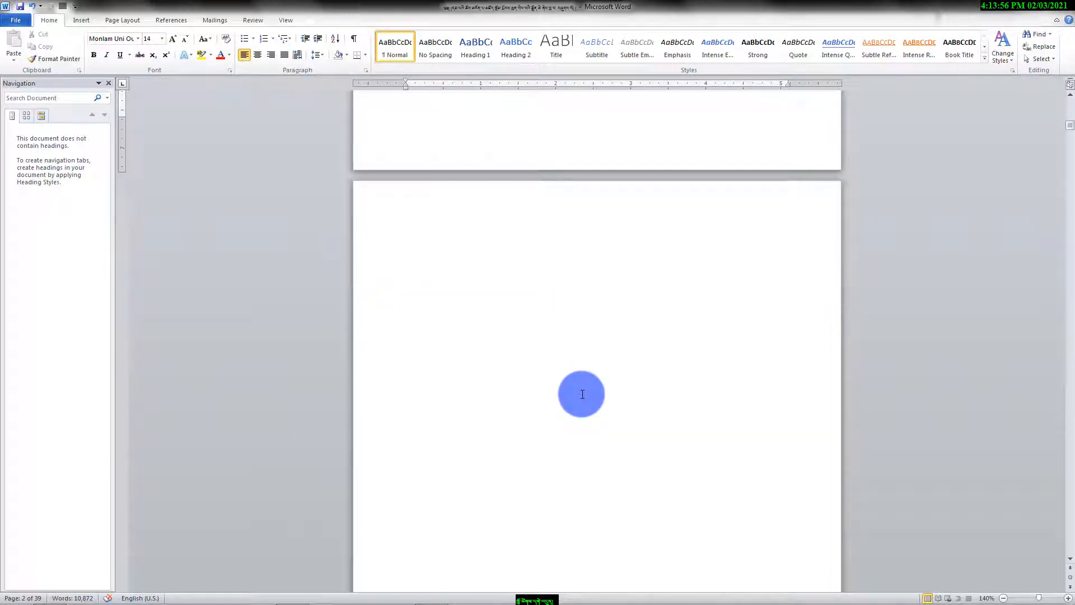
pyautogui.scroll(-10, 583, 394)
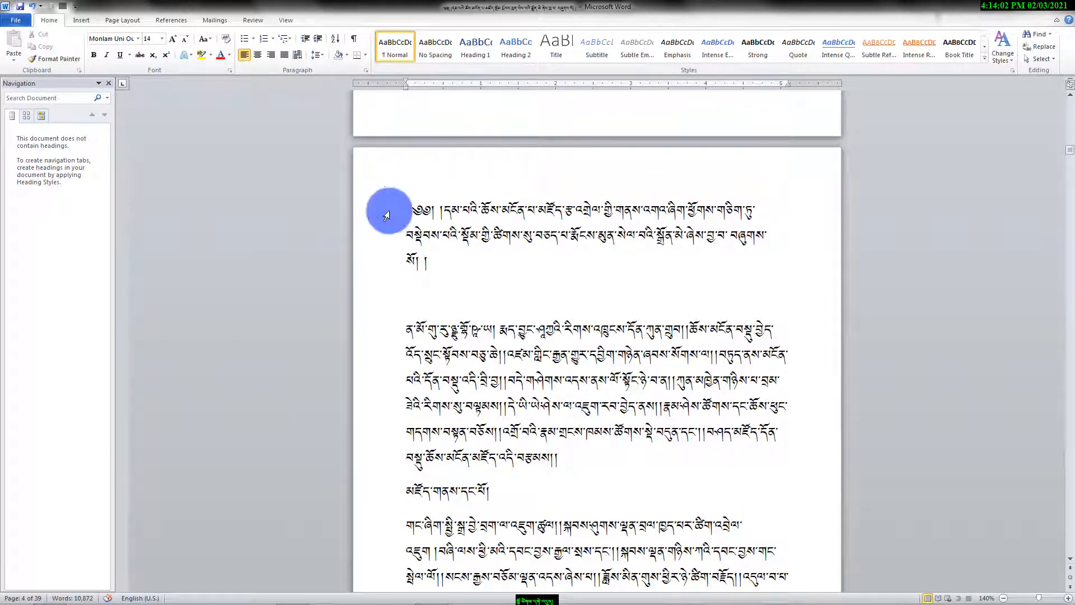
pyautogui.moveTo(413, 209); pyautogui.dragTo(659, 261)
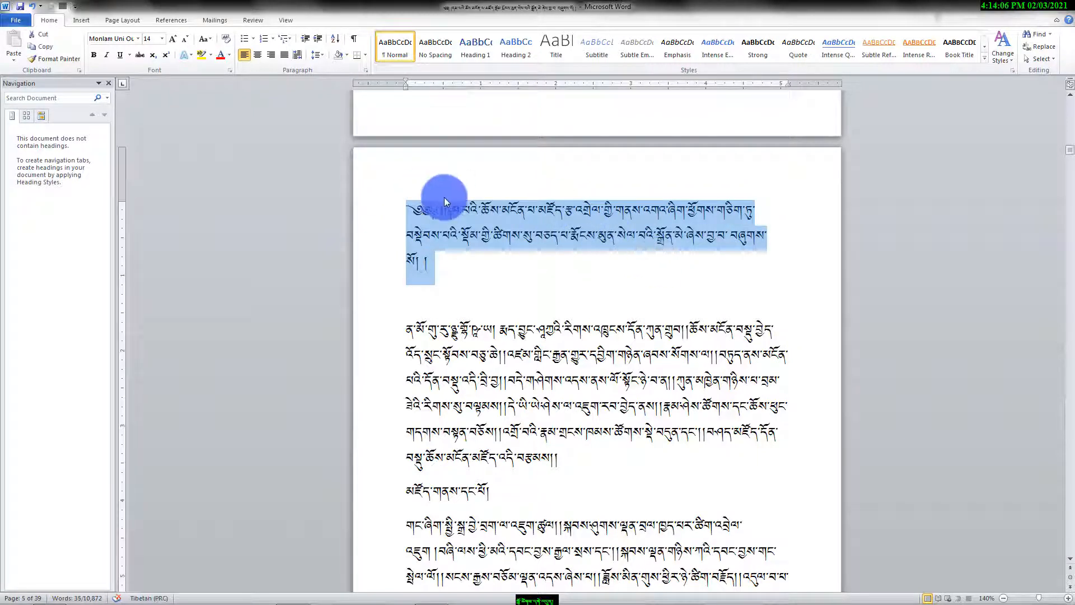
pyautogui.click(257, 55)
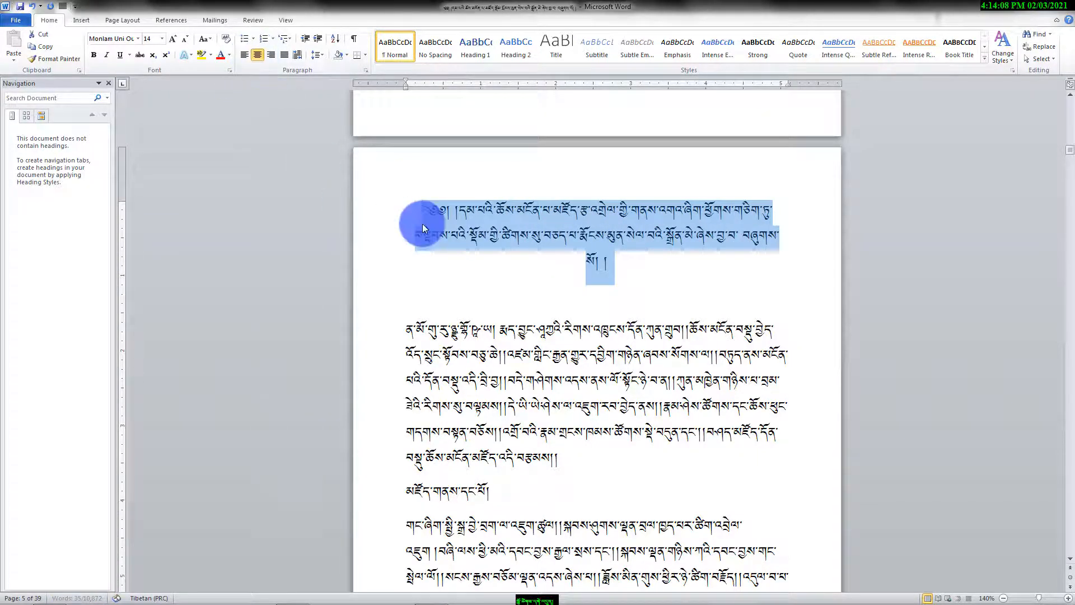
pyautogui.click(172, 38)
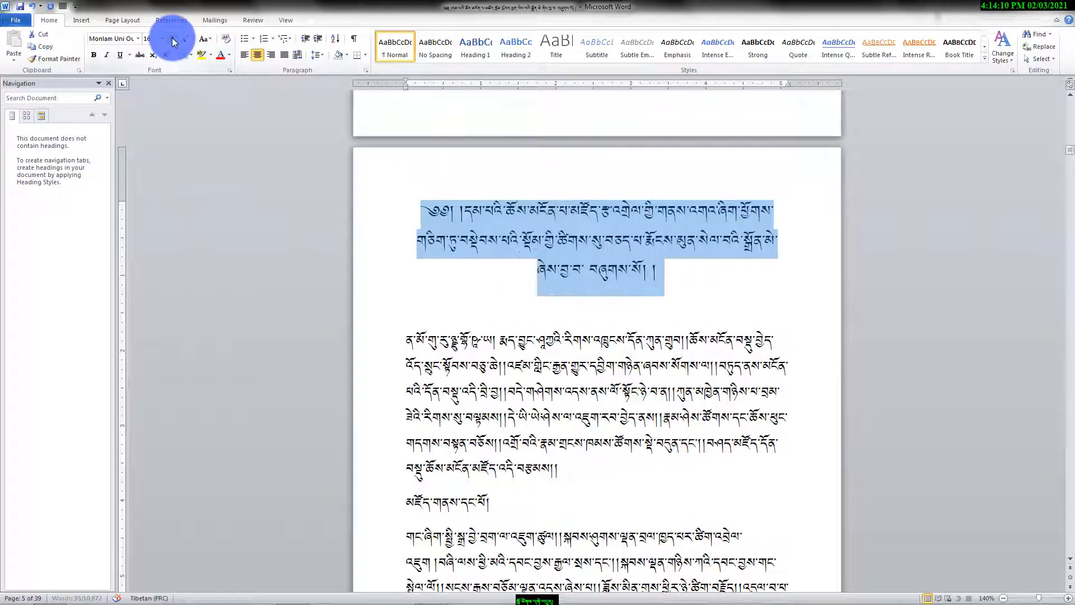
# Remove the extra space before "བཞུགས་སོ།" in the body's title paragraph and look at the available fonts.
pyautogui.click(589, 270)
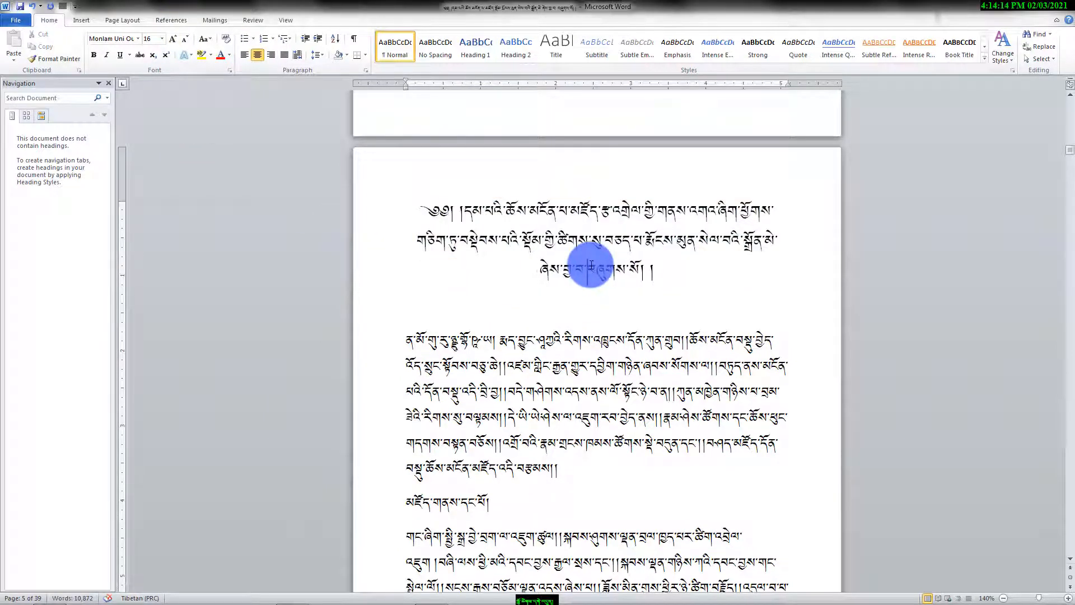
pyautogui.click(135, 39)
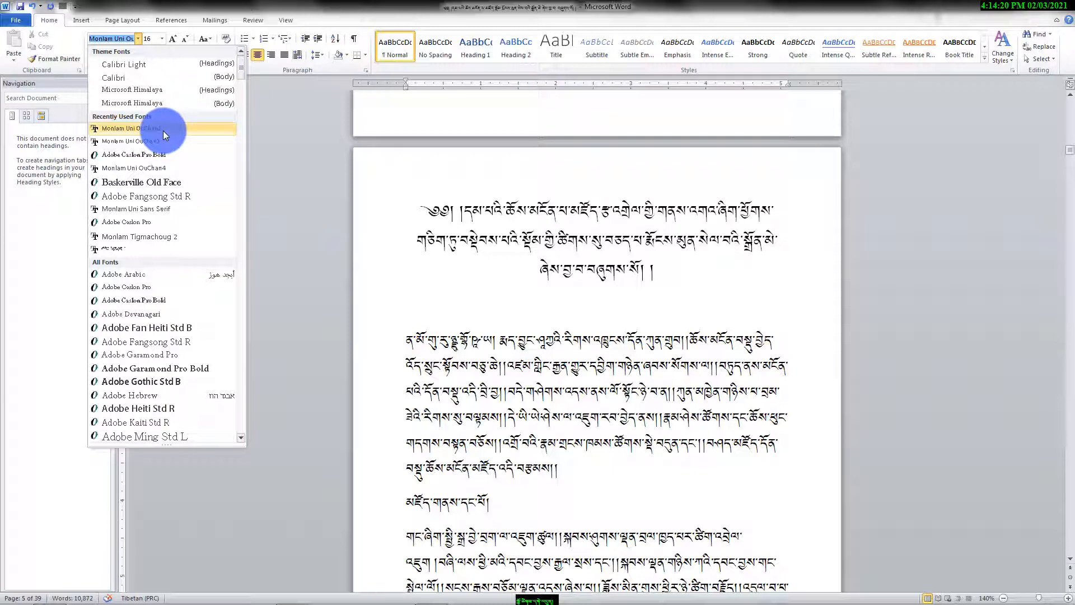
pyautogui.click(489, 294)
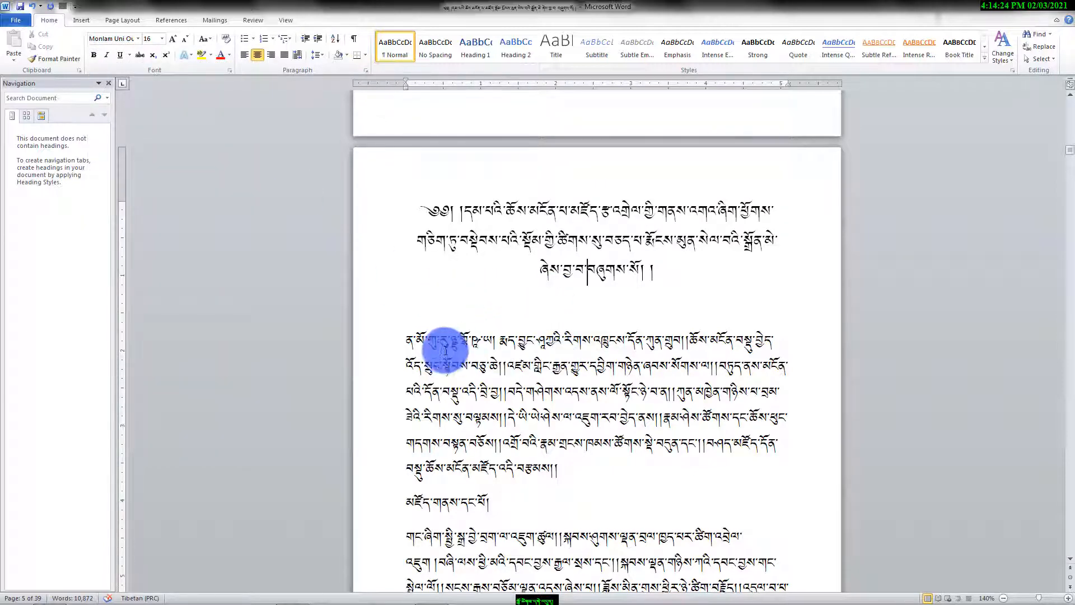
# Centre the first chapter line "མཛོད་གནས་དང་པོ།" on the page.
pyautogui.scroll(-1, 460, 361)
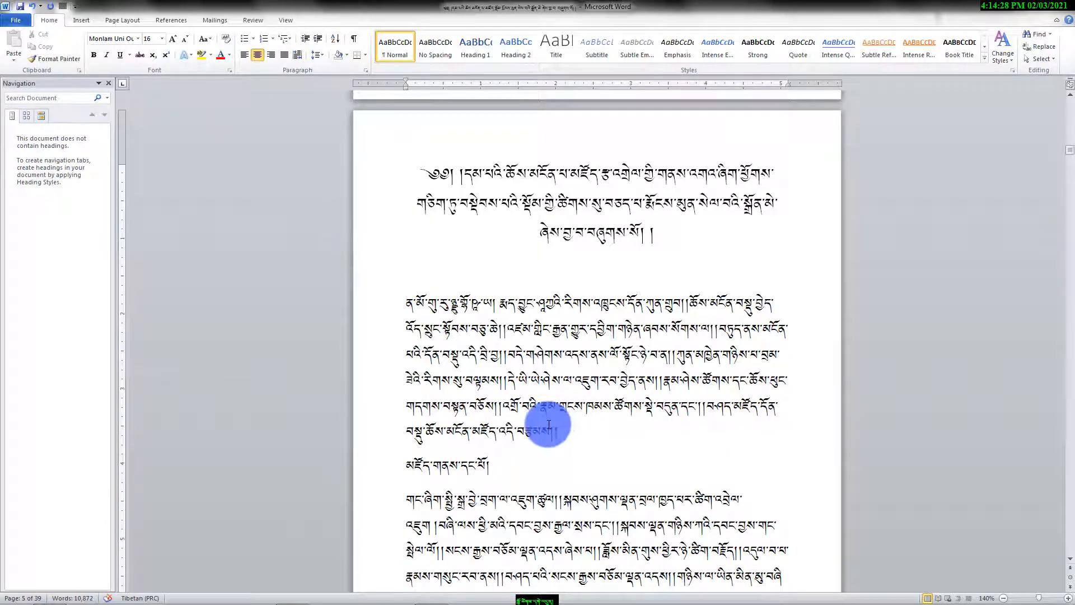
pyautogui.scroll(-2, 513, 402)
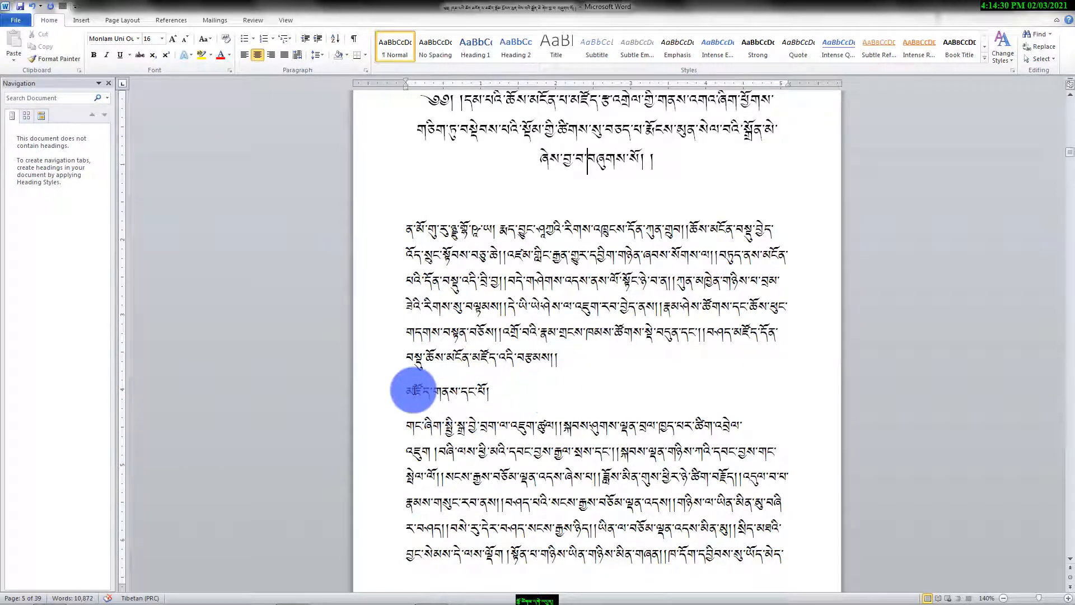
pyautogui.click(404, 390)
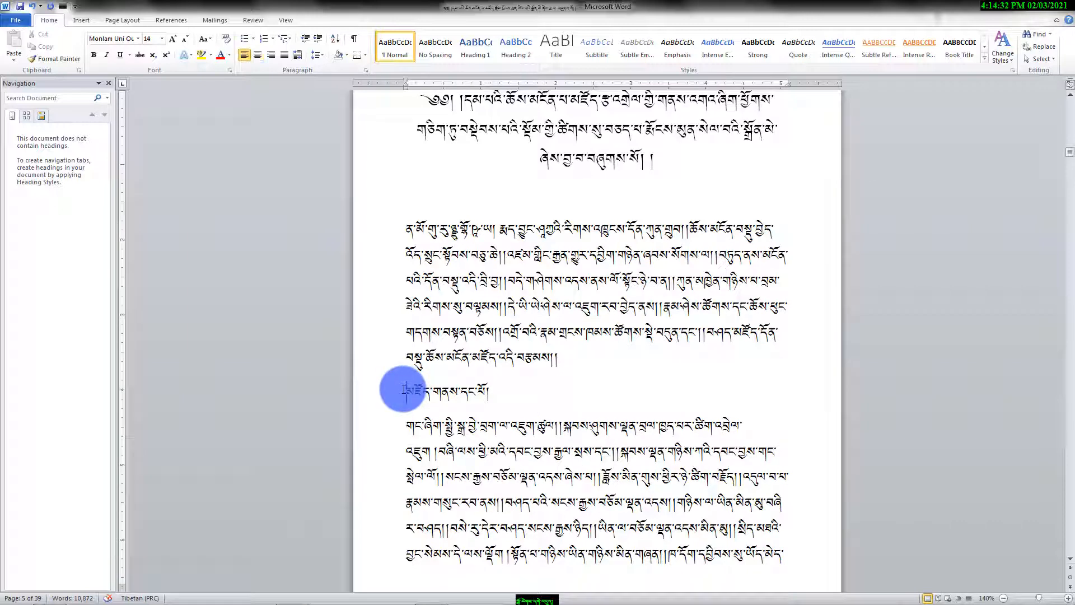
pyautogui.moveTo(405, 389); pyautogui.dragTo(492, 392)
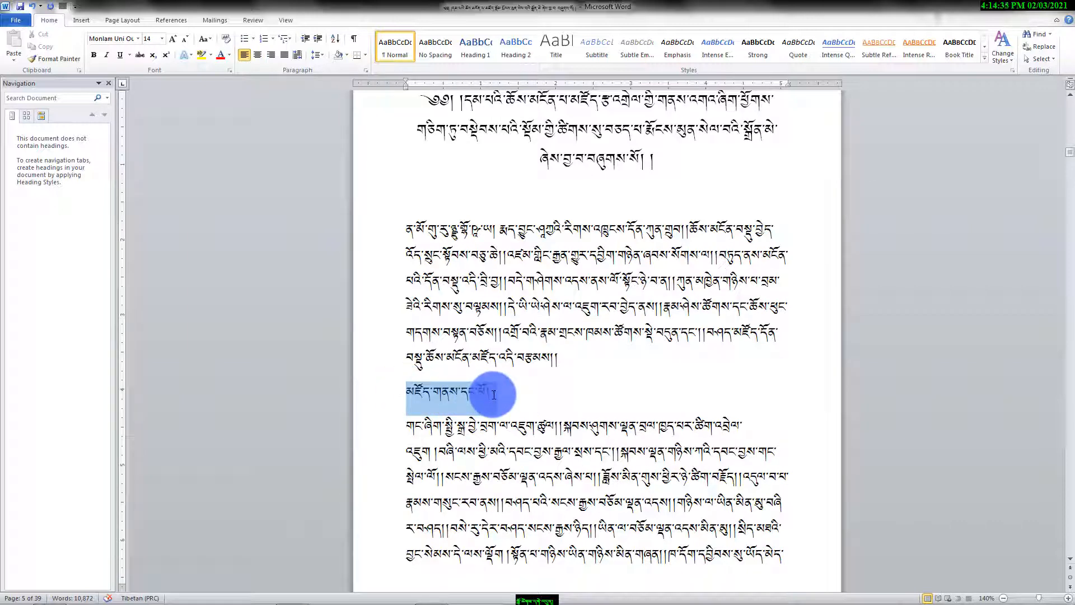
pyautogui.click(405, 388)
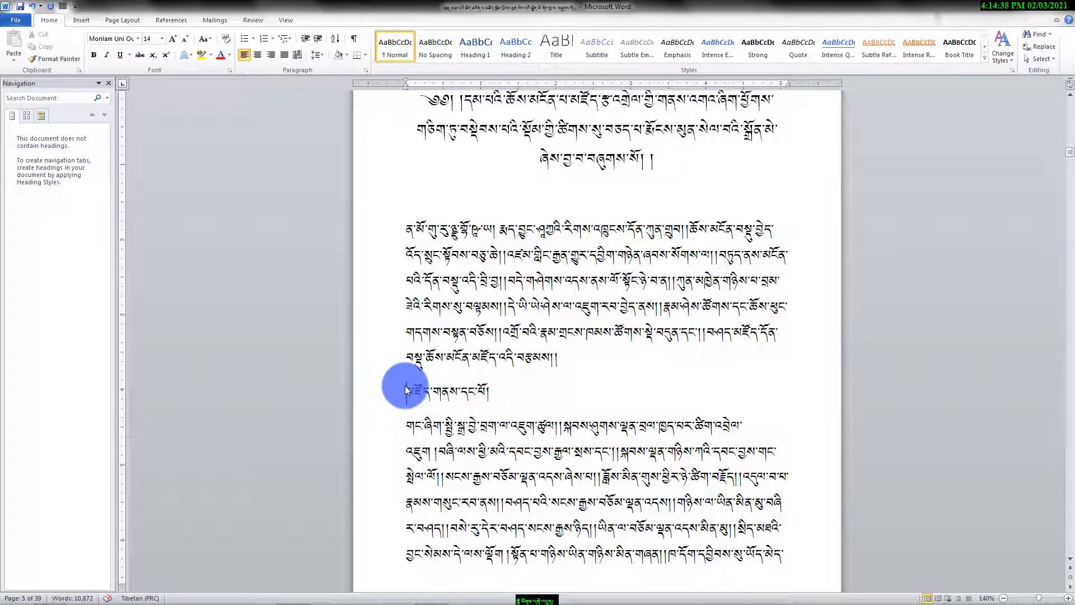
pyautogui.click(257, 56)
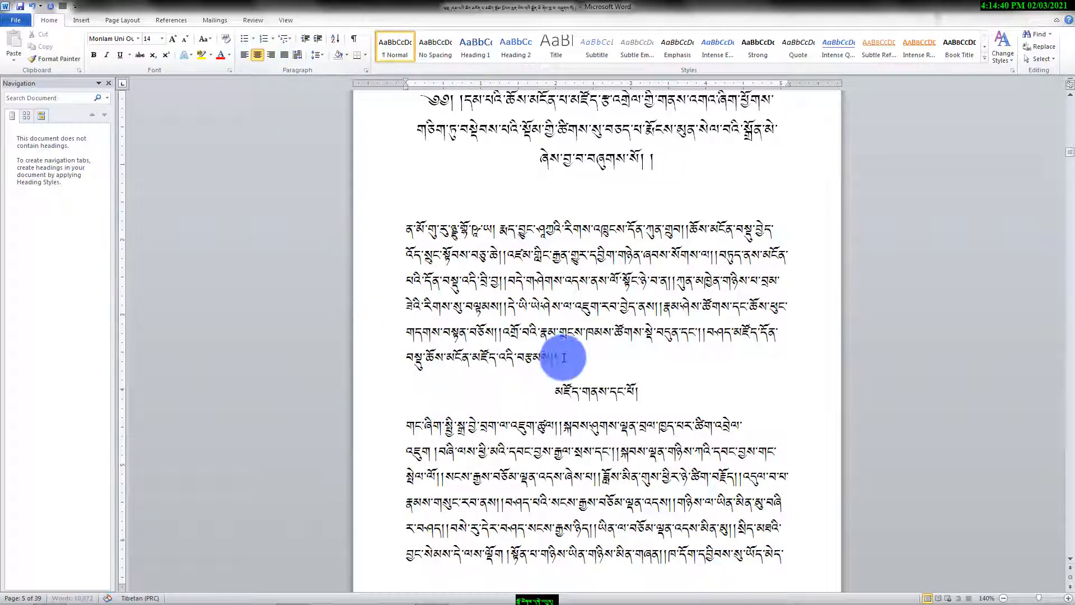
# Add the chapter line "མཛོད་གནས་དང་པོ།" to the table of contents as Level 1 and insert a blank line below it.
pyautogui.moveTo(554, 395); pyautogui.dragTo(646, 399)
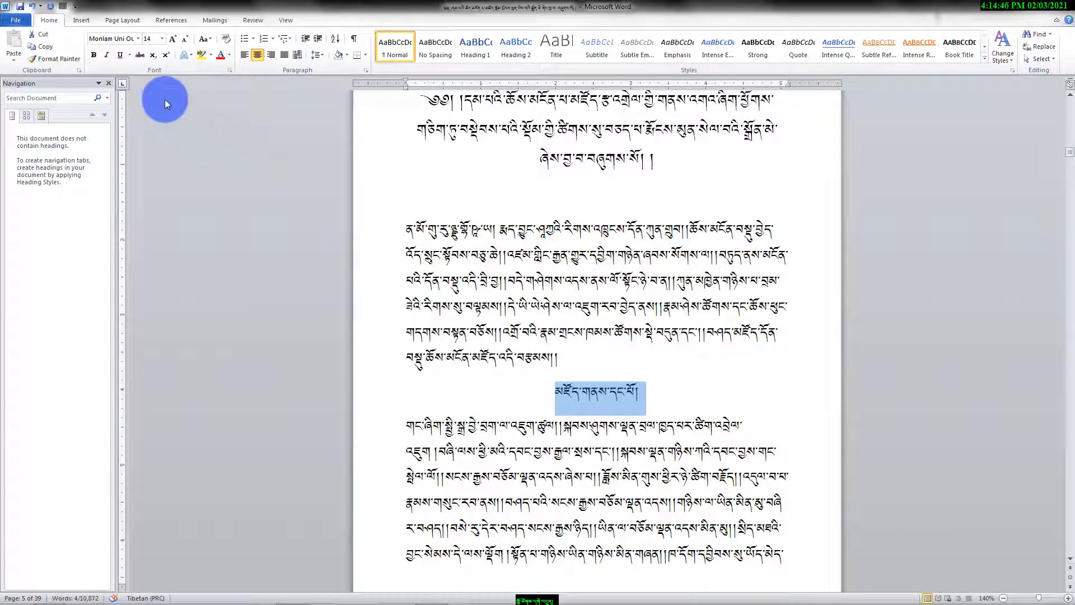
pyautogui.click(160, 19)
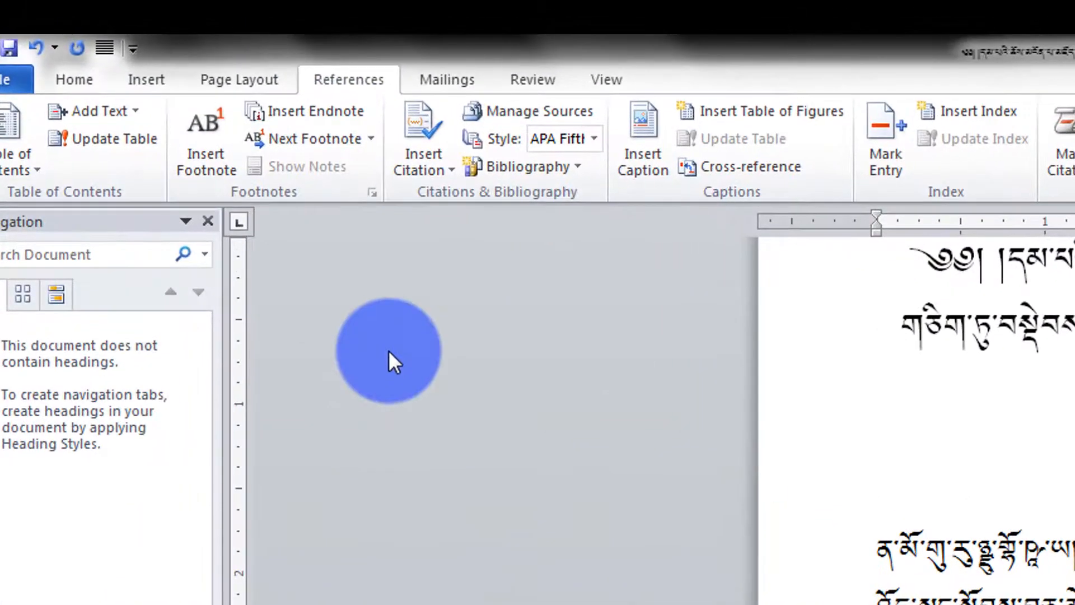
pyautogui.click(99, 80)
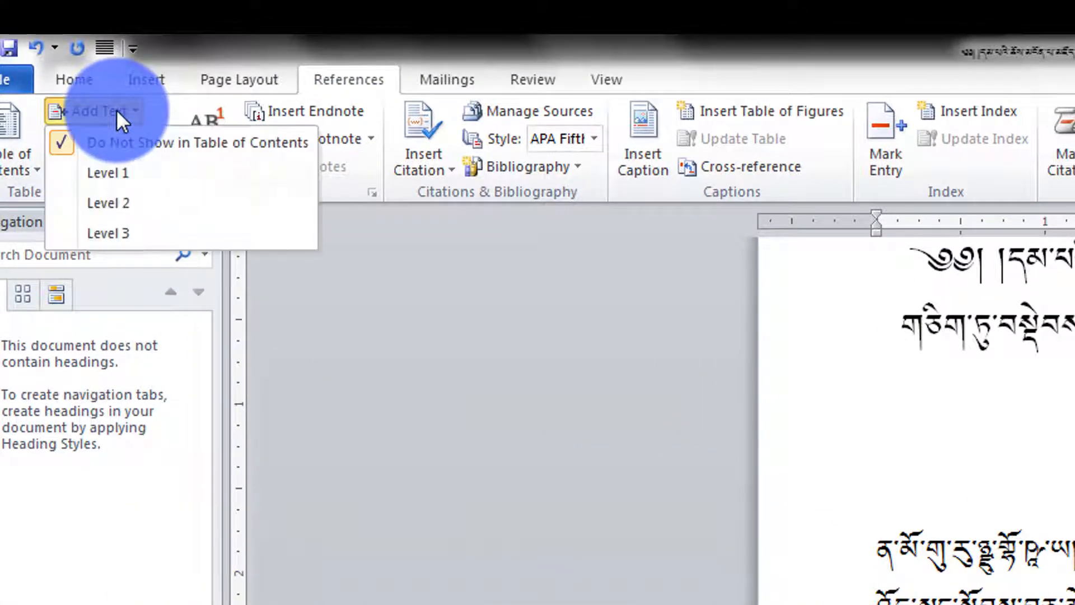
pyautogui.click(123, 173)
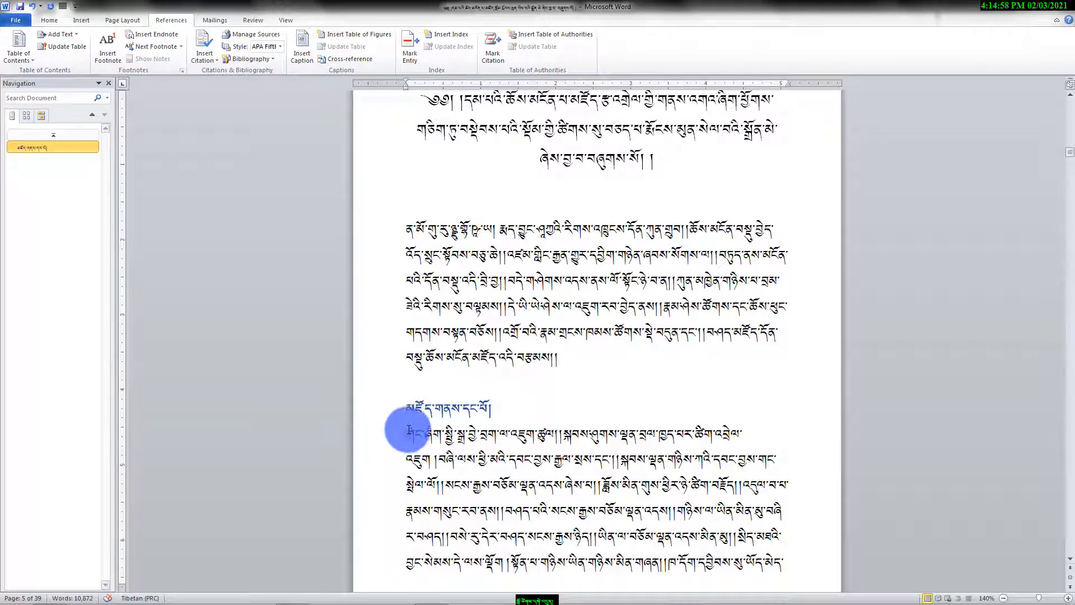
pyautogui.press('Return')
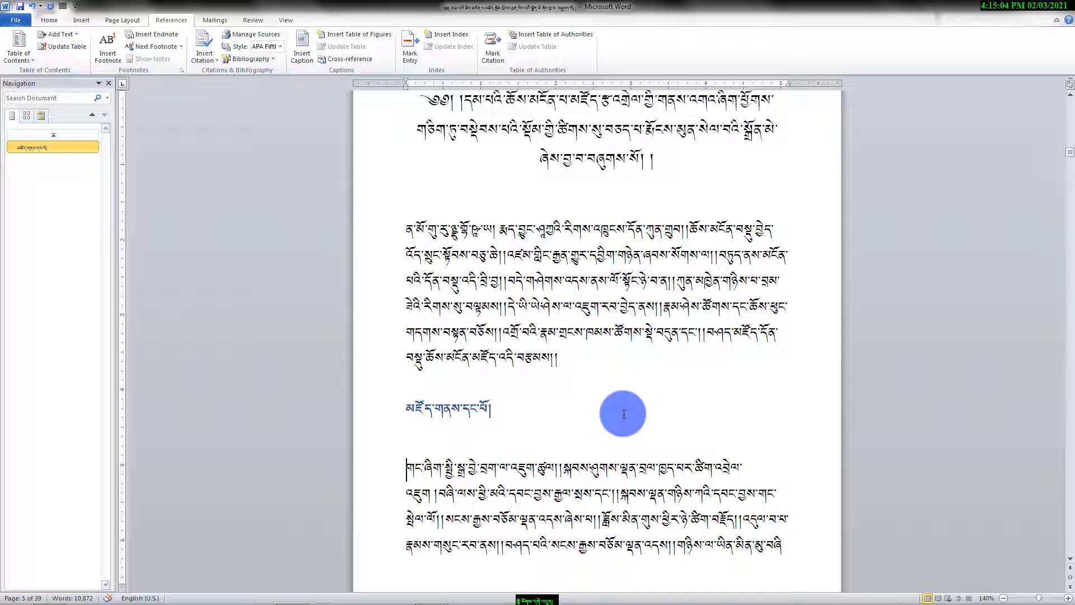
# Centre the second chapter line "མཛོད་གནས་གཉིས་པ།།" and add it to the table of contents as Level 1.
pyautogui.scroll(-5, 624, 414)
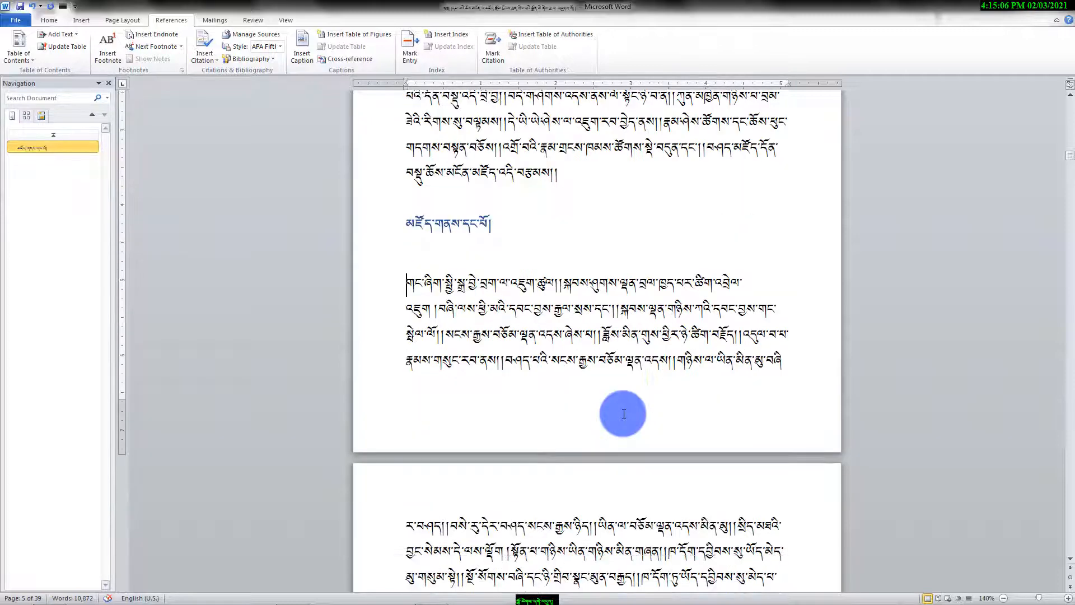
pyautogui.scroll(-14, 624, 414)
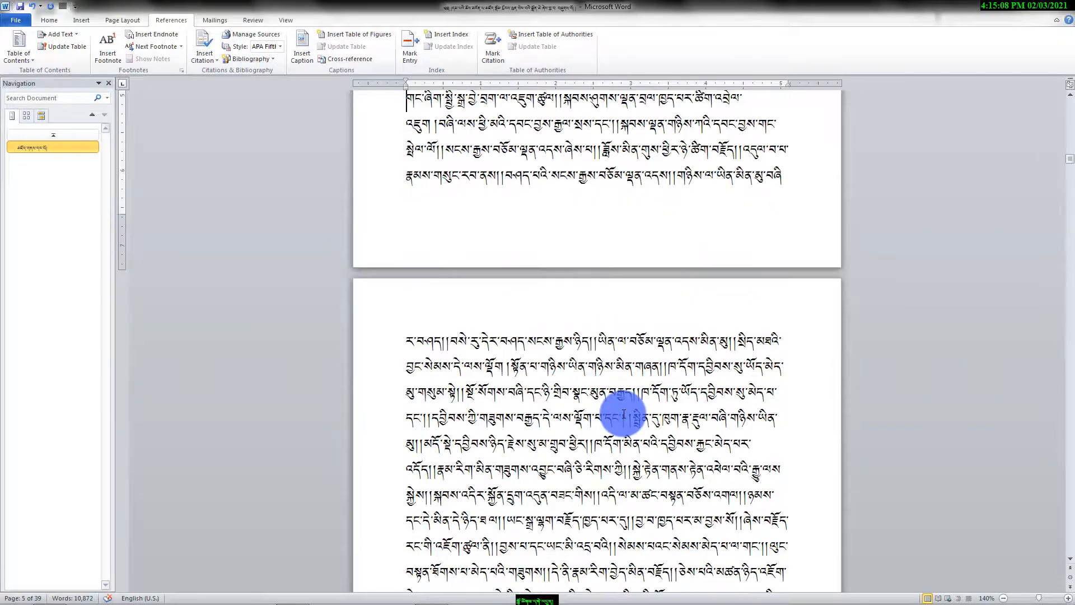
pyautogui.scroll(-20, 624, 414)
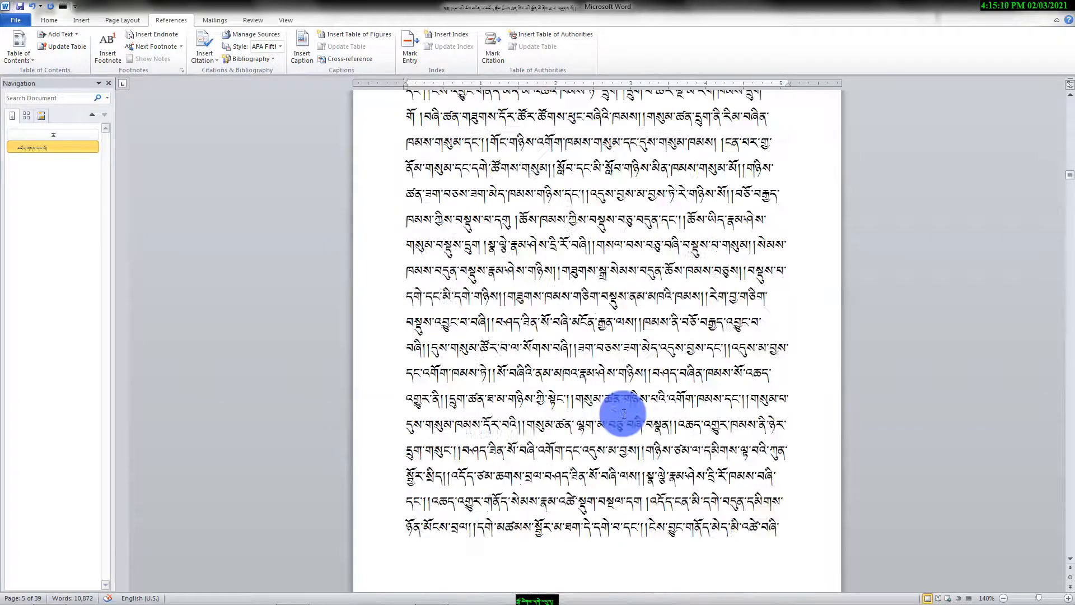
pyautogui.scroll(-8, 624, 414)
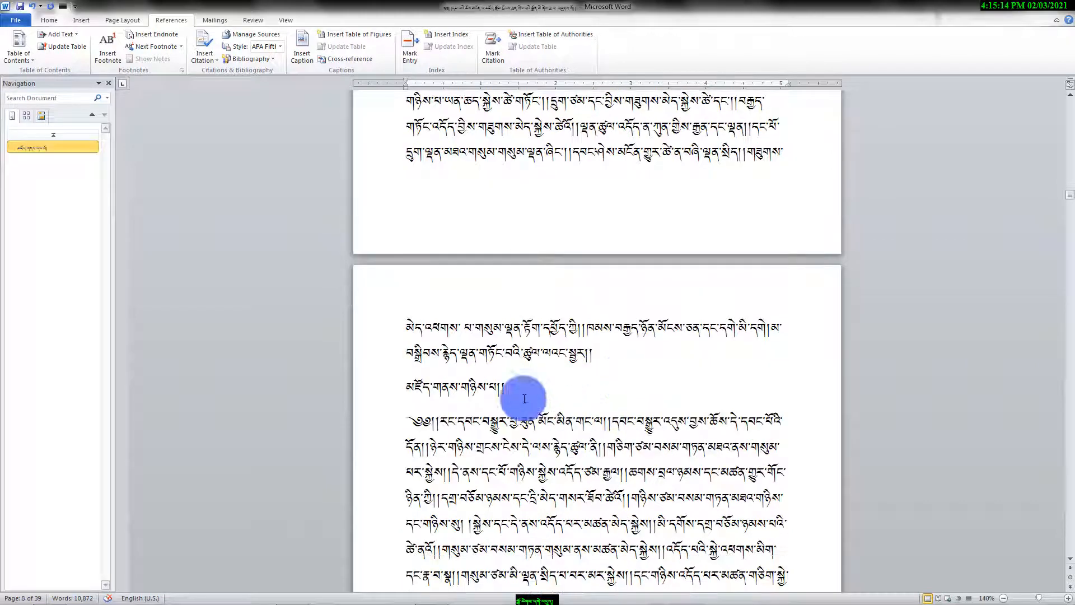
pyautogui.click(402, 386)
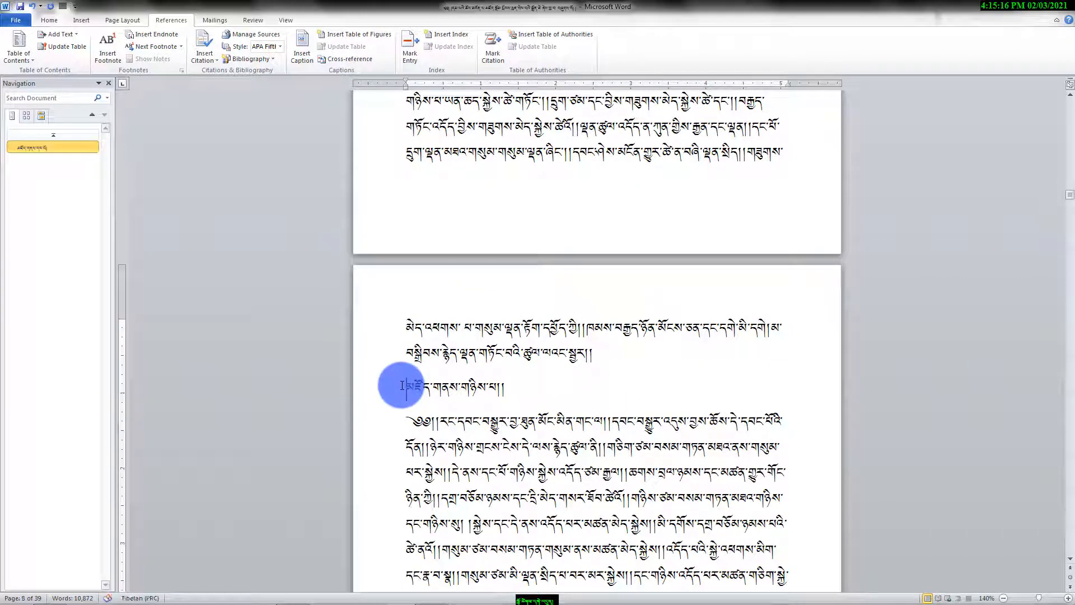
pyautogui.click(78, 15)
pyautogui.click(49, 20)
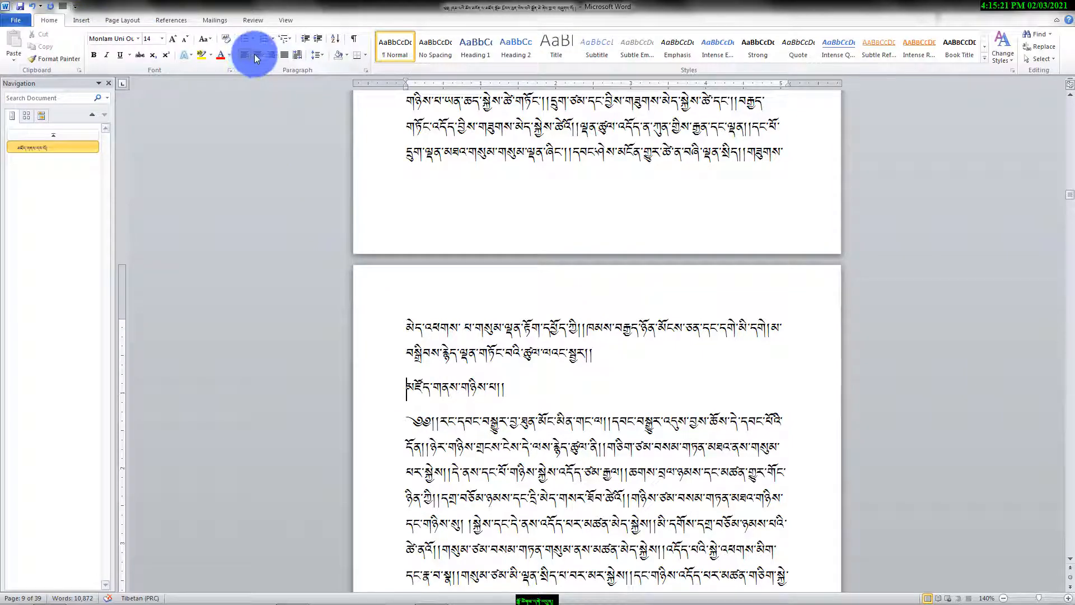
pyautogui.click(257, 56)
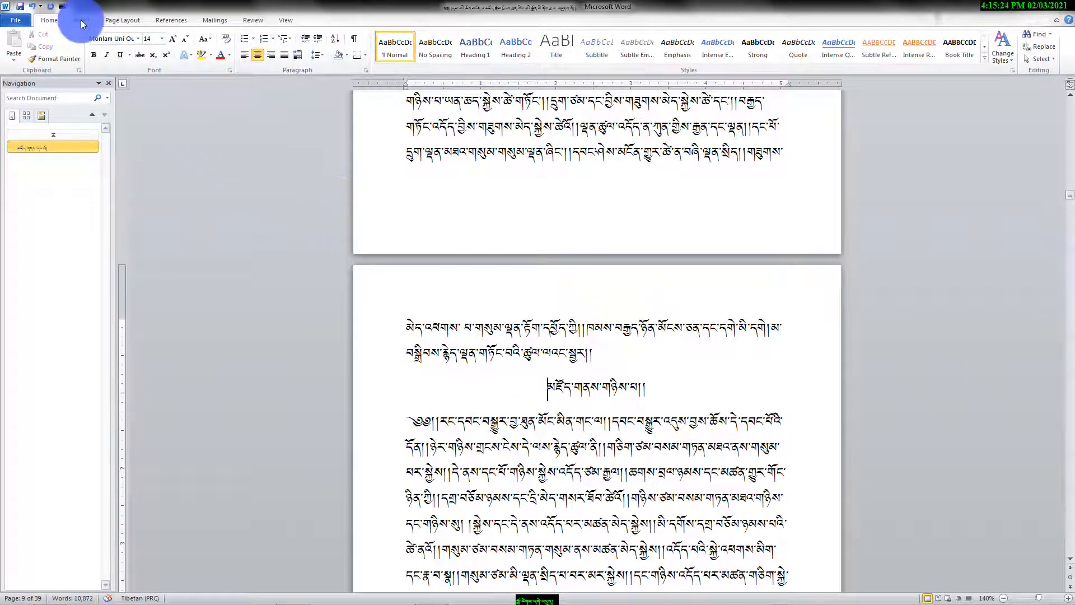
pyautogui.click(171, 21)
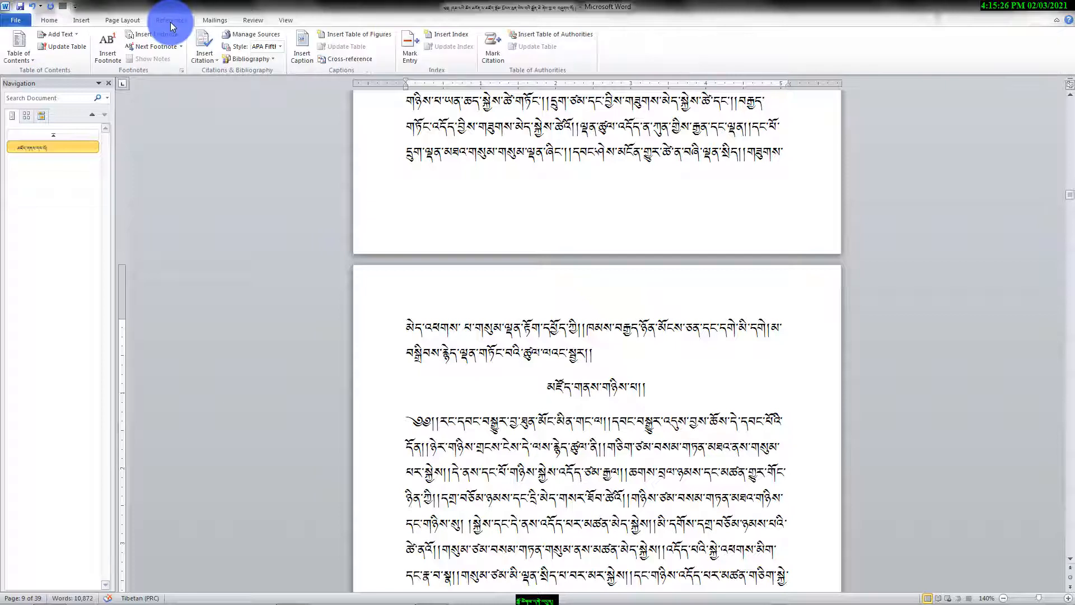
pyautogui.click(71, 35)
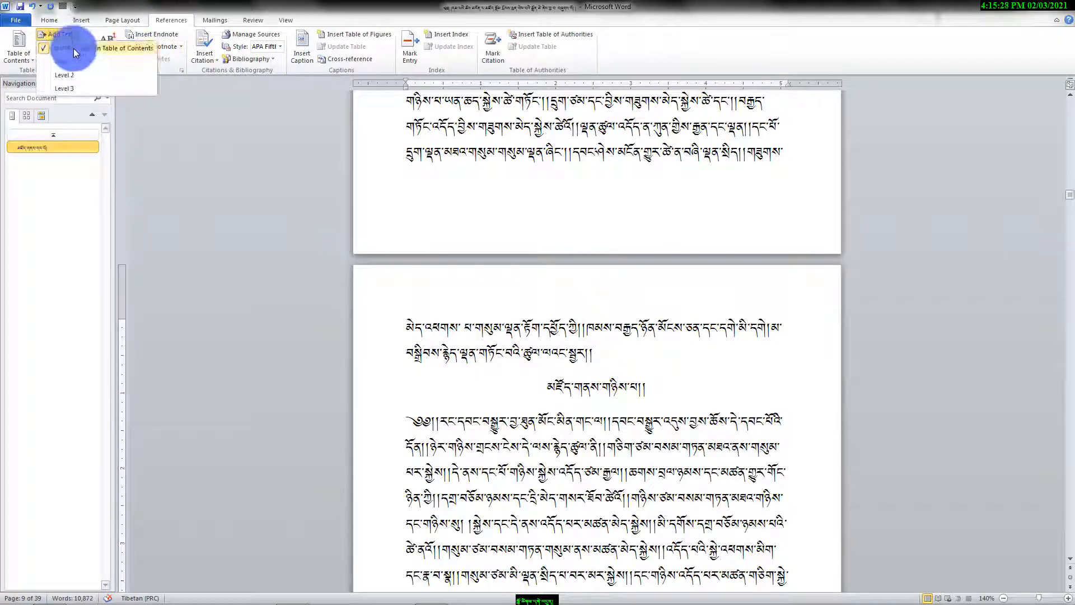
pyautogui.click(73, 58)
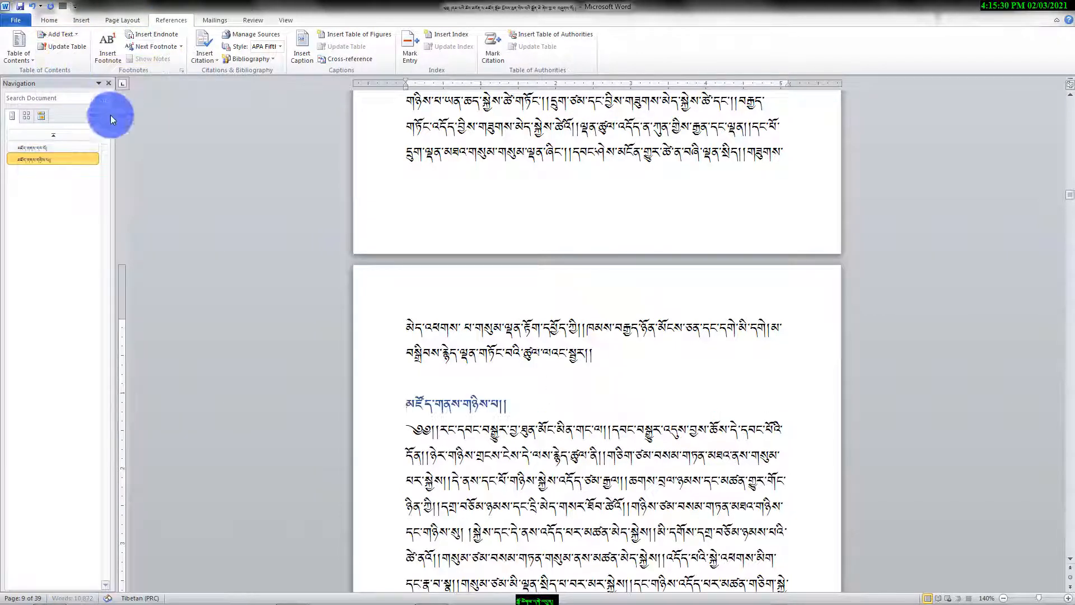
# Centre the third chapter line "མཛོད་གནས་གསུམ་པ།།" and add it to the table of contents as Level 1.
pyautogui.scroll(-15, 608, 423)
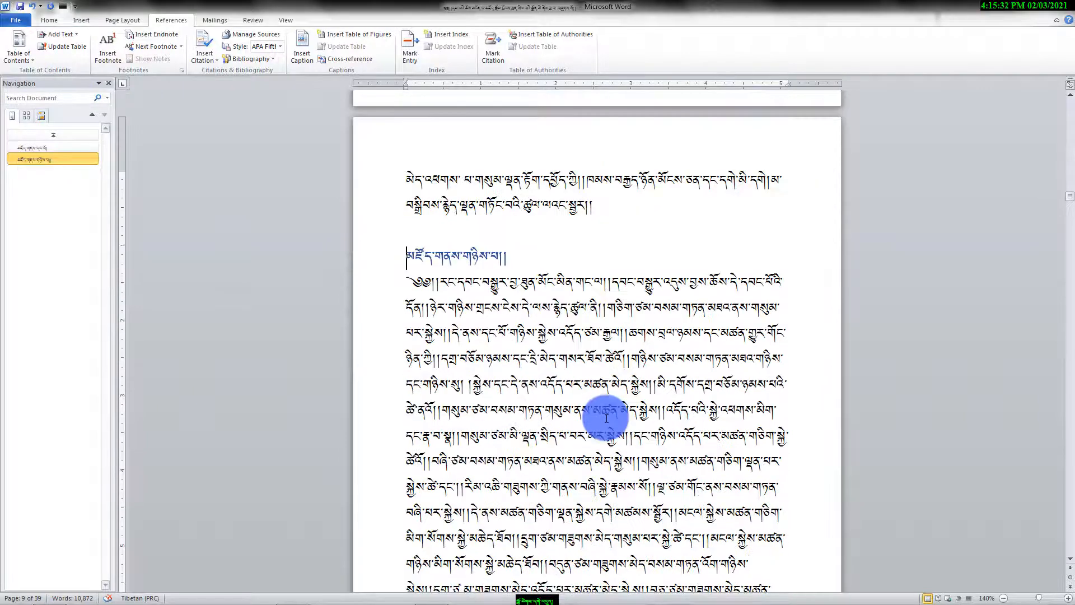
pyautogui.scroll(-18, 606, 418)
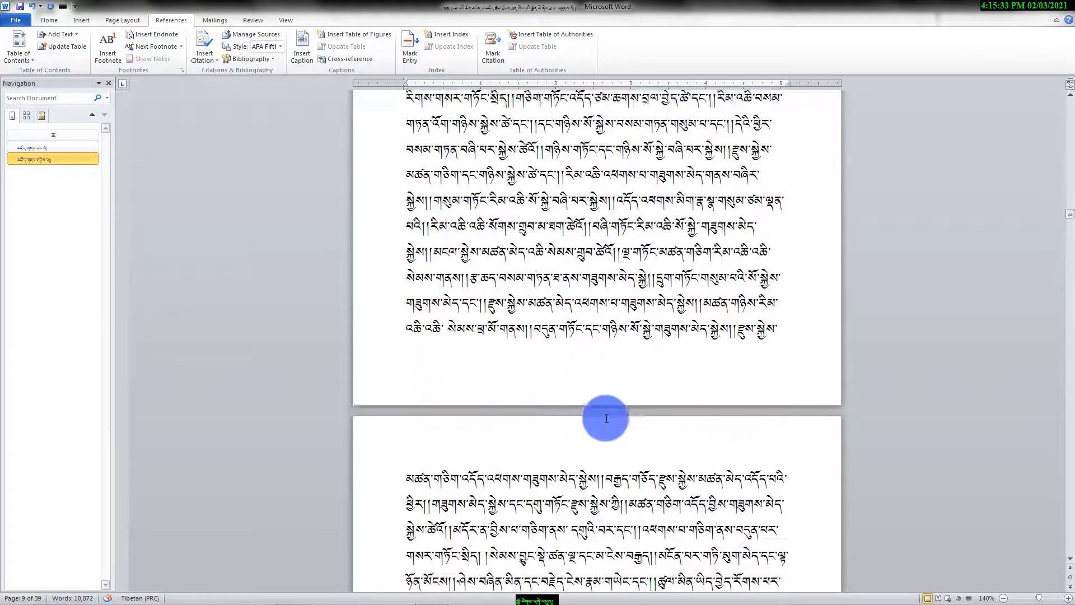
pyautogui.scroll(-15, 607, 418)
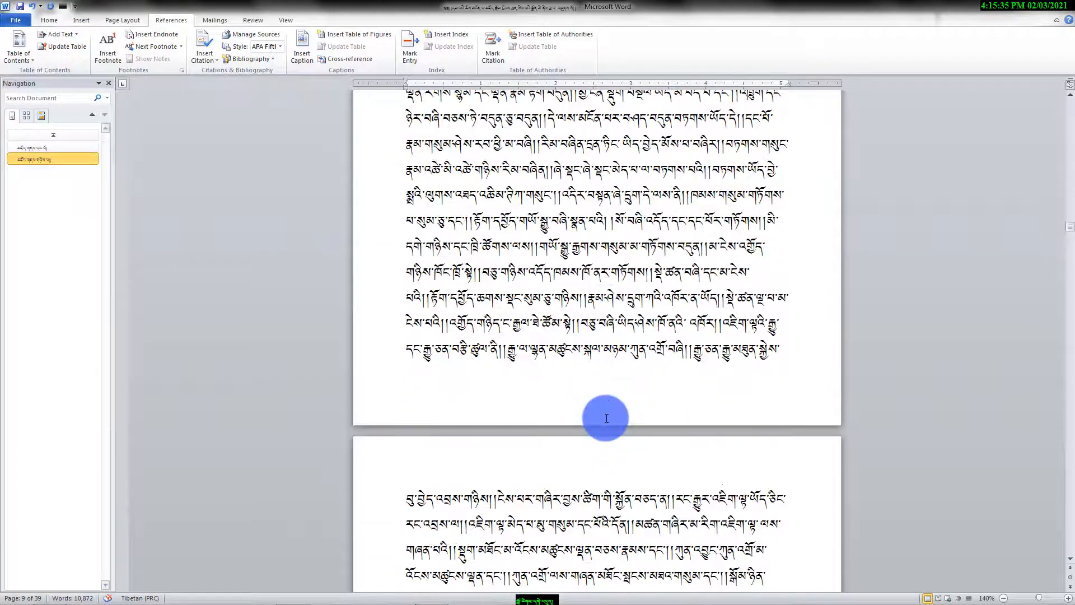
pyautogui.scroll(-15, 606, 418)
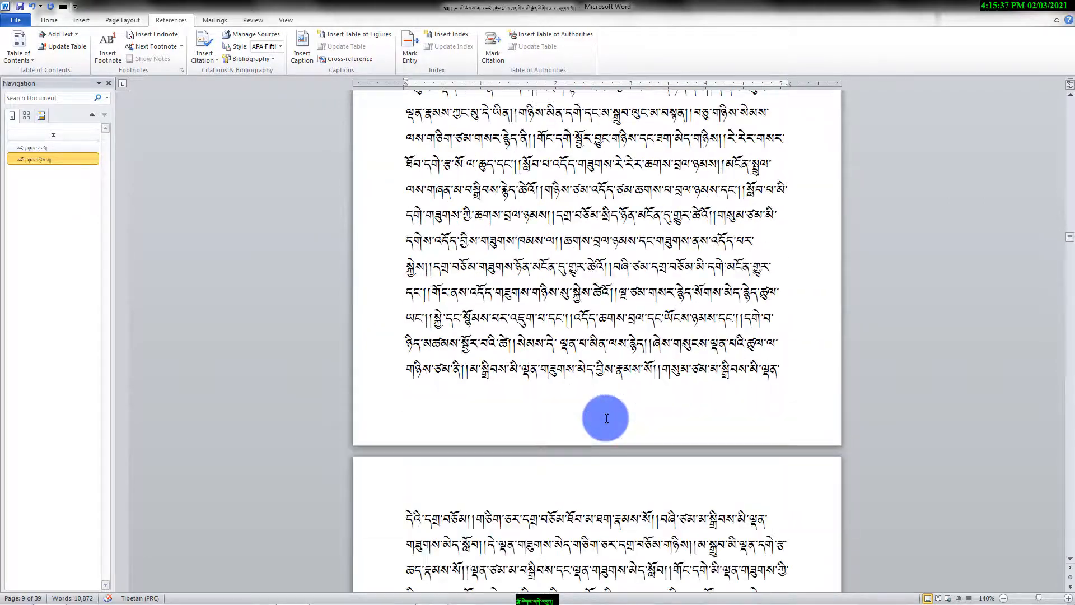
pyautogui.scroll(-15, 606, 419)
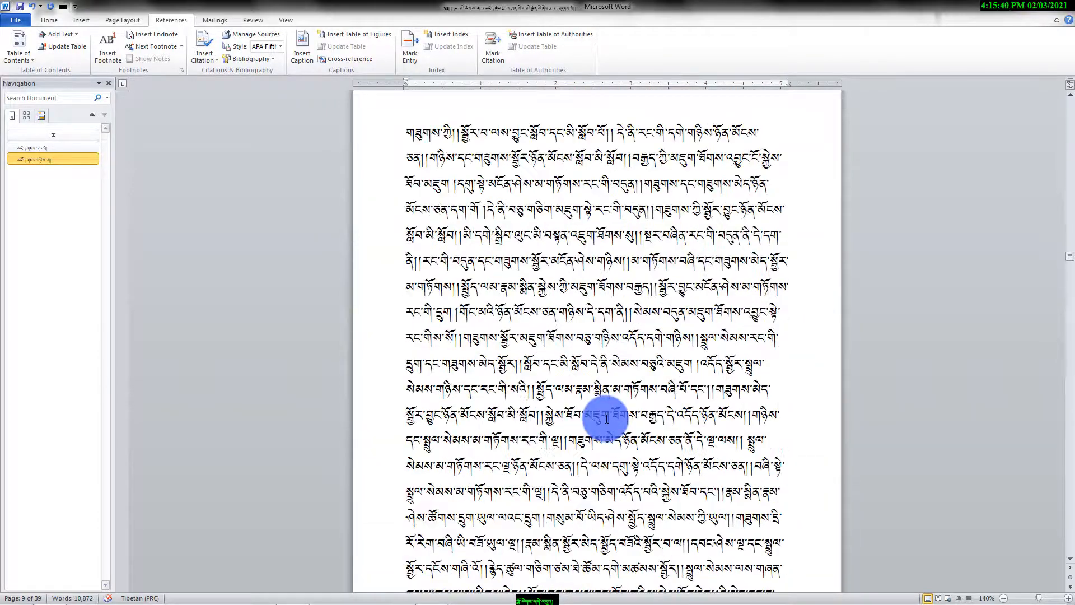
pyautogui.scroll(-15, 606, 419)
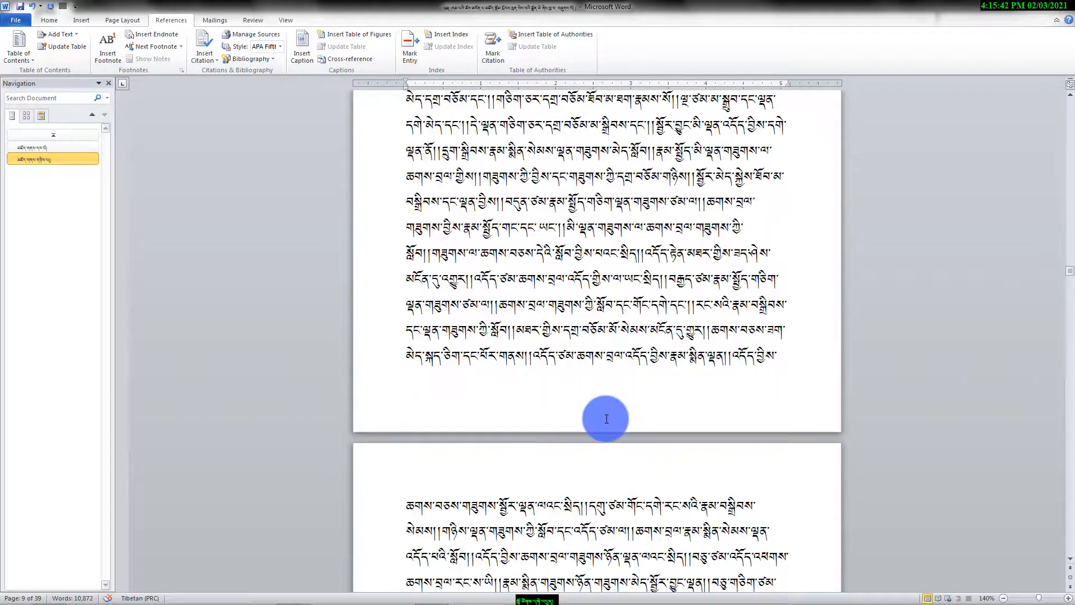
pyautogui.scroll(-15, 606, 418)
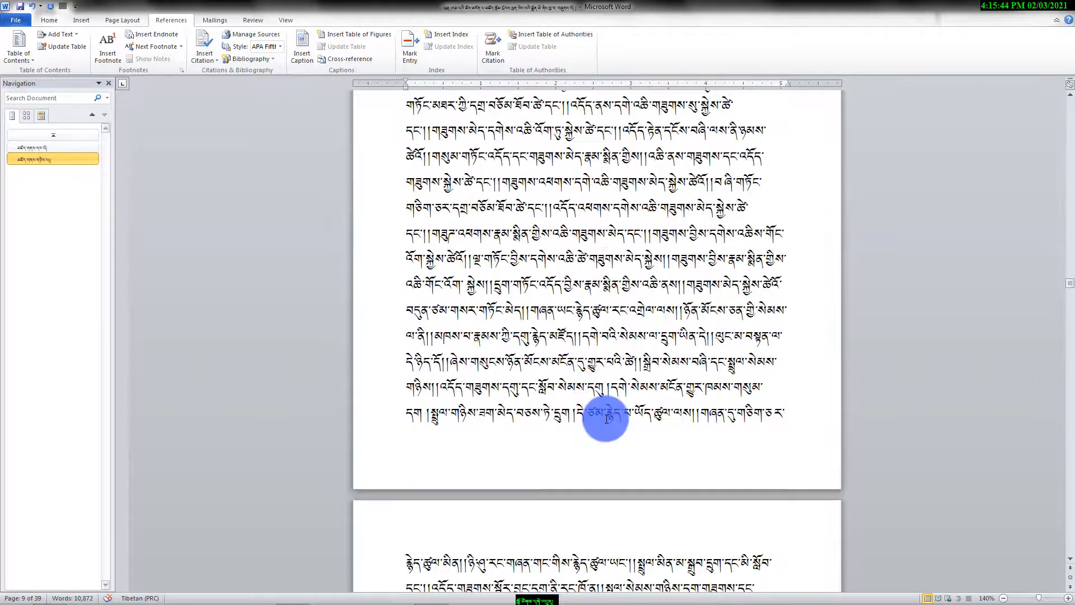
pyautogui.scroll(-3, 607, 418)
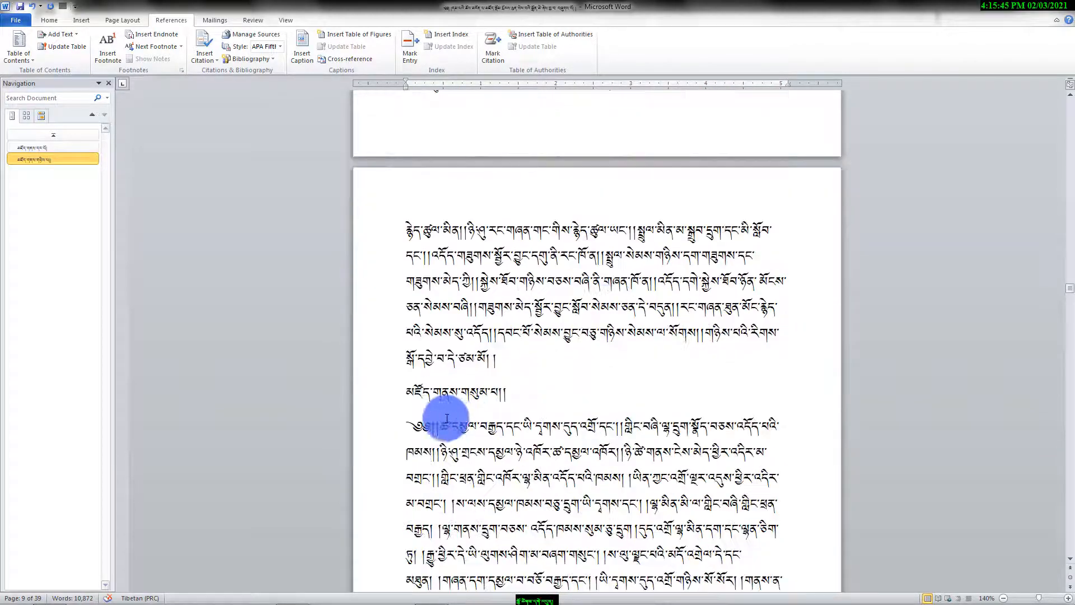
pyautogui.click(410, 401)
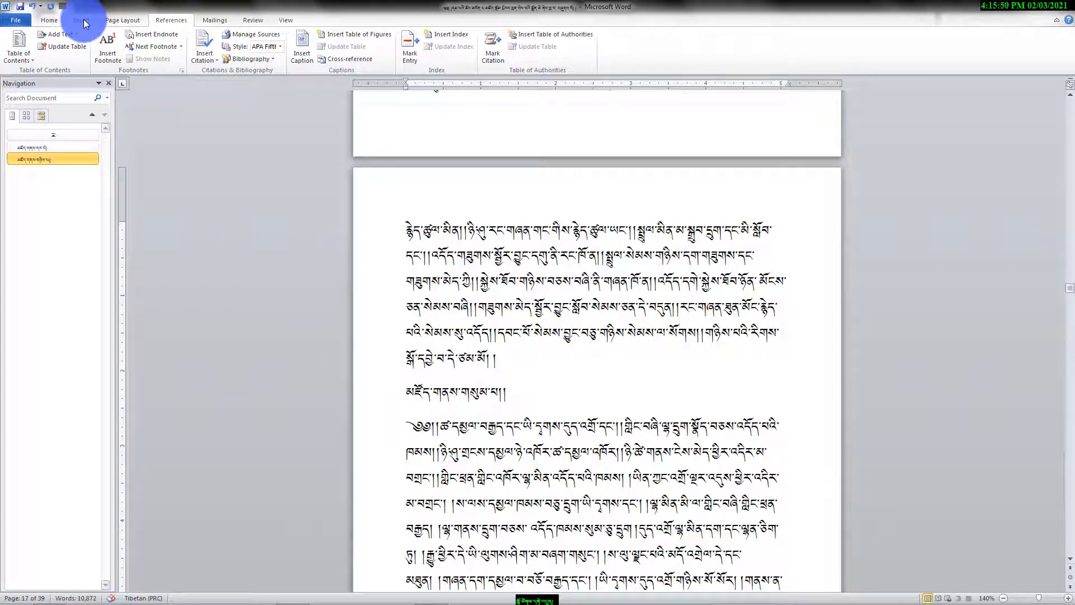
pyautogui.click(49, 21)
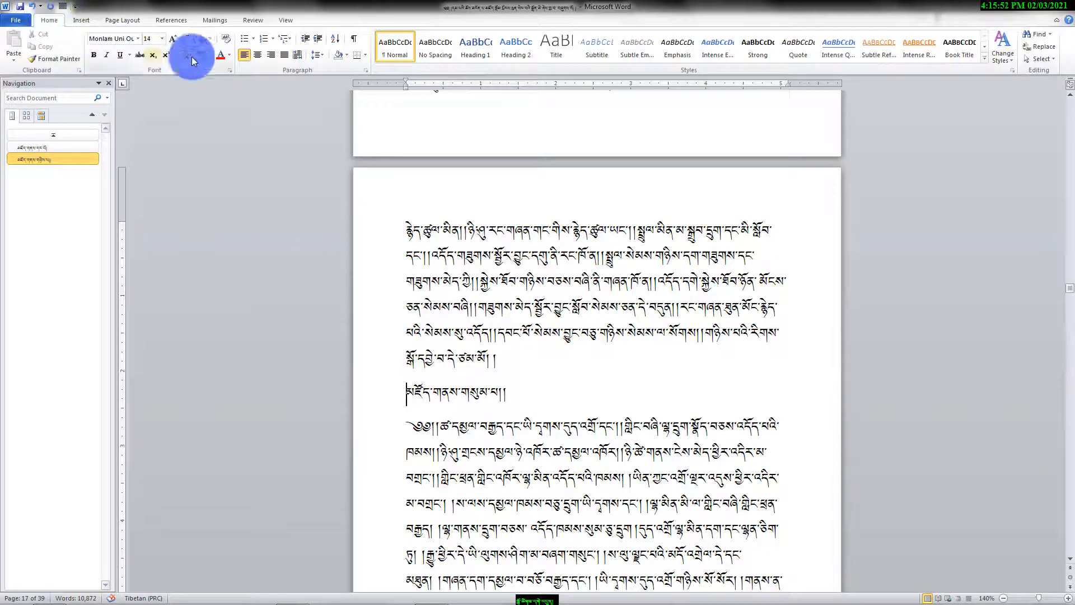
pyautogui.click(258, 55)
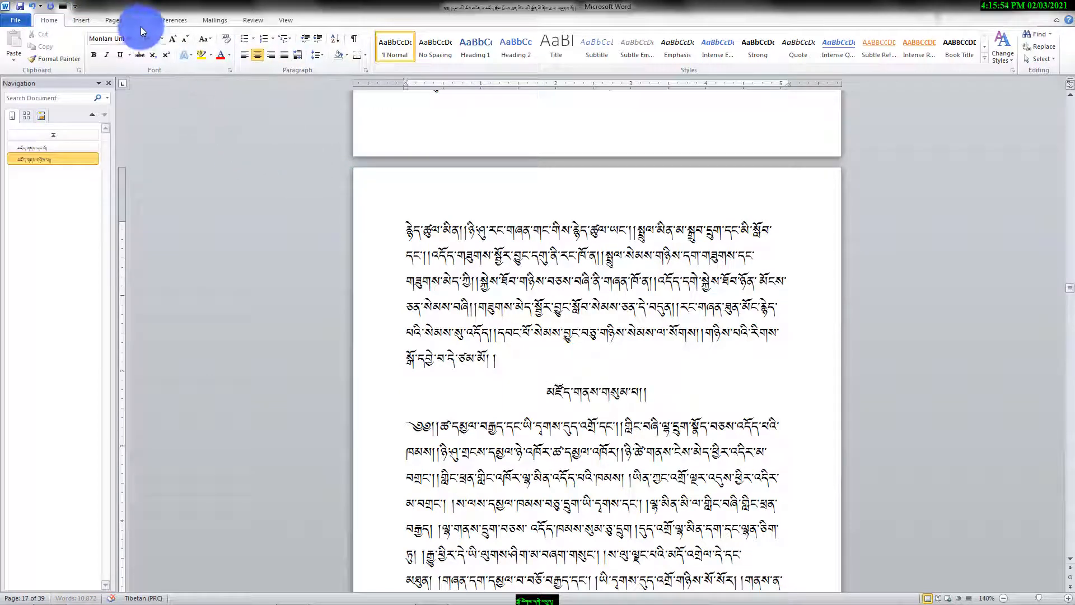
pyautogui.click(171, 20)
pyautogui.click(61, 34)
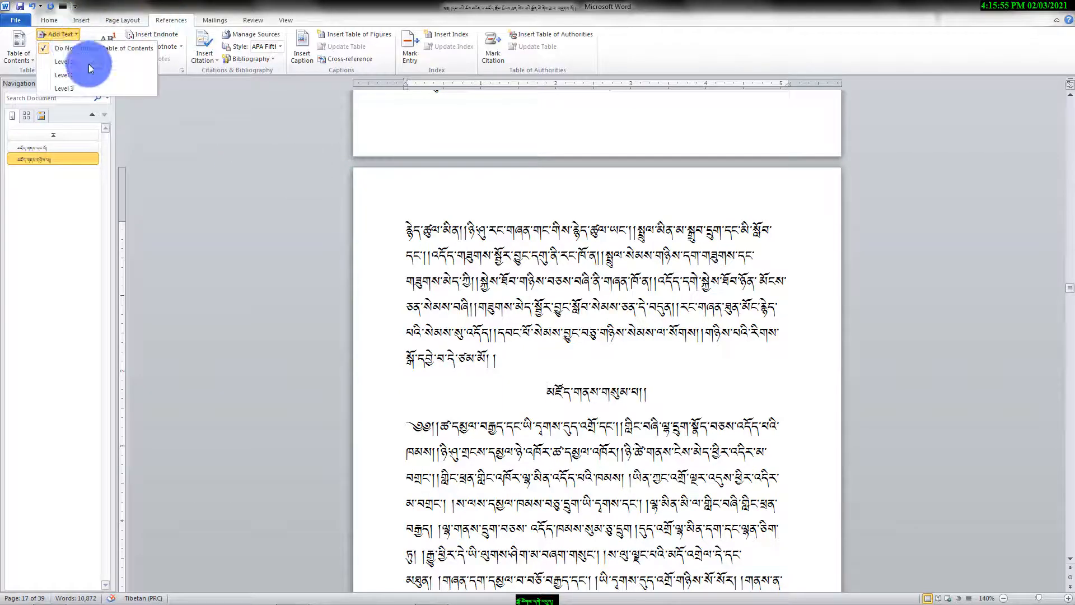
pyautogui.click(89, 63)
# Centre the fourth chapter line "མཛོད་གནས་བཞི་པ།།" and add it to the table of contents as Level 1.
pyautogui.scroll(-3, 711, 405)
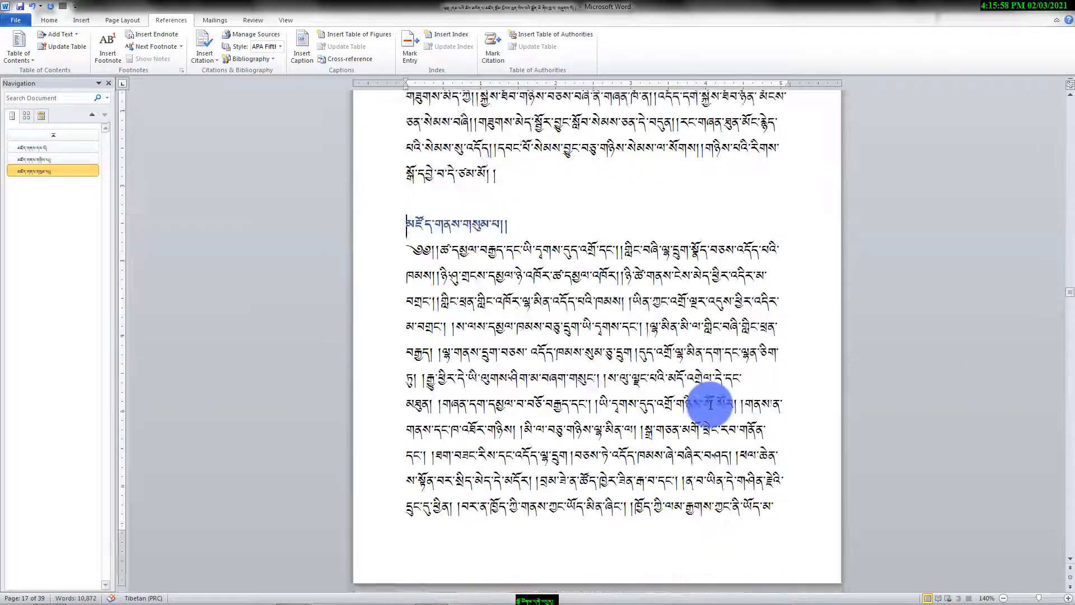
pyautogui.scroll(-15, 711, 405)
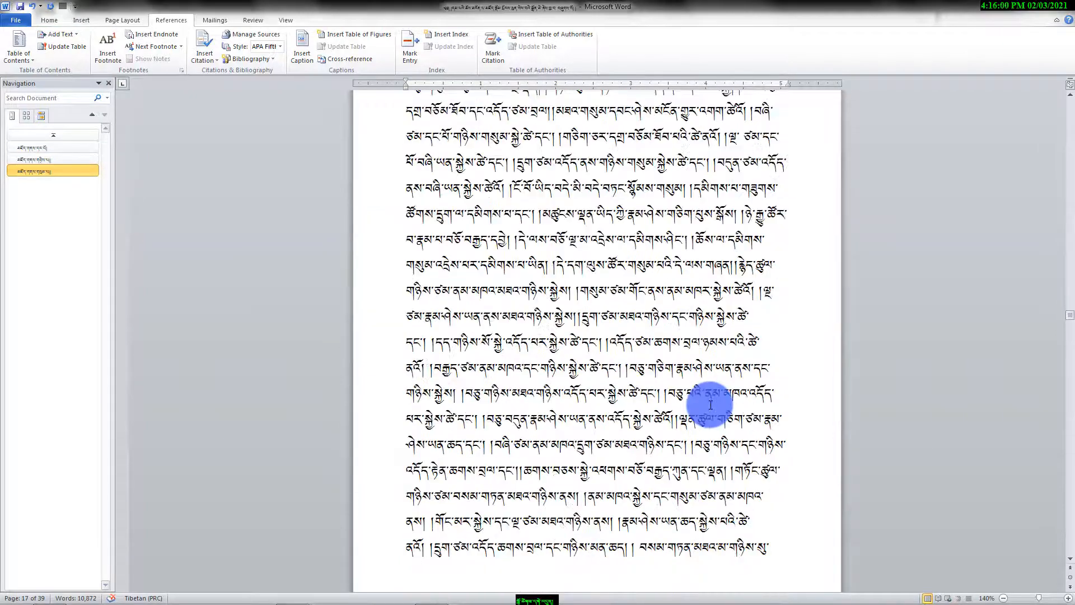
pyautogui.scroll(-15, 710, 405)
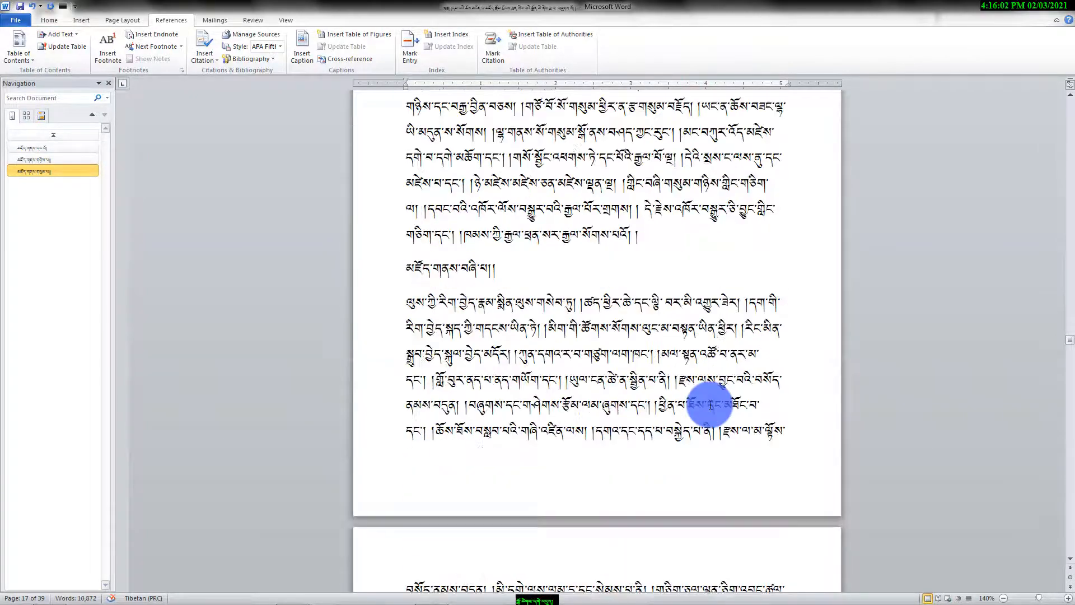
pyautogui.click(49, 21)
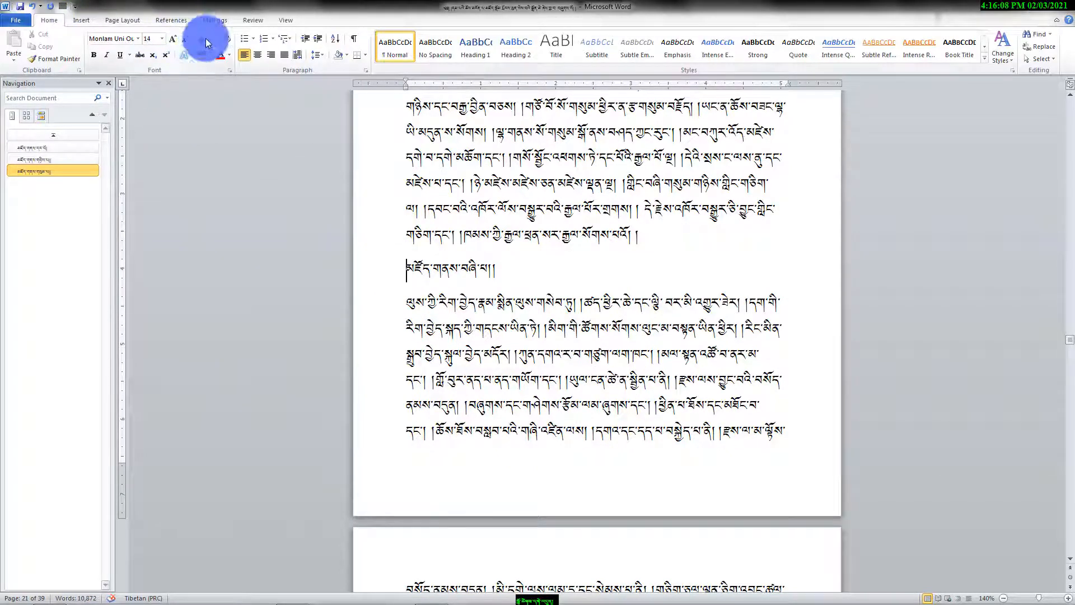
pyautogui.click(255, 54)
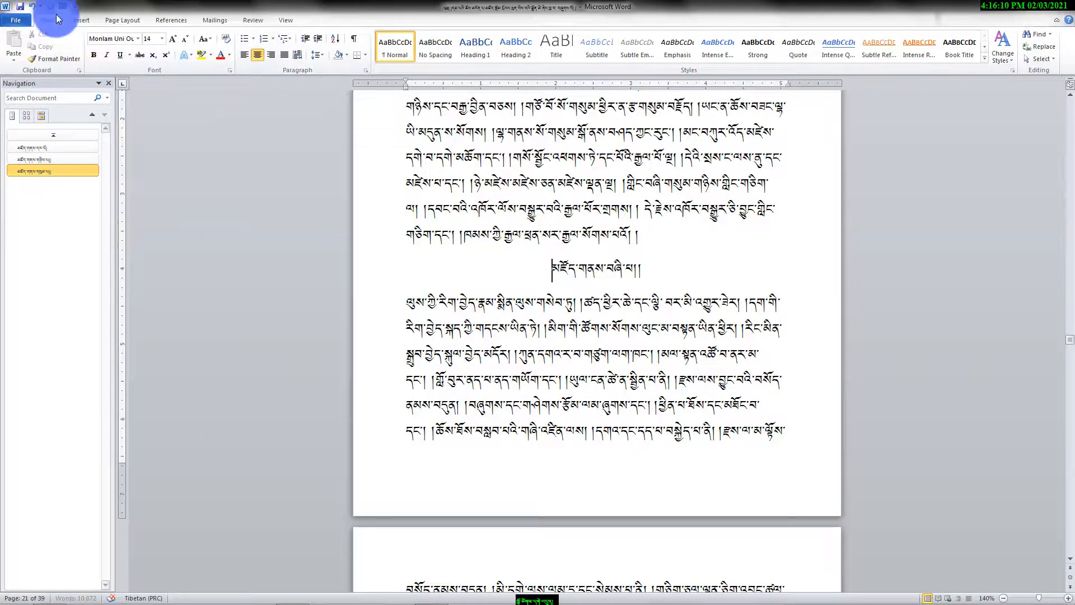
pyautogui.click(81, 21)
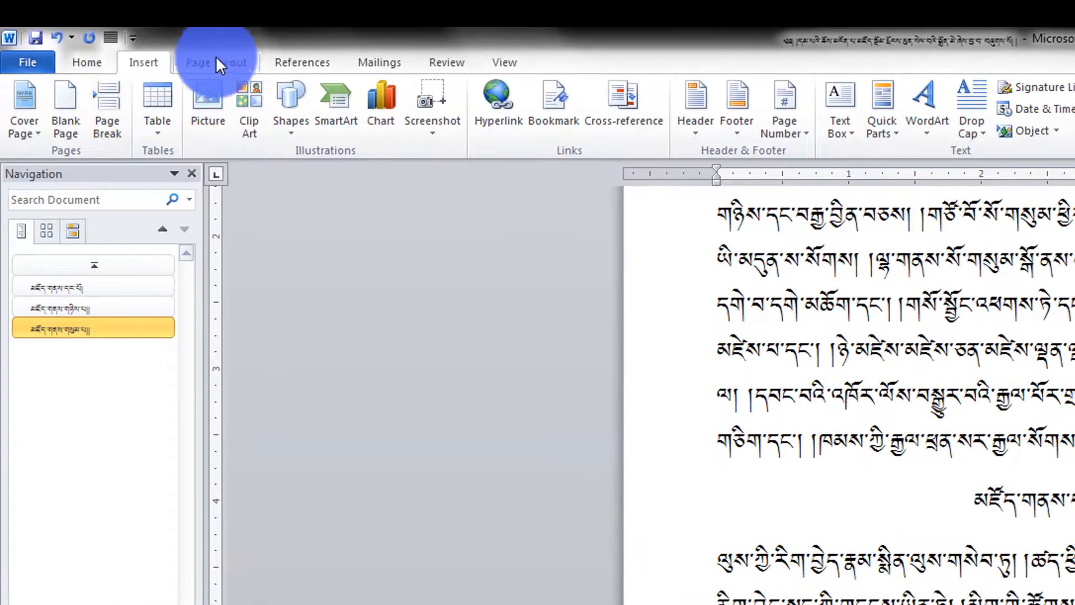
pyautogui.click(288, 58)
pyautogui.click(130, 85)
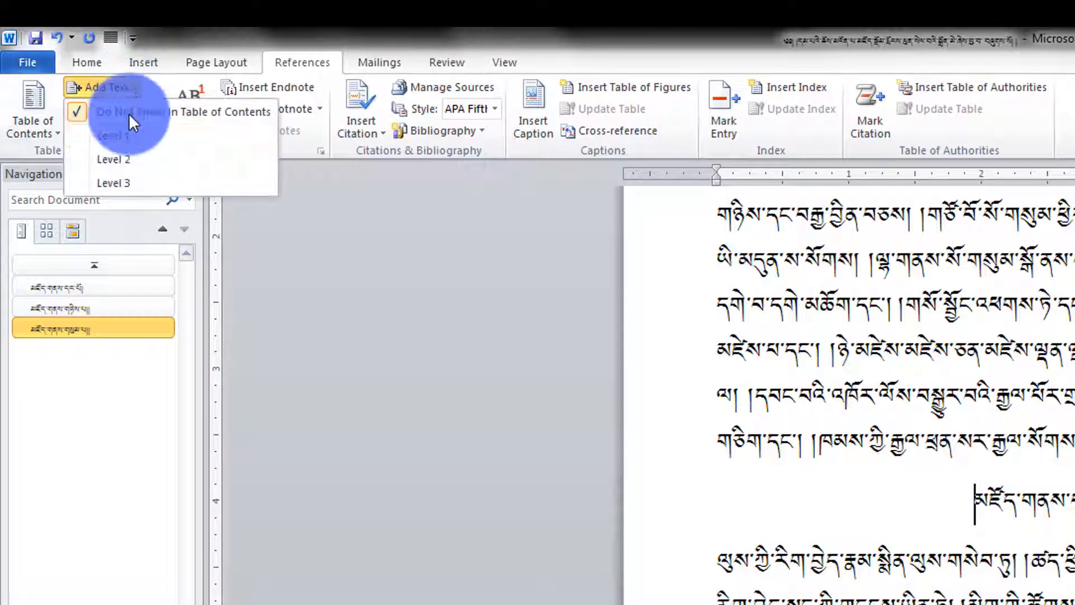
pyautogui.click(126, 136)
# Insert a blank line between the fourth chapter heading "མཛོད་གནས་བཞི་པ།།" and the text below it.
pyautogui.scroll(-1, 840, 392)
pyautogui.scroll(-1, 841, 392)
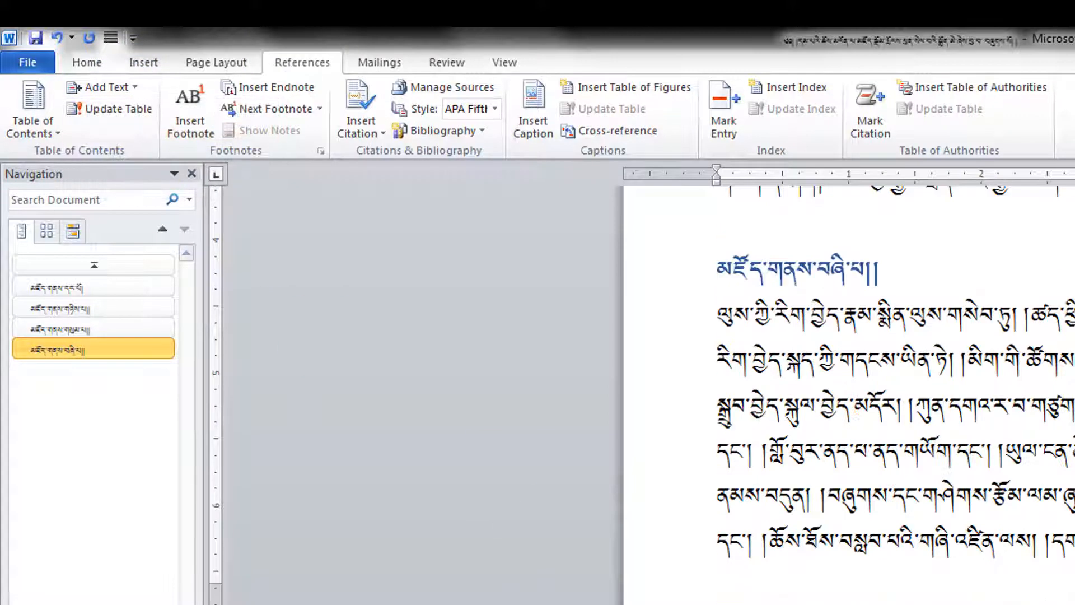
pyautogui.click(709, 313)
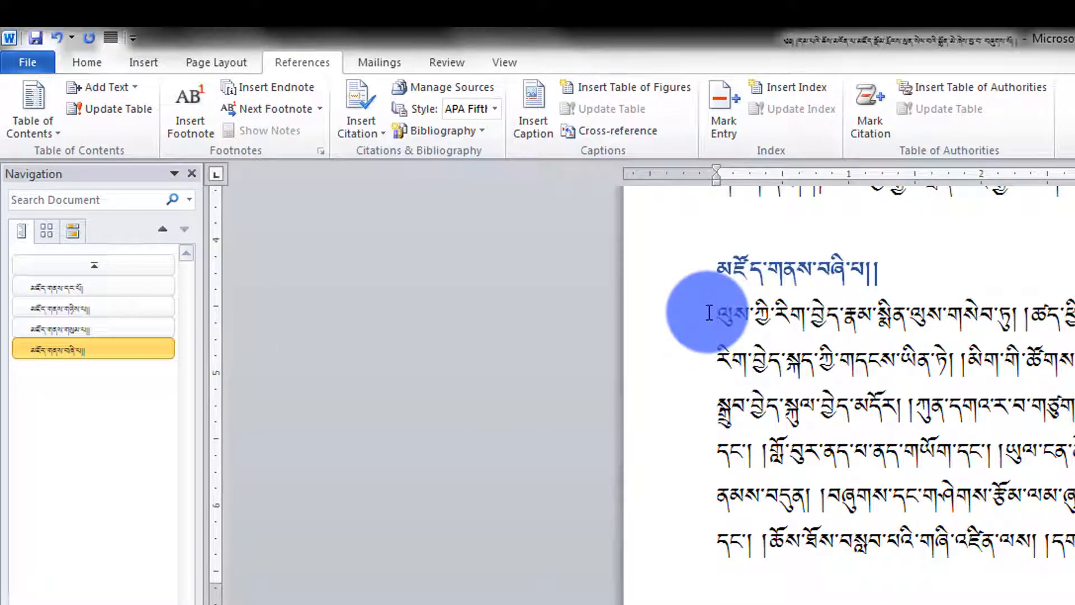
pyautogui.press('Return')
# Centre the fifth chapter line "མཛོད་གནས་ལྔ་བ།།" and add it to the table of contents as Level 1.
pyautogui.scroll(-7, 1011, 601)
pyautogui.scroll(-10, 1011, 599)
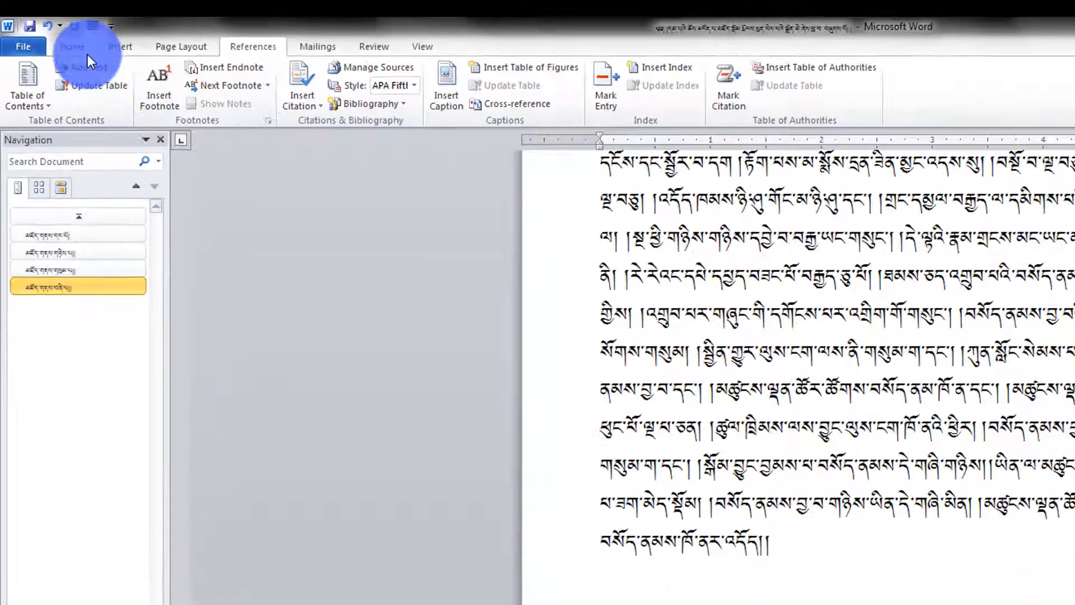
pyautogui.click(88, 55)
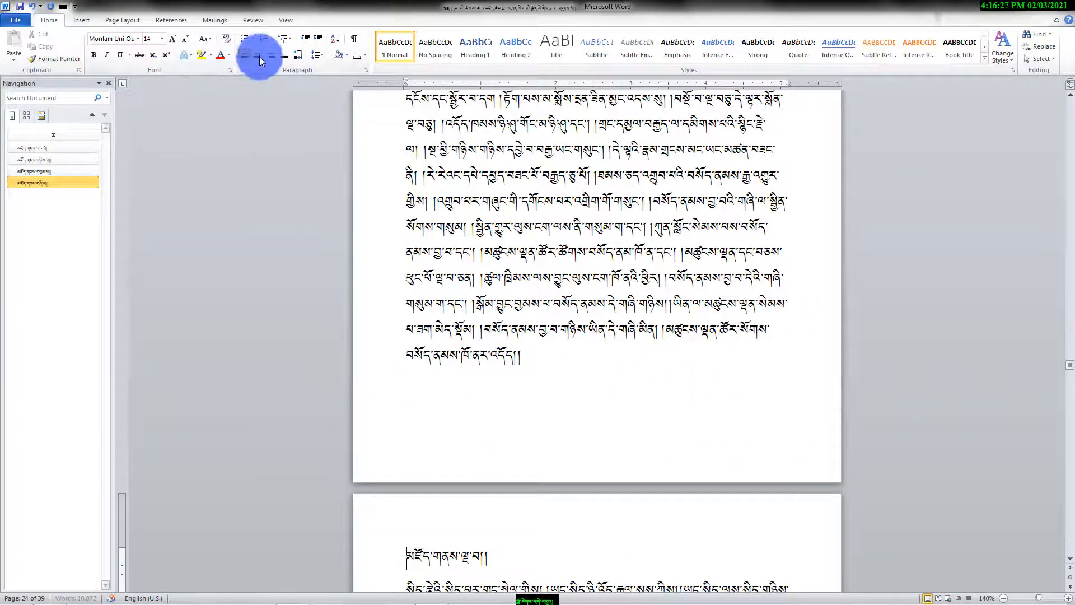
pyautogui.click(259, 55)
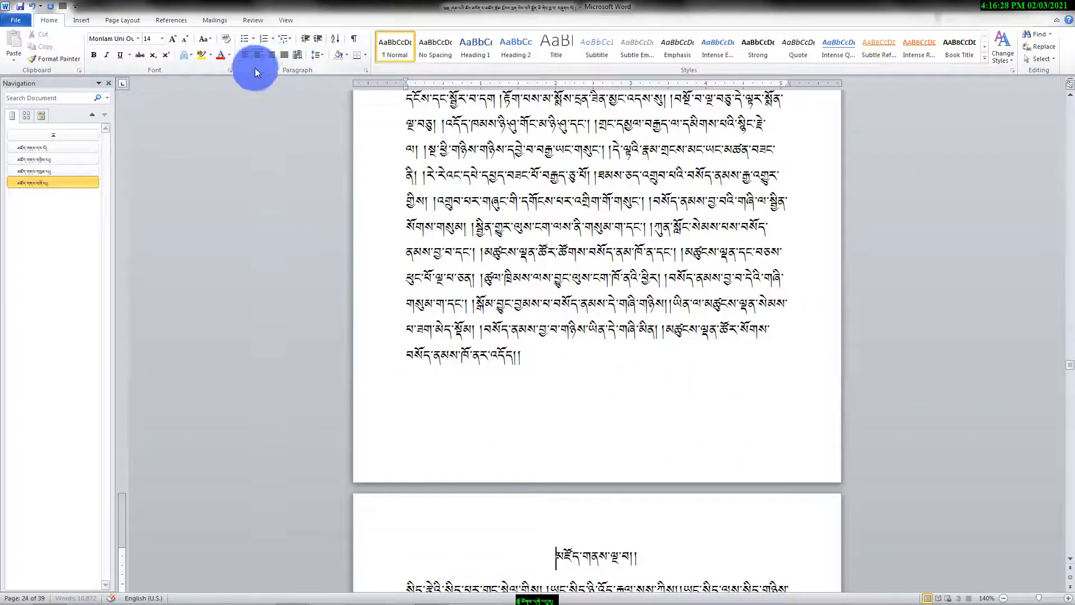
pyautogui.click(167, 19)
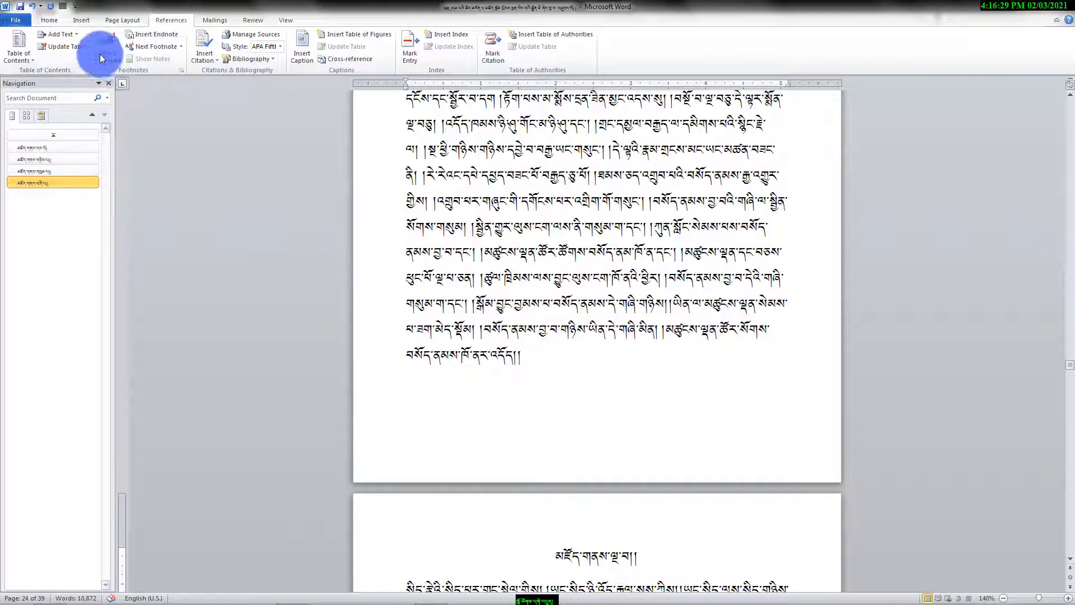
pyautogui.click(61, 34)
pyautogui.click(80, 63)
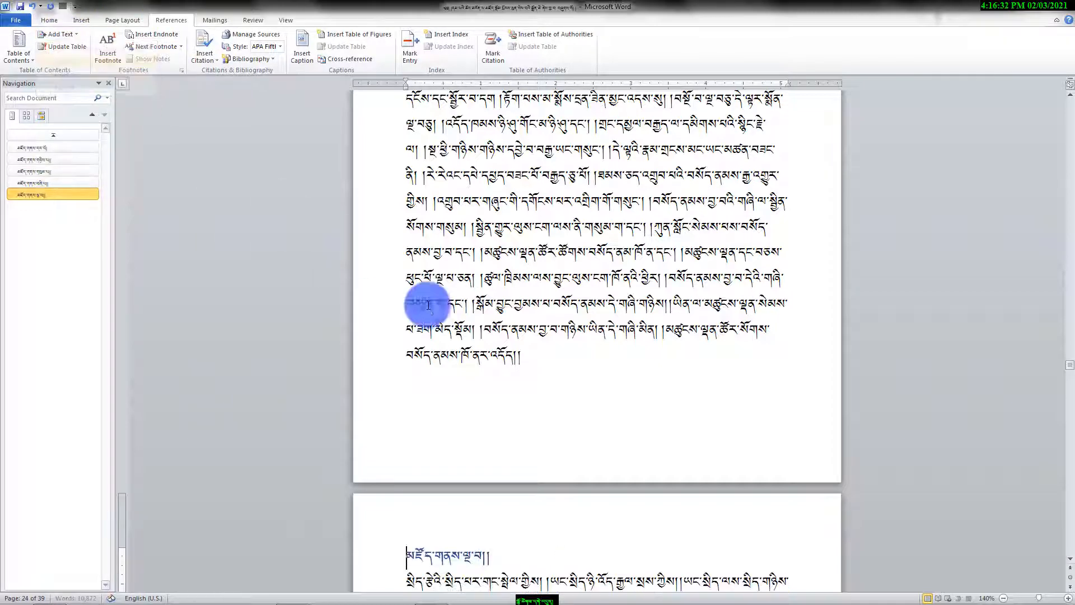
pyautogui.scroll(-3, 664, 480)
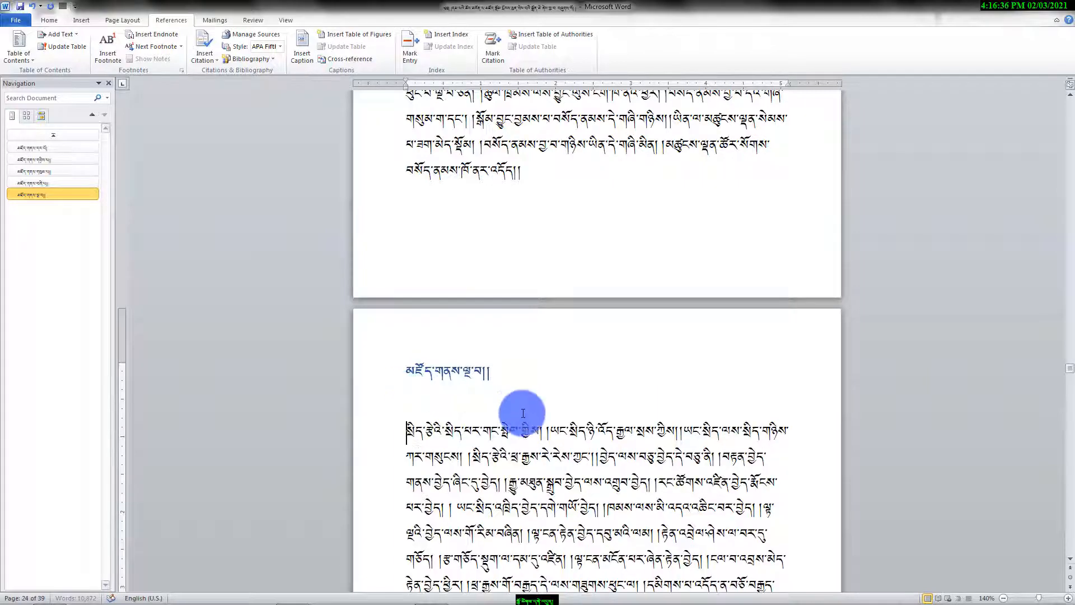
# Look through the remaining chapters and the closing text down to the document's last page.
pyautogui.scroll(-3, 527, 413)
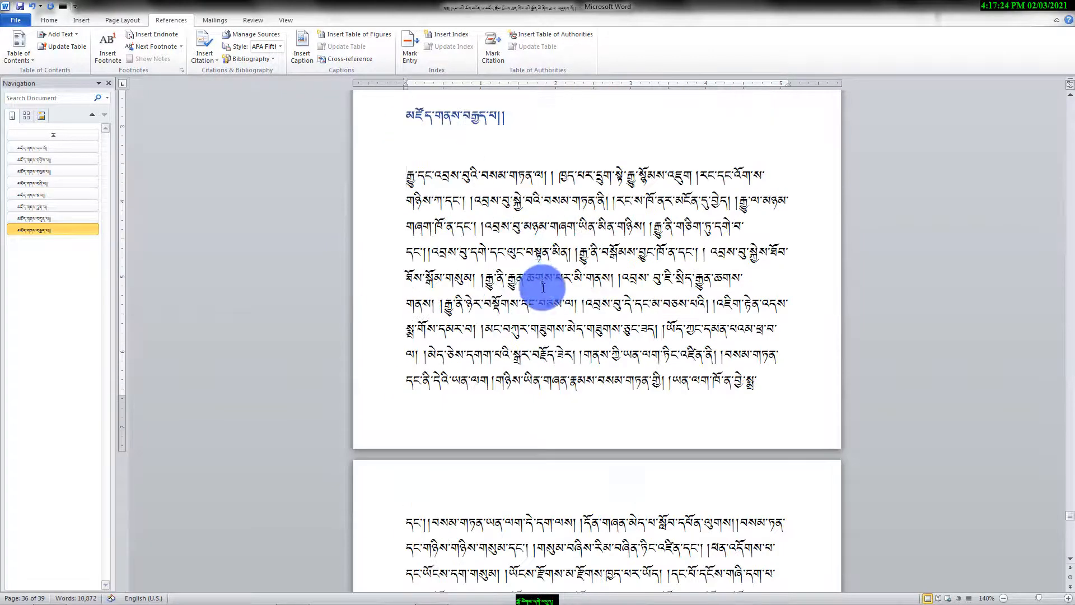
pyautogui.scroll(-5, 543, 292)
pyautogui.scroll(-10, 546, 294)
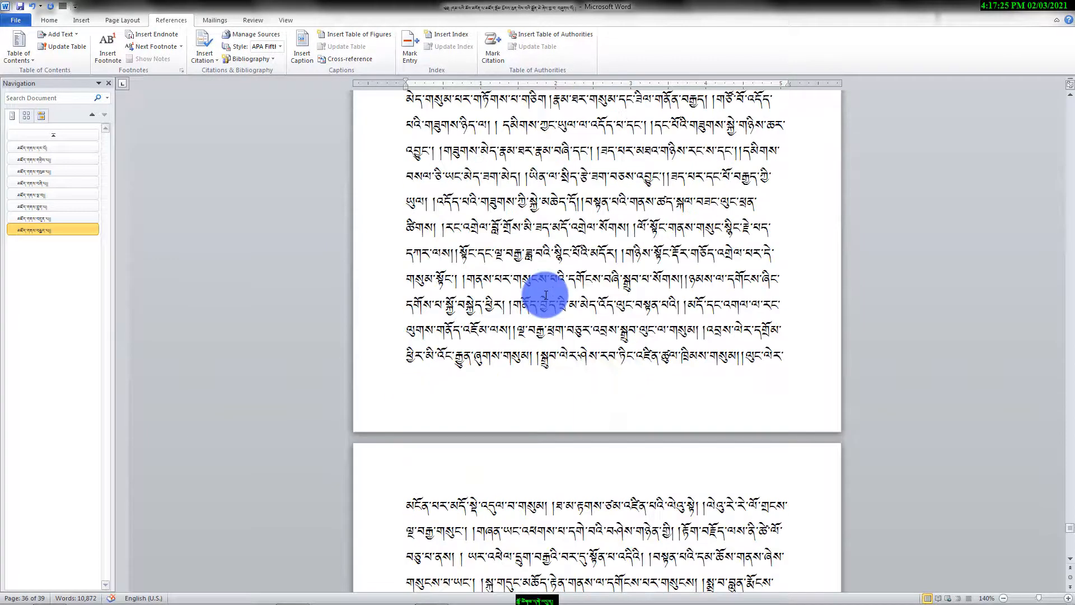
pyautogui.scroll(-1, 546, 296)
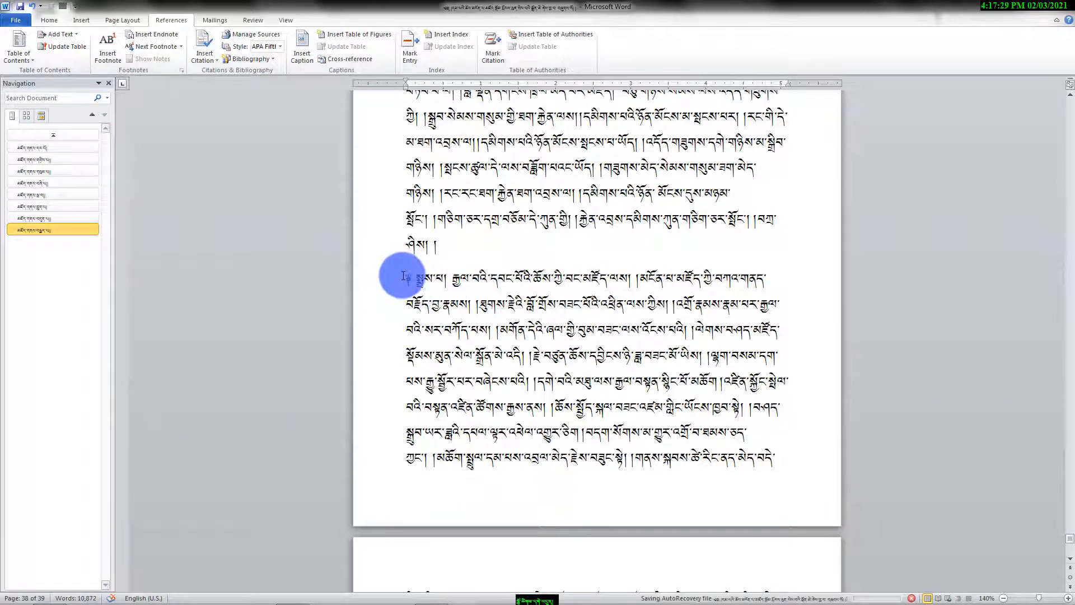
pyautogui.scroll(-8, 529, 321)
pyautogui.scroll(-7, 531, 323)
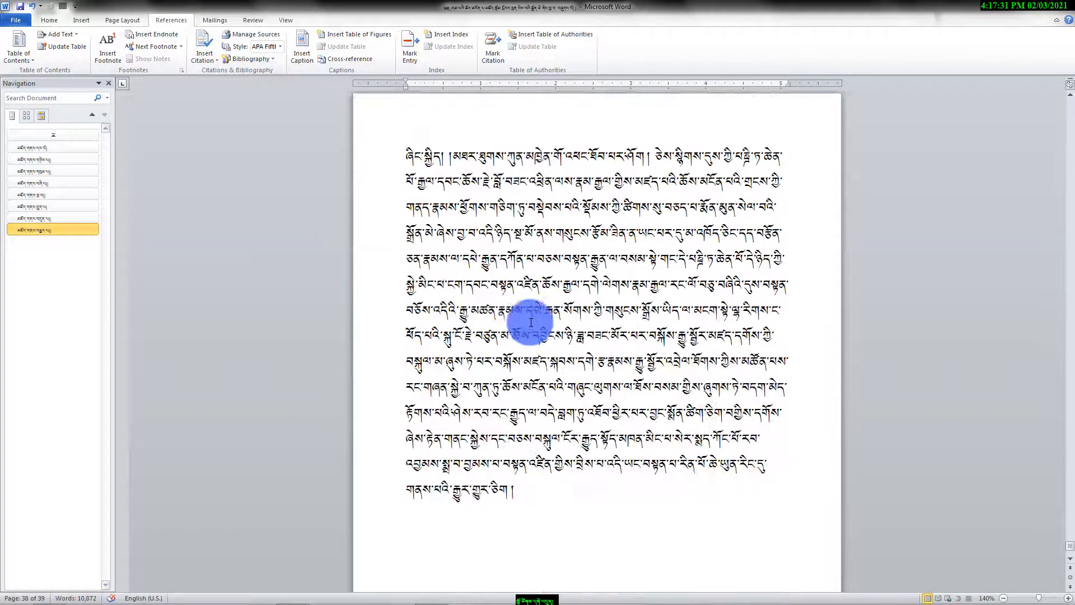
pyautogui.scroll(12, 531, 323)
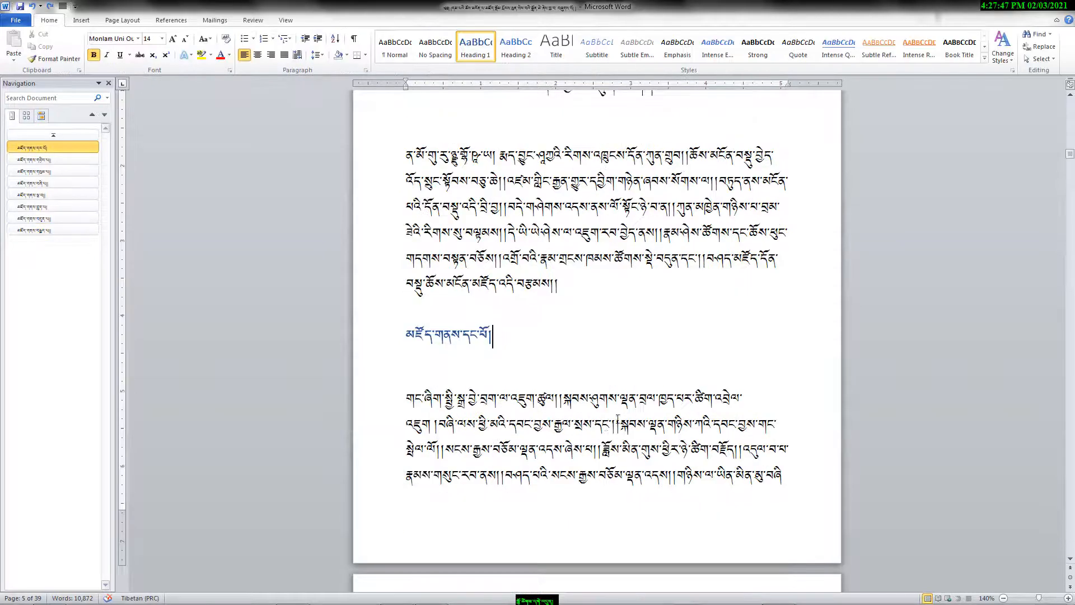
# Try indenting the first paragraph under the first chapter heading with leading spaces, and delete those spaces.
pyautogui.click(406, 396)
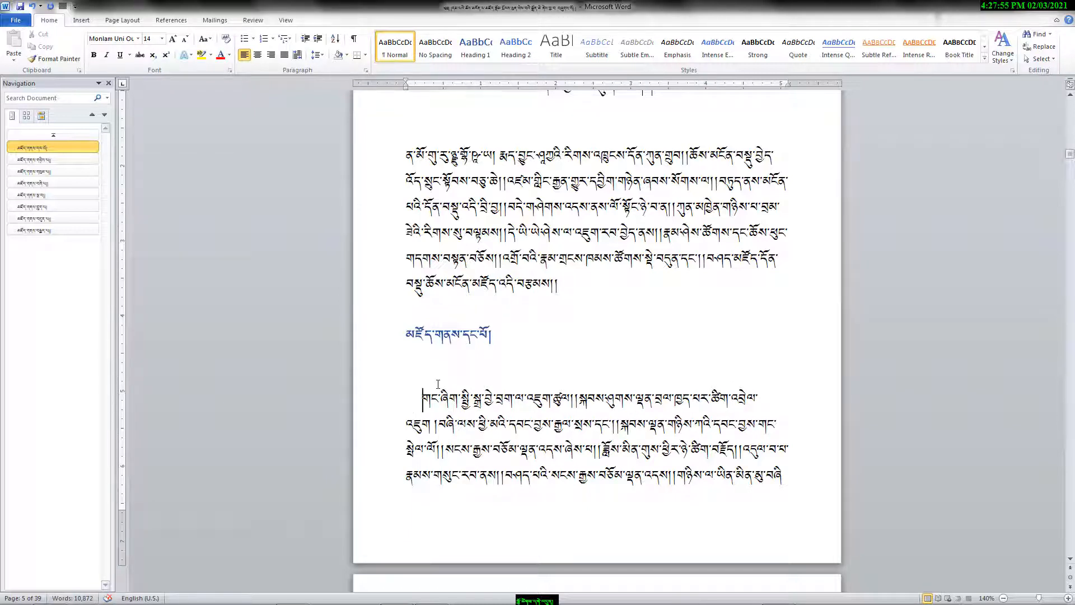
pyautogui.press('BackSpace')
pyautogui.press('BackSpace')
pyautogui.press('BackSpace')
pyautogui.press('BackSpace')
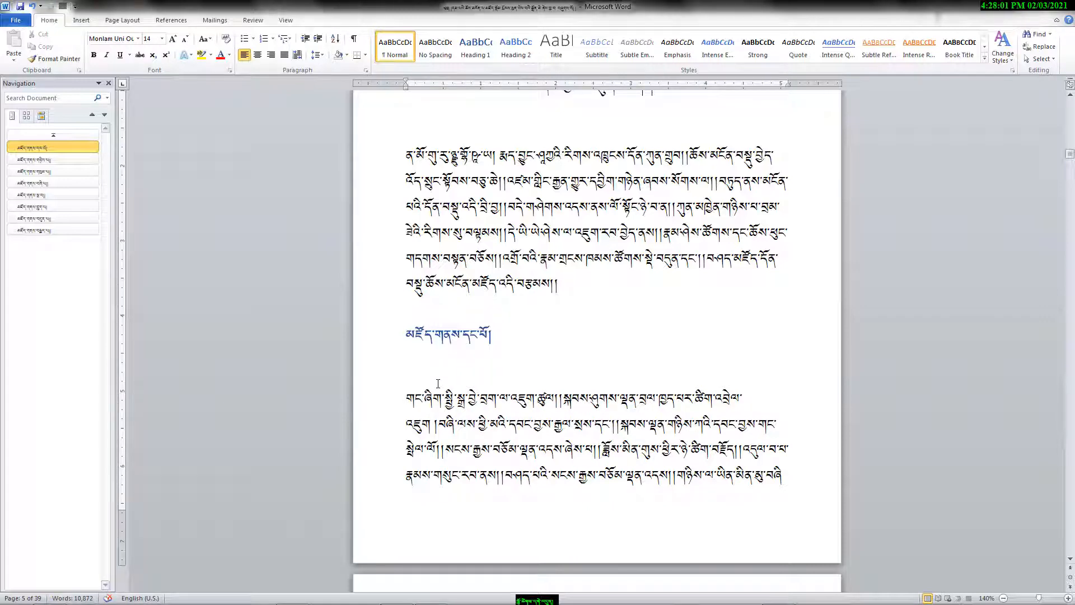
# Select the whole document, open its paragraph settings and look at the available line spacing options.
pyautogui.hotkey('ctrl', 'a')
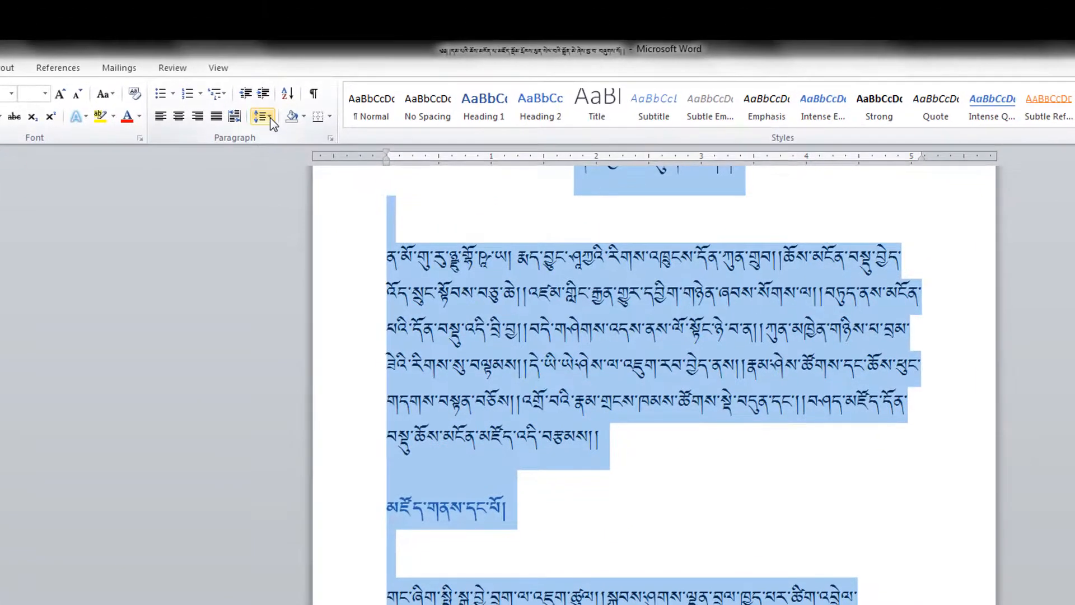
pyautogui.click(273, 120)
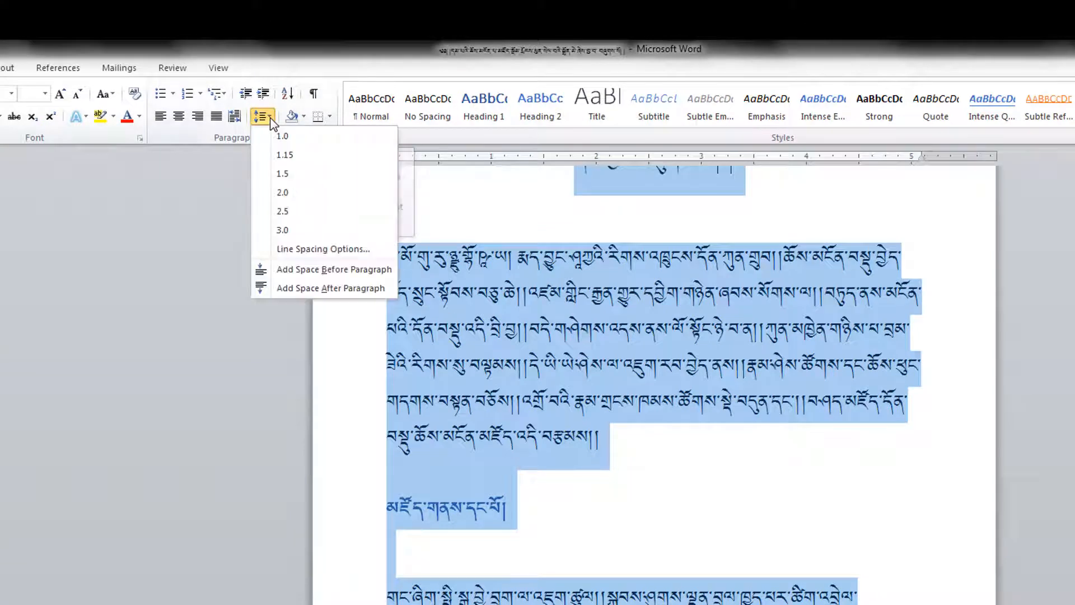
pyautogui.click(334, 251)
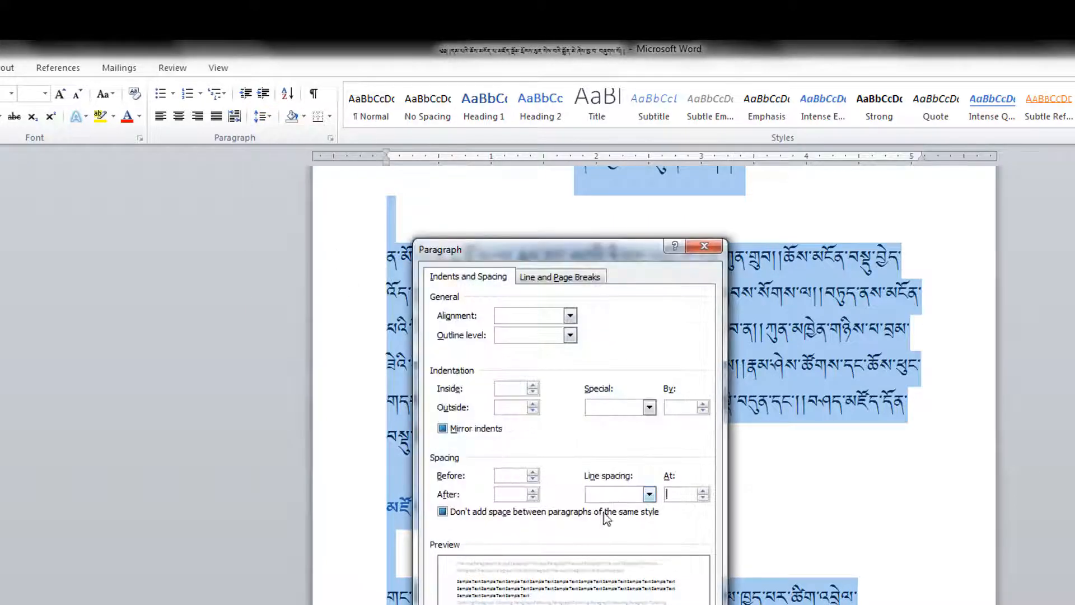
pyautogui.click(649, 495)
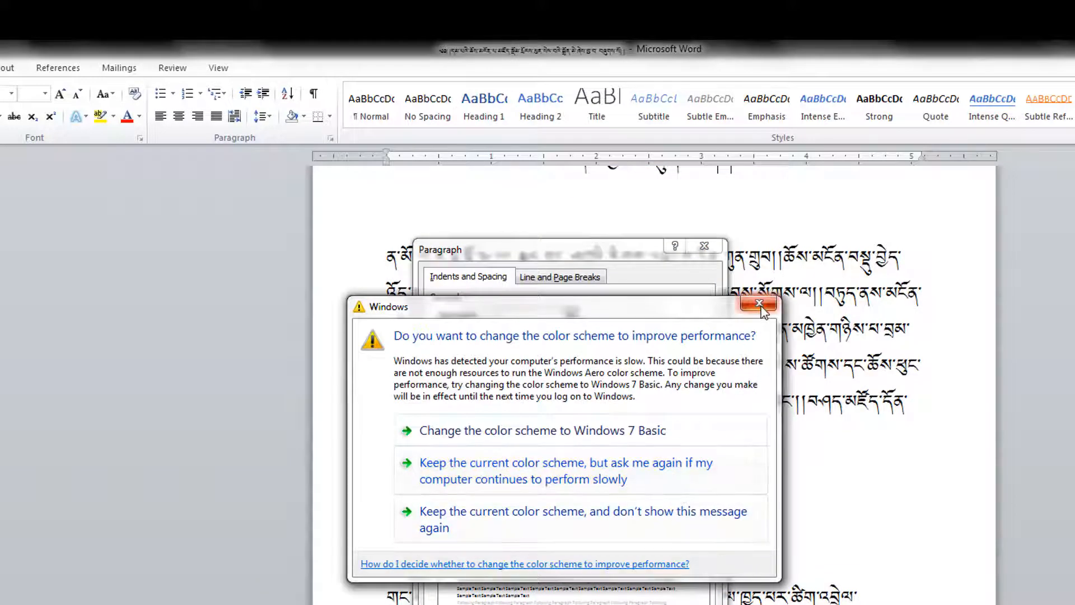
pyautogui.click(761, 305)
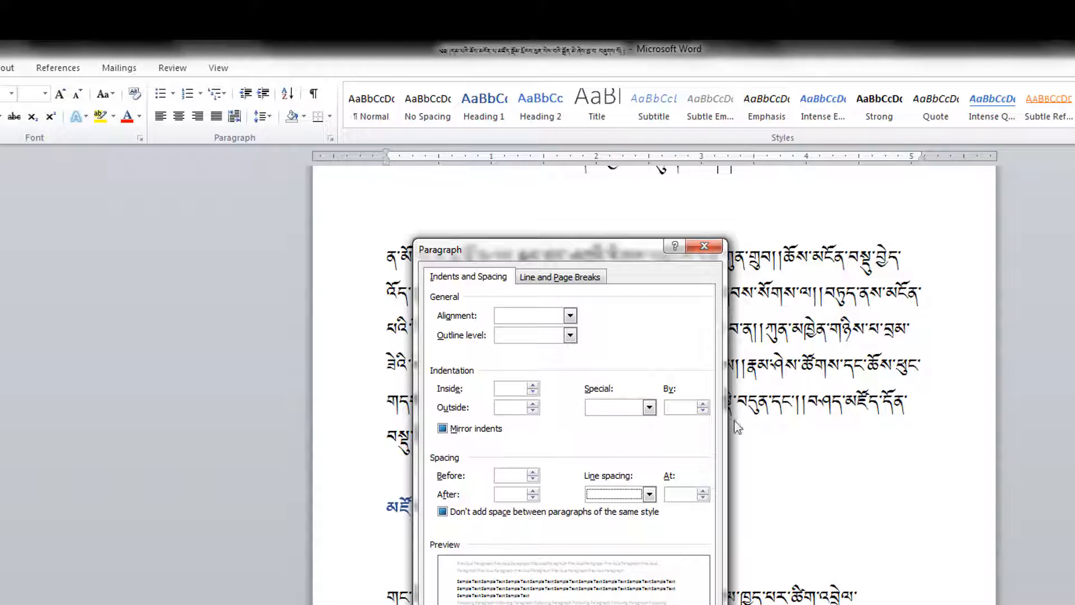
pyautogui.click(649, 494)
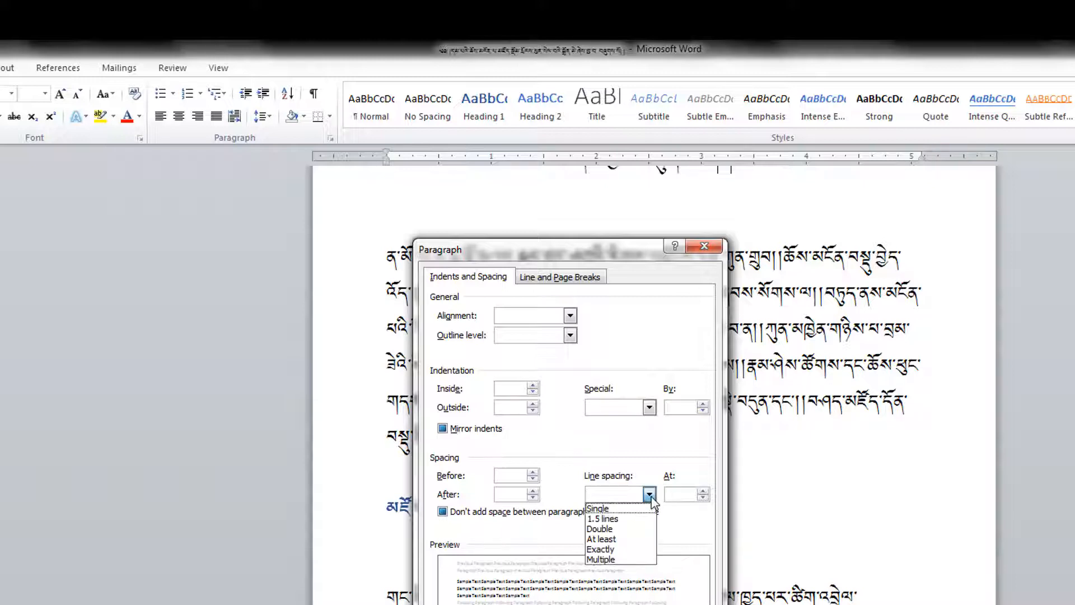
pyautogui.click(649, 496)
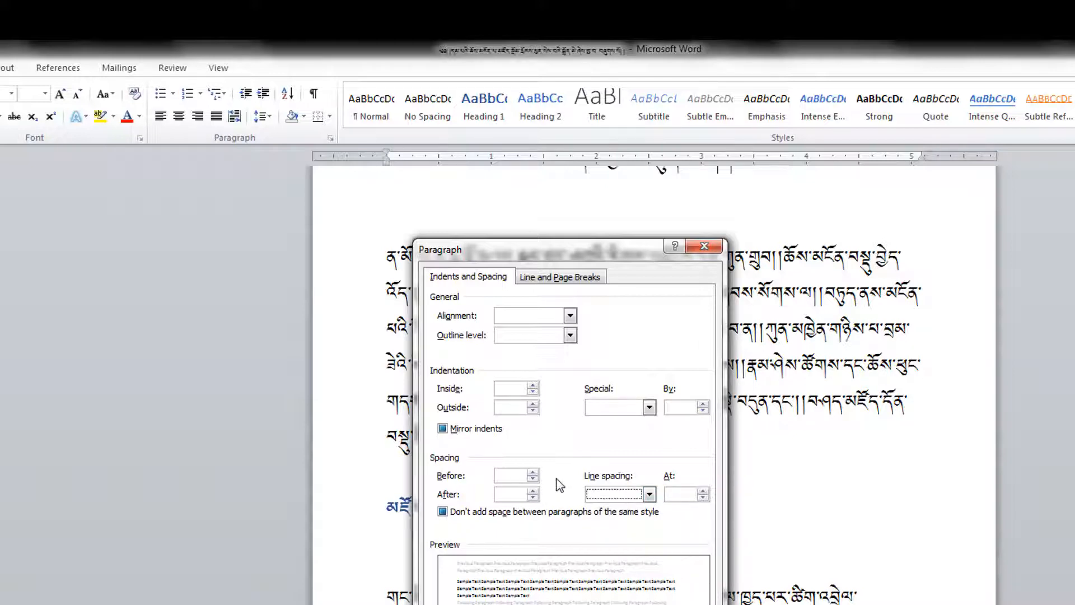
# Turn on mirror indents and apply a first-line indent of 0.3" to the whole document.
pyautogui.click(443, 429)
pyautogui.click(651, 409)
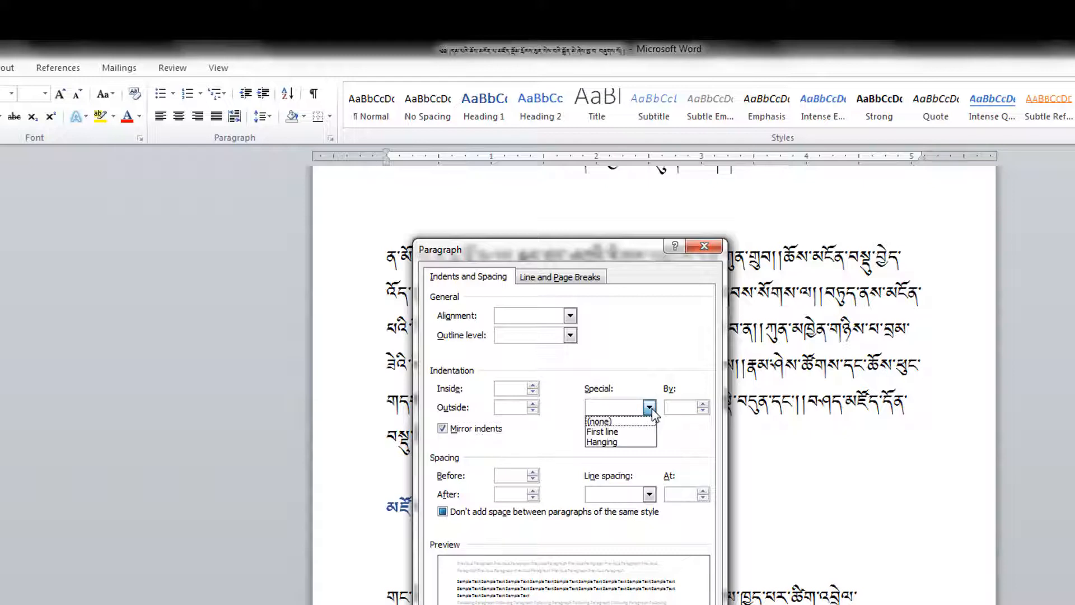
pyautogui.click(637, 433)
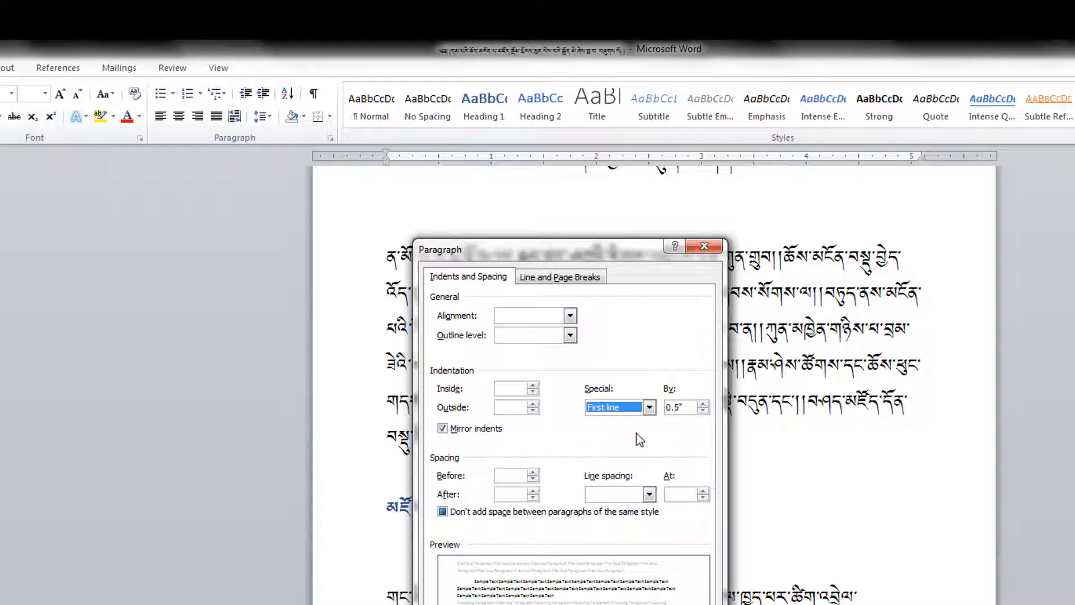
pyautogui.click(679, 408)
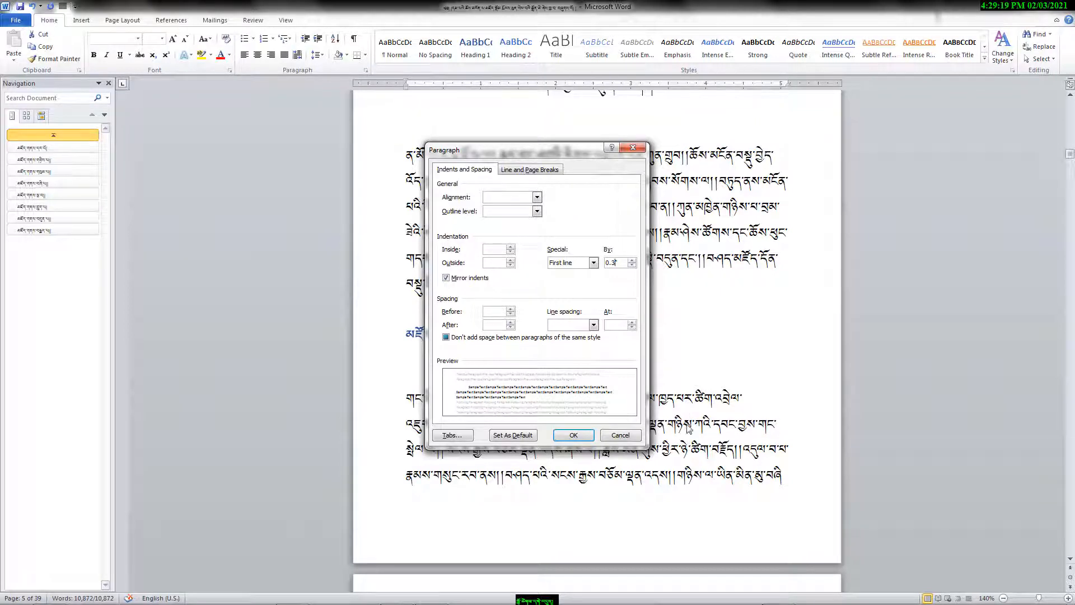
pyautogui.click(593, 326)
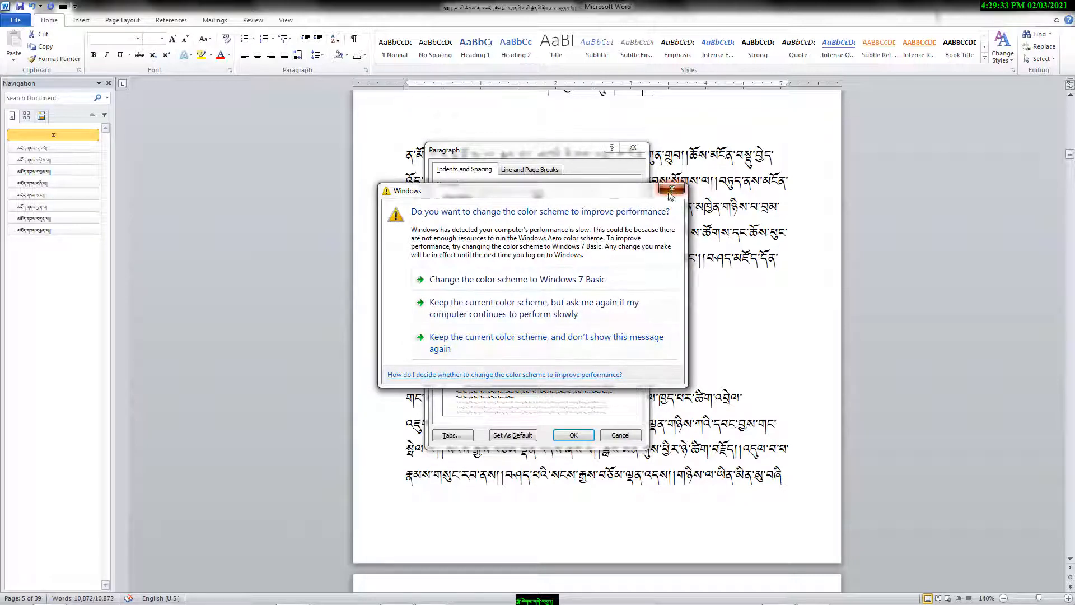
pyautogui.click(672, 189)
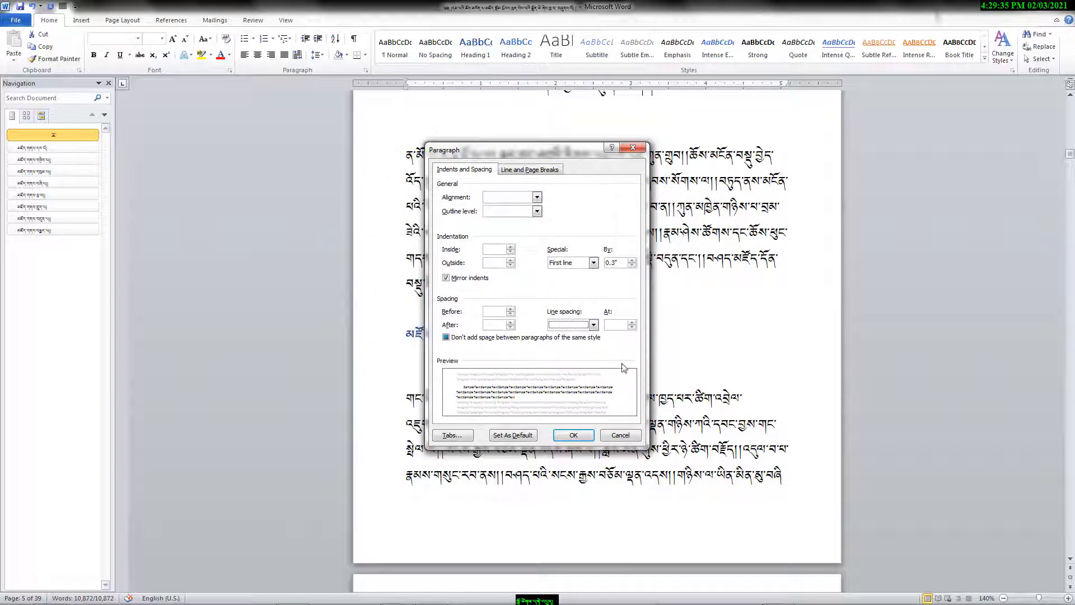
pyautogui.click(574, 437)
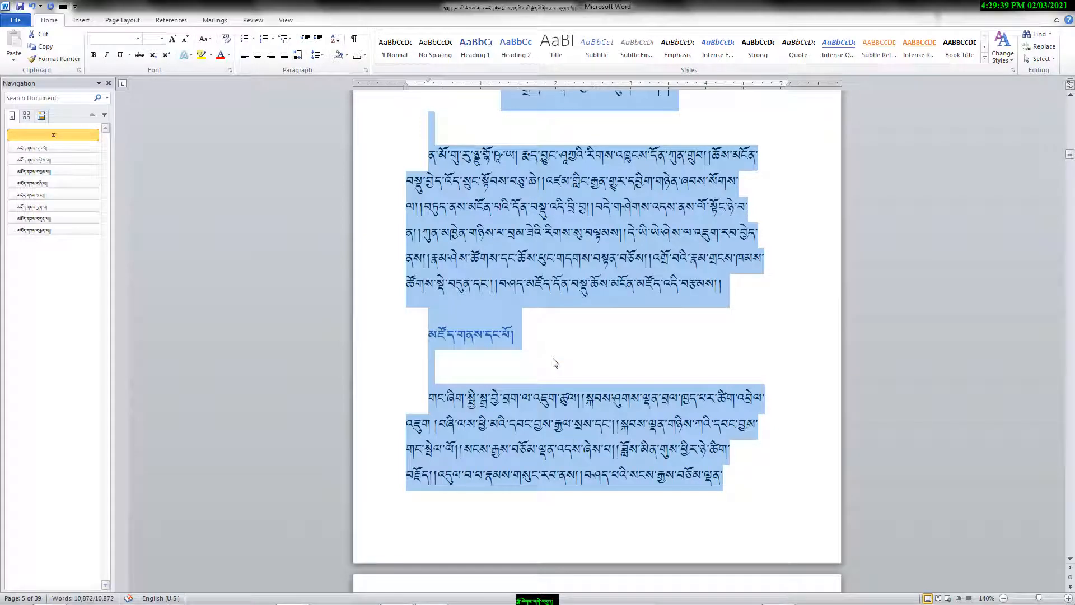
pyautogui.click(556, 363)
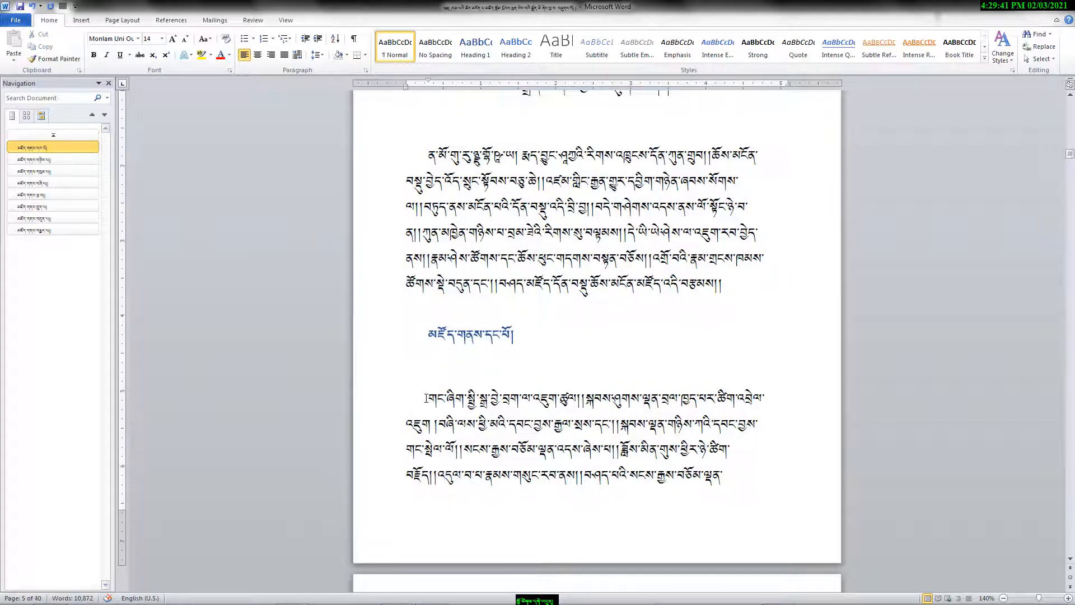
# Check the paragraph indents and line ends through the first and second chapters.
pyautogui.scroll(-2, 433, 396)
pyautogui.scroll(-15, 433, 395)
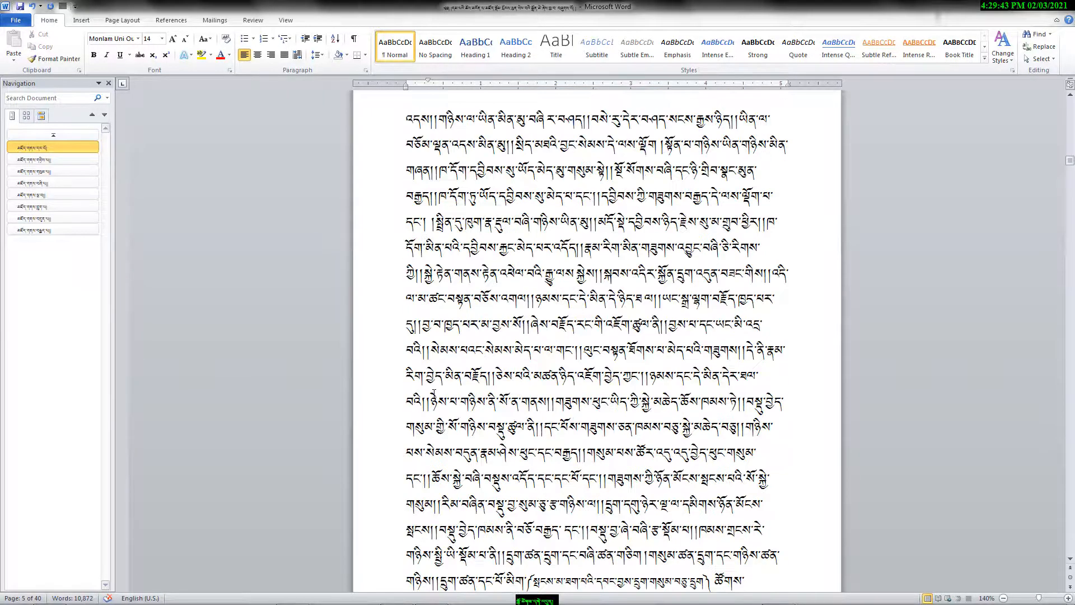
pyautogui.scroll(-12, 434, 393)
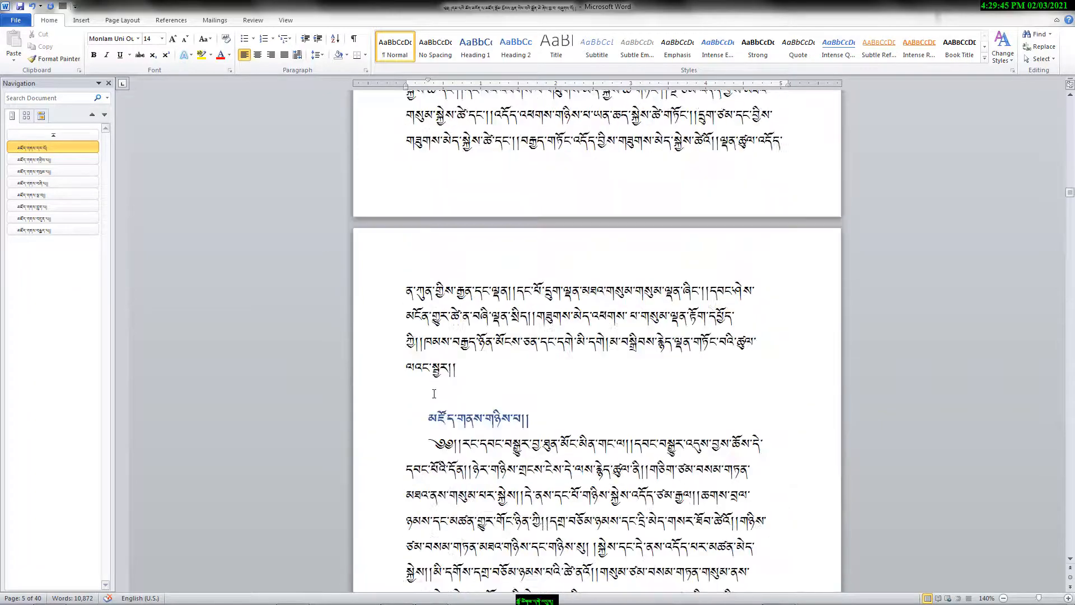
pyautogui.scroll(-10, 512, 290)
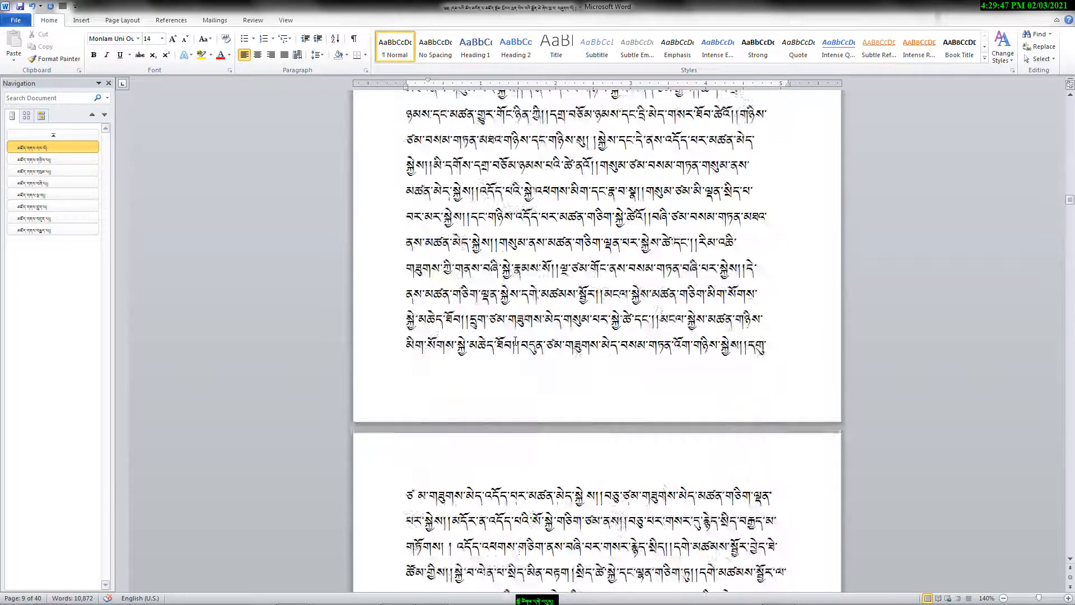
pyautogui.scroll(5, 514, 324)
pyautogui.scroll(-18, 515, 340)
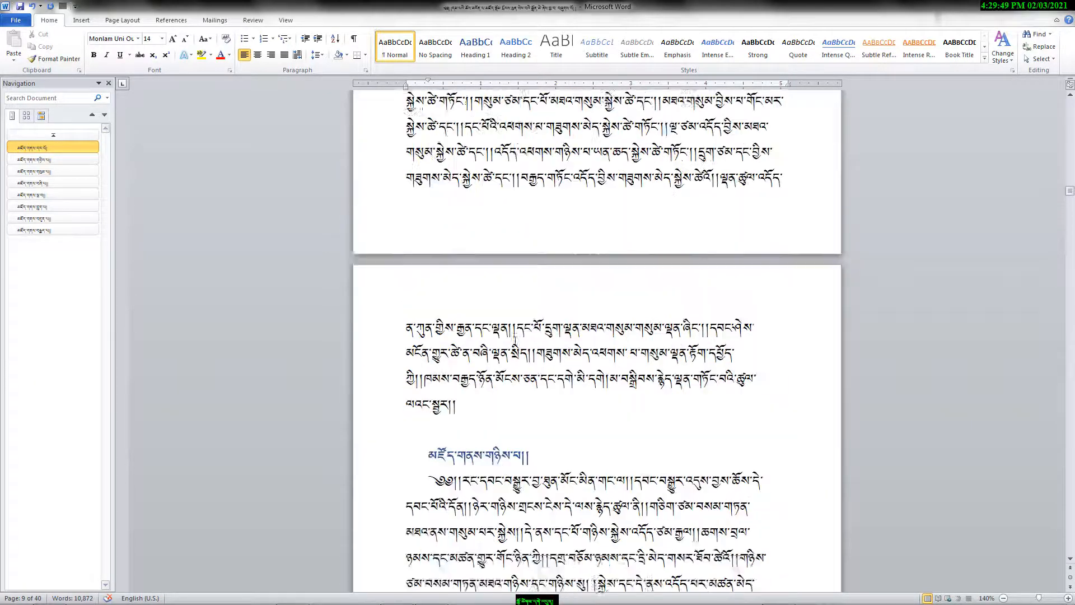
pyautogui.scroll(18, 515, 340)
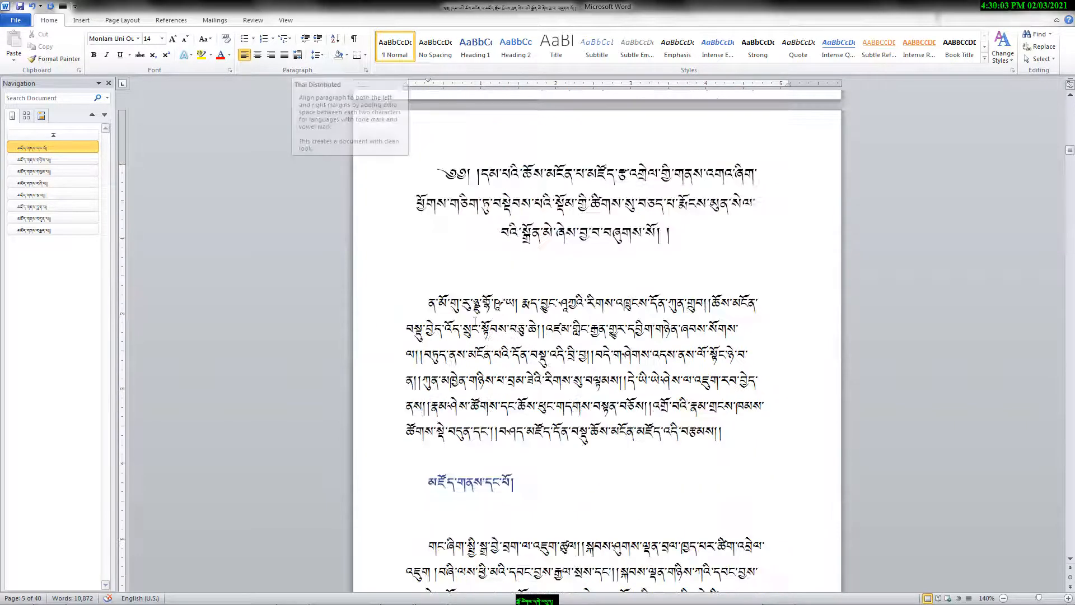
# Justify the opening paragraph between the book title and the first chapter heading.
pyautogui.click(548, 359)
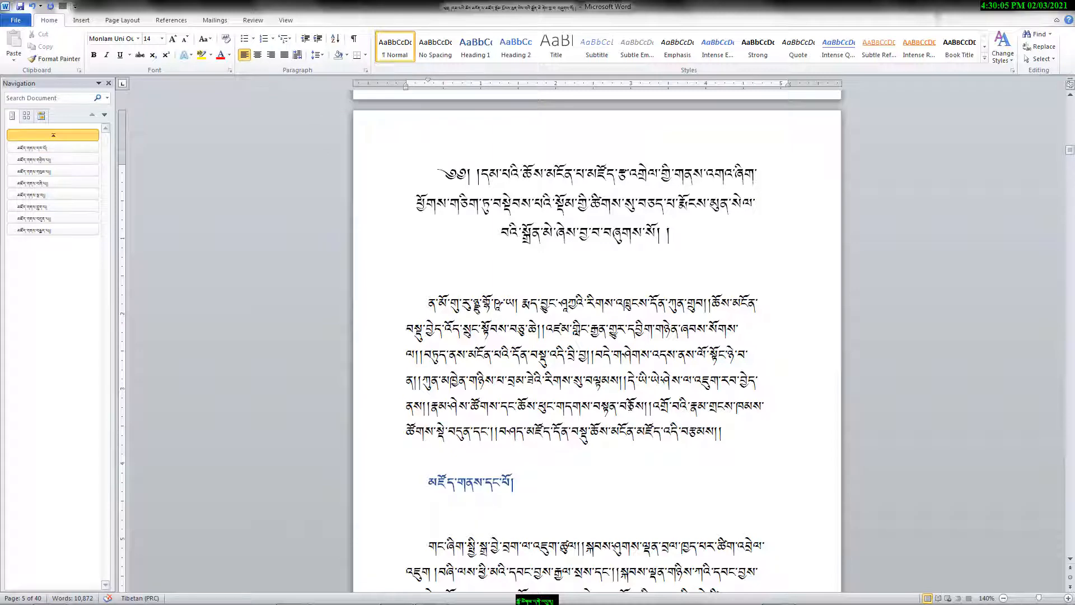
pyautogui.scroll(-4, 631, 405)
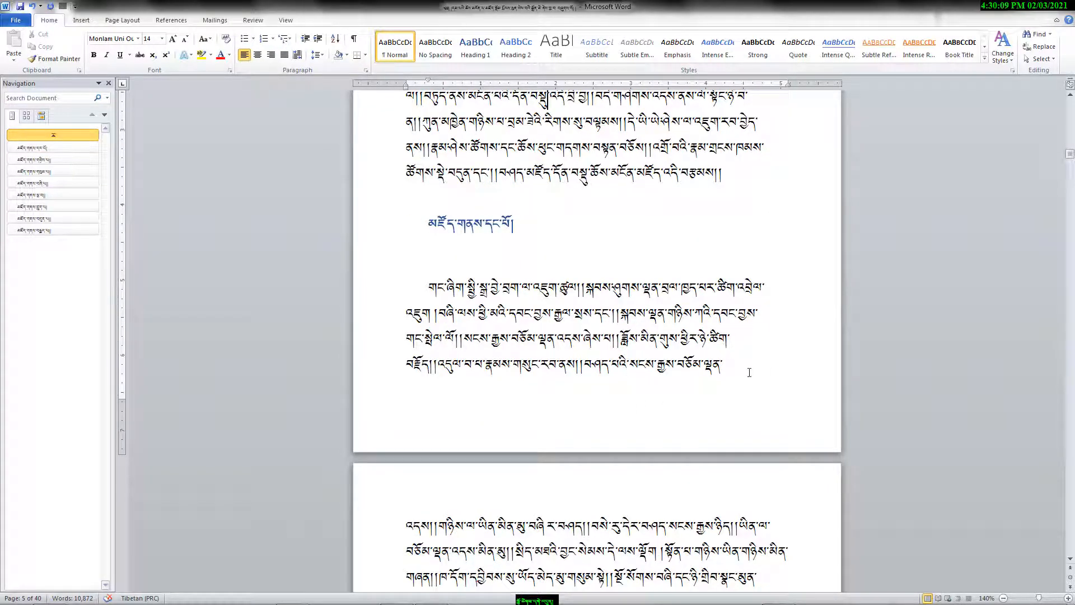
pyautogui.click(284, 55)
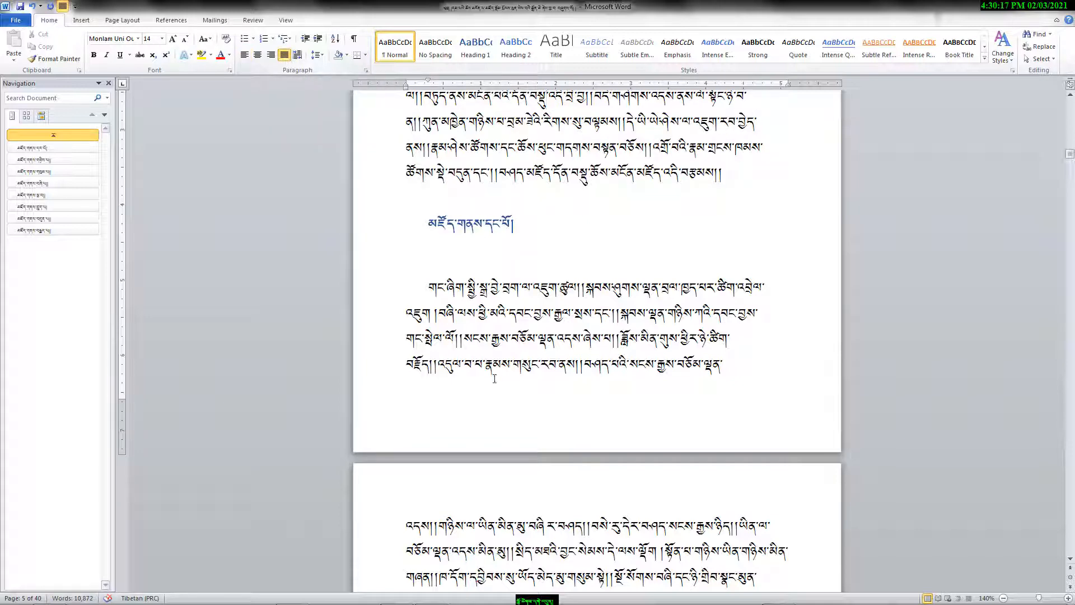
# Select the whole document and apply Thai Distributed alignment to its paragraphs.
pyautogui.click(519, 359)
pyautogui.hotkey('ctrl', 'a')
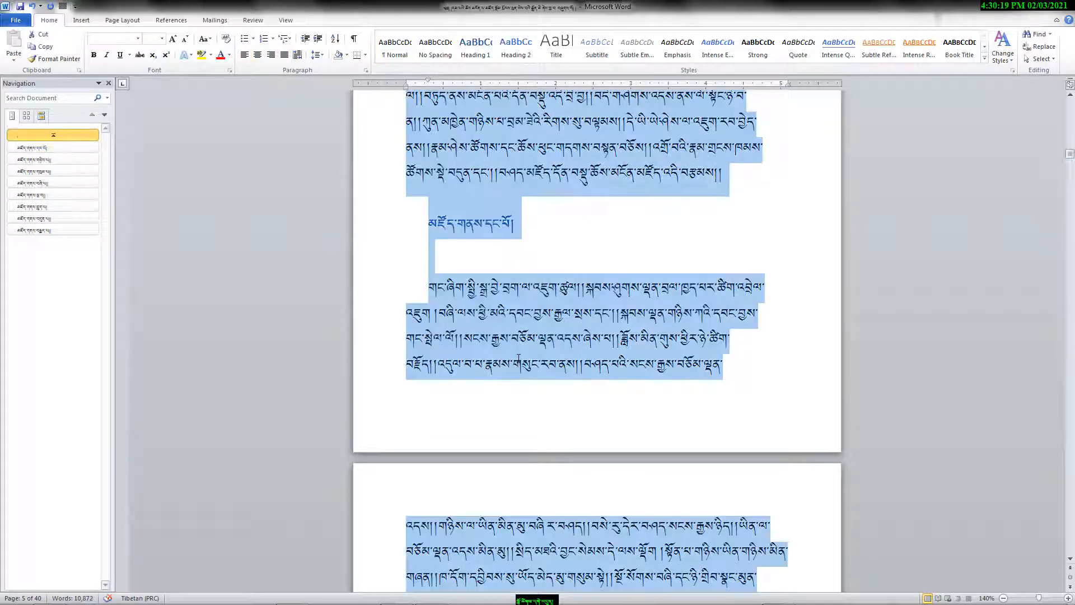
pyautogui.click(285, 55)
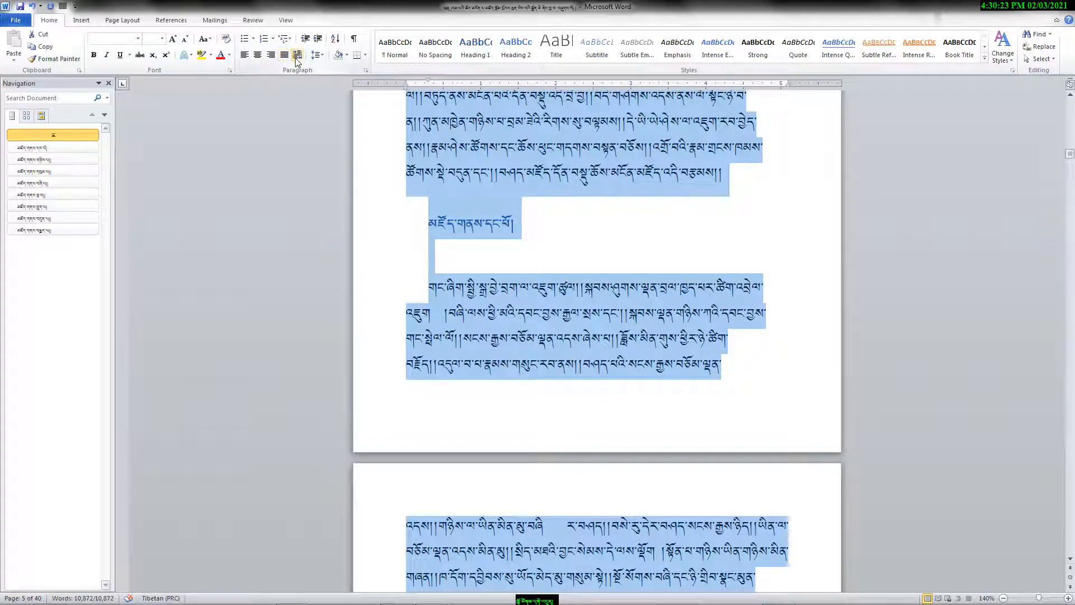
pyautogui.click(298, 56)
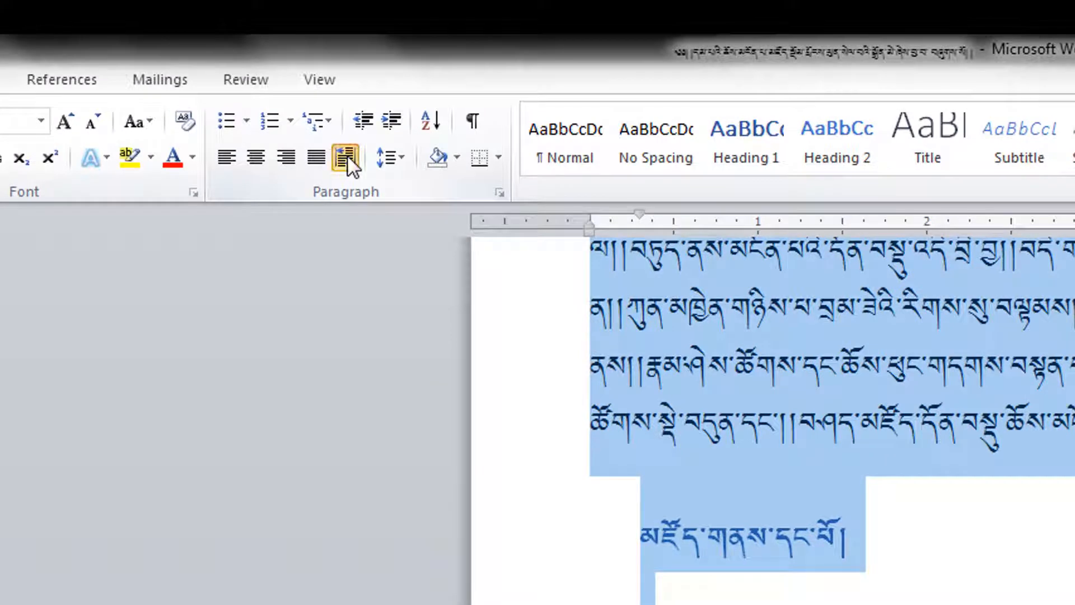
pyautogui.click(347, 156)
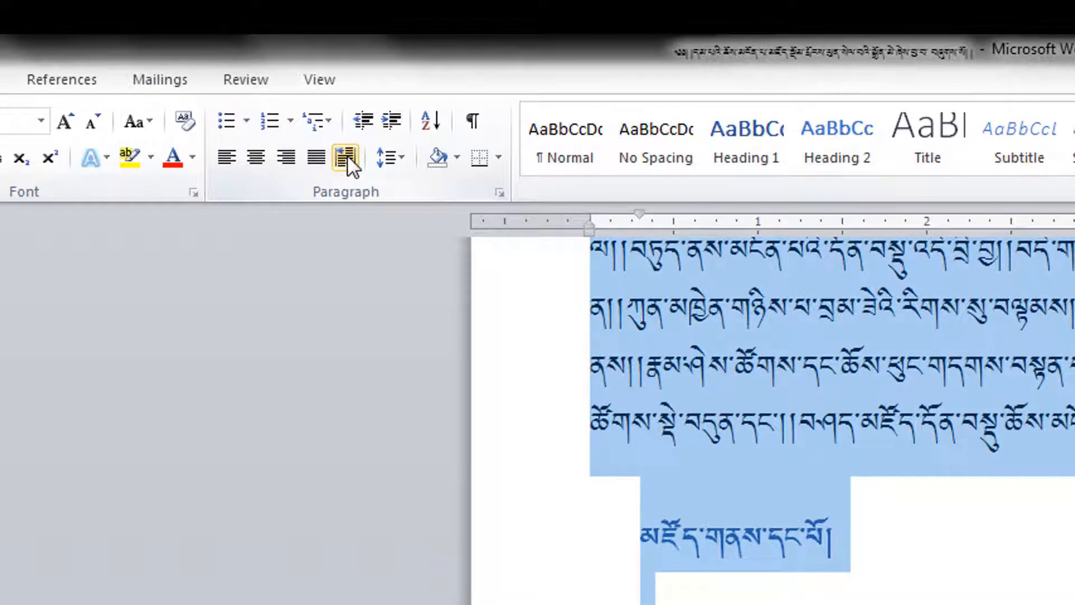
pyautogui.click(347, 156)
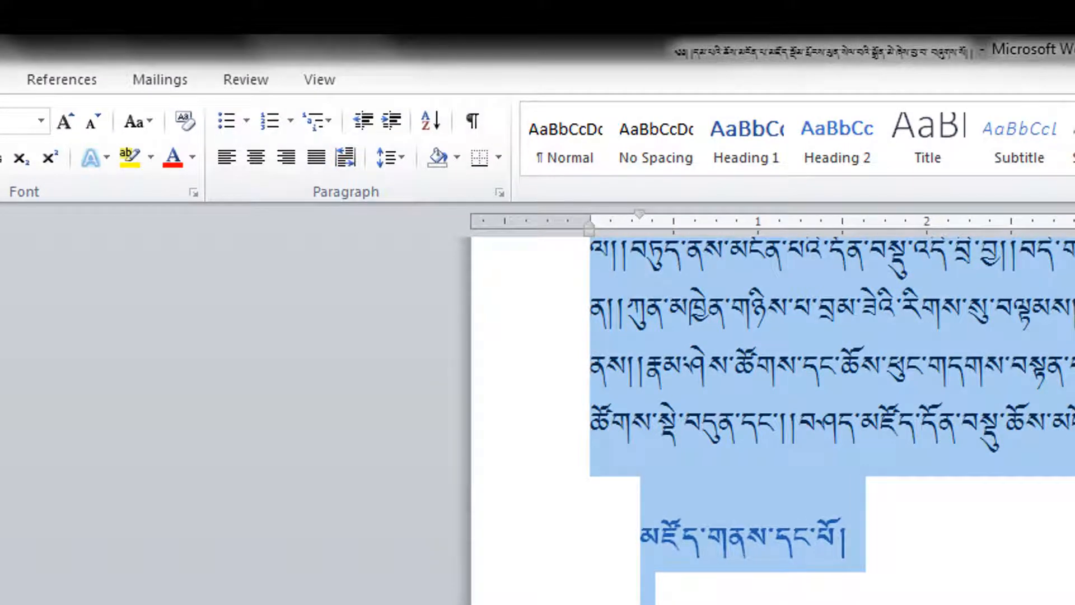
pyautogui.click(896, 425)
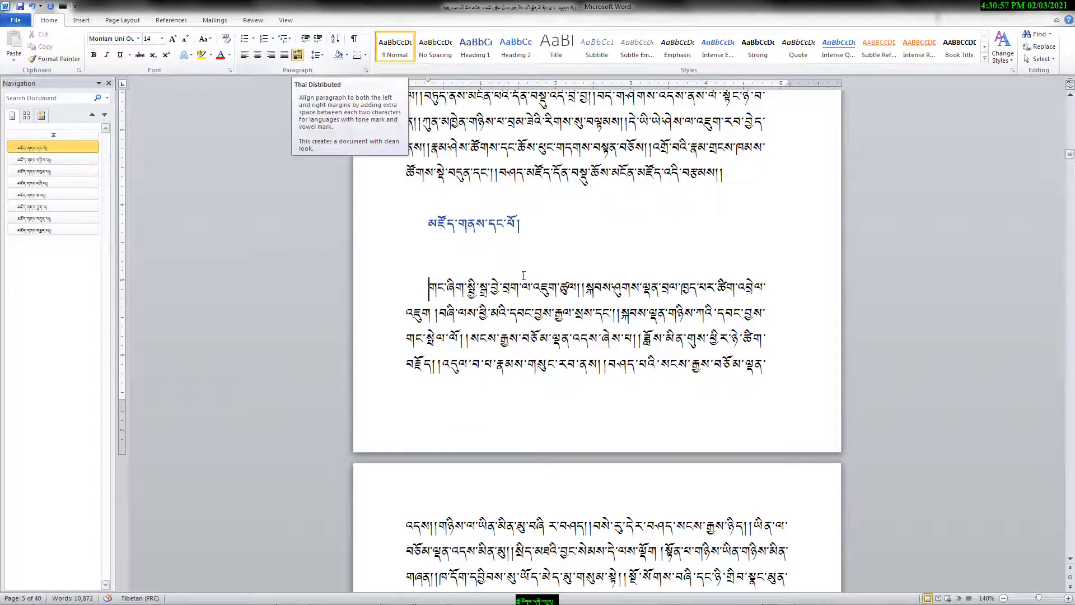
# Check the line ends and character spacing through the first chapter and back up to the blank pages before it.
pyautogui.scroll(-13, 664, 325)
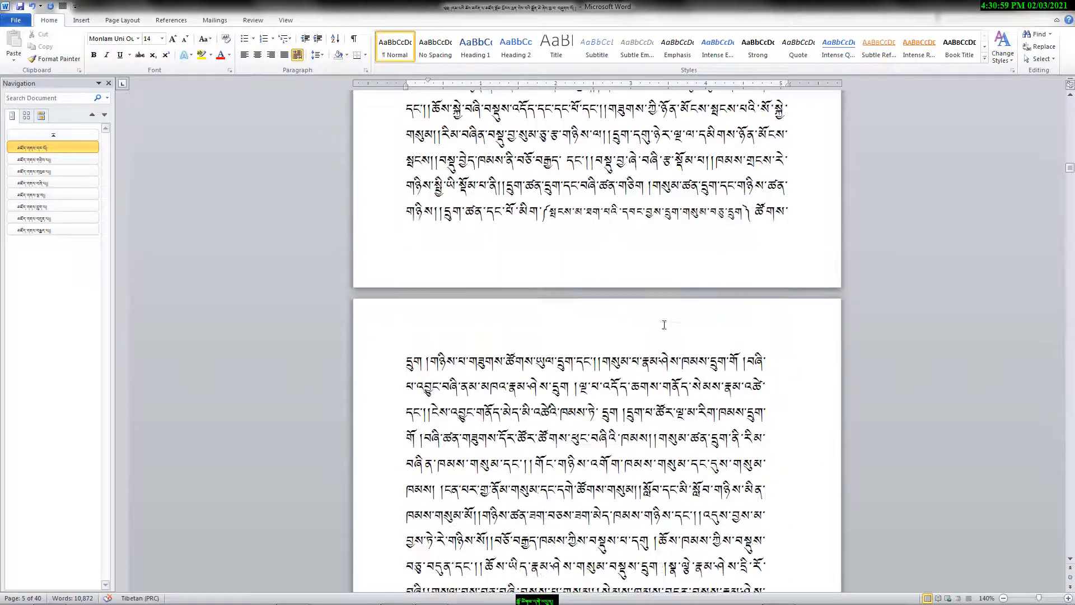
pyautogui.scroll(-13, 665, 324)
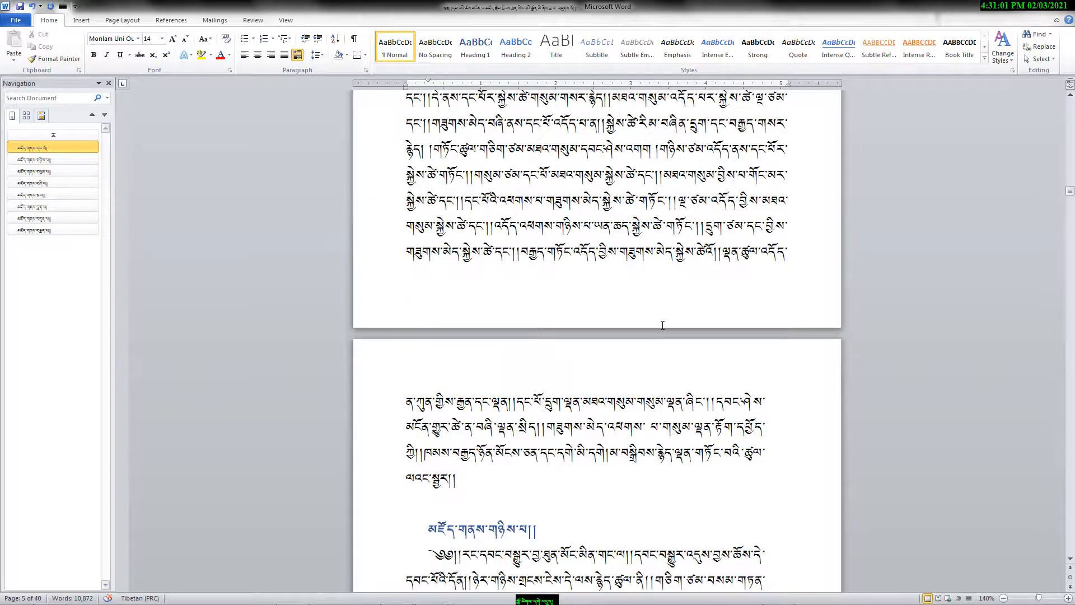
pyautogui.scroll(-13, 663, 325)
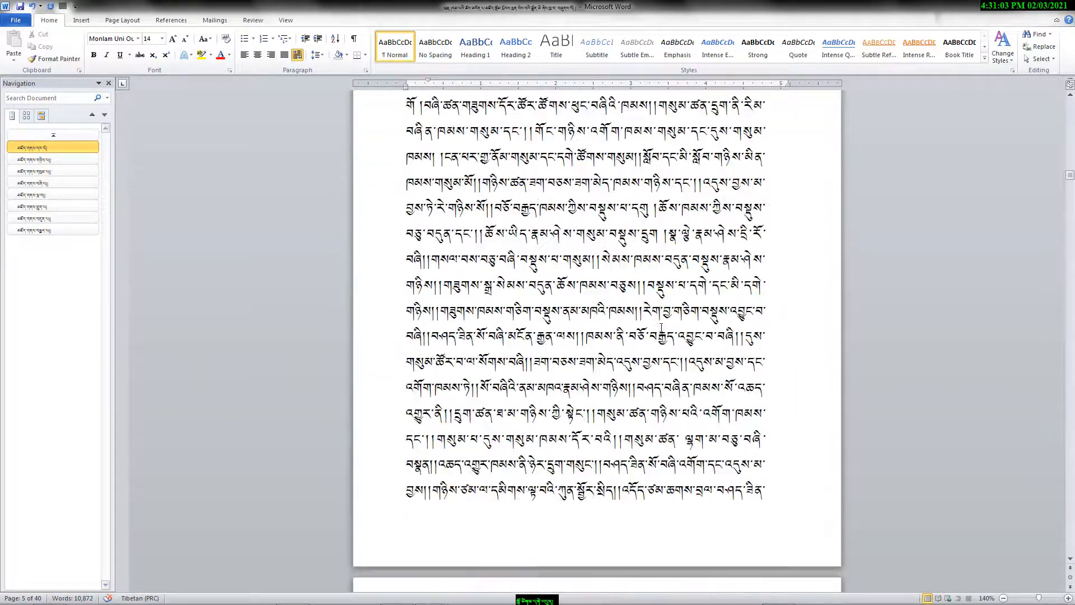
pyautogui.scroll(-7, 662, 327)
pyautogui.scroll(-10, 662, 327)
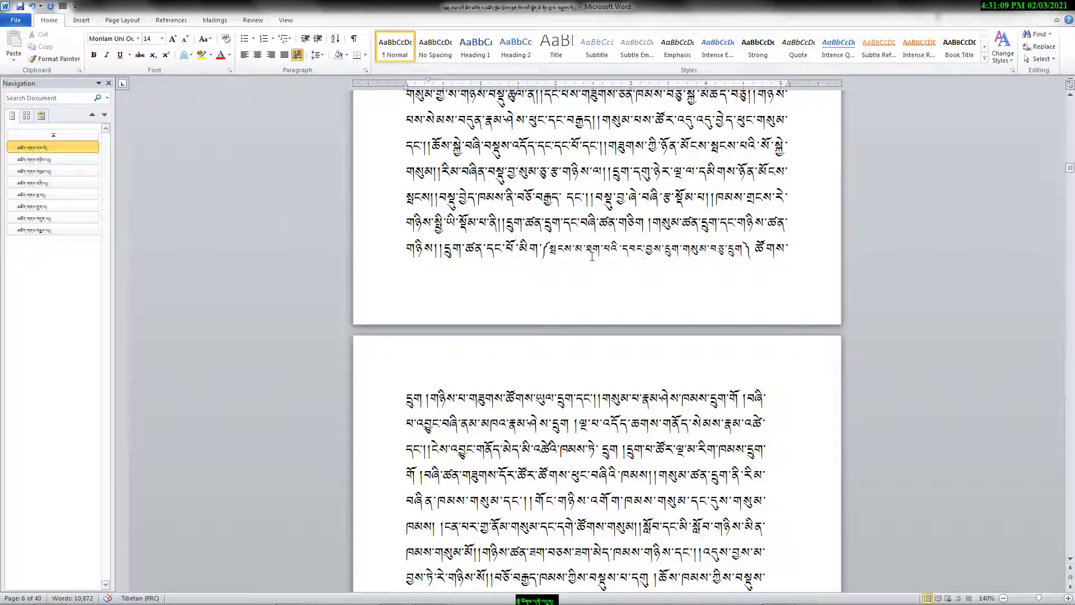
pyautogui.scroll(-9, 690, 276)
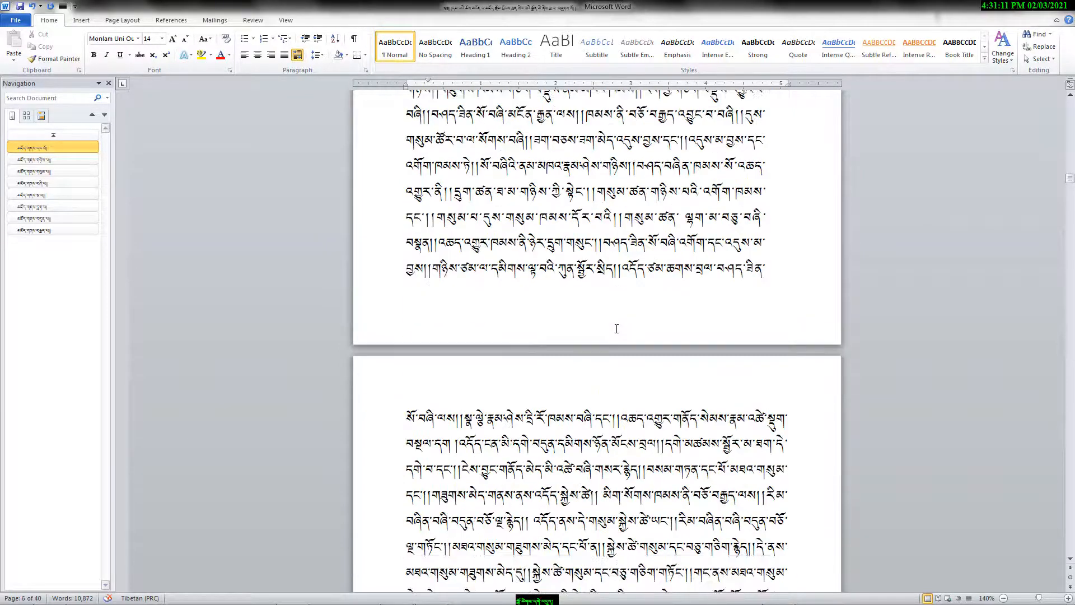
pyautogui.scroll(3, 617, 328)
pyautogui.scroll(15, 617, 329)
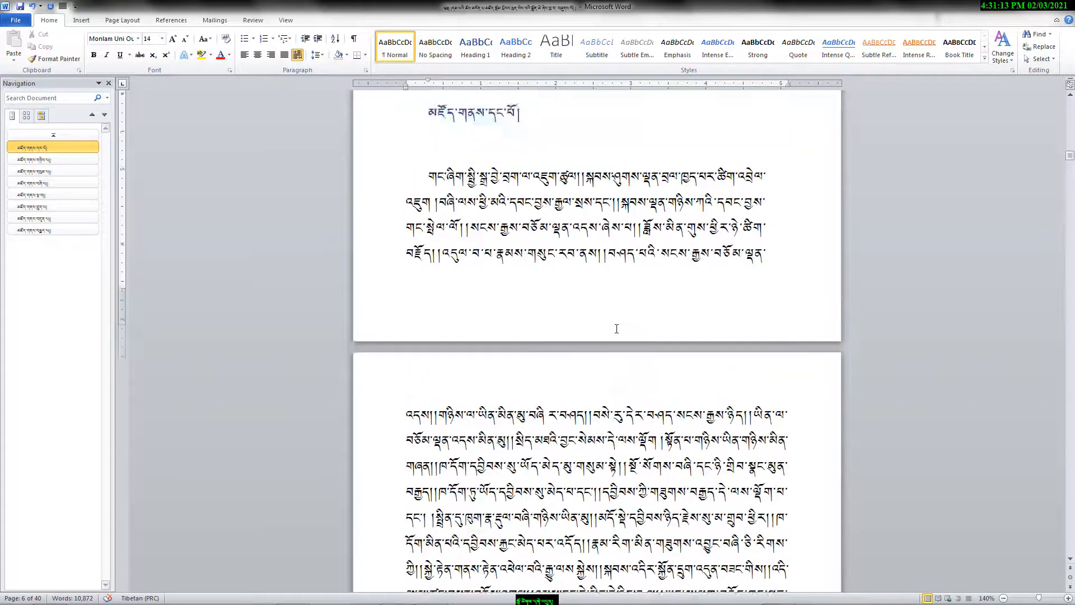
pyautogui.scroll(10, 616, 328)
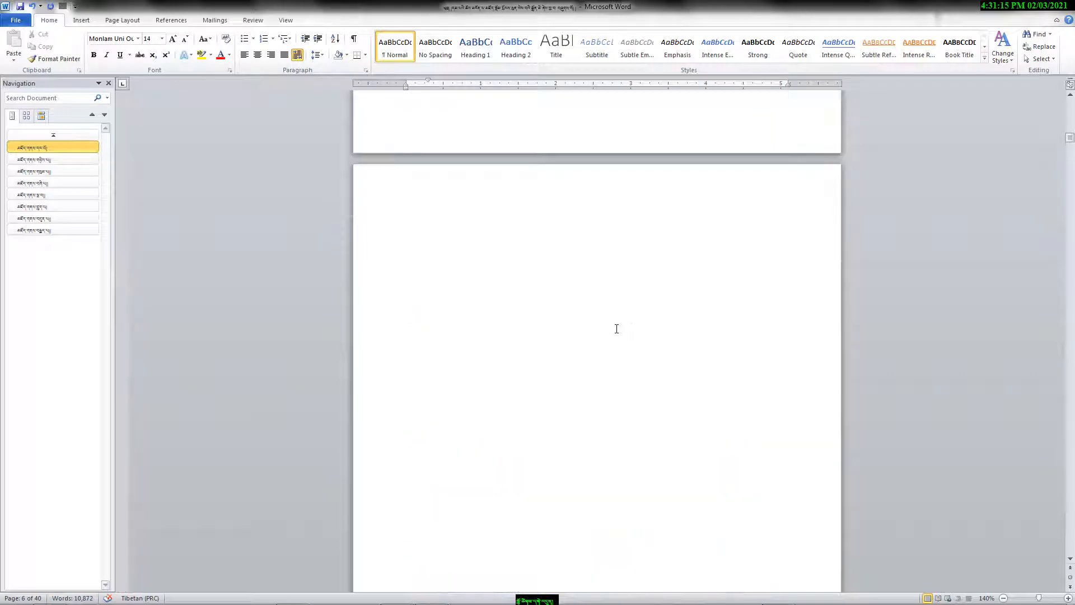
pyautogui.scroll(3, 617, 329)
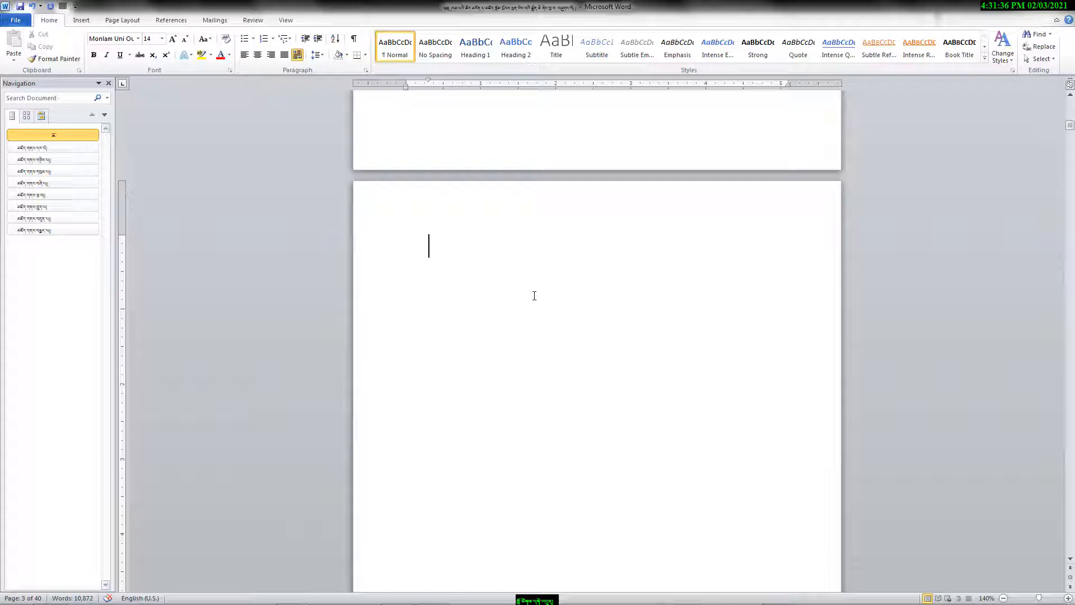
pyautogui.hotkey('ctrl', 'g')
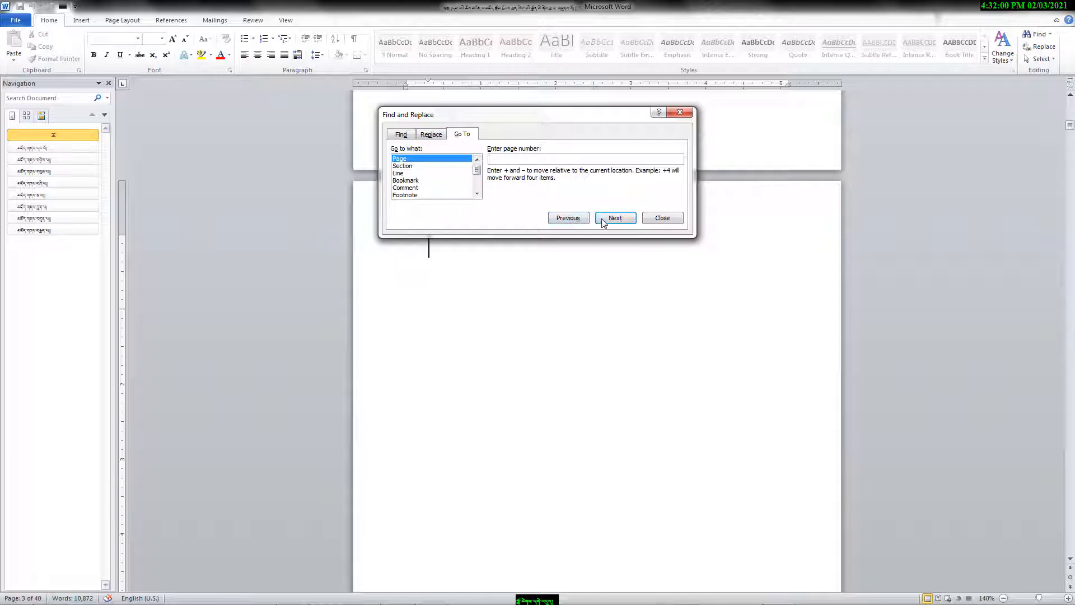
pyautogui.click(666, 222)
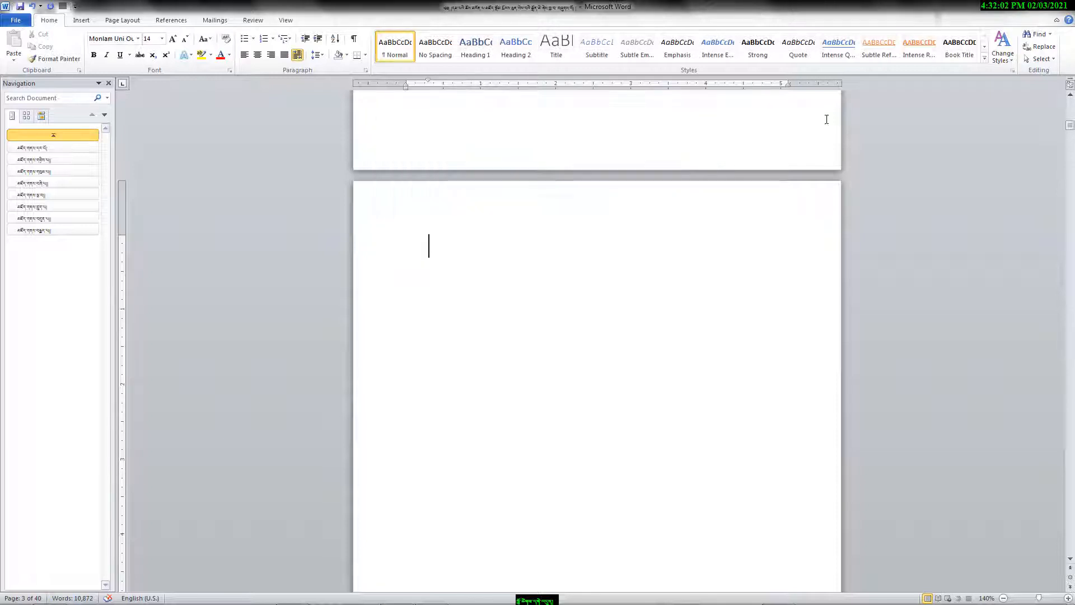
pyautogui.click(1036, 34)
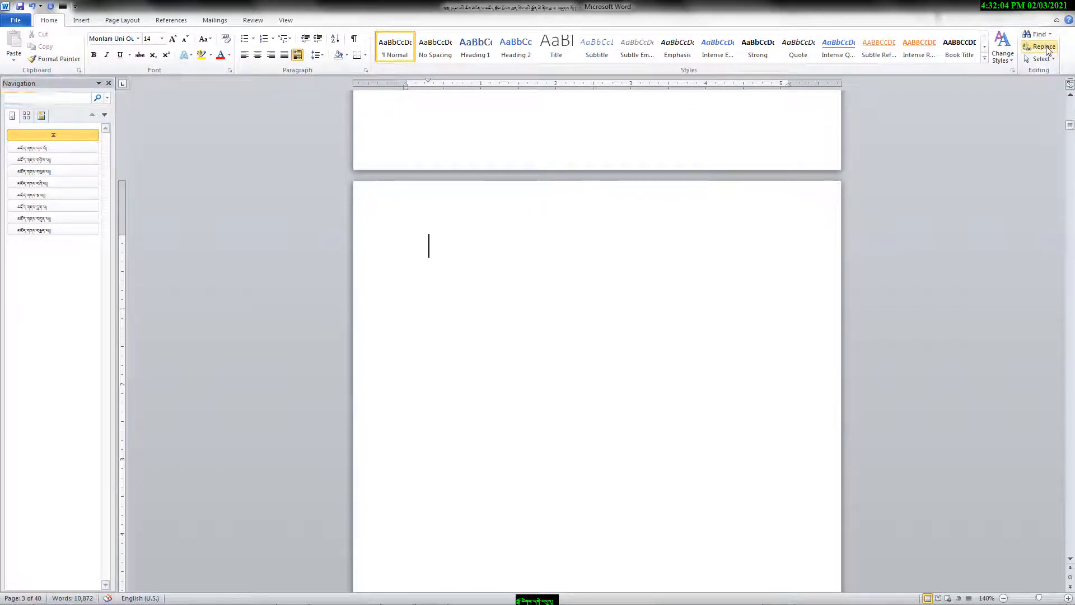
pyautogui.click(1047, 34)
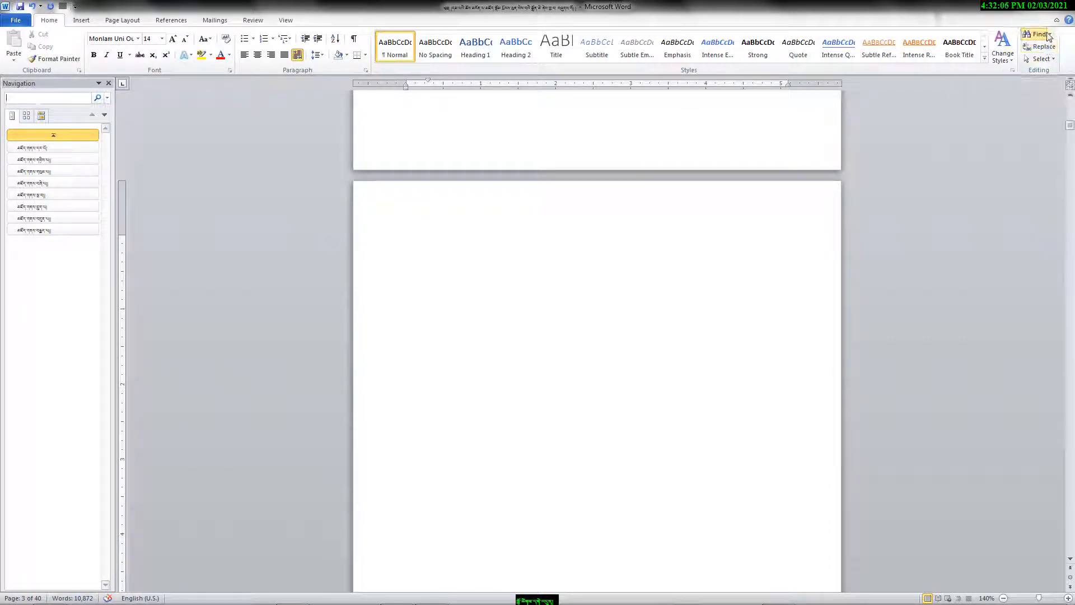
pyautogui.click(1049, 34)
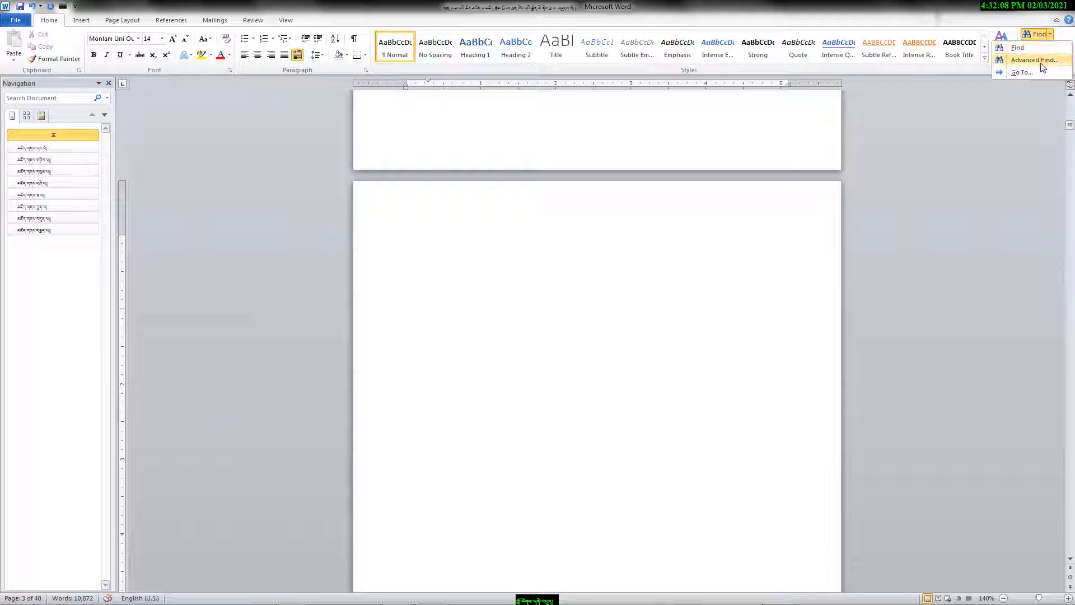
pyautogui.click(1044, 60)
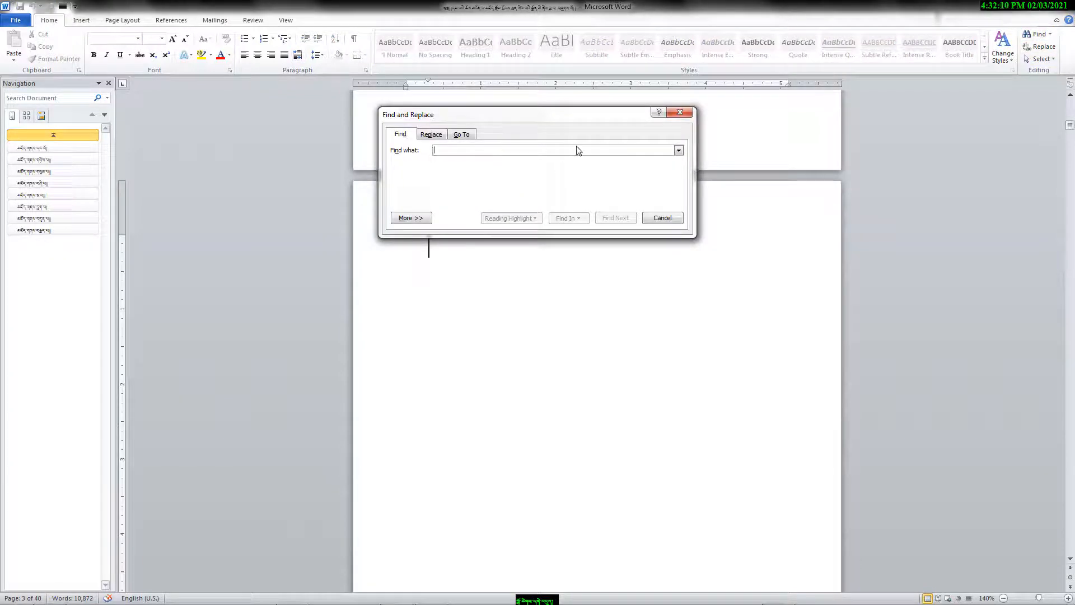
pyautogui.click(664, 220)
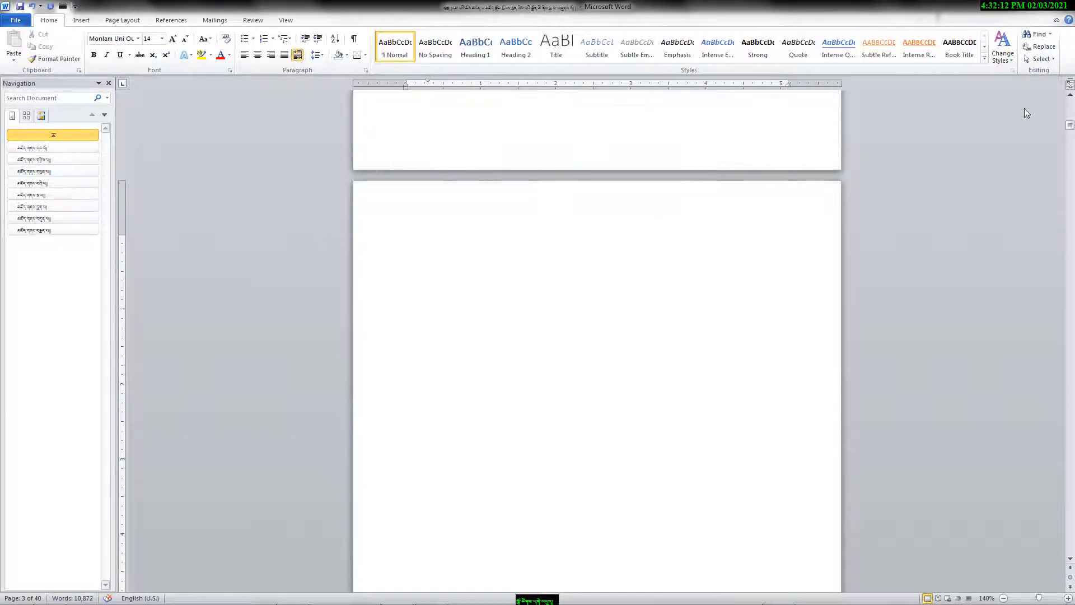
# Browse the book's opening pages by their thumbnails in the navigation pane and return to the list of headings.
pyautogui.click(1050, 34)
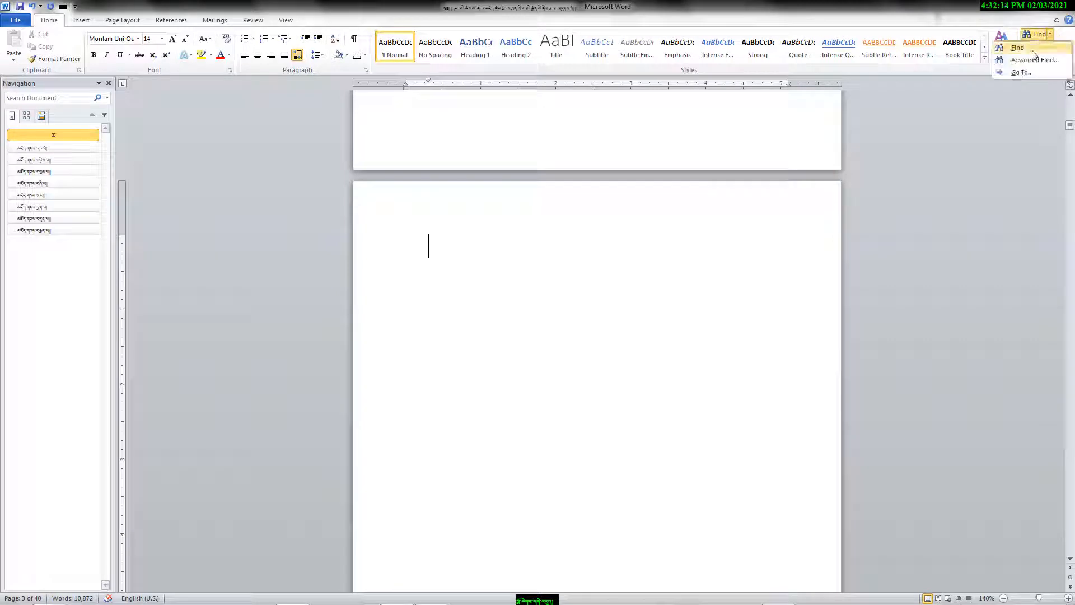
pyautogui.click(1031, 50)
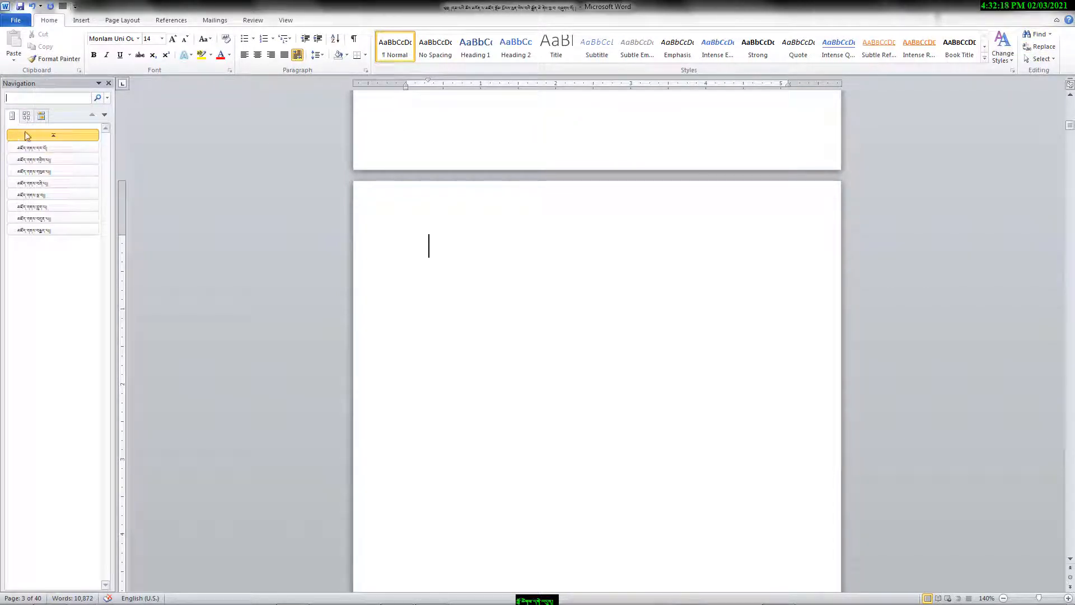
pyautogui.click(27, 115)
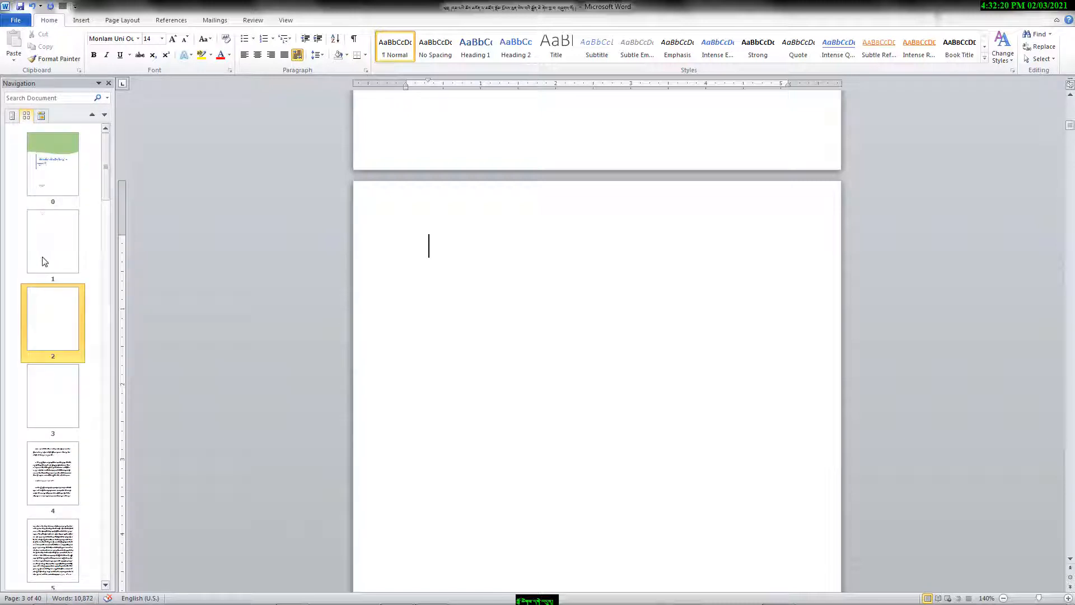
pyautogui.click(56, 432)
pyautogui.scroll(-2, 56, 401)
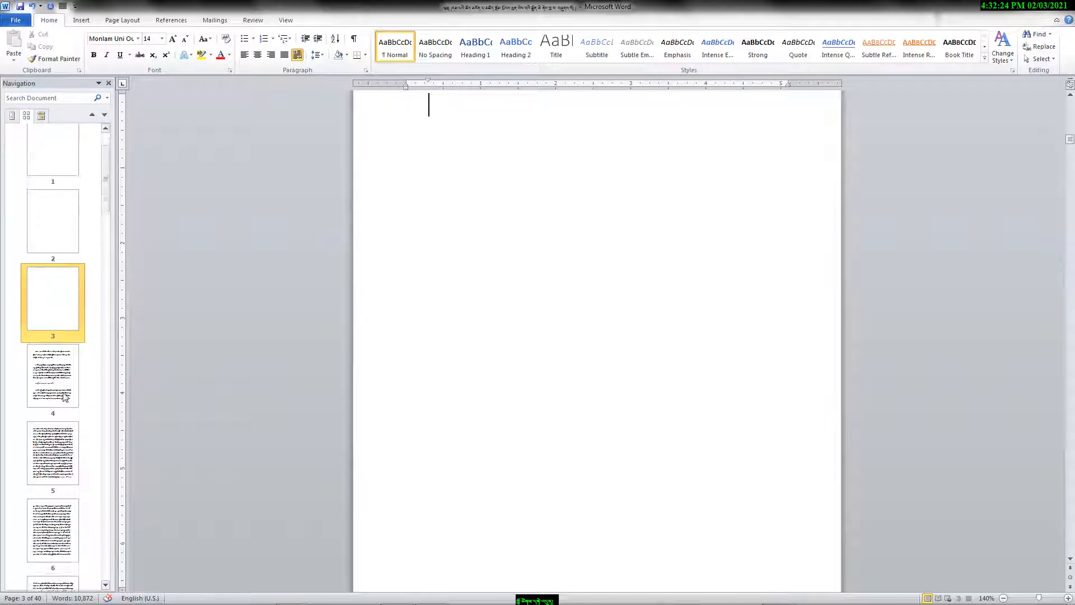
pyautogui.scroll(-2, 64, 392)
pyautogui.click(63, 387)
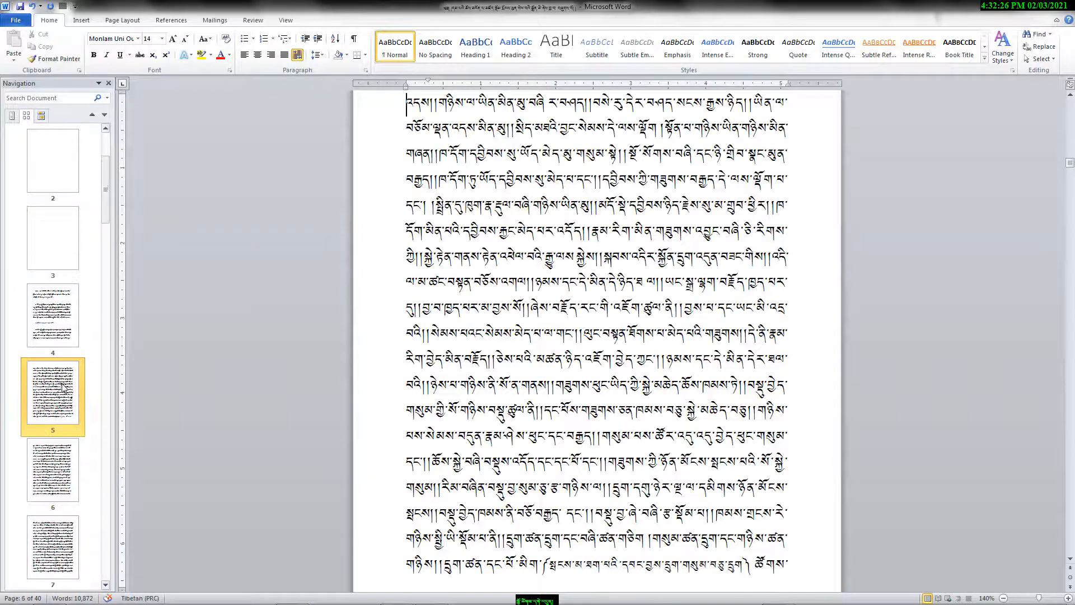
pyautogui.click(54, 465)
pyautogui.click(52, 340)
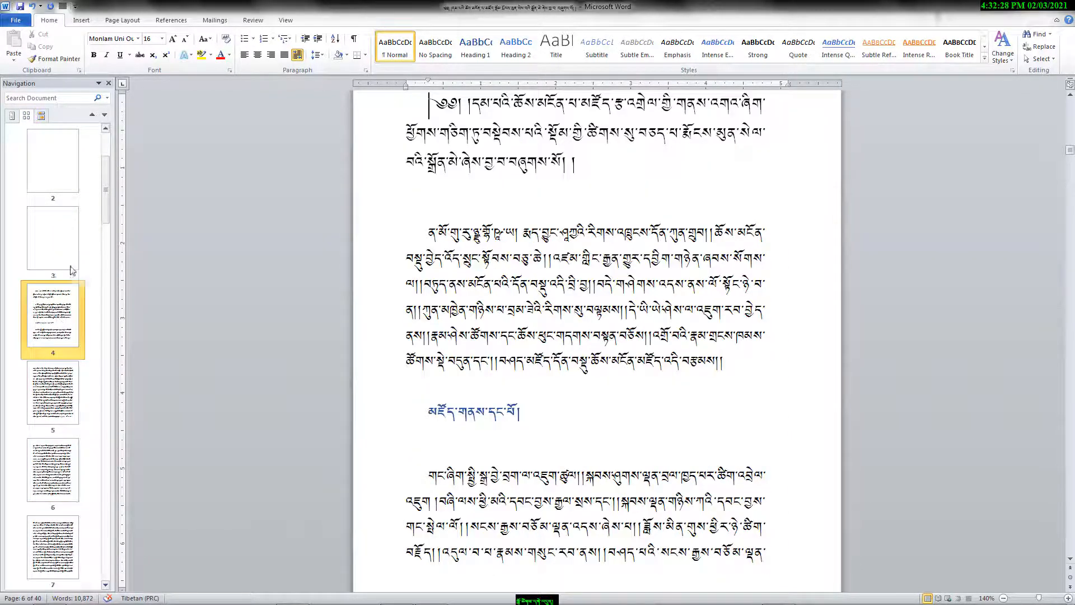
pyautogui.scroll(2, 71, 271)
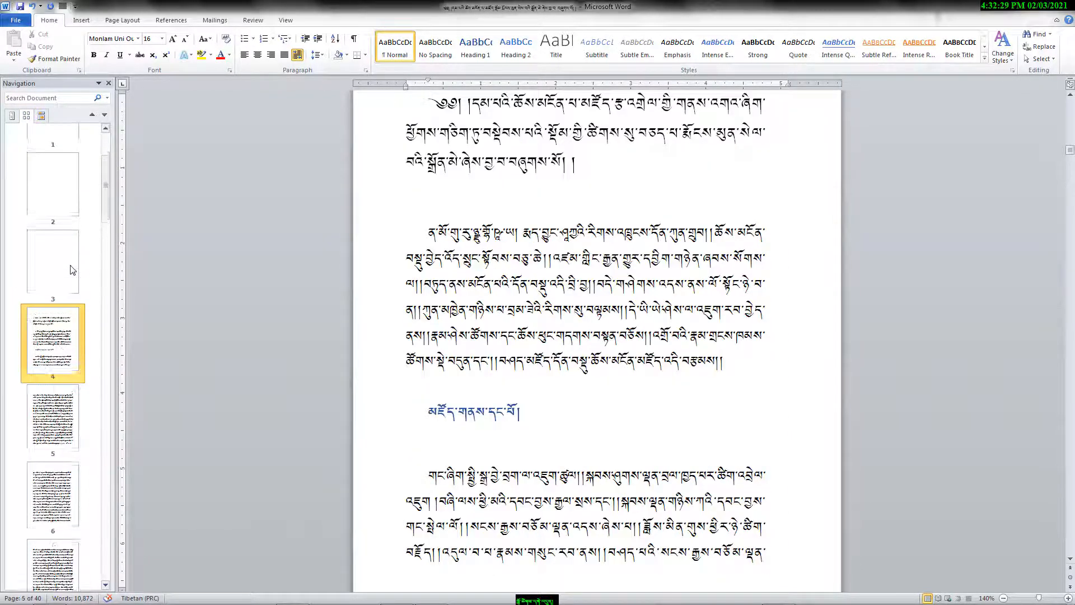
pyautogui.click(12, 116)
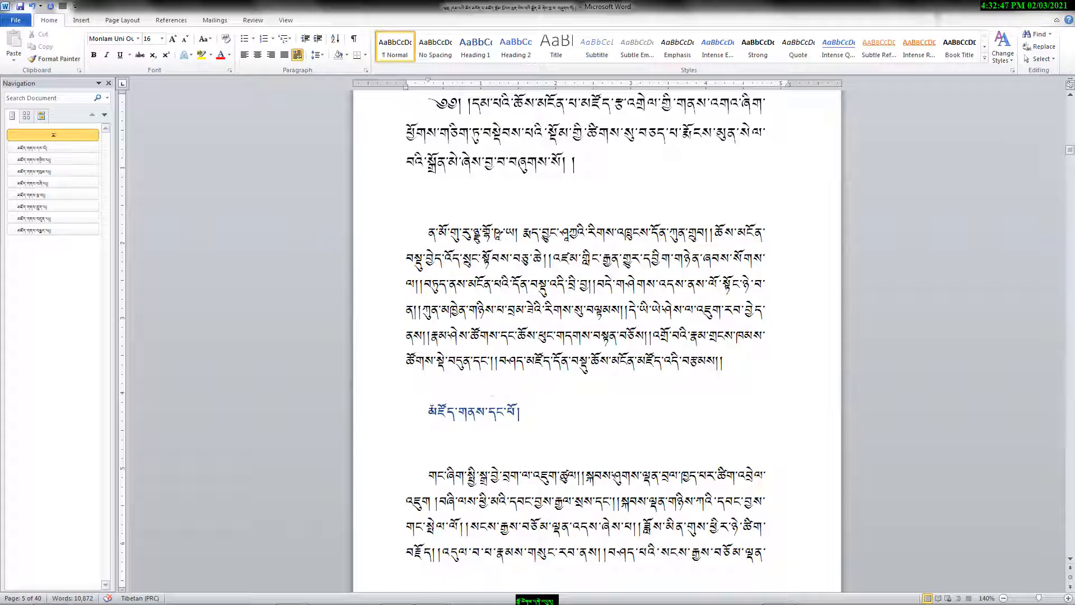
# Center the chapter headings throughout the book, from the first chapter to the eighth.
pyautogui.click(428, 411)
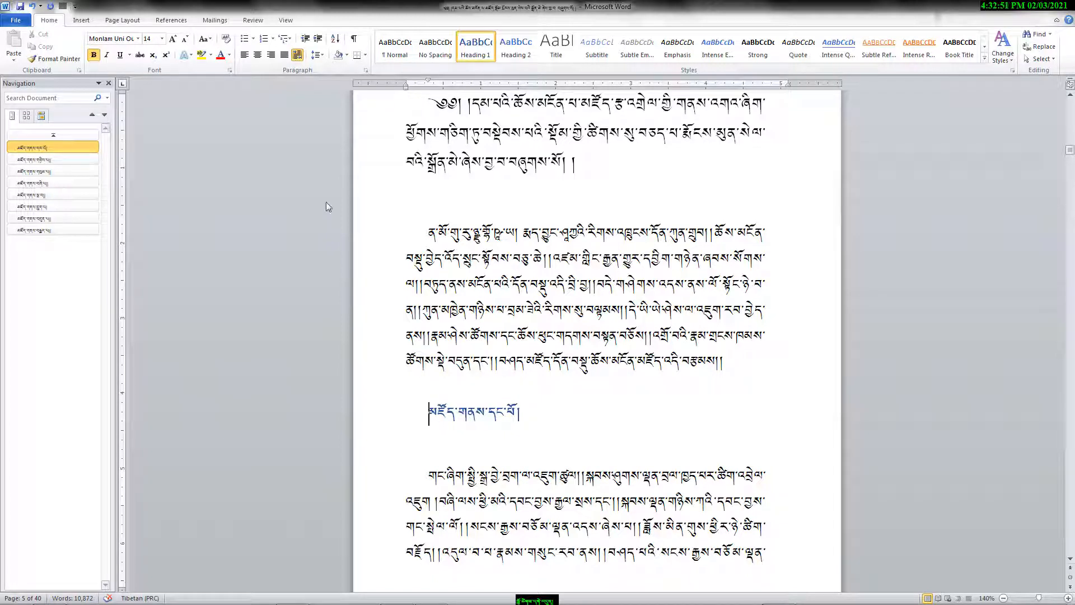
pyautogui.click(257, 54)
pyautogui.scroll(-20, 502, 364)
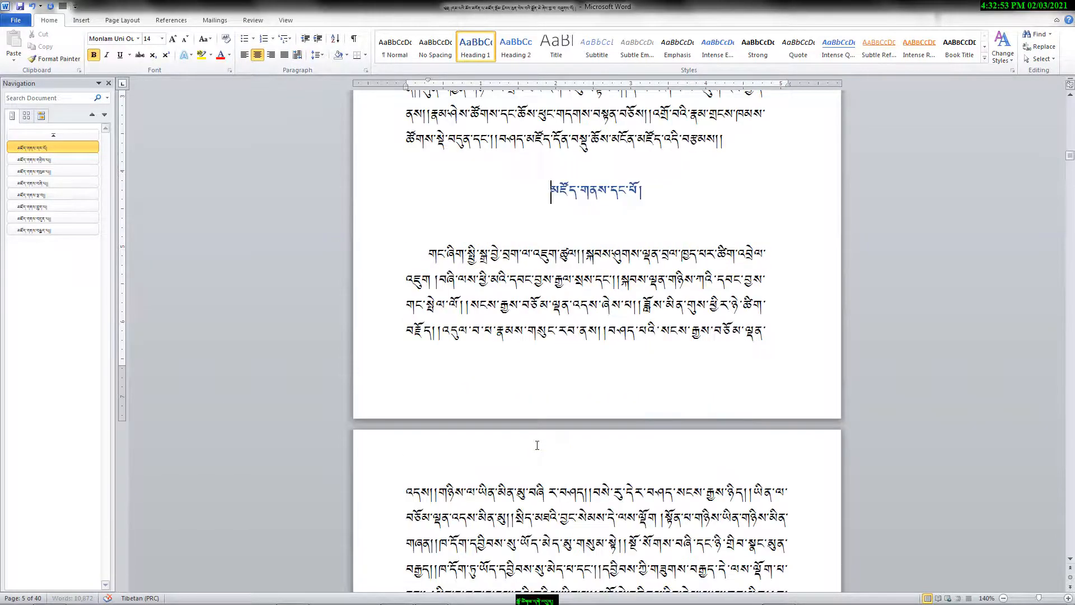
pyautogui.scroll(-12, 537, 445)
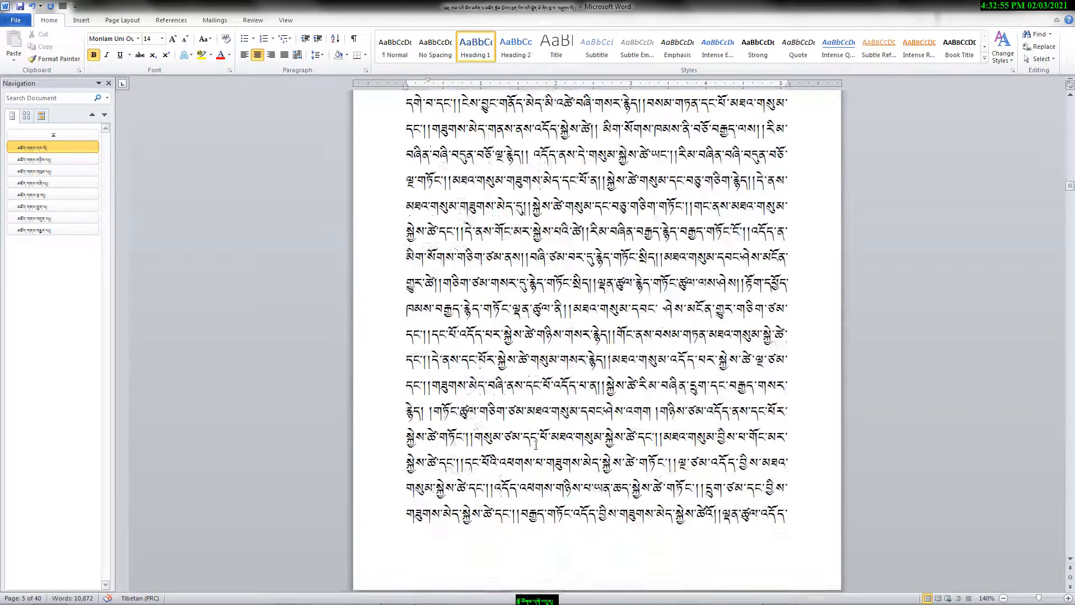
pyautogui.click(420, 272)
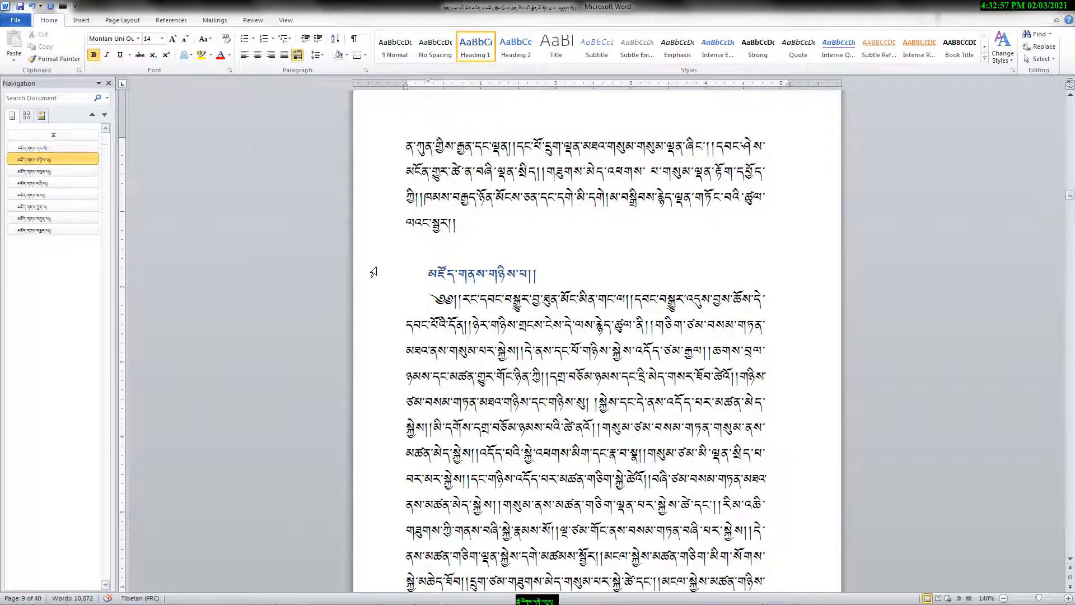
pyautogui.click(257, 54)
pyautogui.scroll(-20, 346, 168)
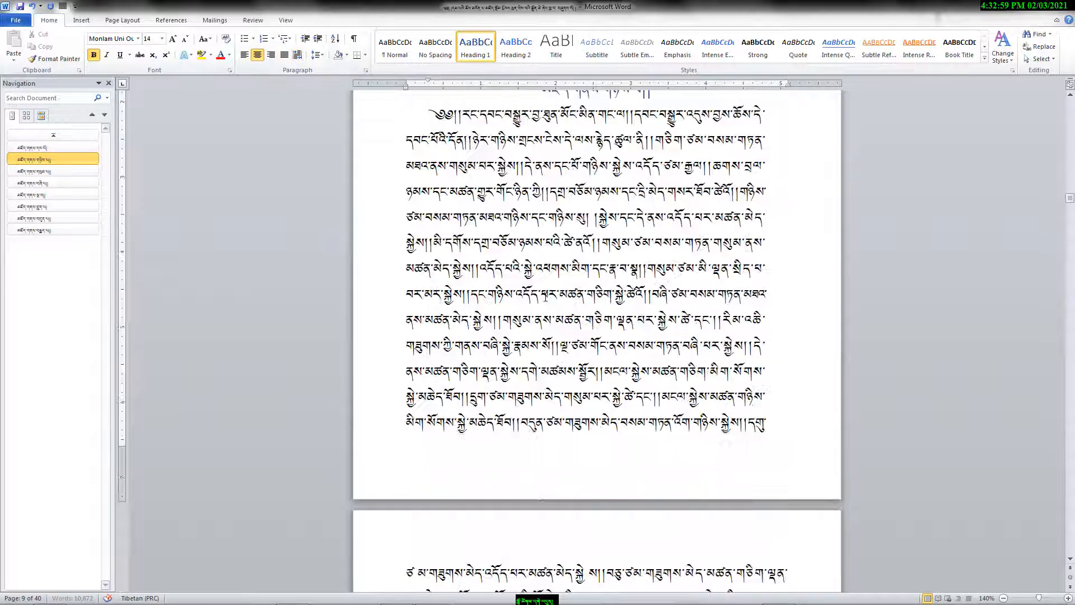
pyautogui.scroll(-20, 543, 300)
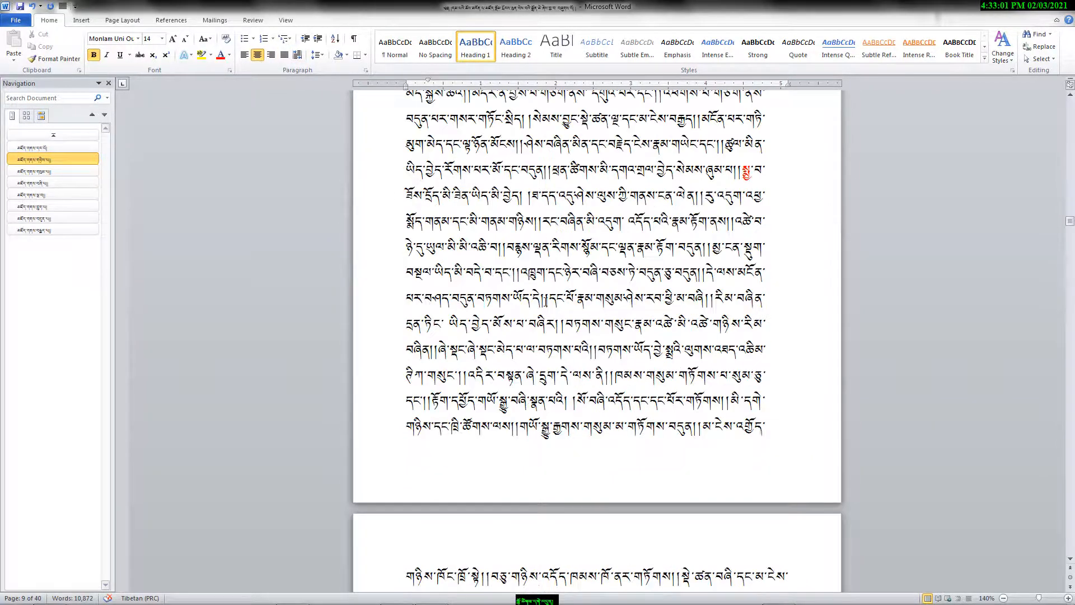
pyautogui.scroll(-20, 544, 301)
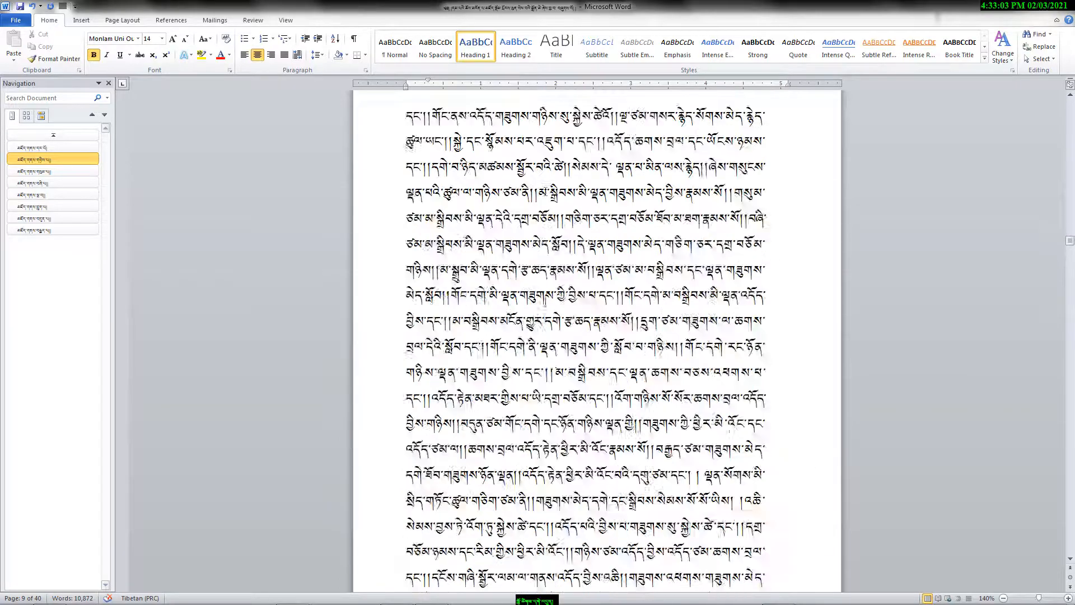
pyautogui.scroll(-20, 546, 302)
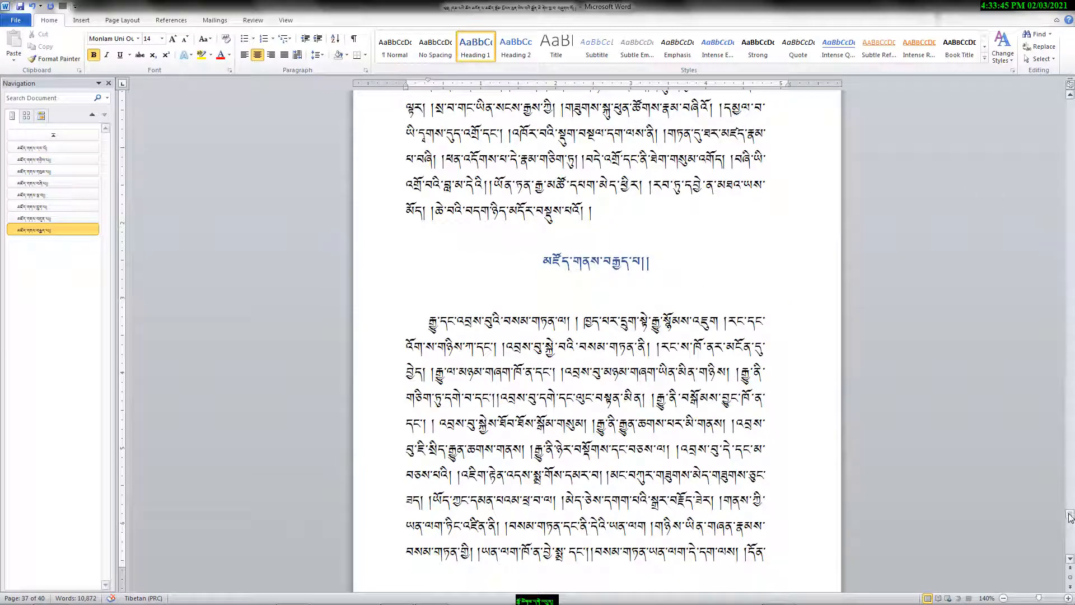
# Insert an Automatic Table 1 table of contents on the blank page before the book's text.
pyautogui.moveTo(1071, 518); pyautogui.dragTo(1061, 115)
pyautogui.scroll(3, 595, 342)
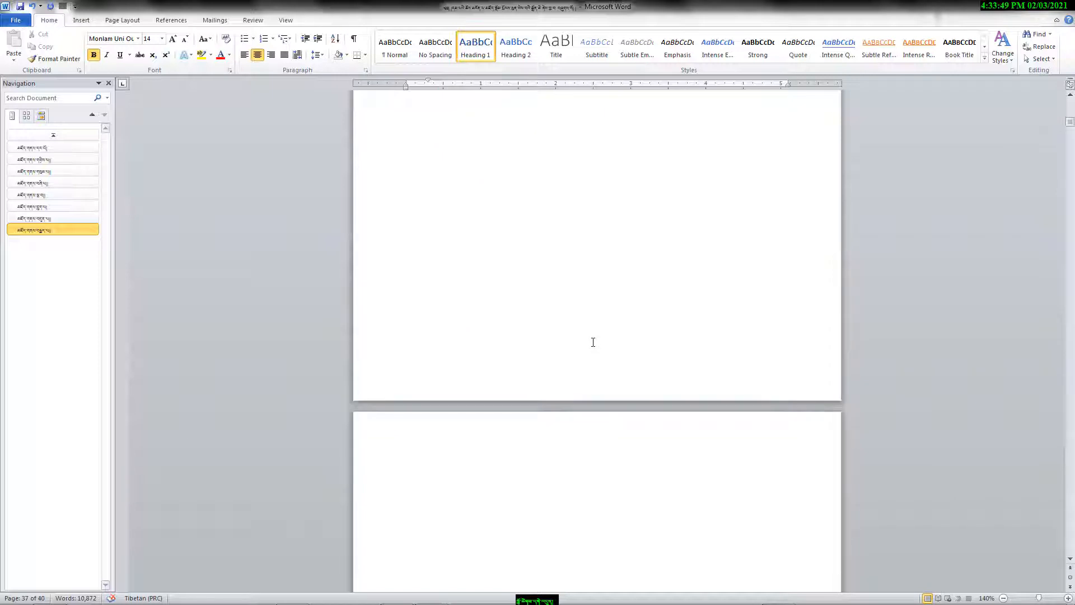
pyautogui.scroll(-5, 594, 341)
pyautogui.click(386, 175)
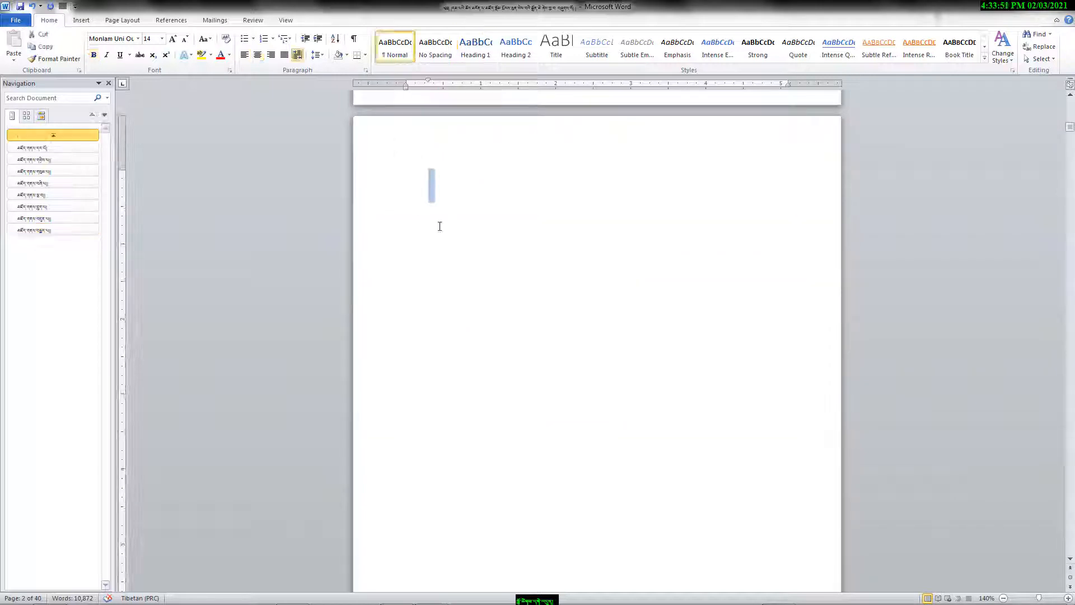
pyautogui.click(173, 20)
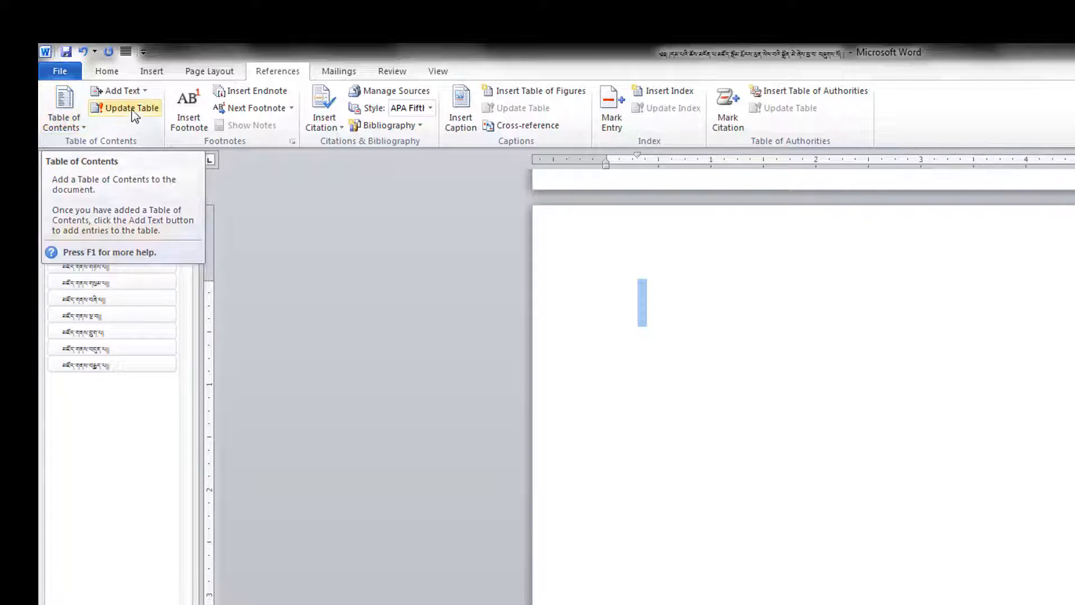
pyautogui.click(82, 128)
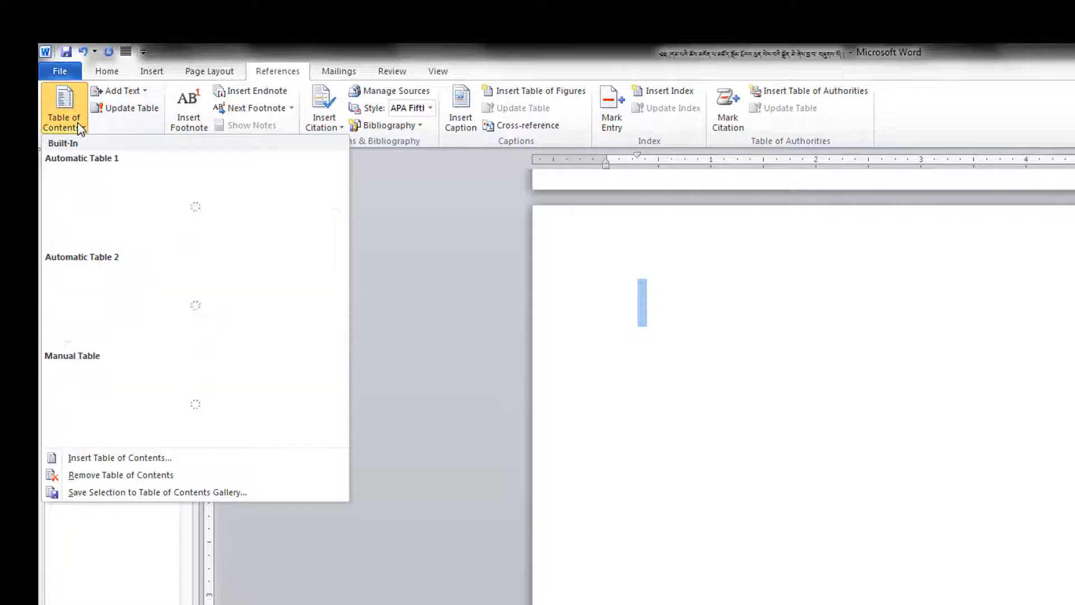
pyautogui.click(89, 226)
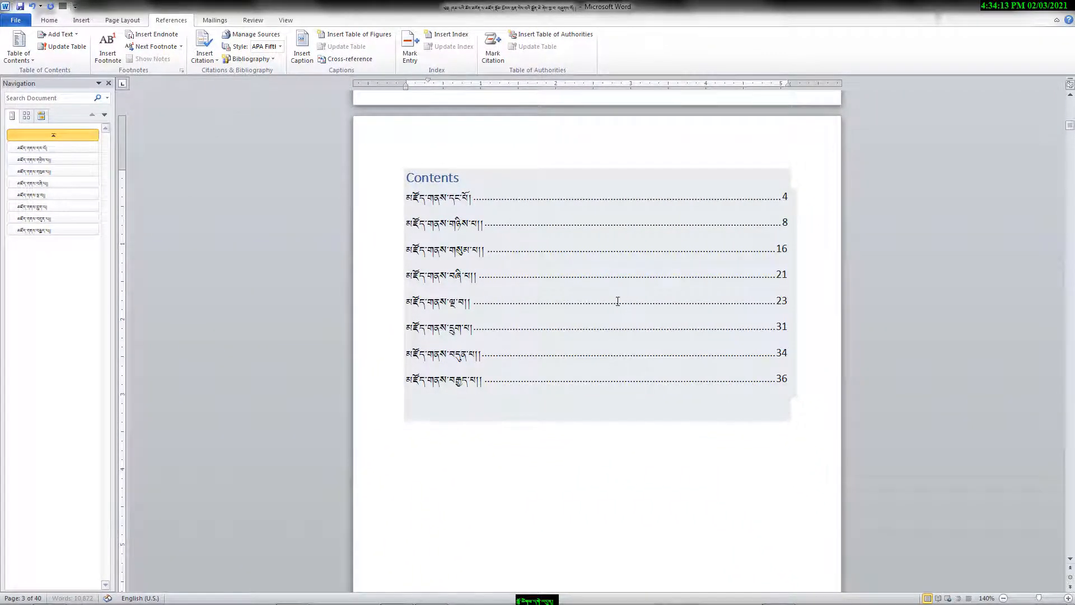
pyautogui.click(618, 303)
pyautogui.click(615, 433)
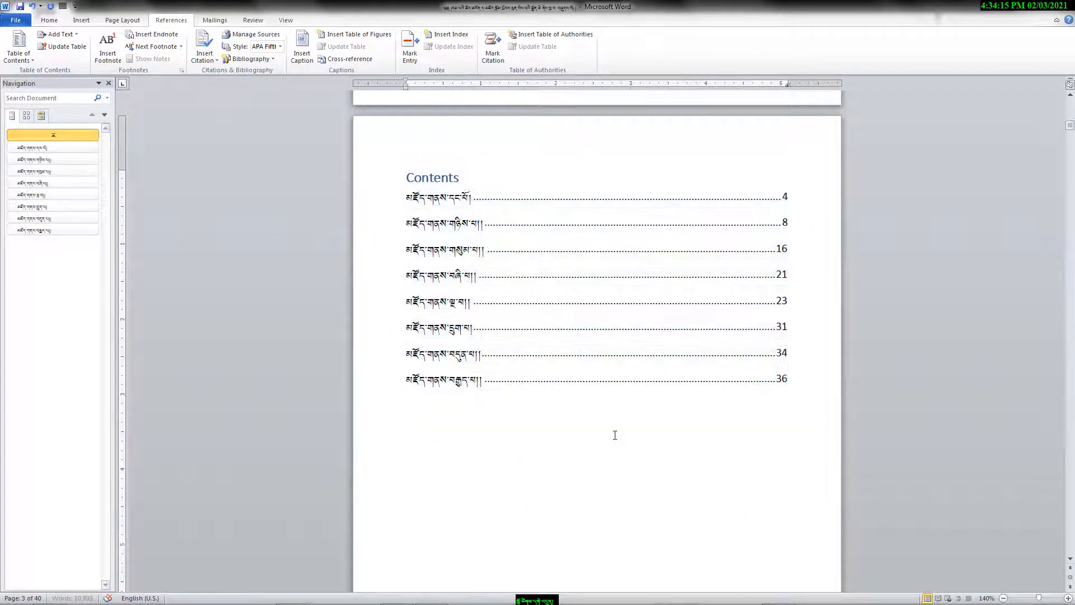
# Delete the "Contents" title above the table of contents entries.
pyautogui.click(468, 178)
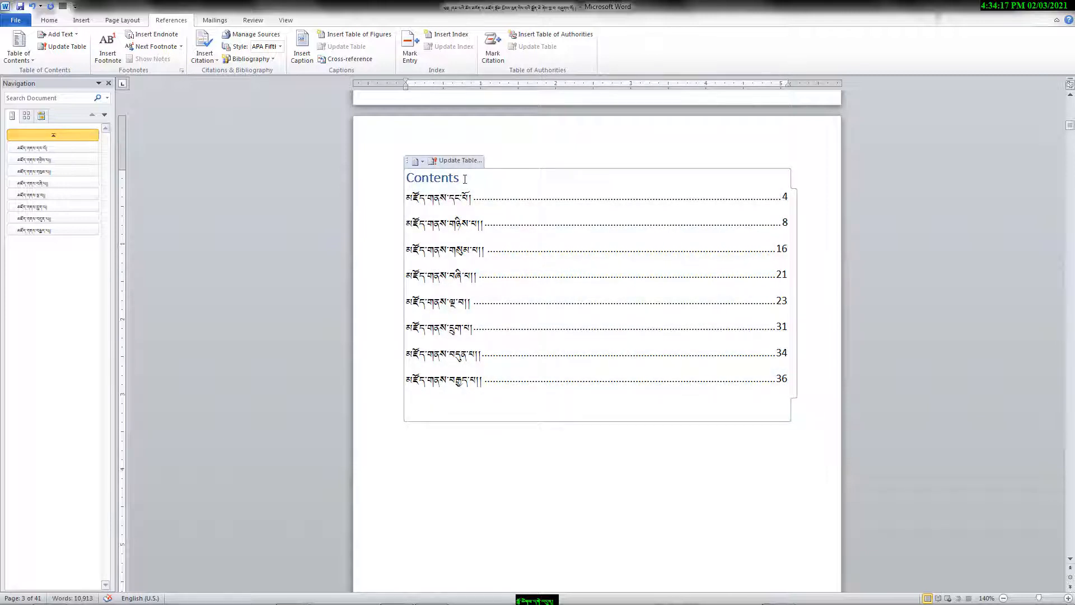
pyautogui.press('BackSpace')
pyautogui.press('BackSpace')
pyautogui.press('BackSpace')
pyautogui.press('BackSpace')
pyautogui.press('BackSpace')
pyautogui.click(612, 434)
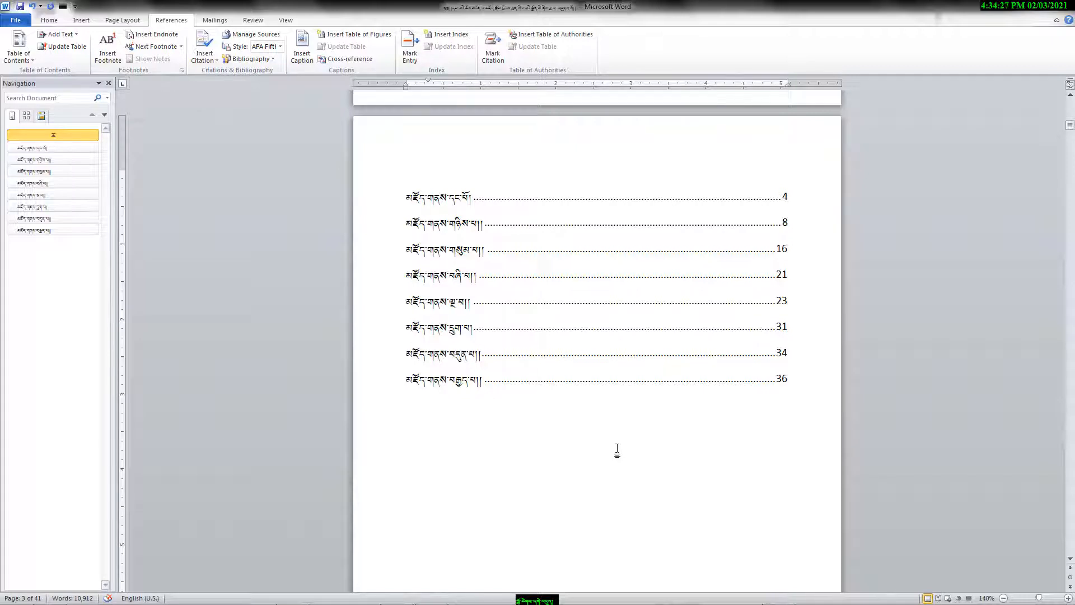
# Select the green wave shape on the cover page and bring up its shape formatting options.
pyautogui.scroll(15, 617, 451)
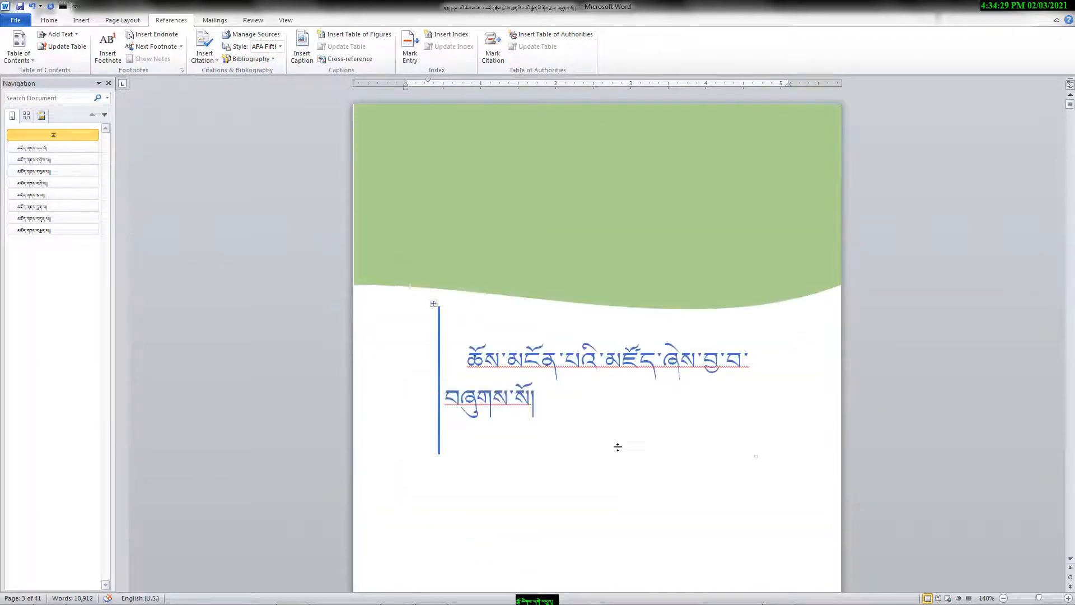
pyautogui.scroll(-5, 624, 367)
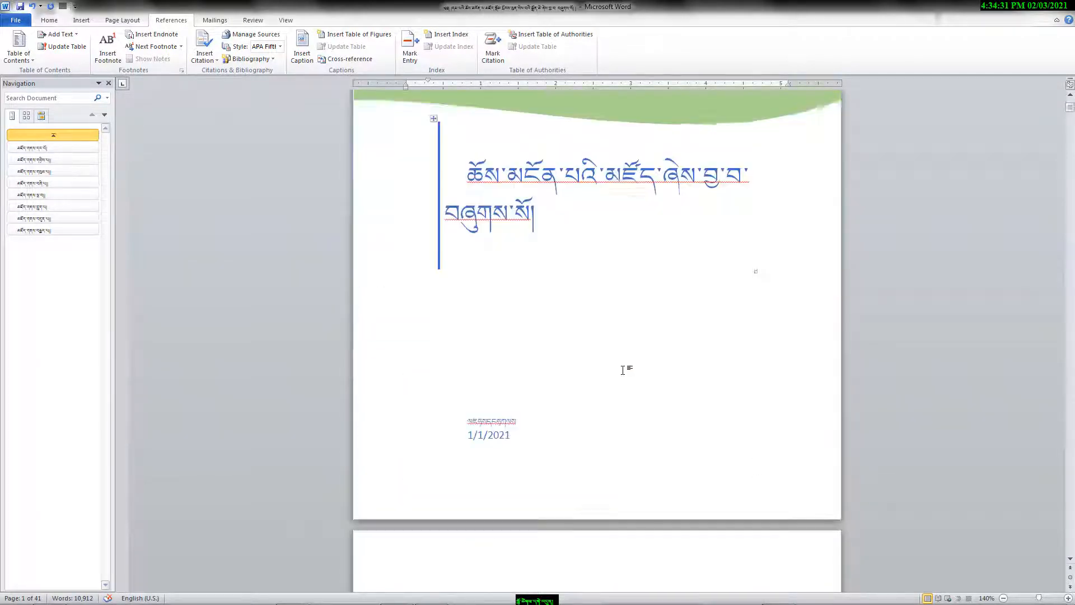
pyautogui.scroll(5, 624, 367)
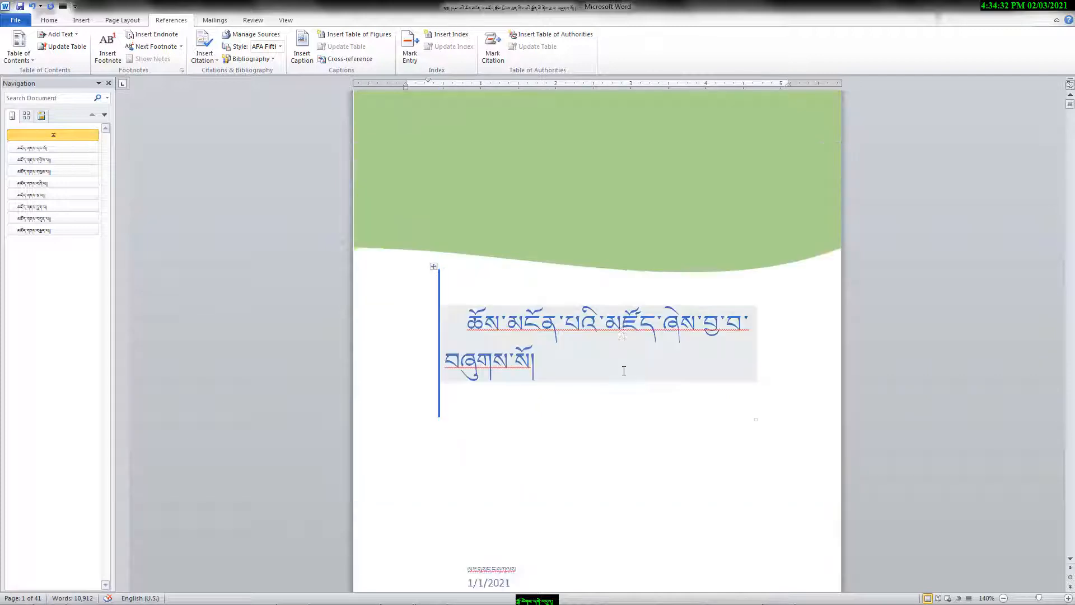
pyautogui.click(601, 208)
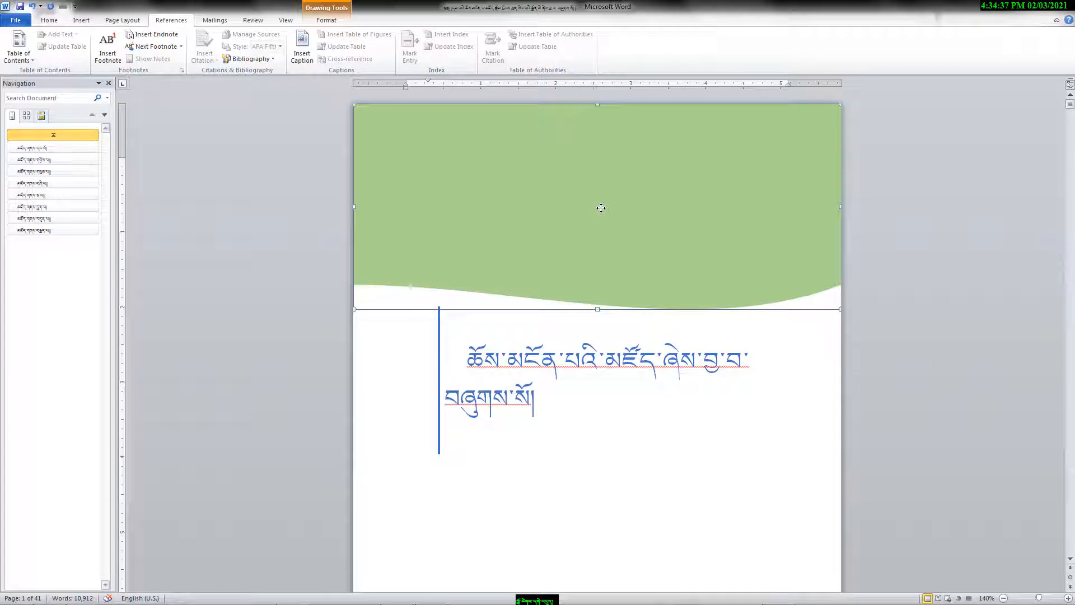
pyautogui.doubleClick(603, 212)
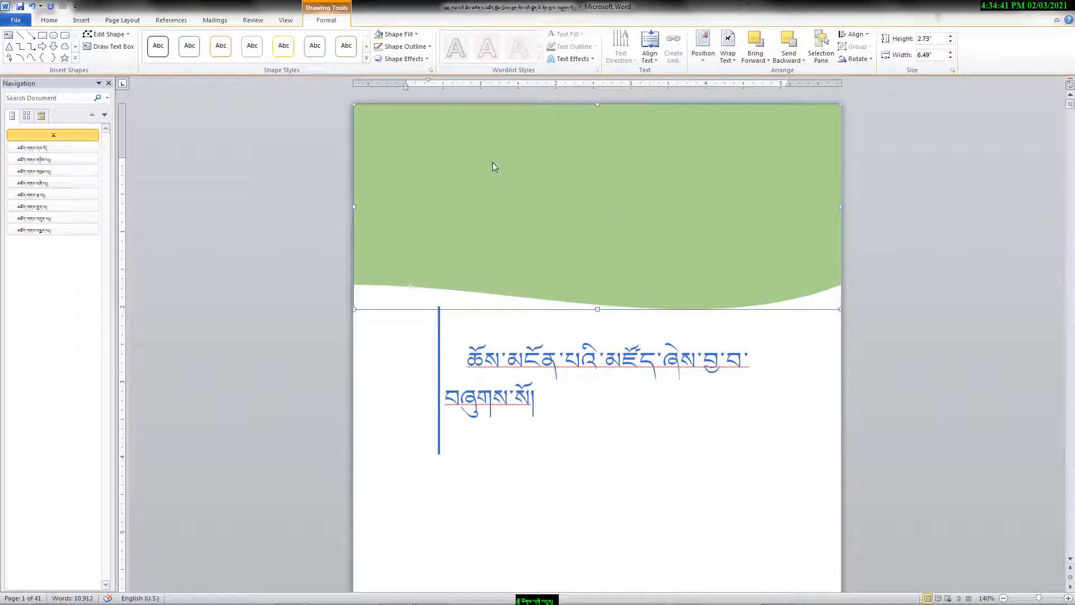
pyautogui.click(416, 35)
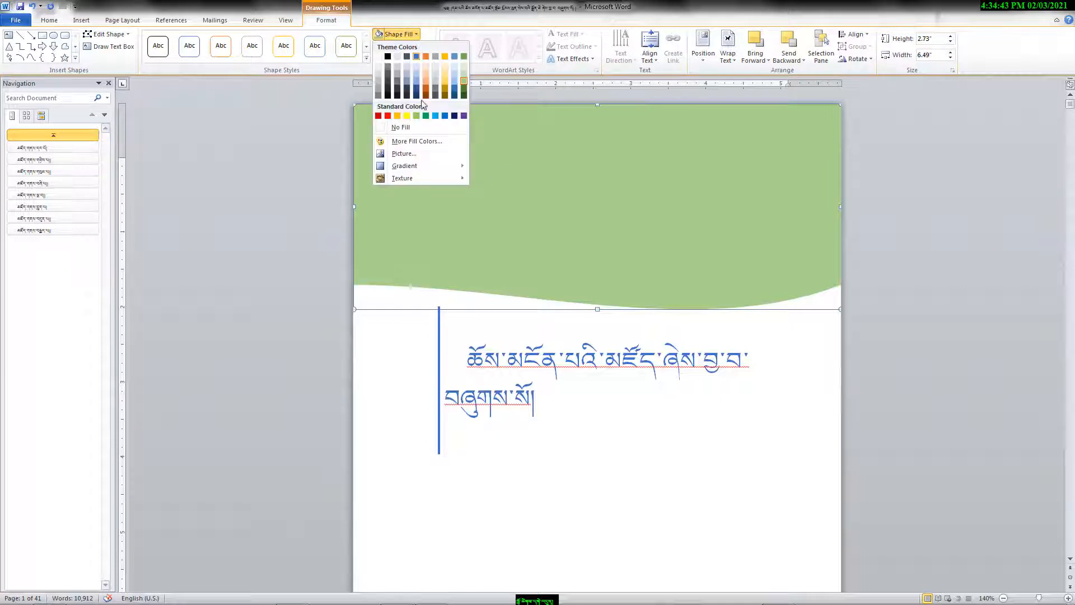
pyautogui.click(432, 143)
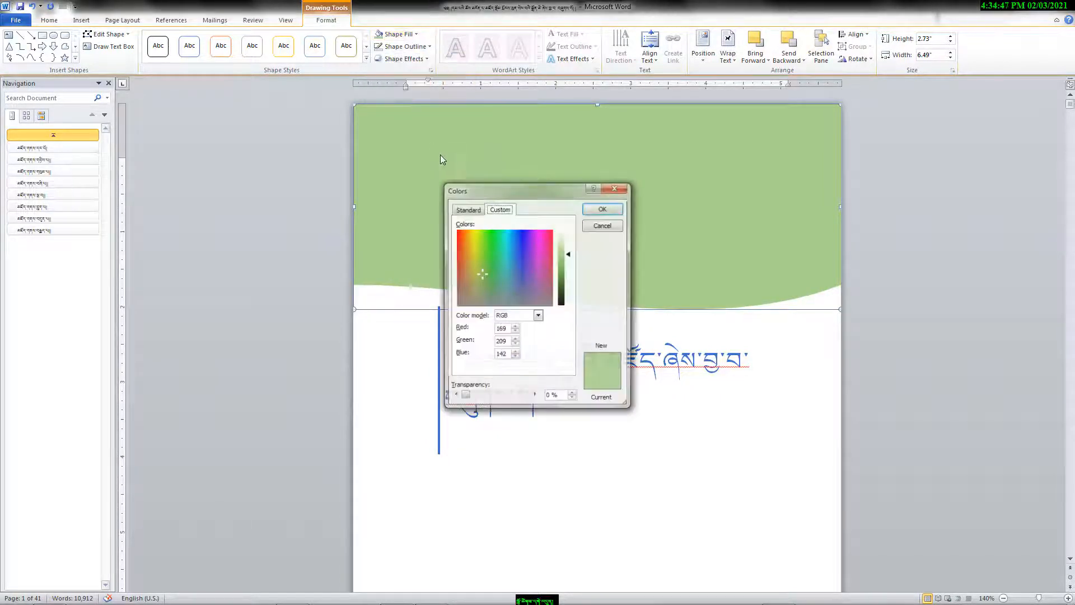
pyautogui.click(603, 227)
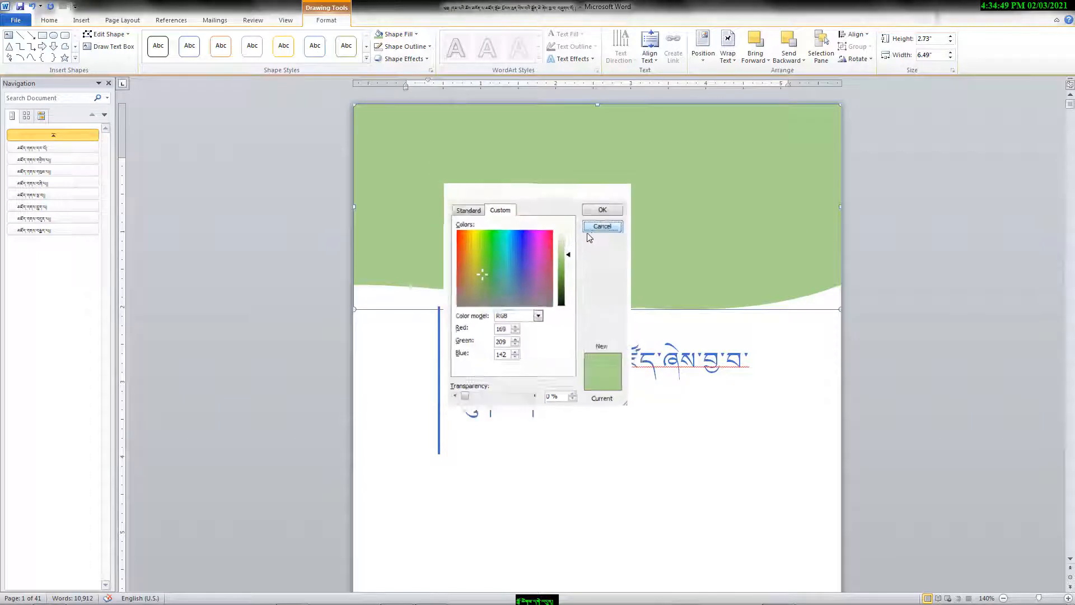
# Open the detailed fill settings for the green cover shape through More Gradients.
pyautogui.click(413, 35)
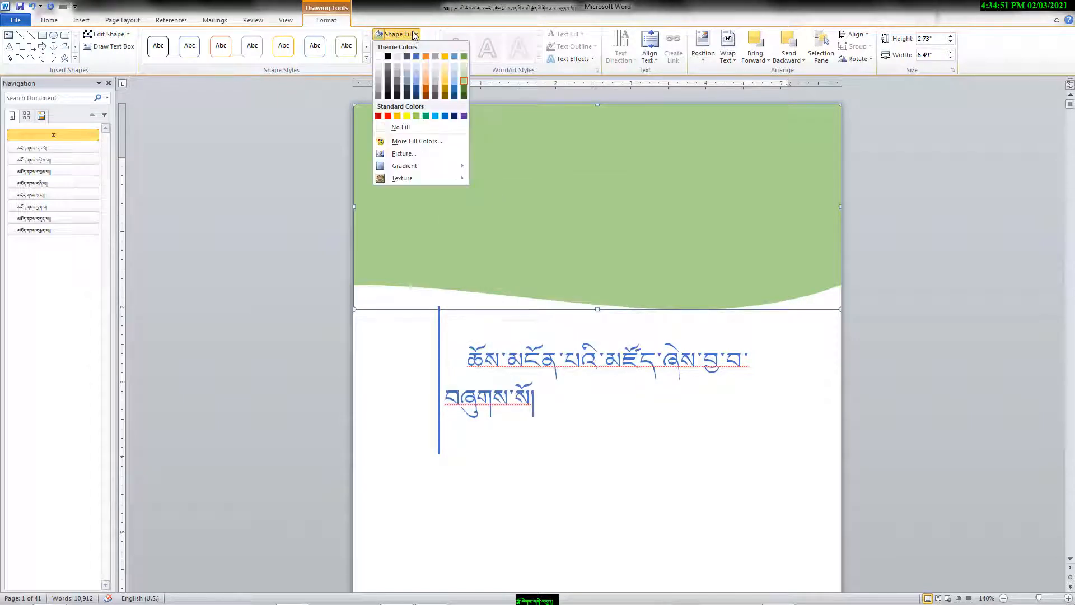
pyautogui.moveTo(422, 177)
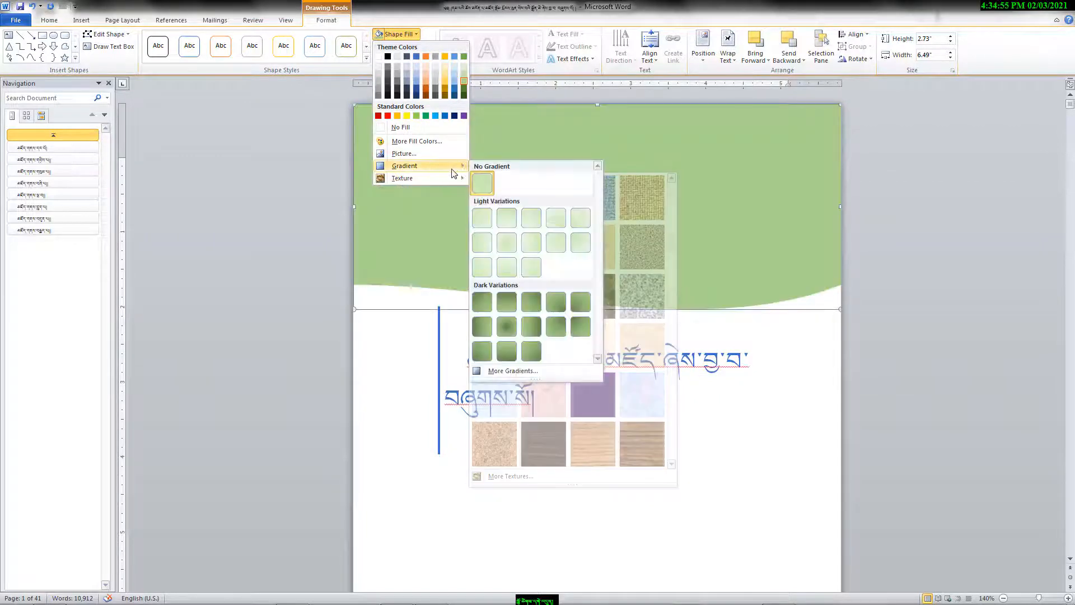
pyautogui.click(530, 374)
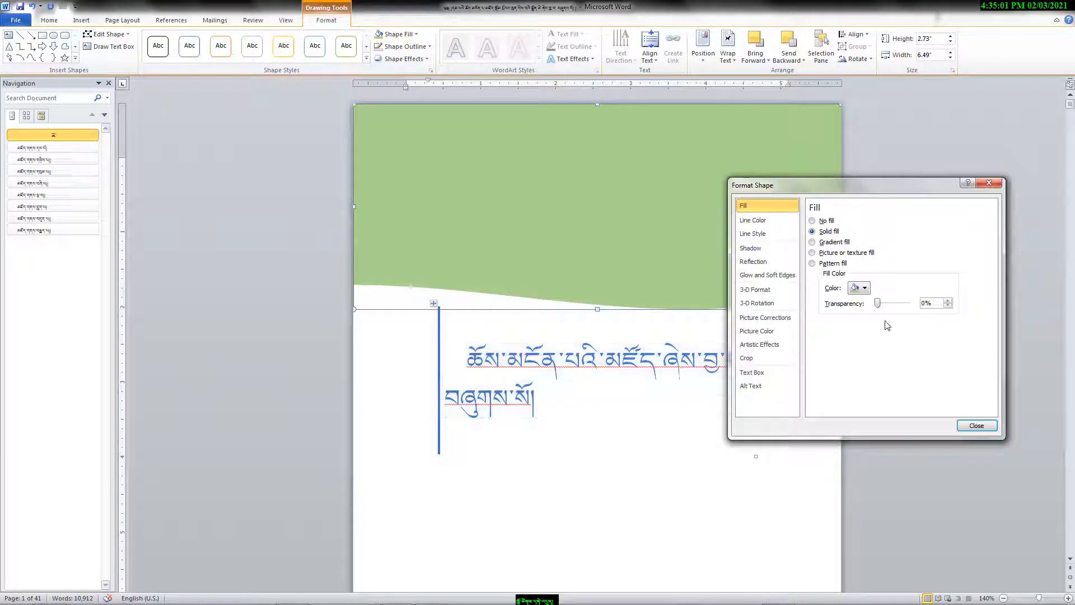
pyautogui.moveTo(876, 186); pyautogui.dragTo(983, 176)
# Try gradient, texture and pattern fills on the cover shape, ending on Solid fill.
pyautogui.click(924, 232)
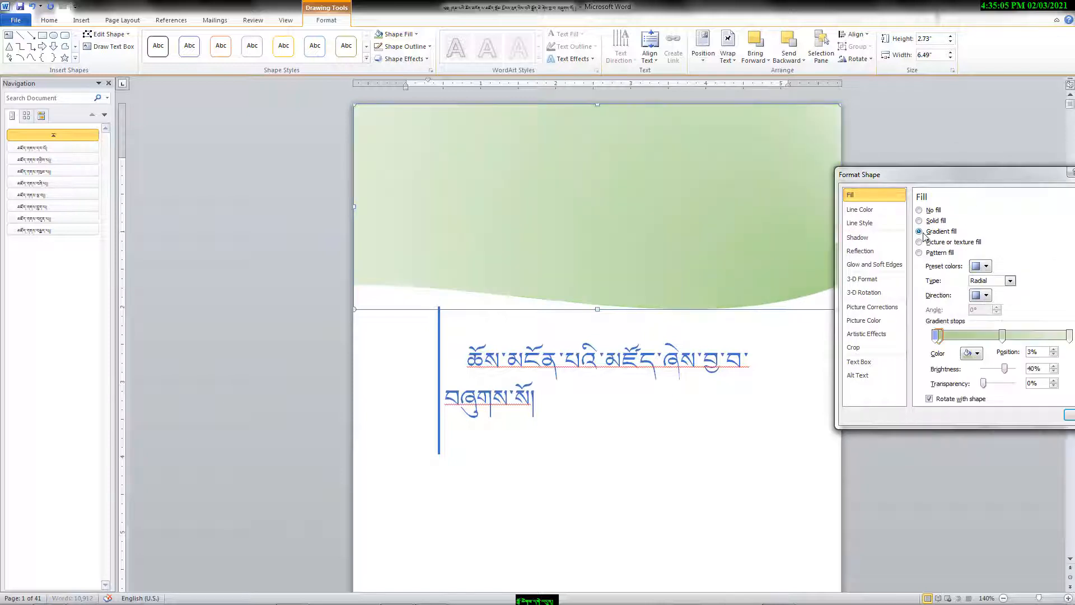
pyautogui.click(934, 243)
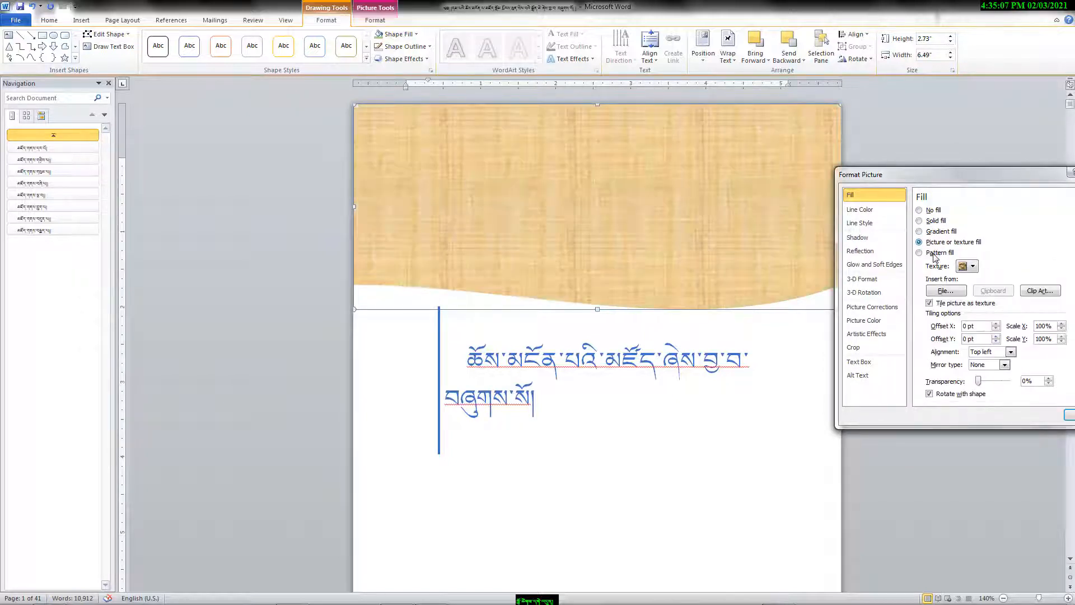
pyautogui.click(934, 253)
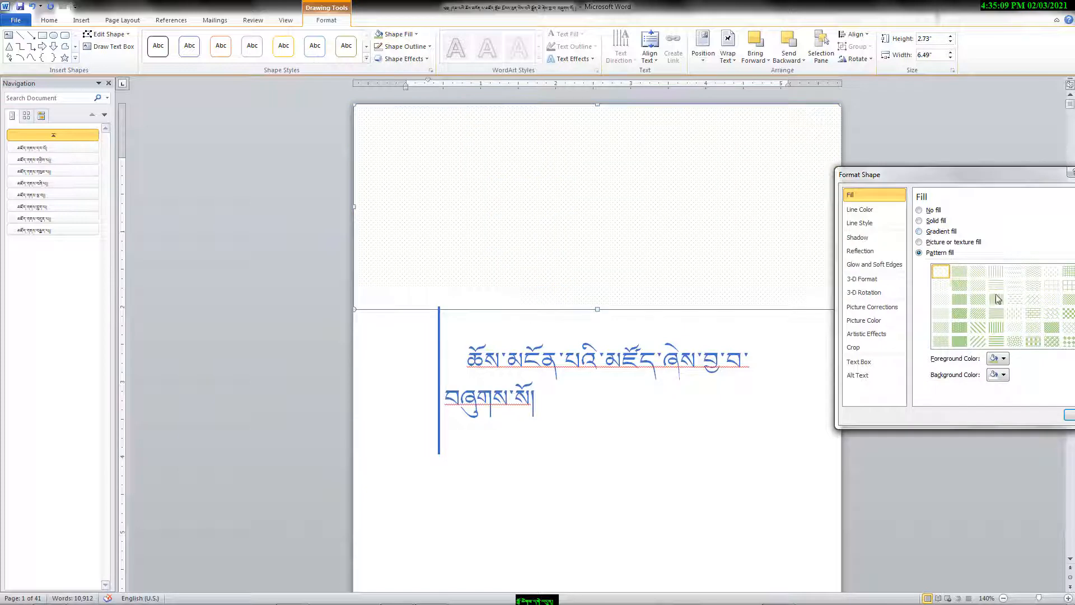
pyautogui.click(1014, 300)
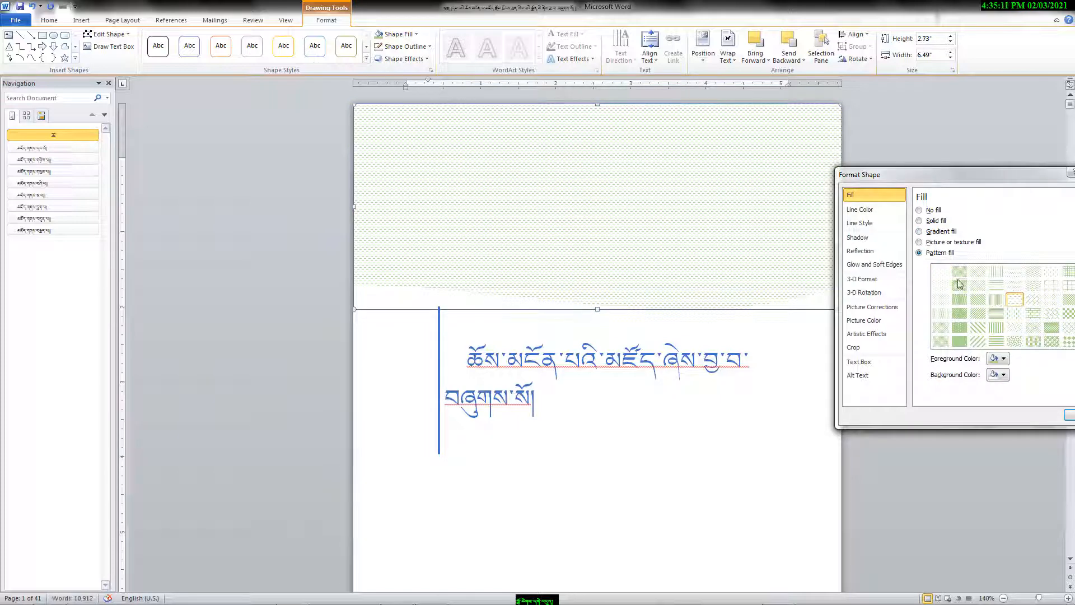
pyautogui.click(933, 222)
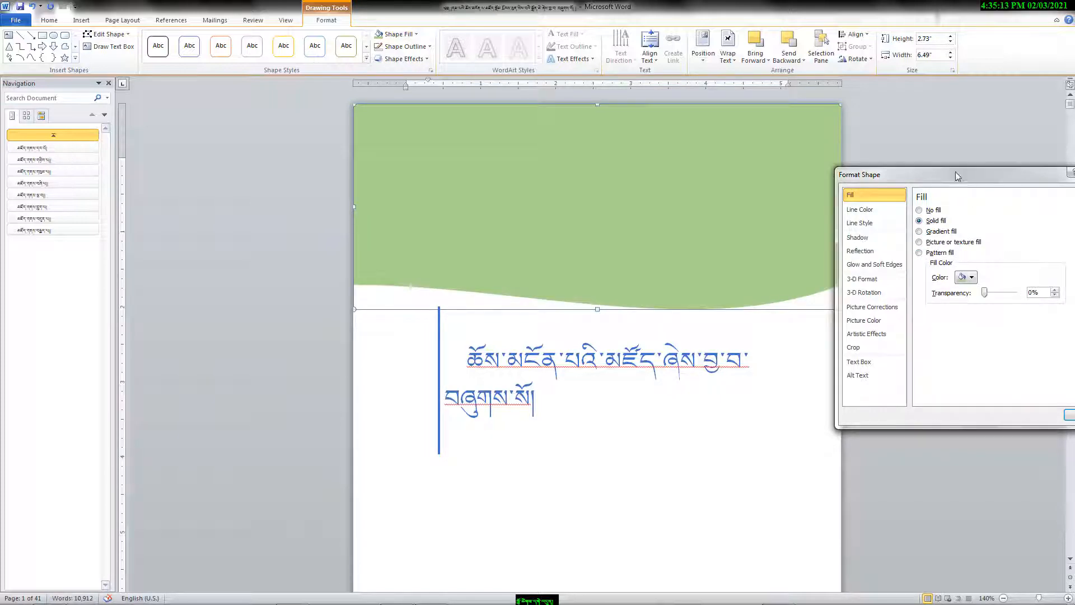
# Look through the cover shape's fill color choices and line color settings, and return to its fill options.
pyautogui.moveTo(960, 175); pyautogui.dragTo(904, 122)
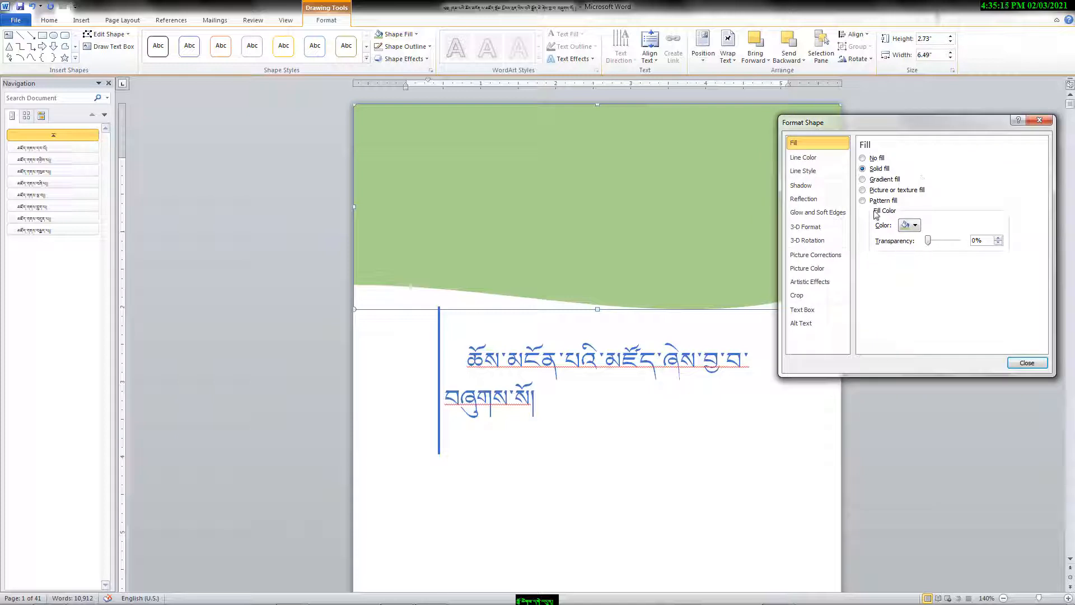
pyautogui.click(918, 230)
pyautogui.click(918, 230)
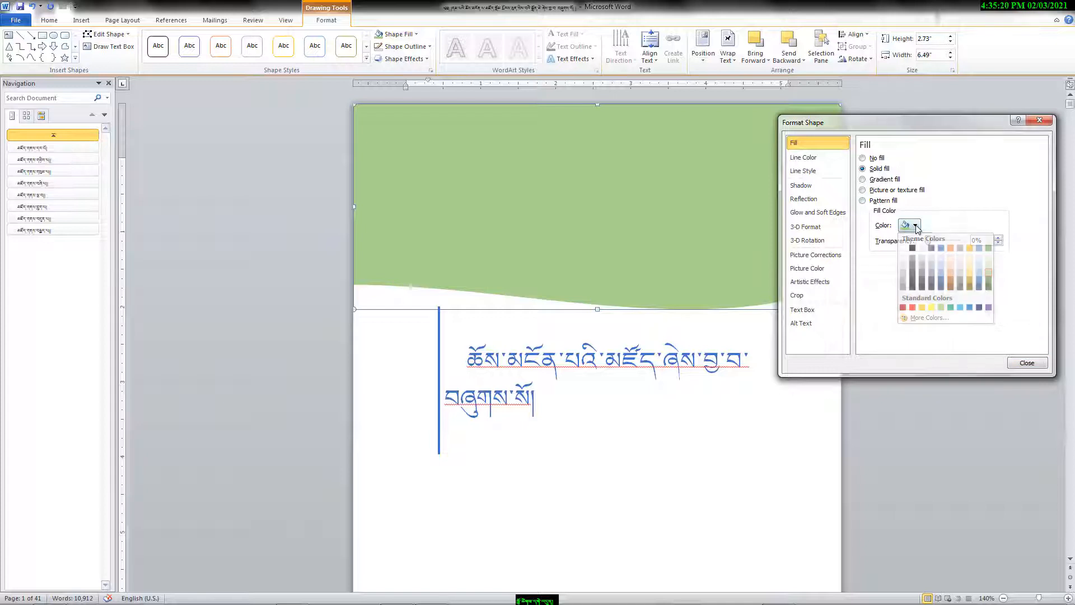
pyautogui.click(805, 159)
pyautogui.click(819, 144)
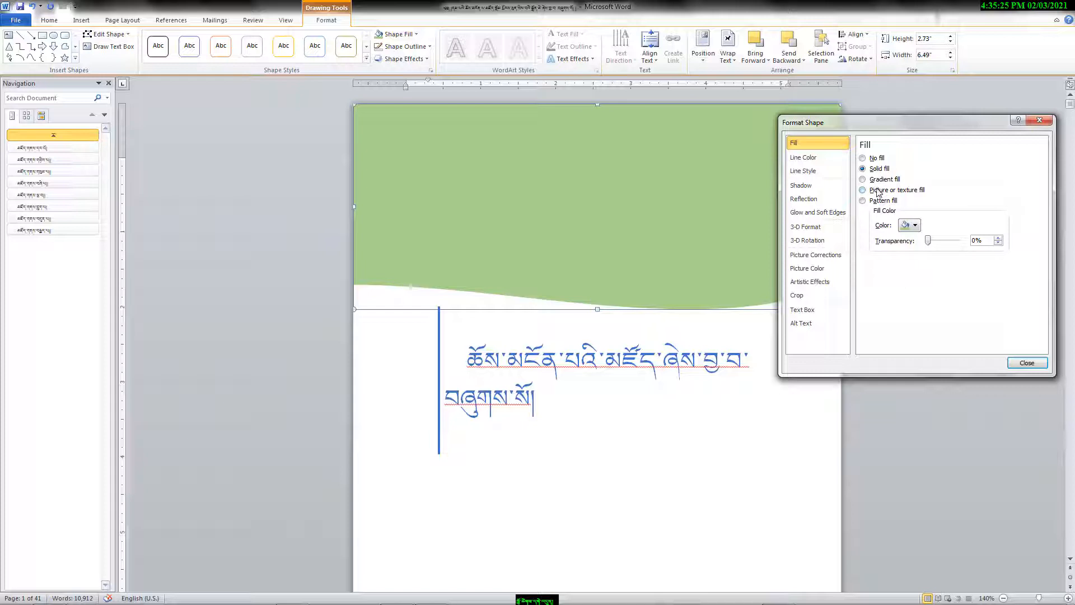
# Switch the cover shape to a gradient fill and delete the gradient's first stop.
pyautogui.click(873, 180)
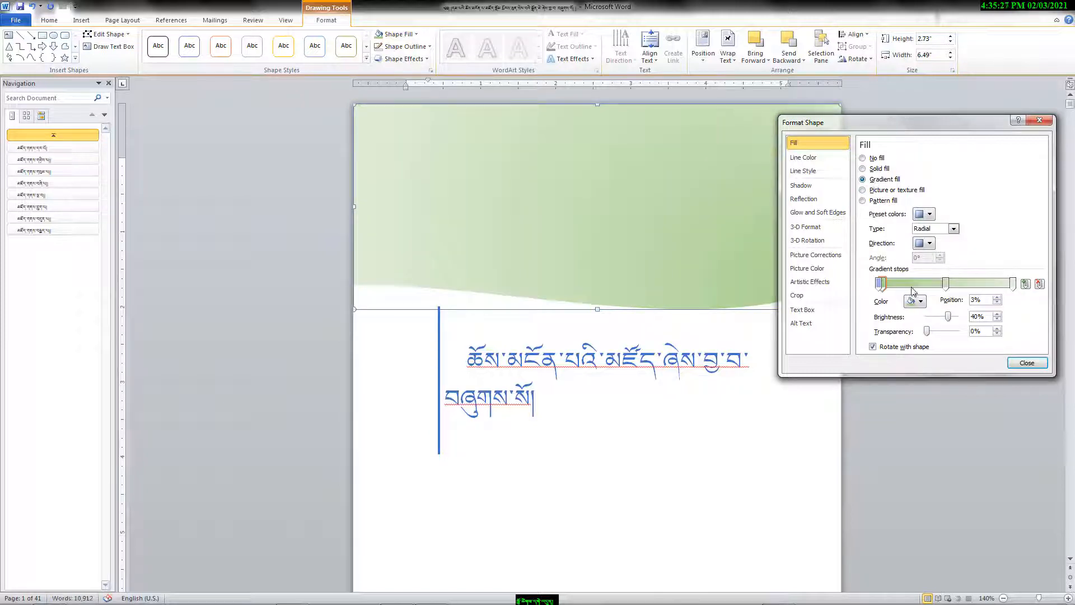
pyautogui.click(880, 286)
pyautogui.click(879, 286)
pyautogui.press('Delete')
pyautogui.press('Delete')
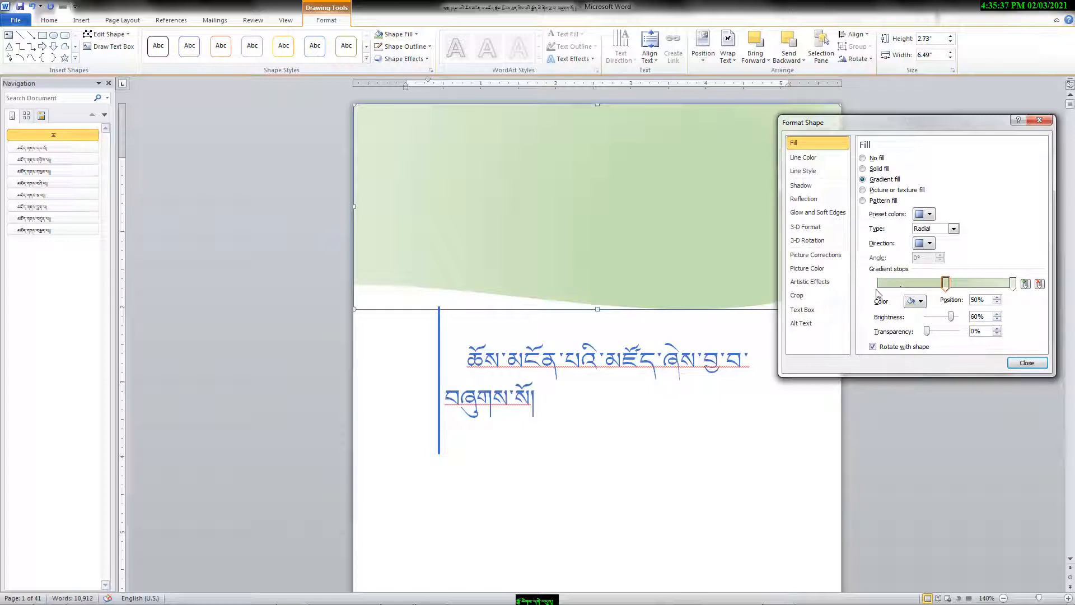
# Add a gradient stop at 4% and color it Green, Accent 6, Darker 25%.
pyautogui.click(884, 285)
pyautogui.click(918, 302)
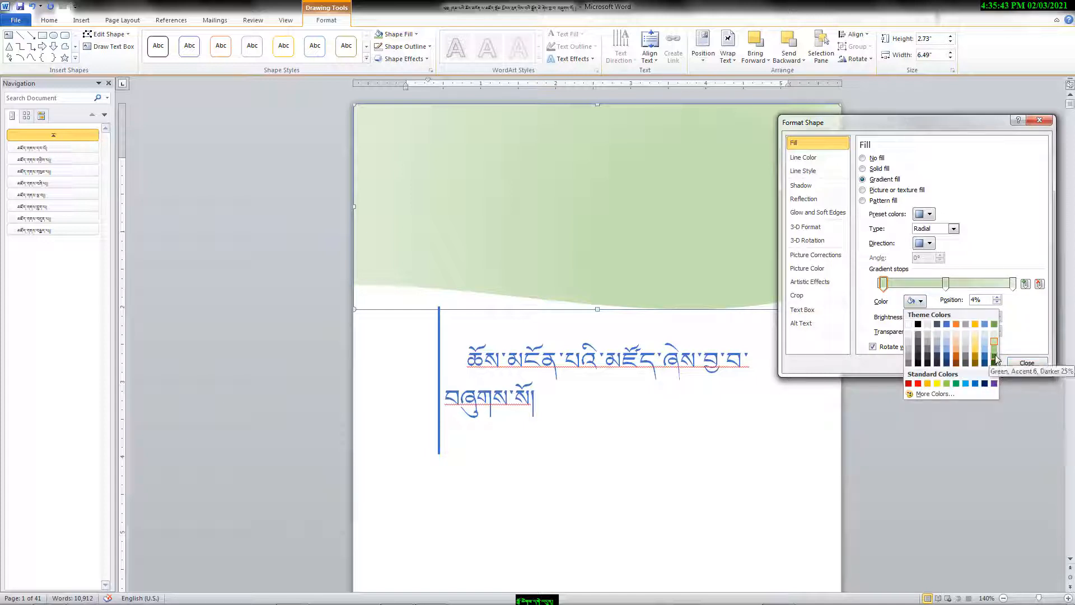
pyautogui.click(994, 354)
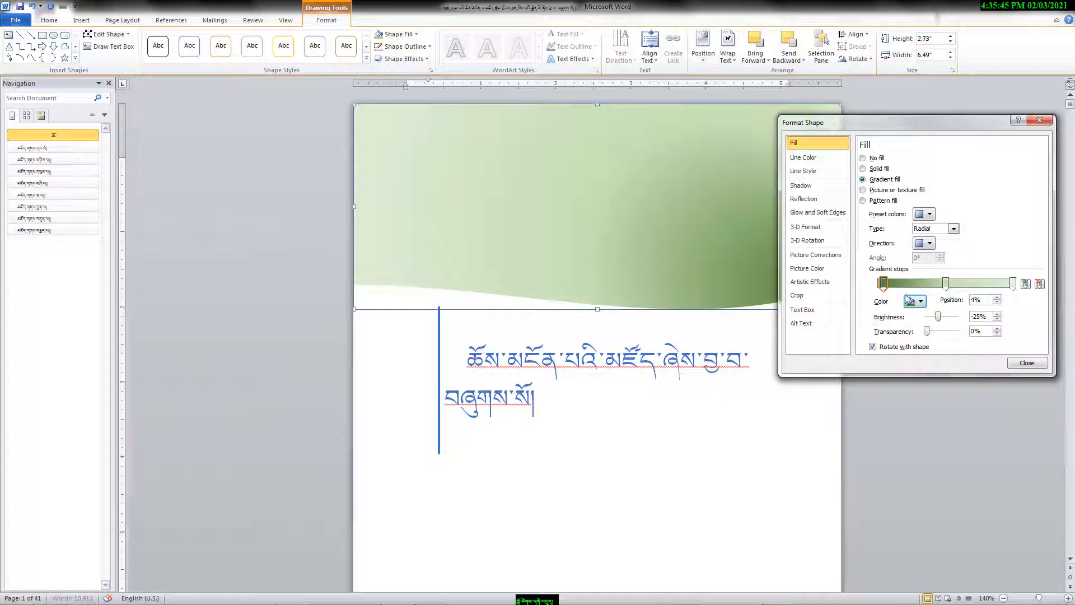
# Set the last gradient stop's transparency to 19%, look over the preset gradients without choosing one, and close the shape formatting.
pyautogui.click(946, 286)
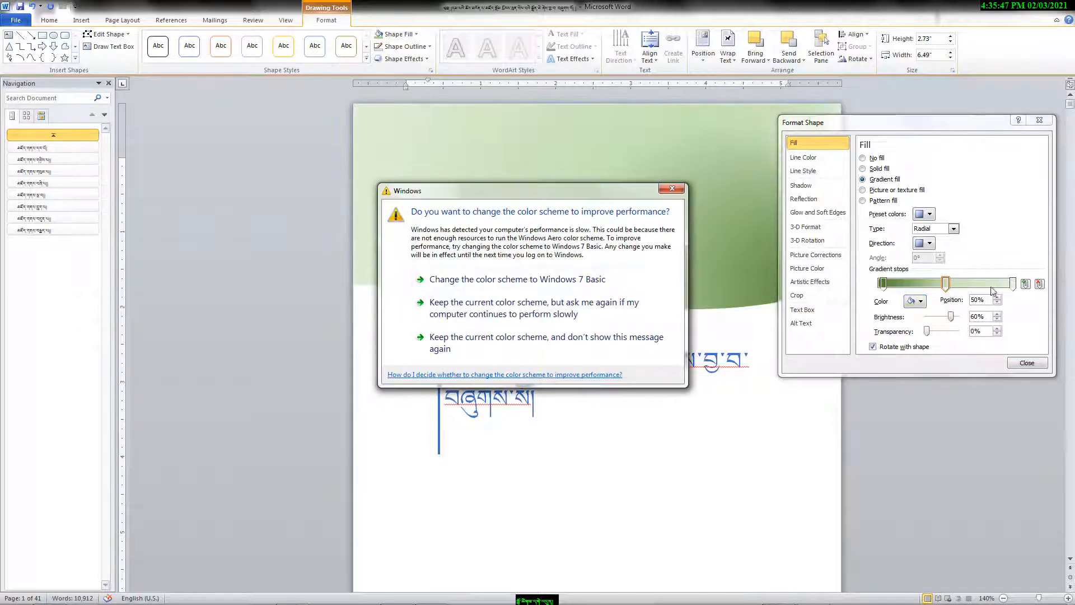
pyautogui.click(672, 189)
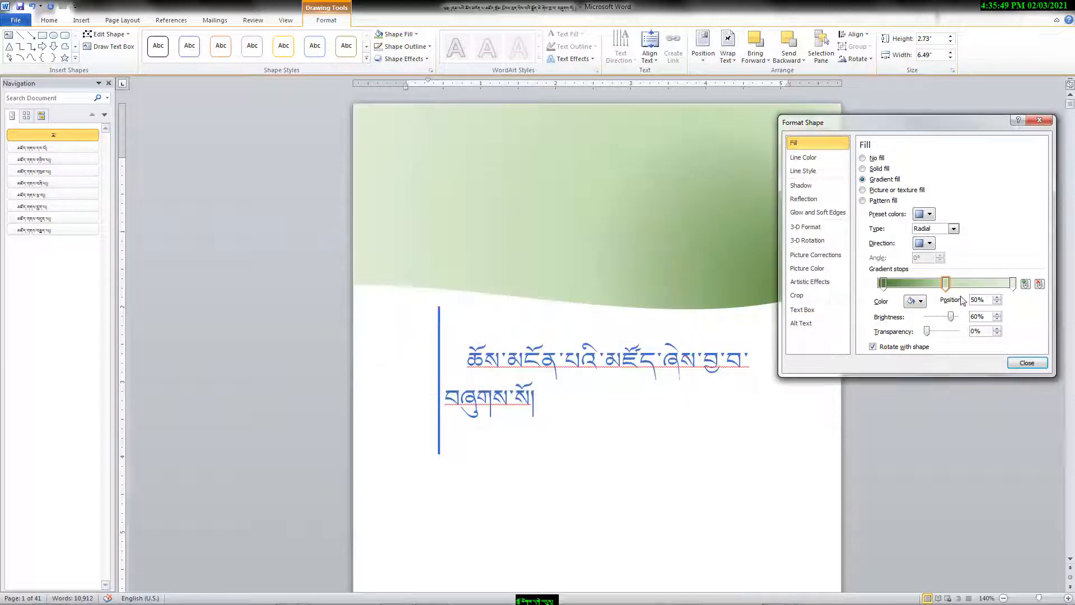
pyautogui.click(1013, 284)
pyautogui.moveTo(928, 331)
pyautogui.mouseDown()
pyautogui.moveTo(906, 341)
pyautogui.moveTo(934, 316)
pyautogui.moveTo(956, 317)
pyautogui.moveTo(933, 331)
pyautogui.mouseUp()
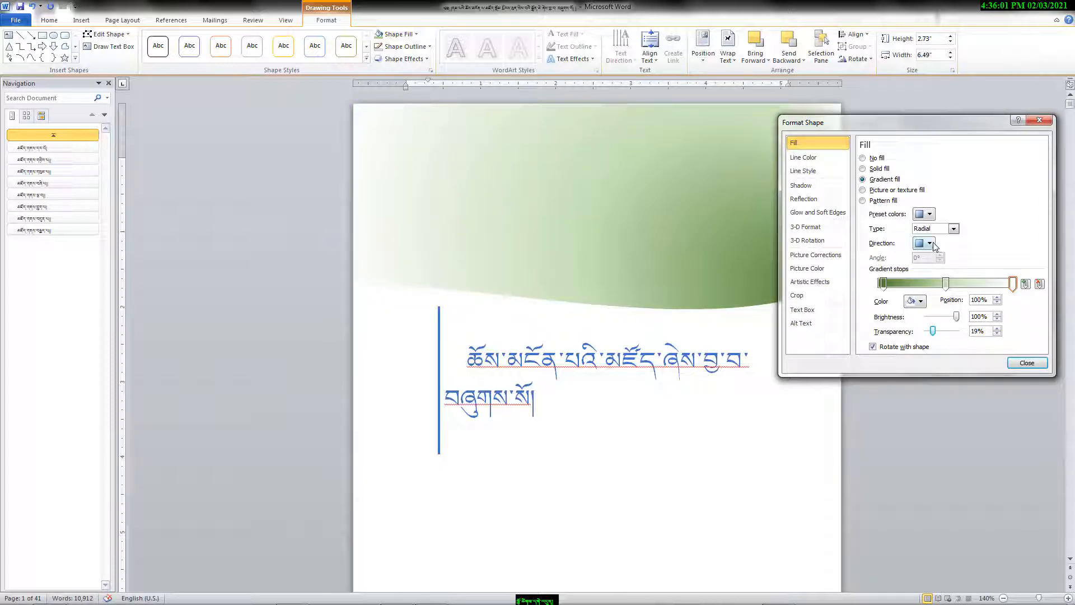
pyautogui.click(930, 215)
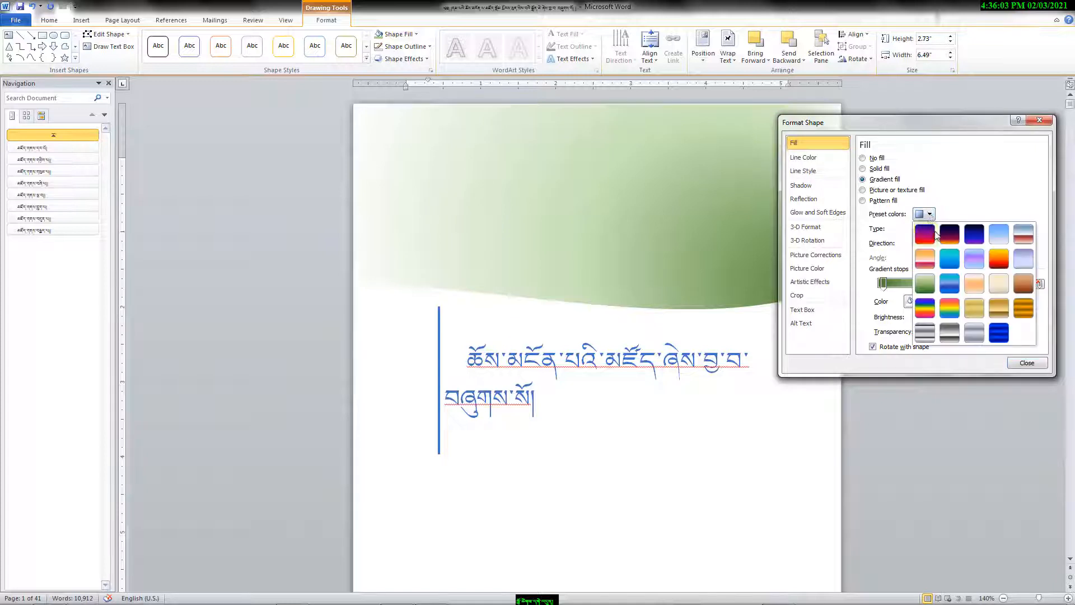
pyautogui.click(964, 182)
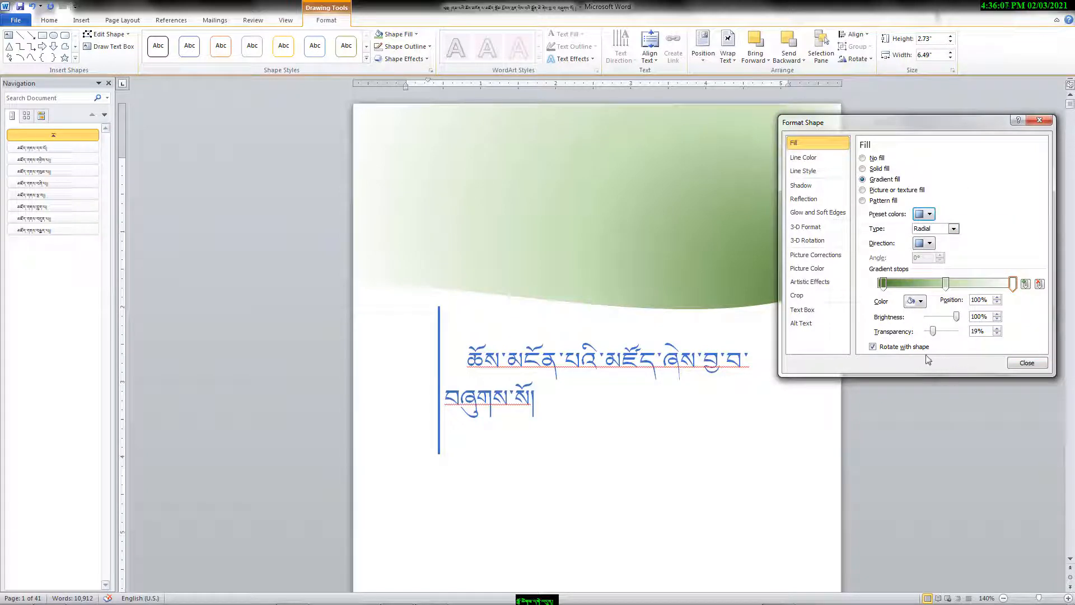
pyautogui.click(1027, 364)
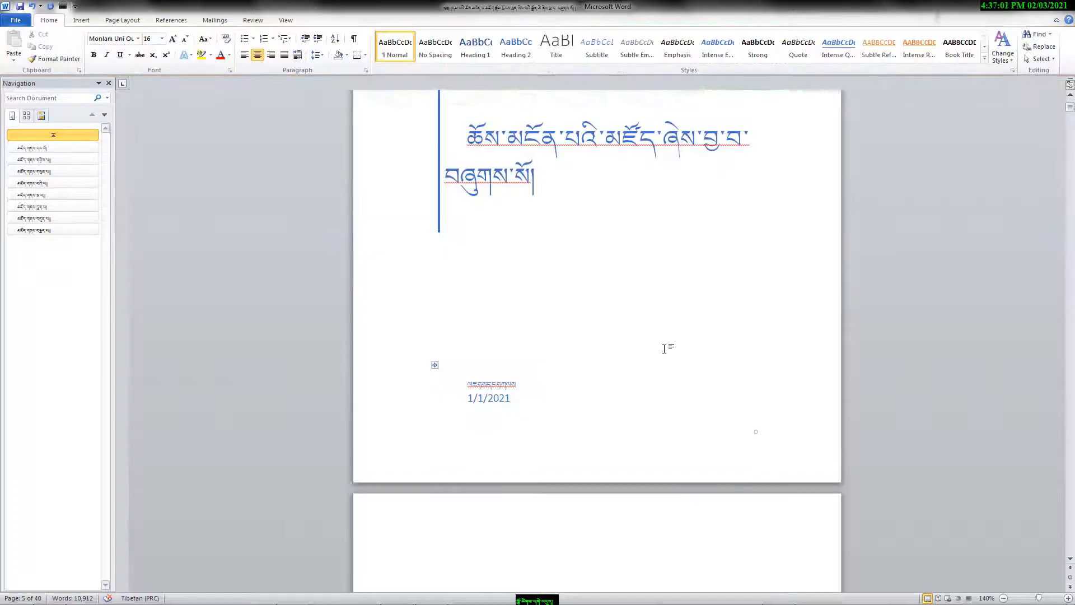
# Place the cursor on the blank page after the cover and start a new source for a citation there.
pyautogui.scroll(-6, 664, 348)
pyautogui.click(410, 187)
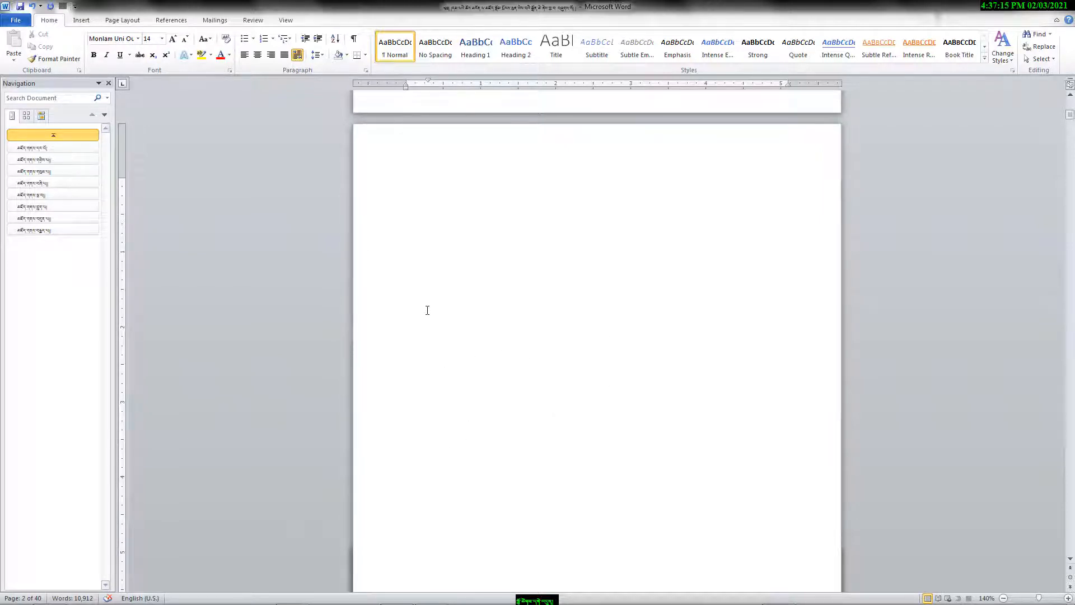
pyautogui.click(171, 20)
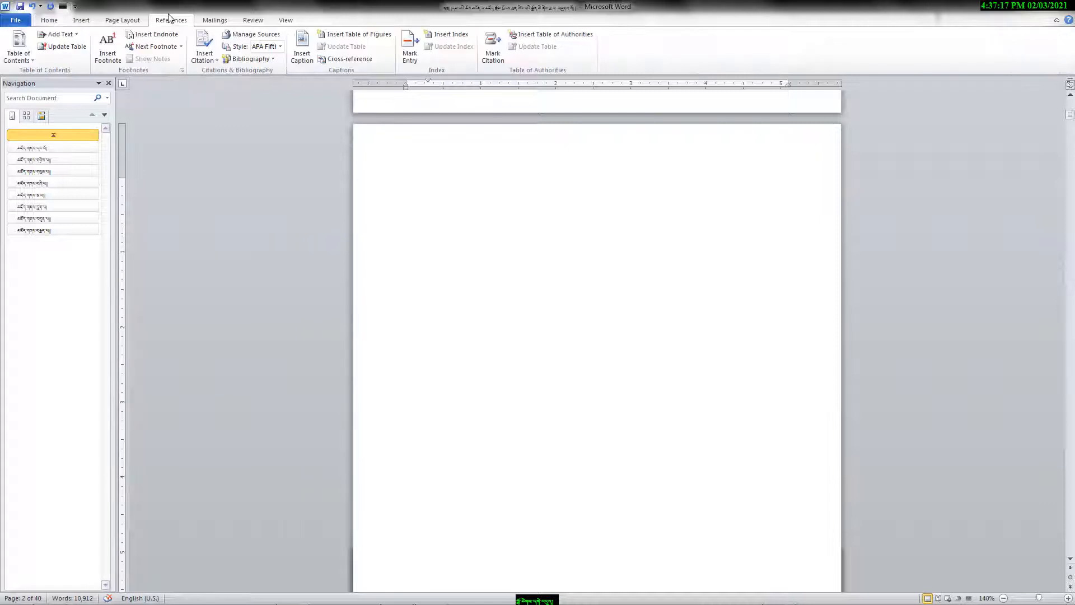
pyautogui.click(212, 60)
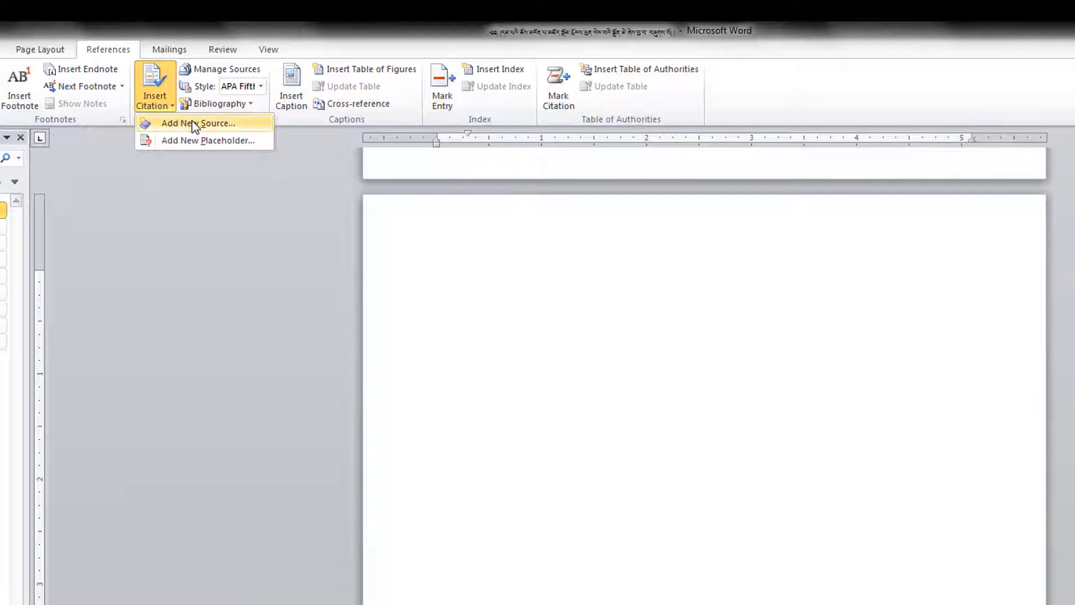
pyautogui.click(193, 124)
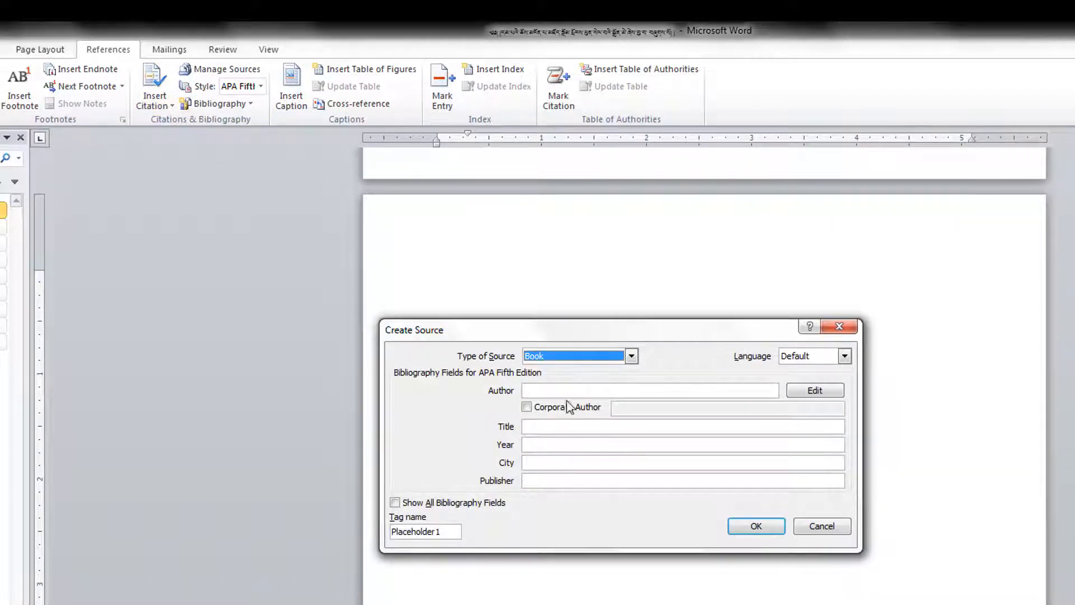
# Fill in the book source with the author's name, title མཛོད།, year ༢༠༢༡, city and publisher.
pyautogui.click(556, 389)
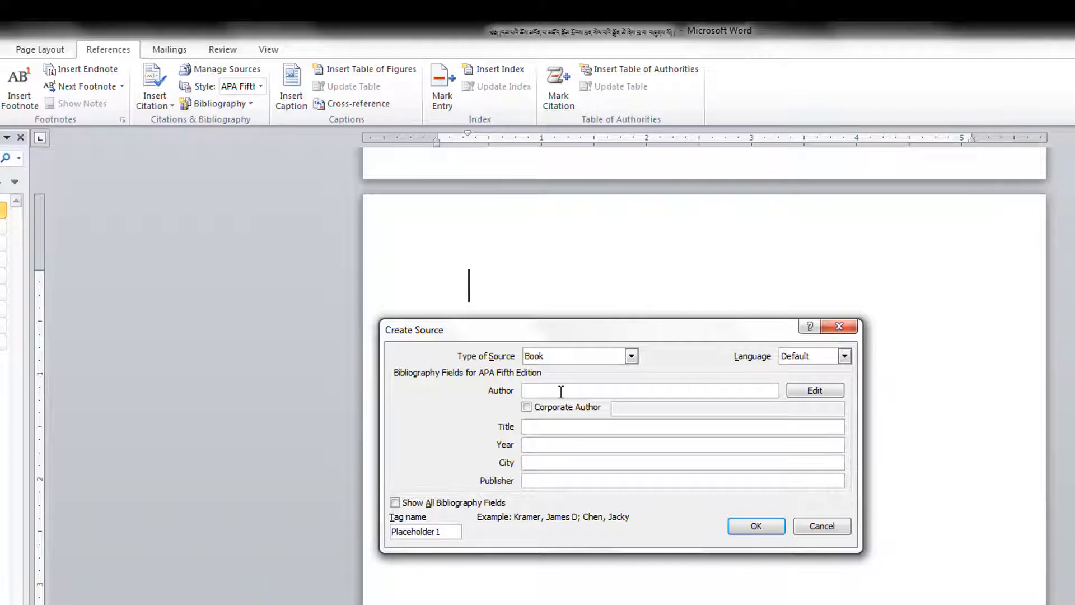
pyautogui.write('ཀ')
pyautogui.press('BackSpace')
pyautogui.write('ཀན་མཛེས།')
pyautogui.click(585, 426)
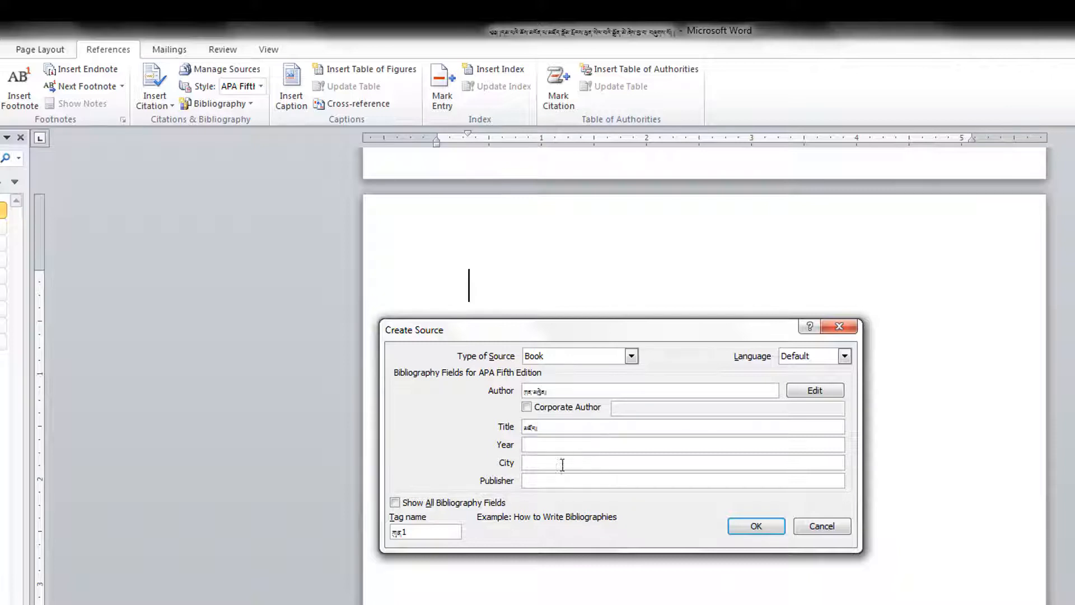
pyautogui.click(546, 442)
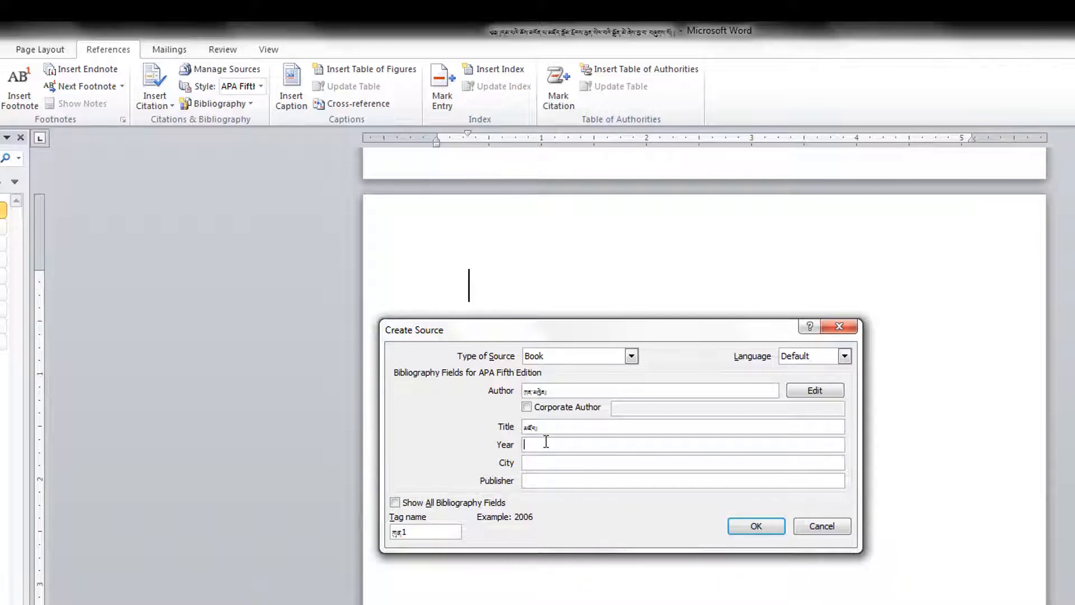
pyautogui.write('༢༠༢༡')
pyautogui.click(543, 468)
pyautogui.click(559, 482)
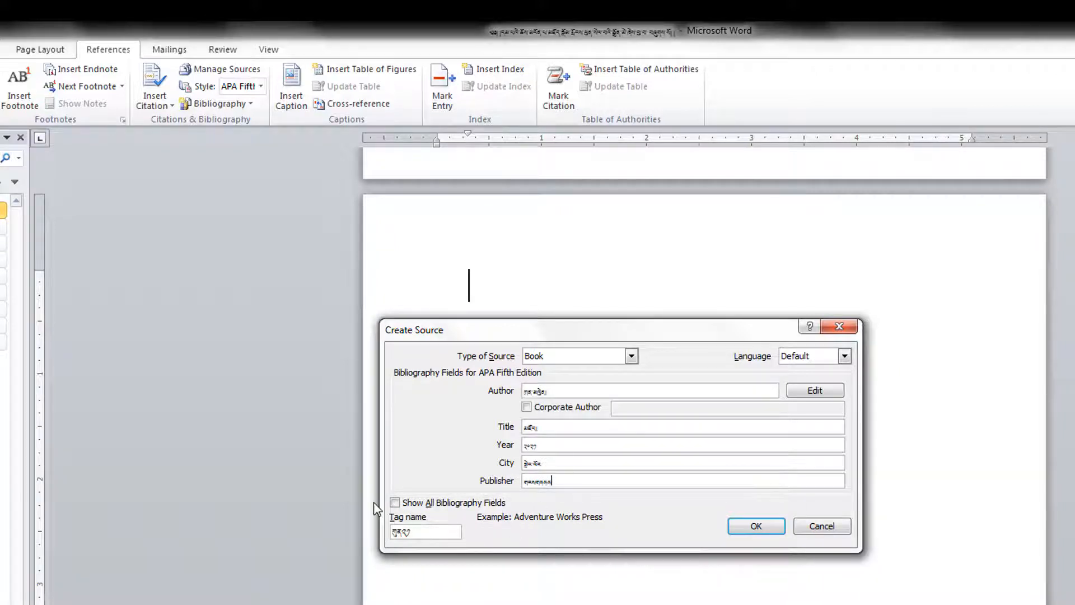
# Review the full set of bibliography fields, return to the short set, and insert the new source as a citation.
pyautogui.click(397, 503)
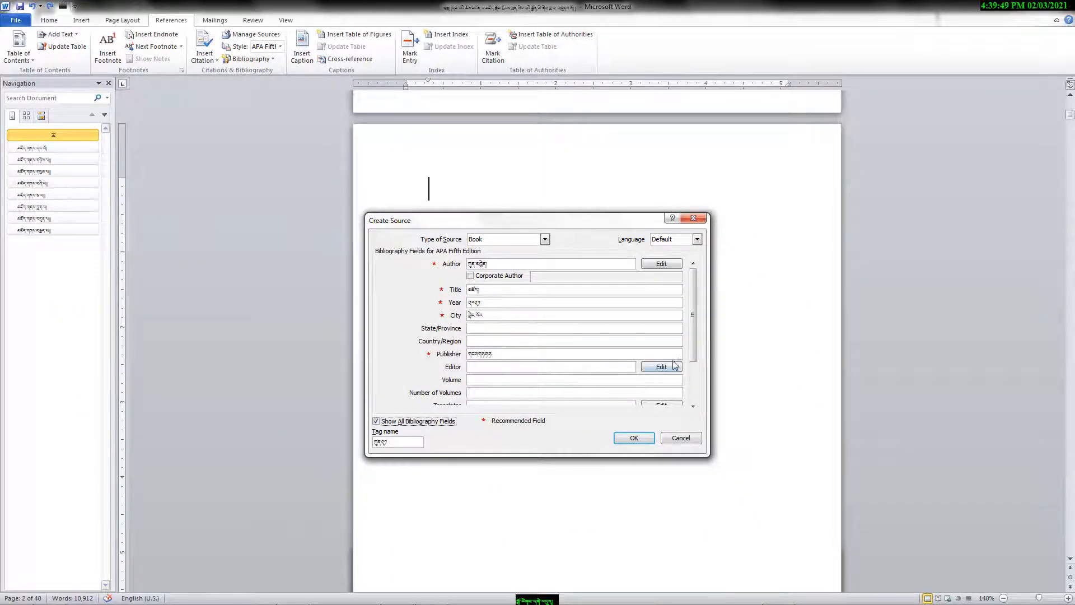
pyautogui.moveTo(693, 345); pyautogui.dragTo(698, 395)
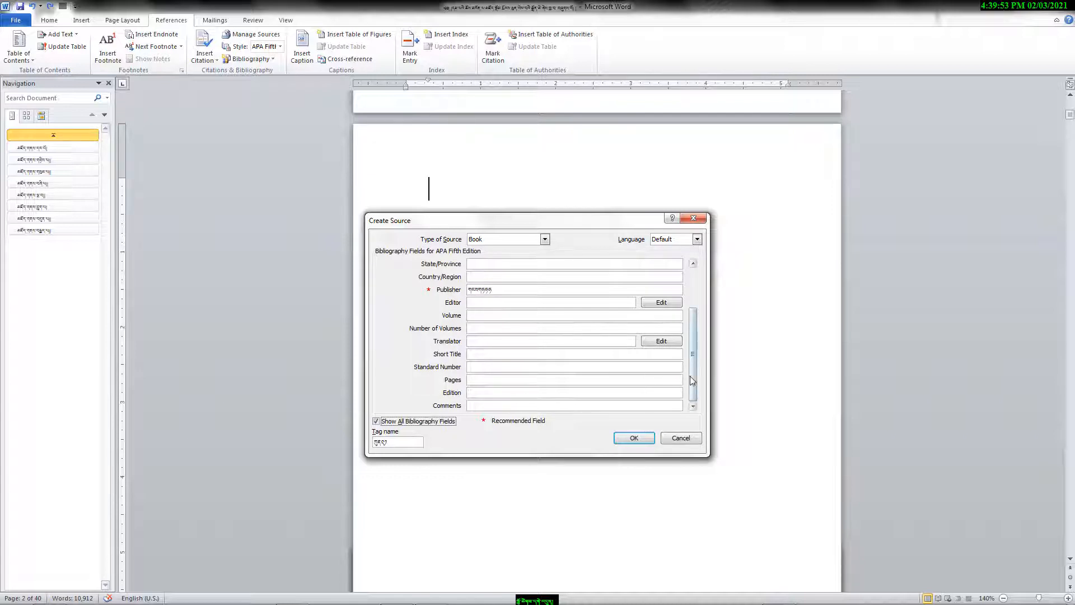
pyautogui.click(375, 422)
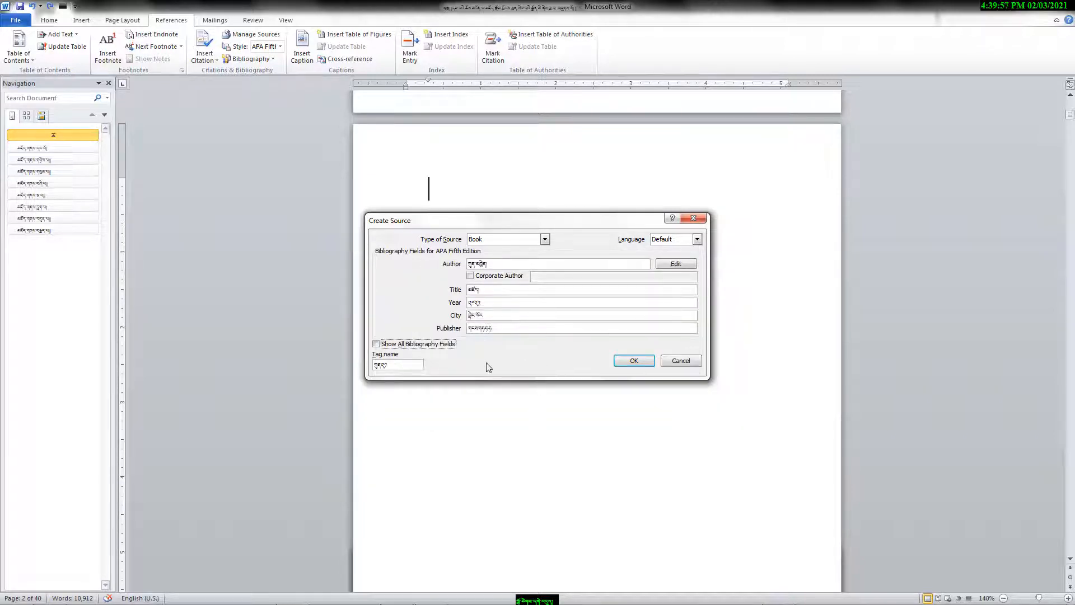
pyautogui.click(633, 360)
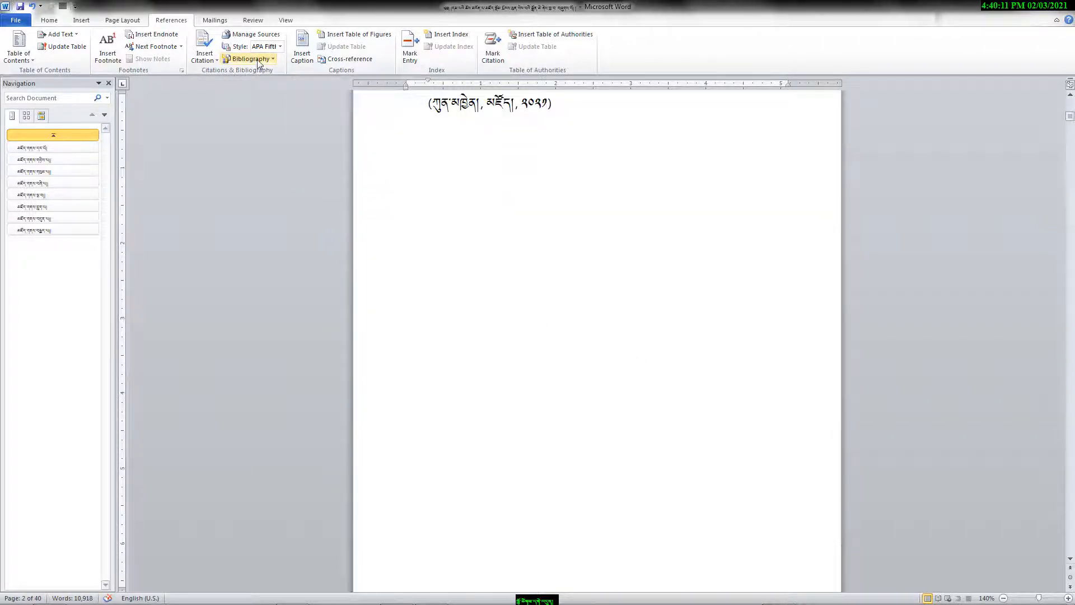
# Insert the built-in Bibliography on a new line below the citation.
pyautogui.click(251, 59)
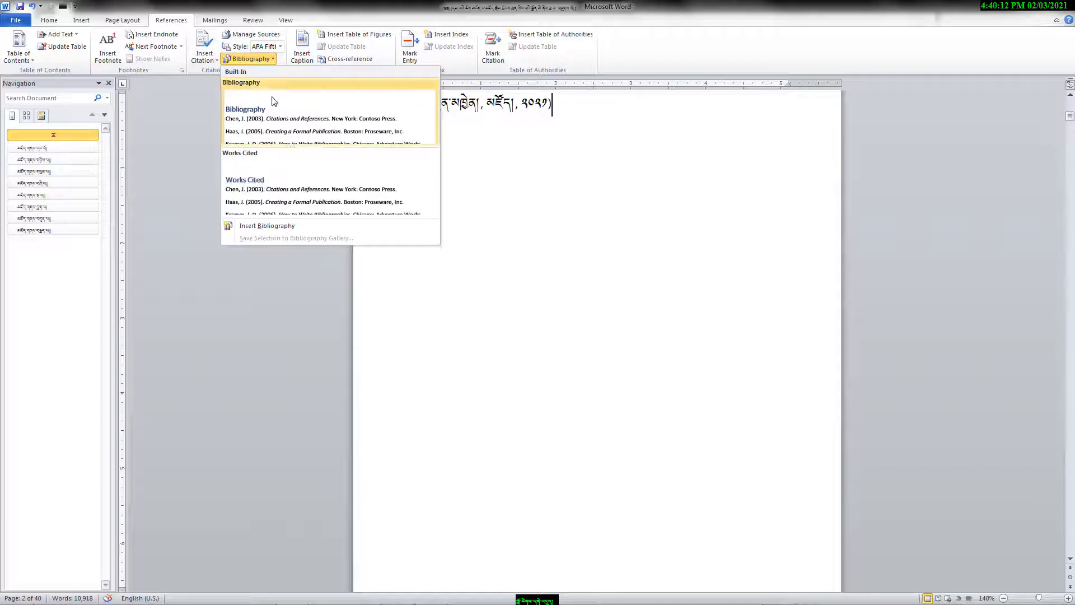
pyautogui.click(560, 102)
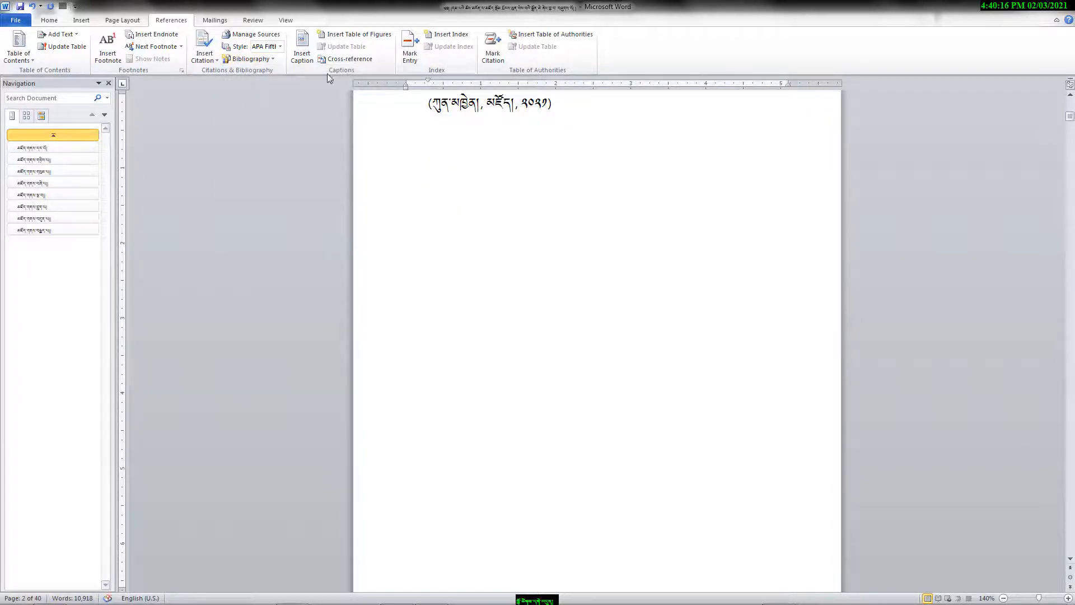
pyautogui.press('Return')
pyautogui.click(261, 60)
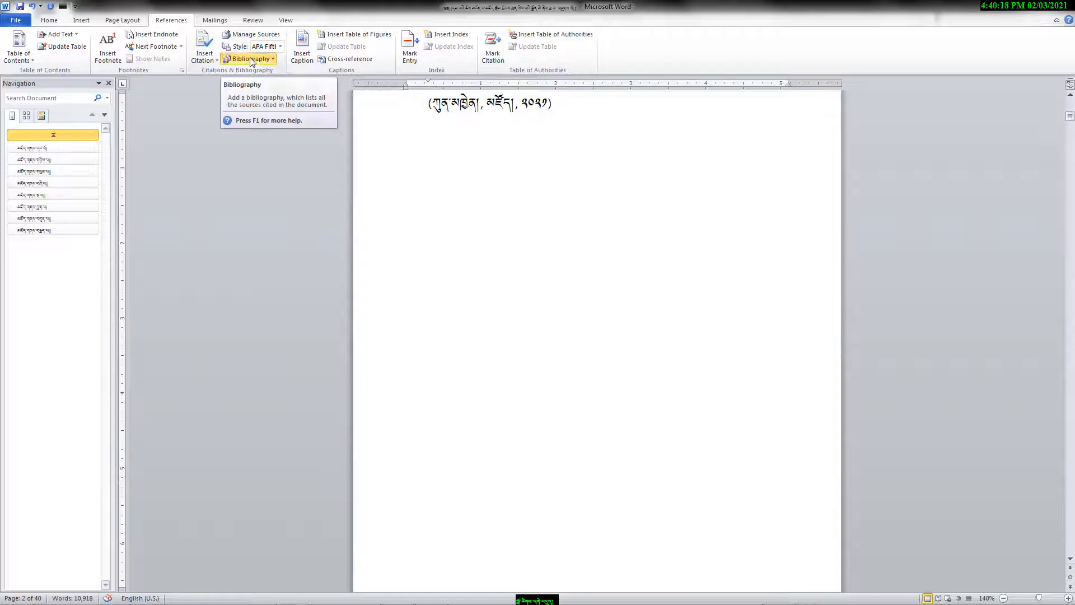
pyautogui.click(281, 131)
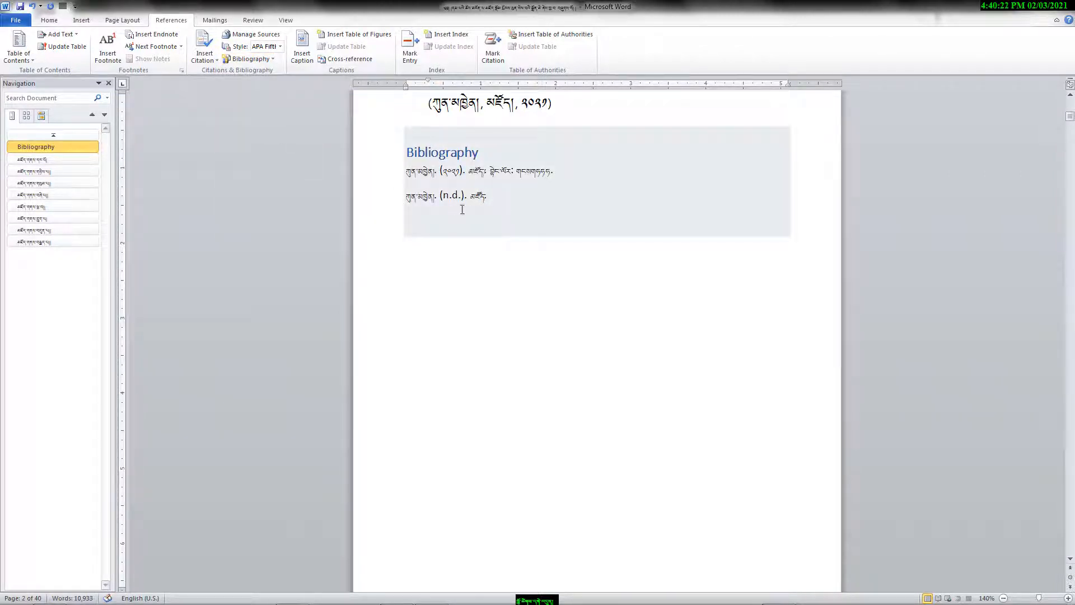
# Insert the built-in Works Cited list with the bibliography and revisit the available bibliography options.
pyautogui.click(252, 59)
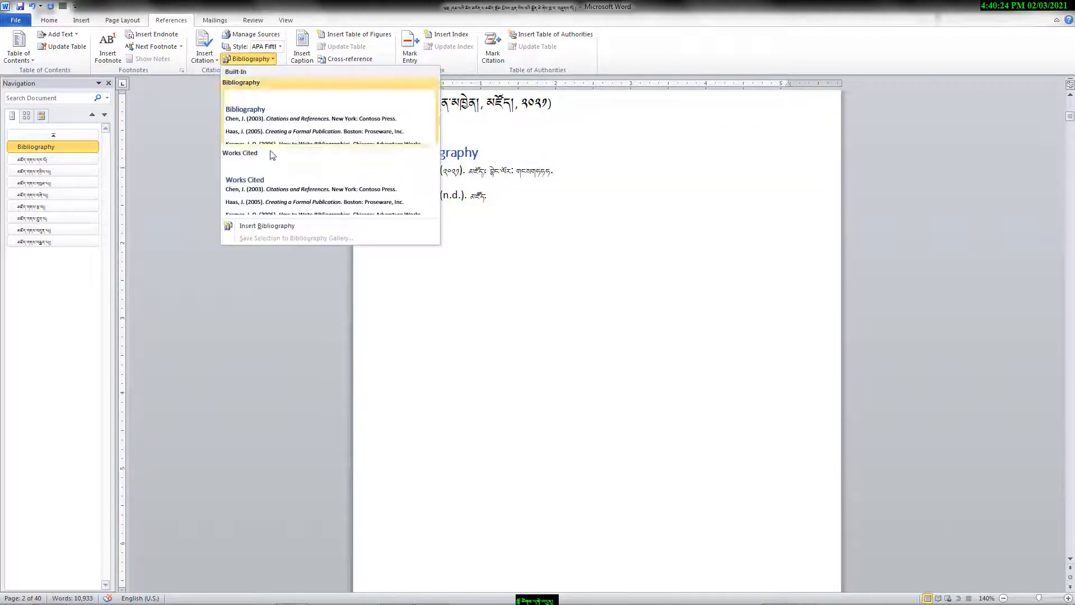
pyautogui.click(292, 203)
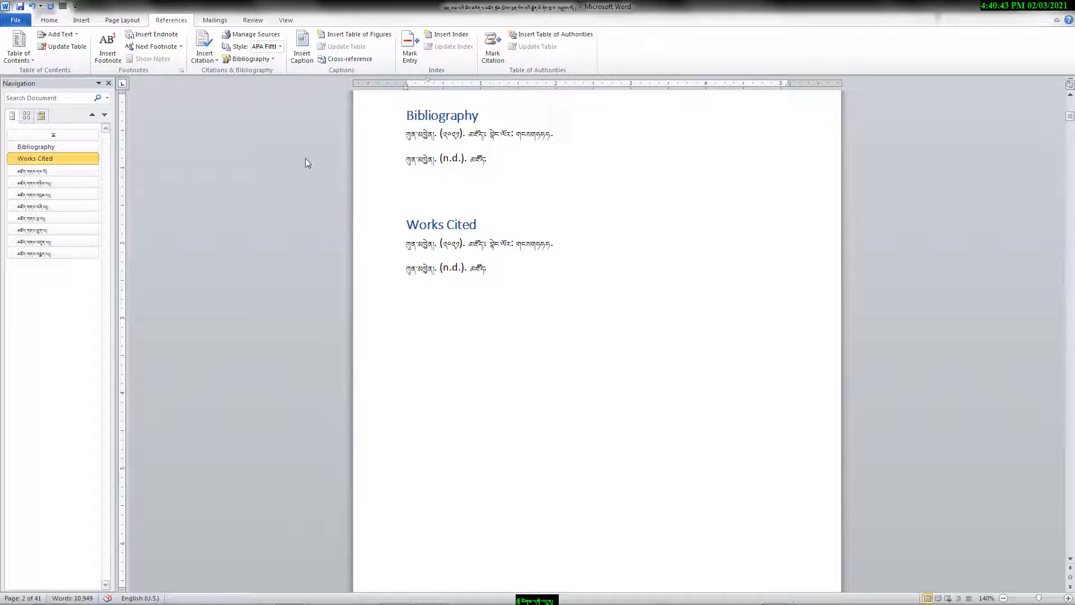
pyautogui.click(250, 59)
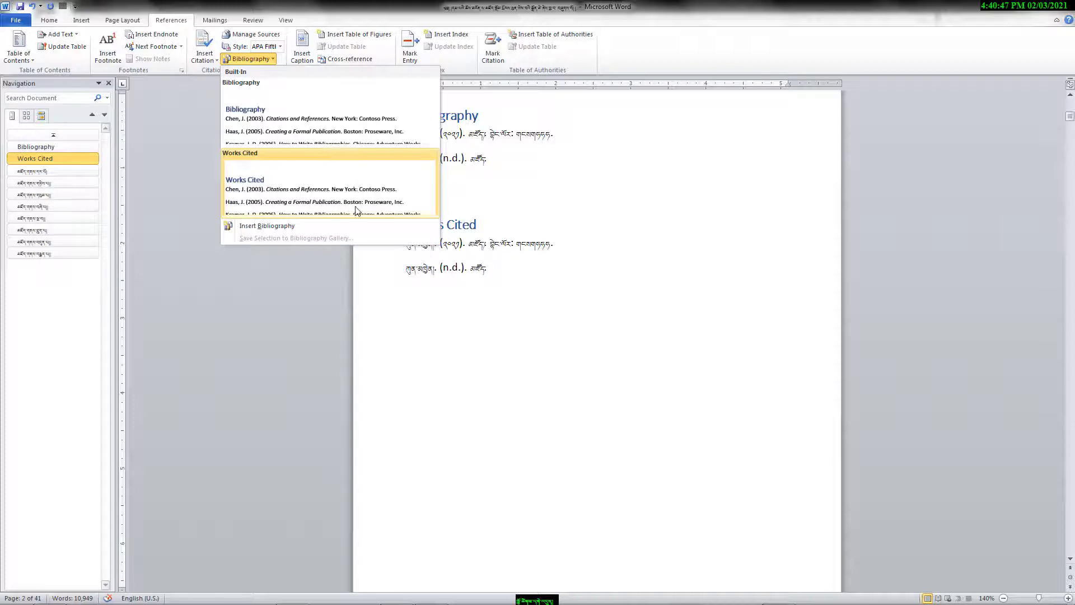
pyautogui.click(325, 226)
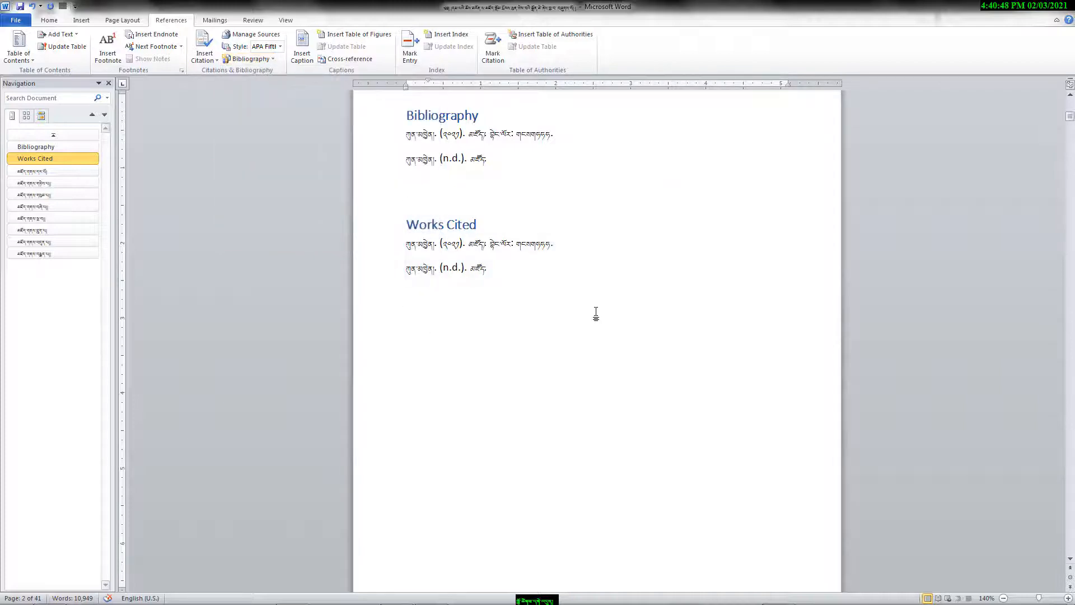
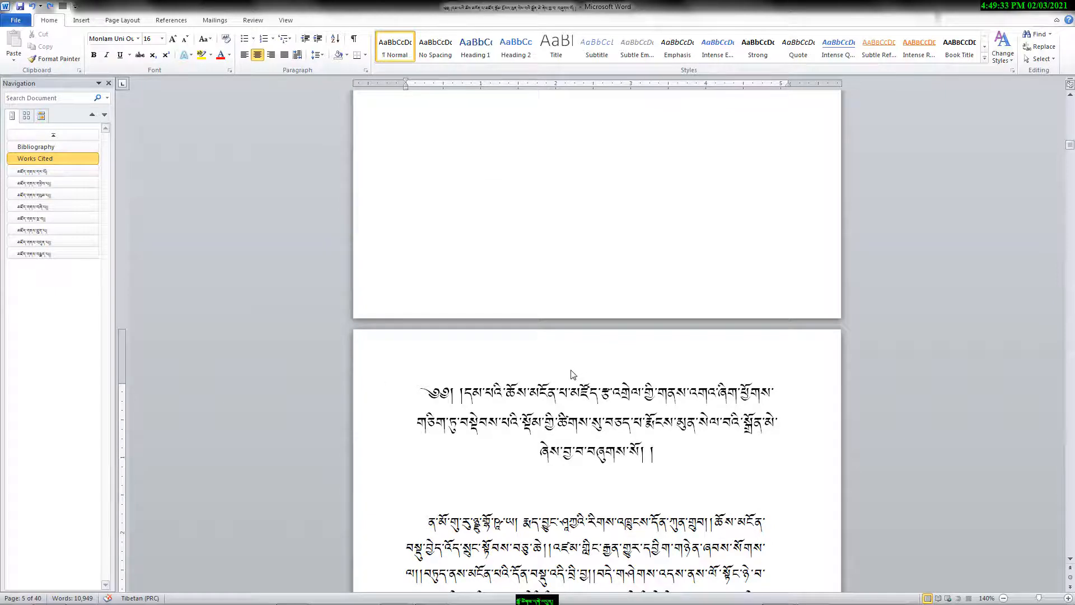
# Insert page numbers at the bottom of the pages in the Plain Number 3 style, starting from the Section 2 header.
pyautogui.click(673, 188)
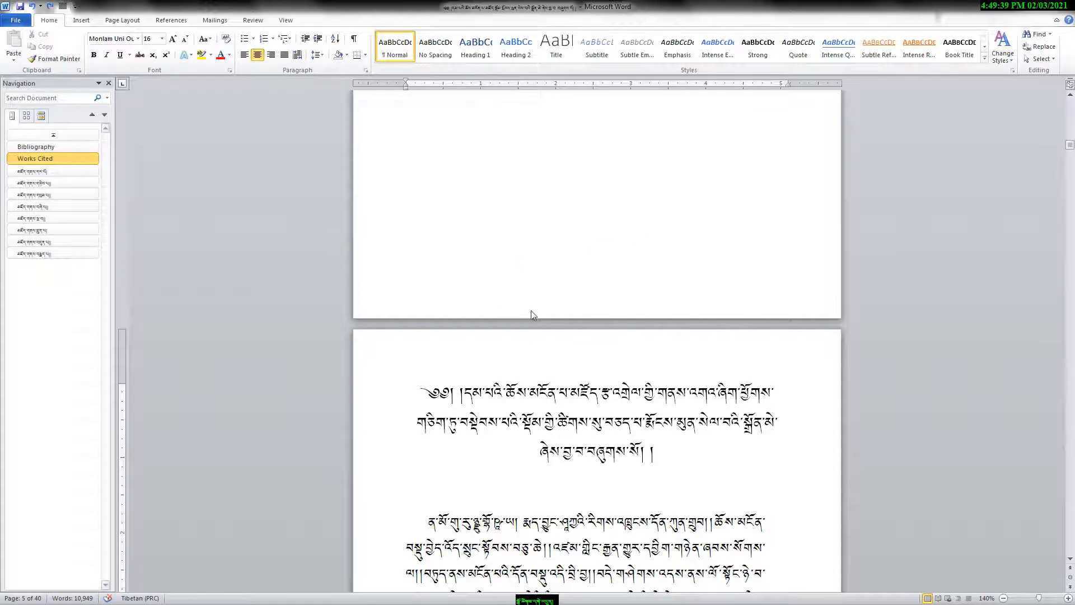
pyautogui.doubleClick(583, 359)
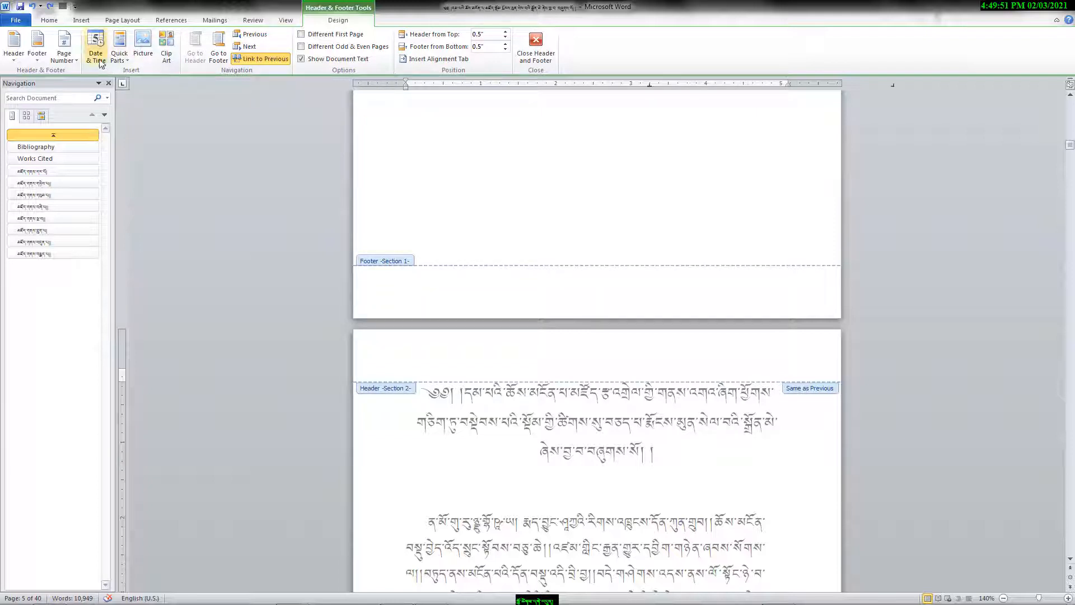
pyautogui.click(73, 62)
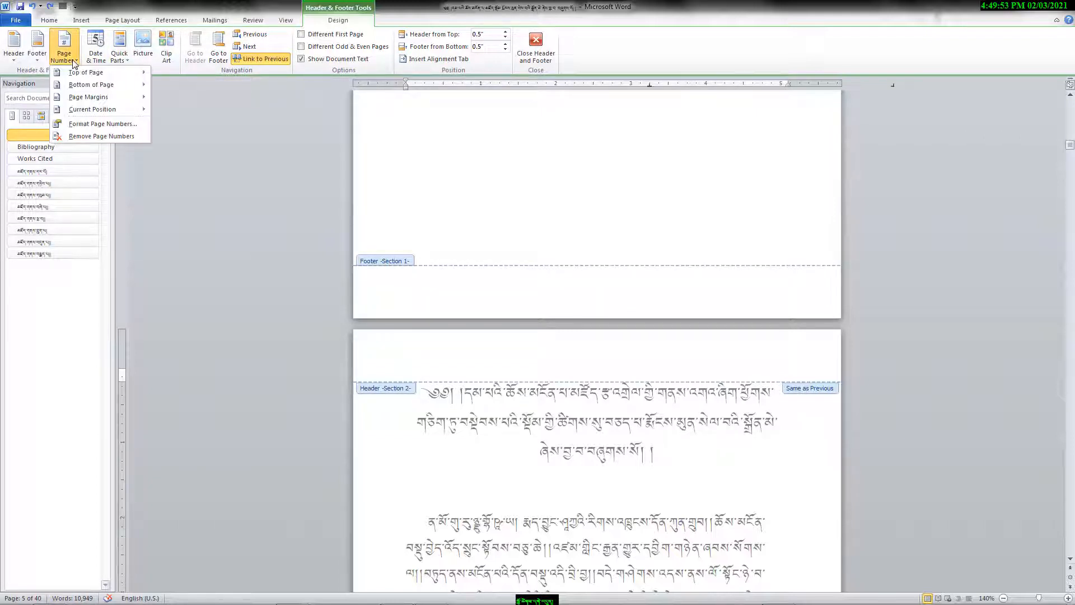
pyautogui.moveTo(92, 84)
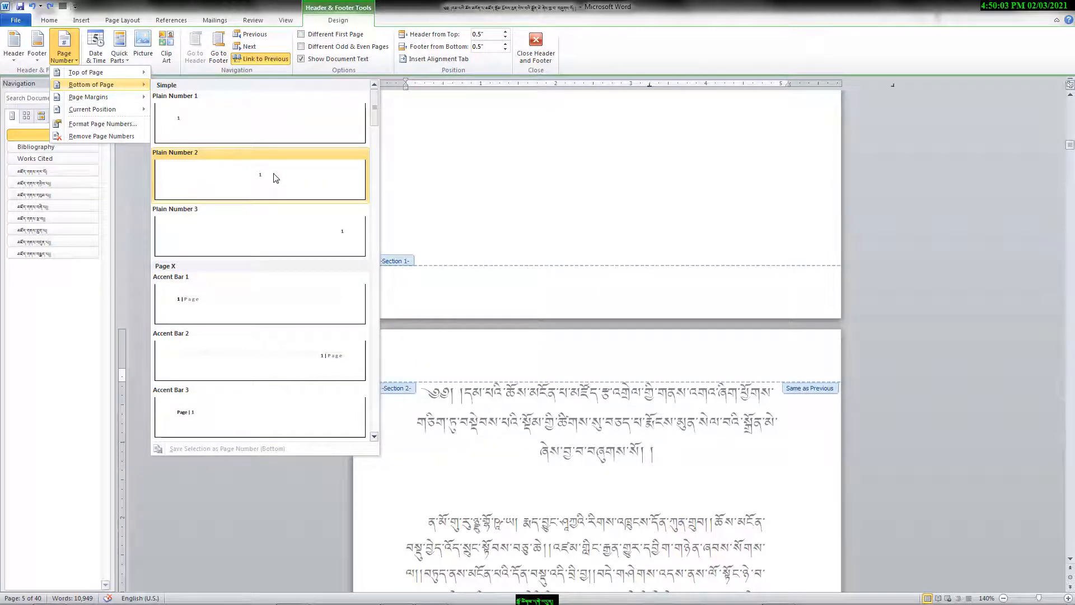
pyautogui.click(335, 230)
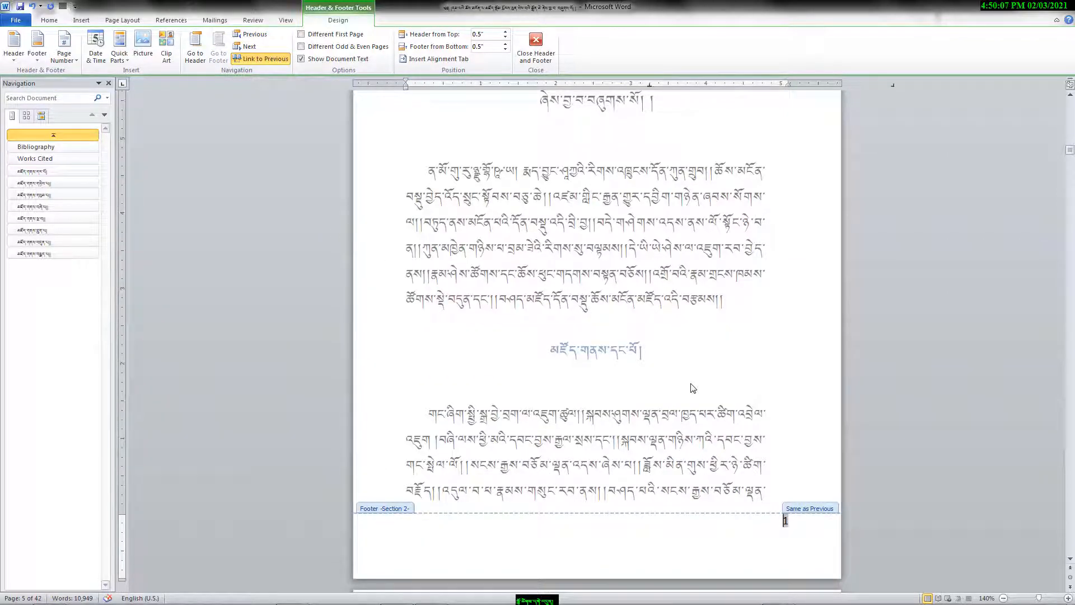
# Examine the footer page numbers on the front pages of Section 1 and the first text pages of Section 2.
pyautogui.scroll(2, 693, 388)
pyautogui.scroll(-3, 693, 387)
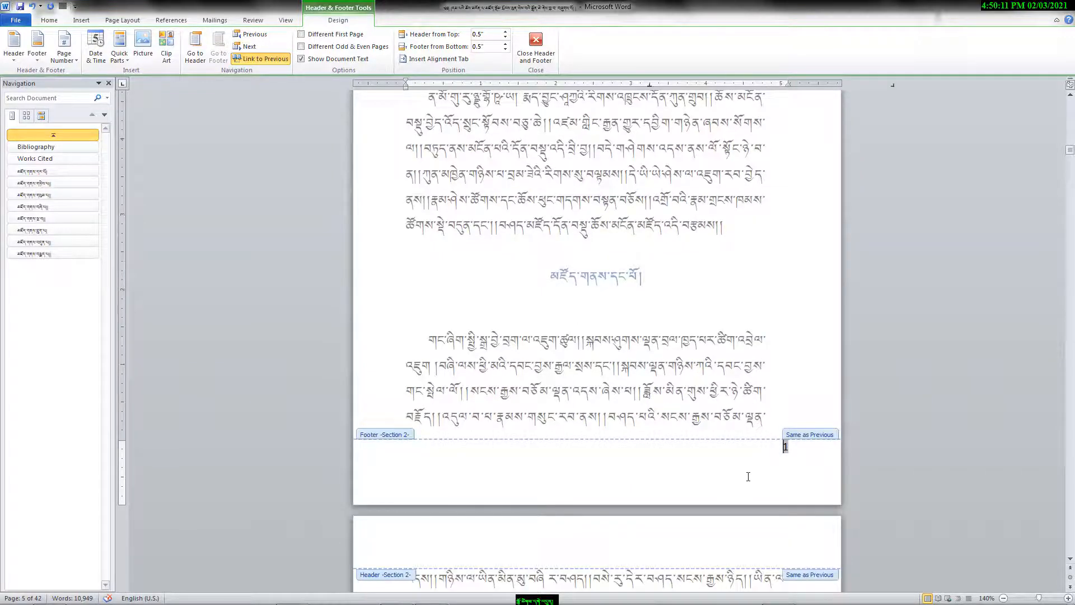
pyautogui.scroll(-10, 748, 476)
pyautogui.scroll(-5, 749, 477)
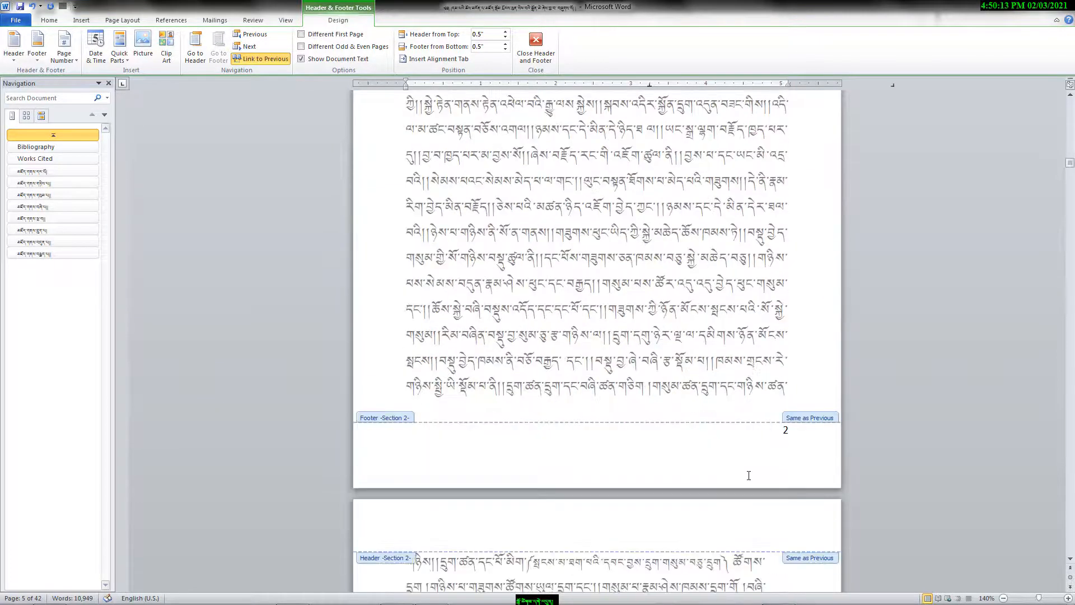
pyautogui.scroll(-10, 746, 478)
pyautogui.scroll(10, 747, 475)
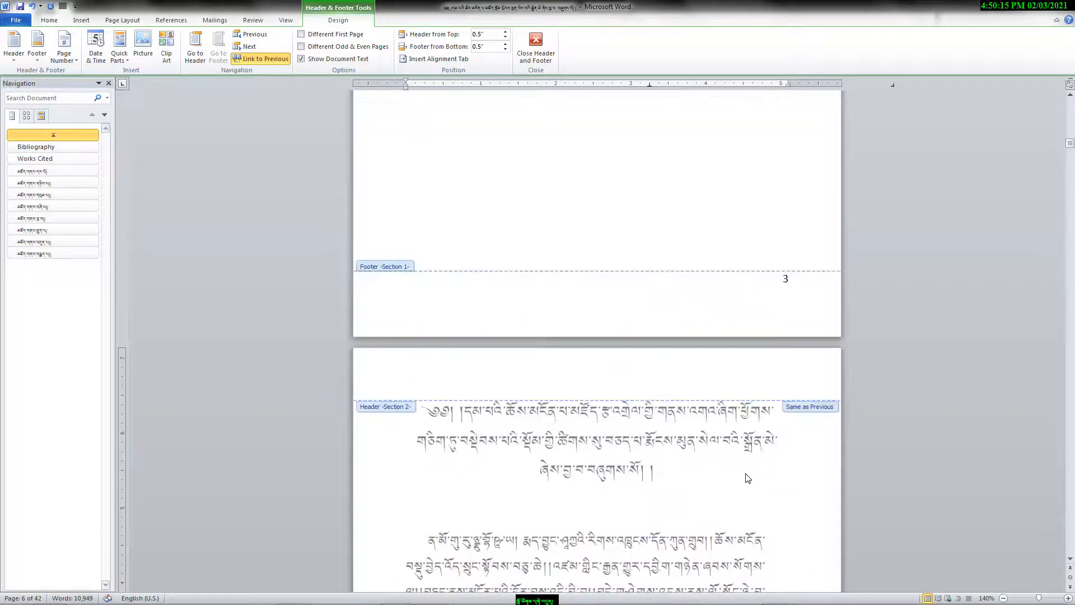
pyautogui.scroll(8, 647, 218)
pyautogui.scroll(3, 647, 218)
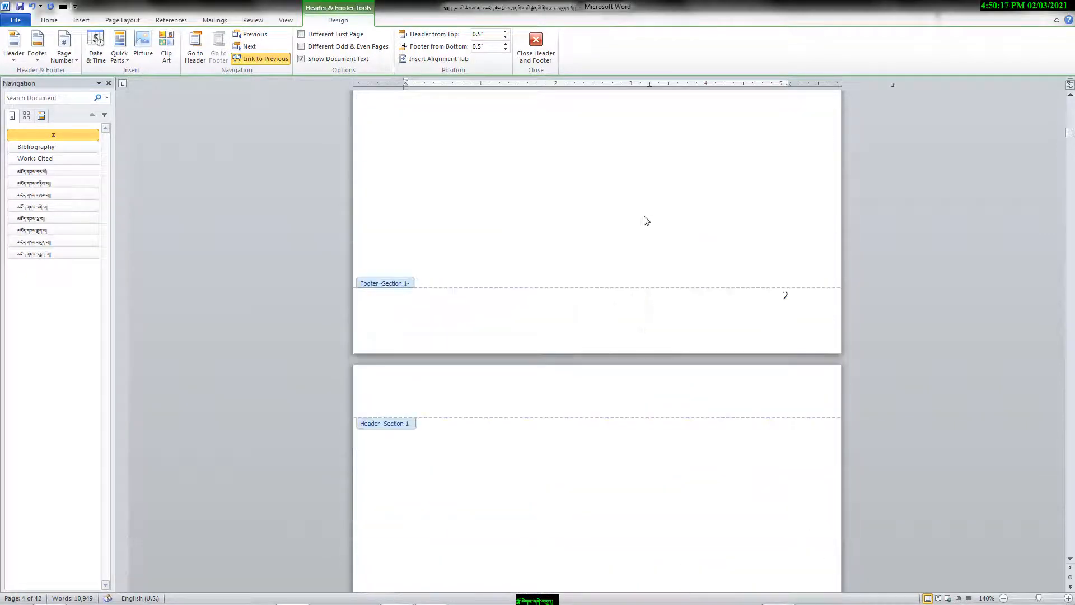
pyautogui.scroll(-14, 645, 244)
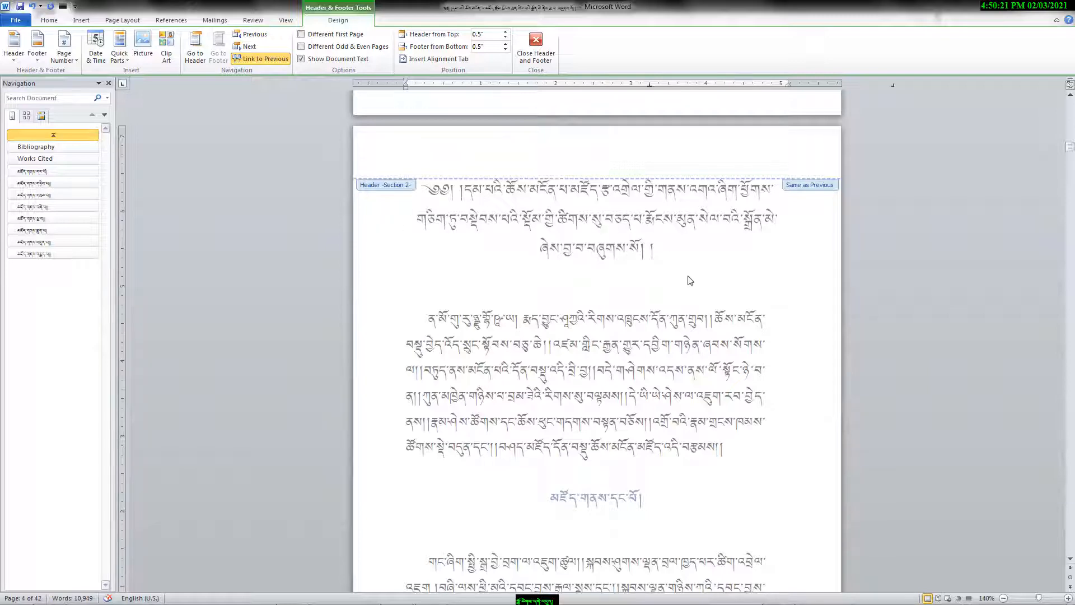
pyautogui.scroll(-6, 700, 280)
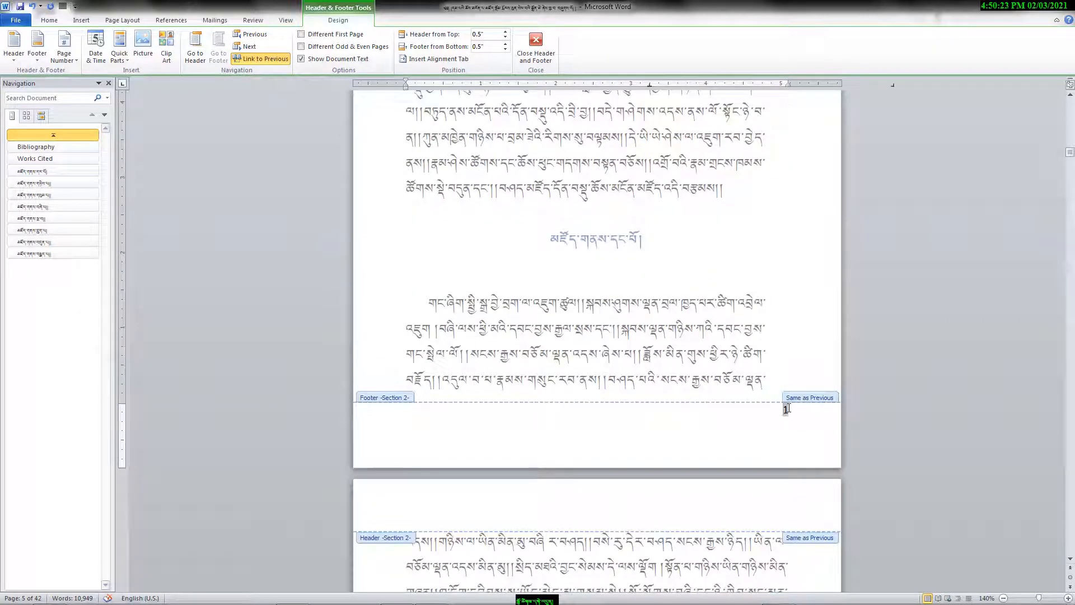
# Unlink the Section 2 footer from the previous section, leaving Different First Page off.
pyautogui.doubleClick(789, 410)
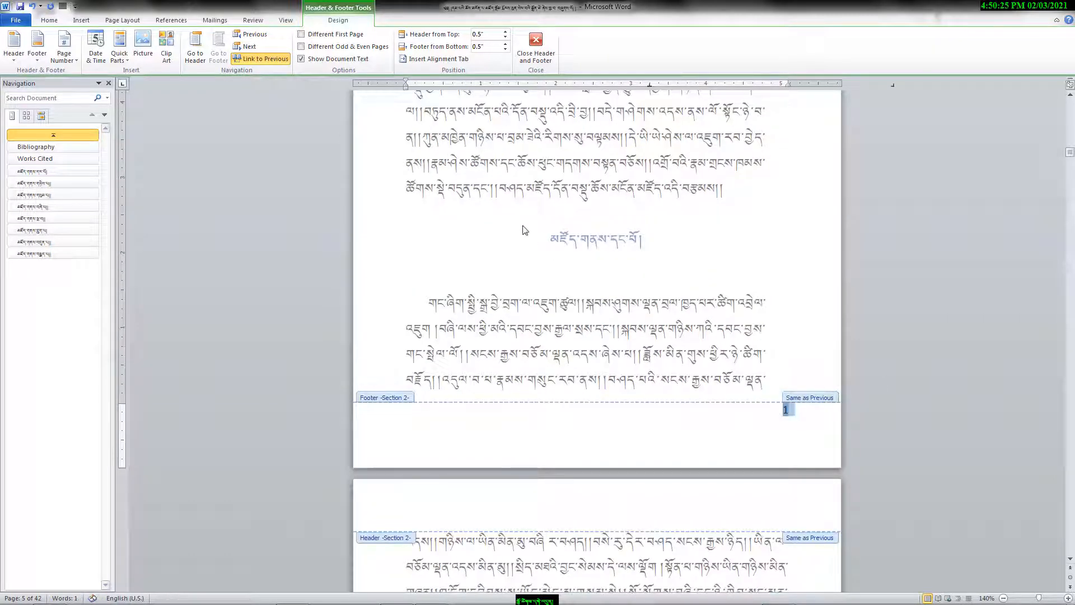
pyautogui.click(302, 33)
pyautogui.click(300, 35)
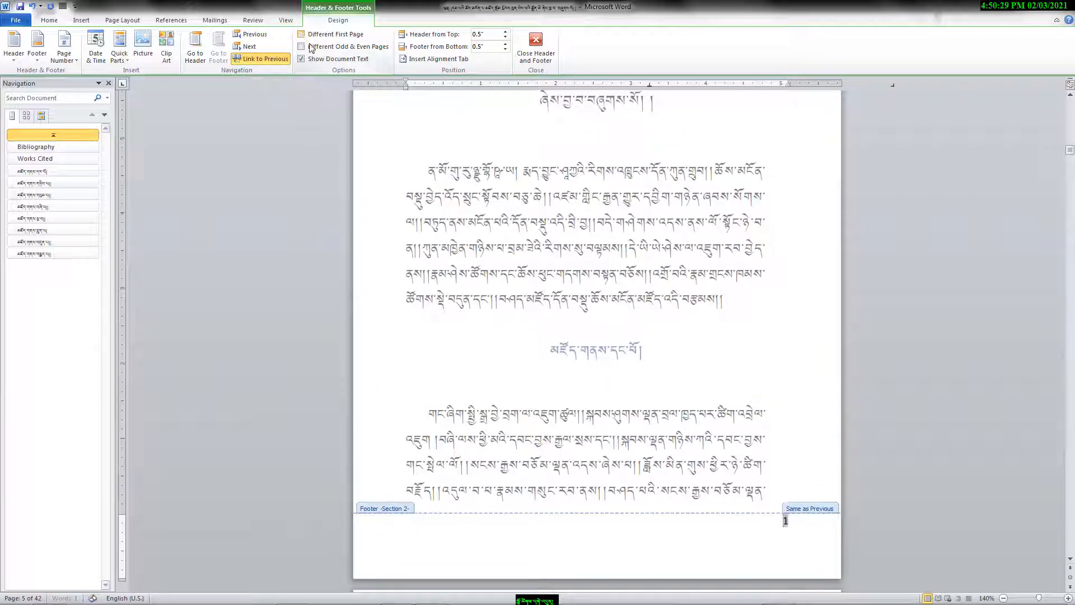
pyautogui.click(263, 61)
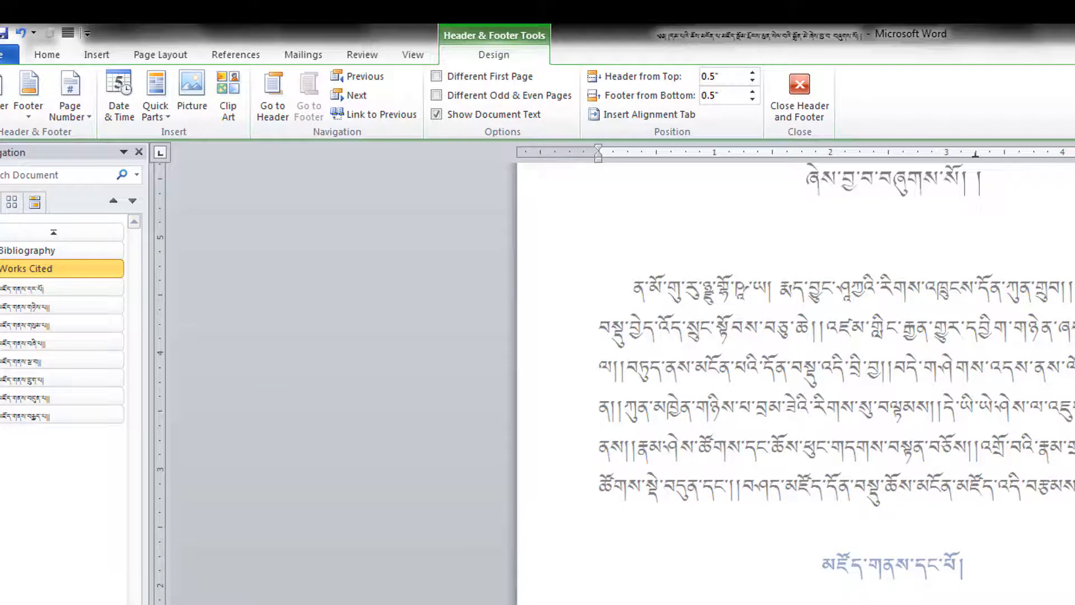
# Format the Section 2 page numbers as 1, 2, 3 with numbering starting at 1.
pyautogui.click(84, 109)
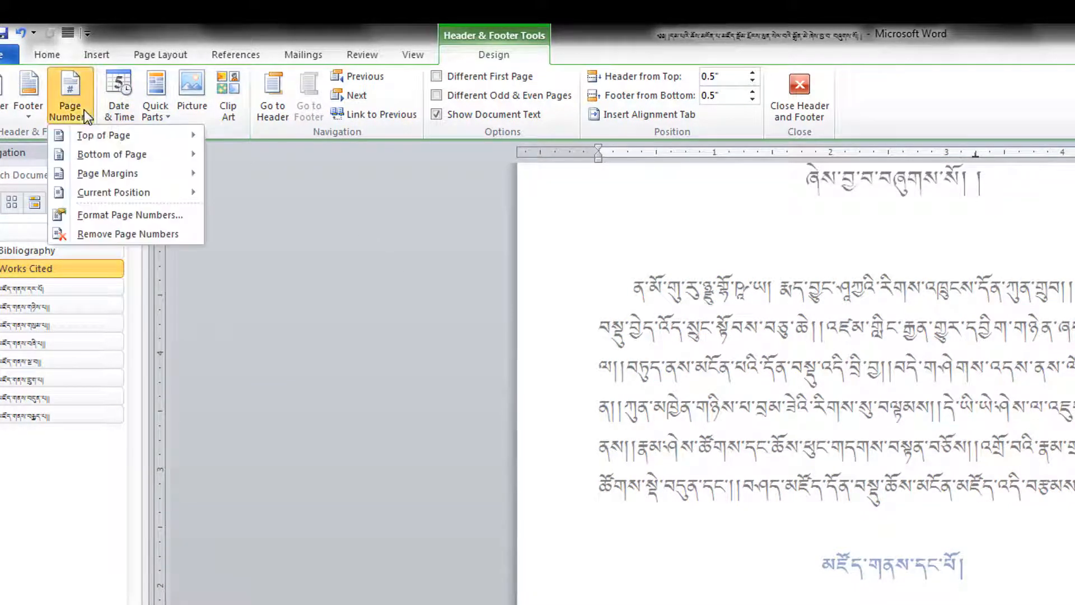
pyautogui.click(148, 214)
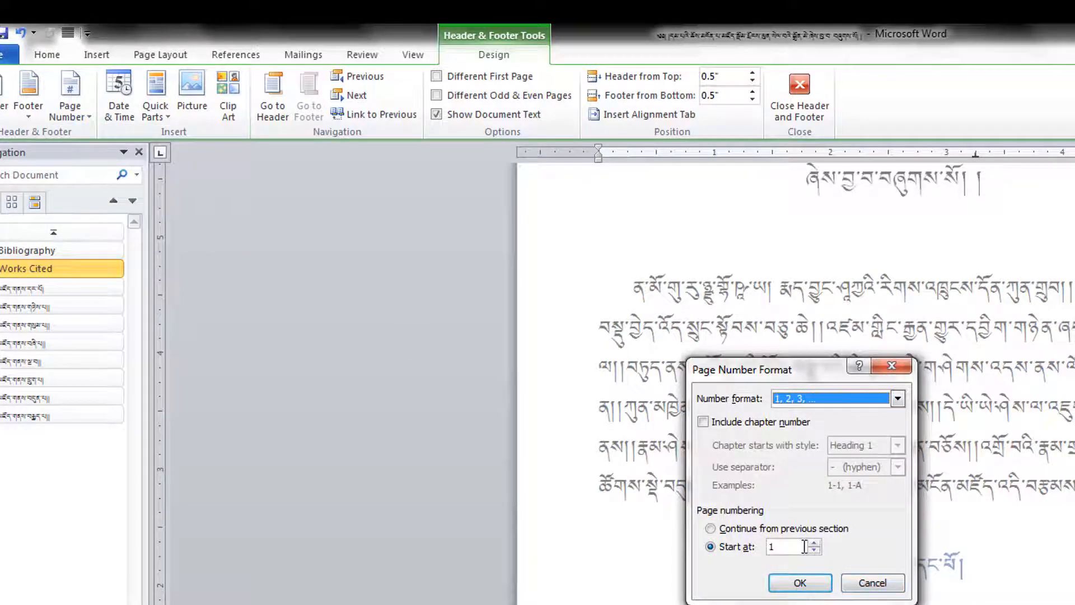
pyautogui.click(814, 543)
pyautogui.click(815, 550)
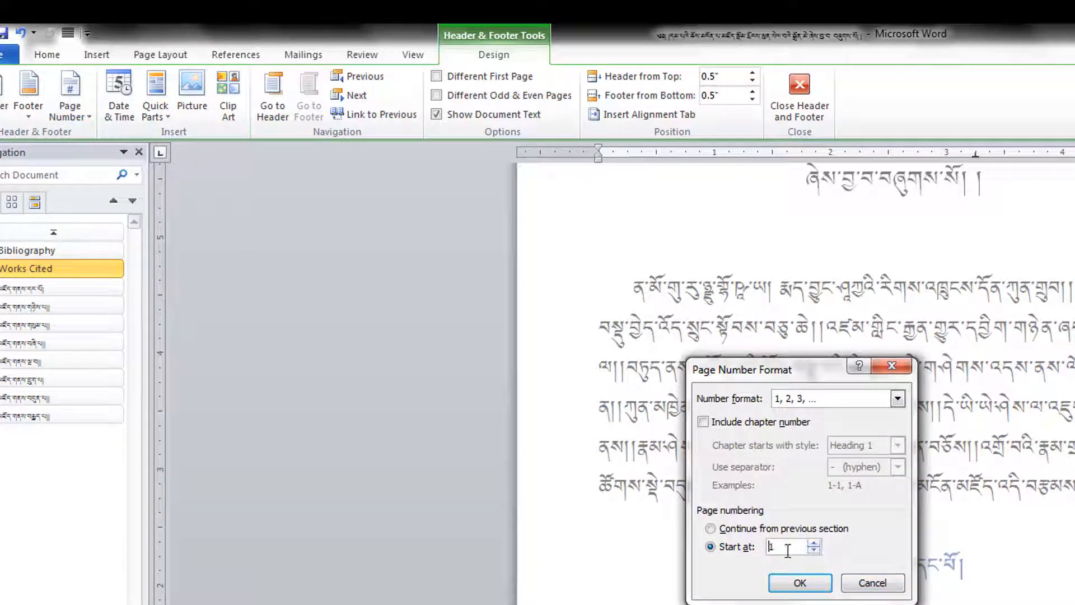
pyautogui.click(798, 583)
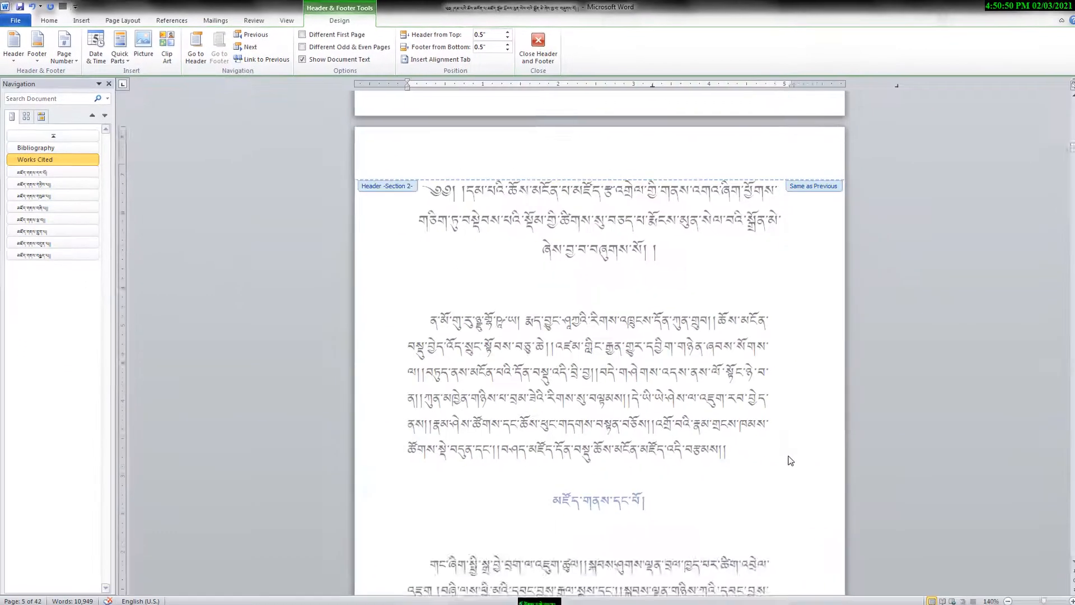
# Delete the page number from the Section 1 footer on the blank page before the main text.
pyautogui.scroll(-3, 785, 456)
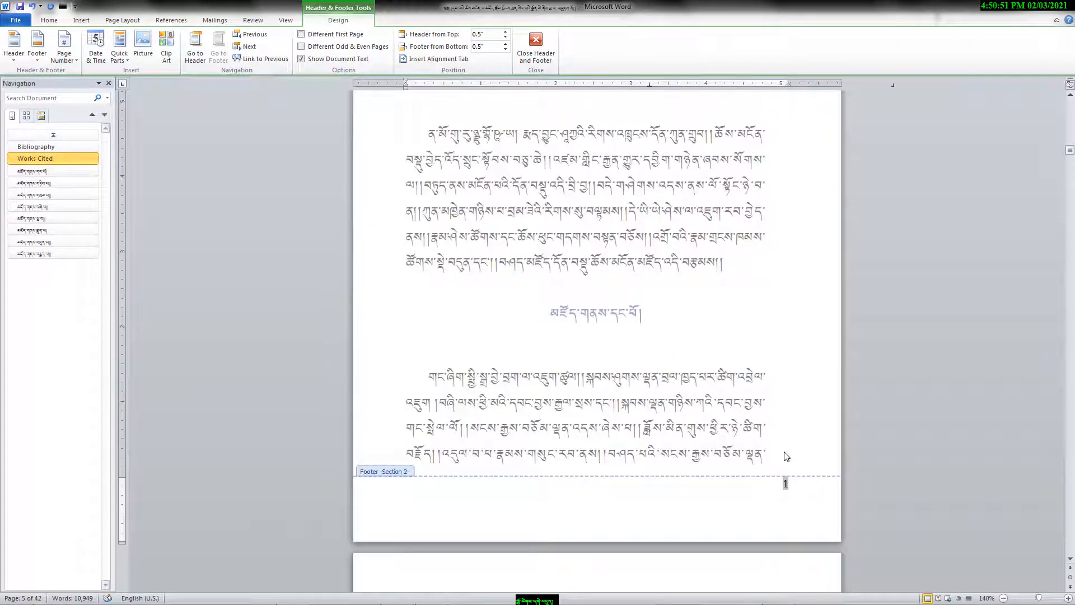
pyautogui.scroll(-12, 787, 457)
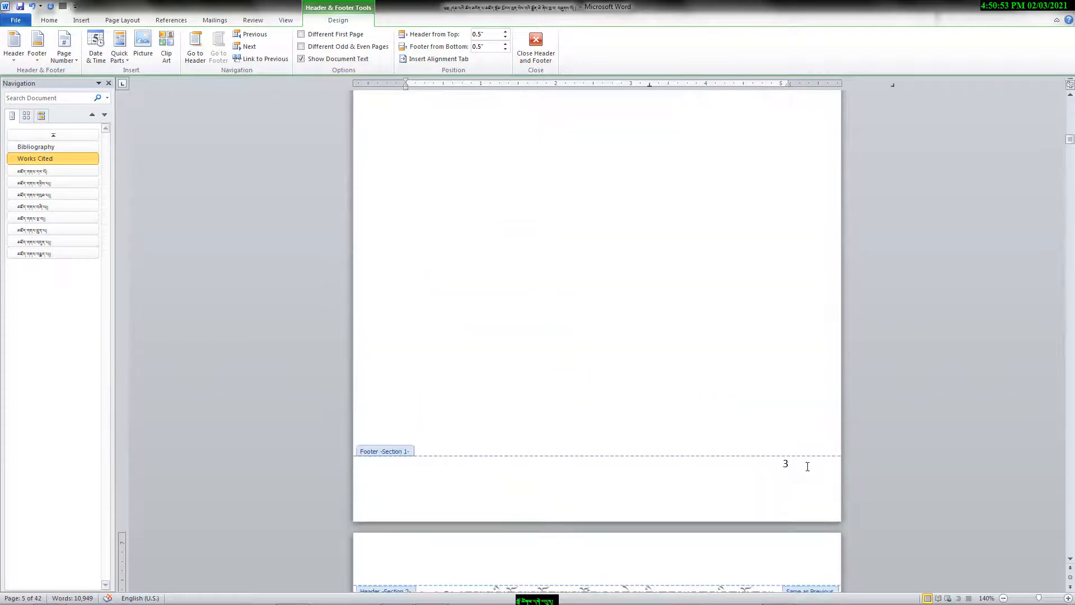
pyautogui.click(791, 464)
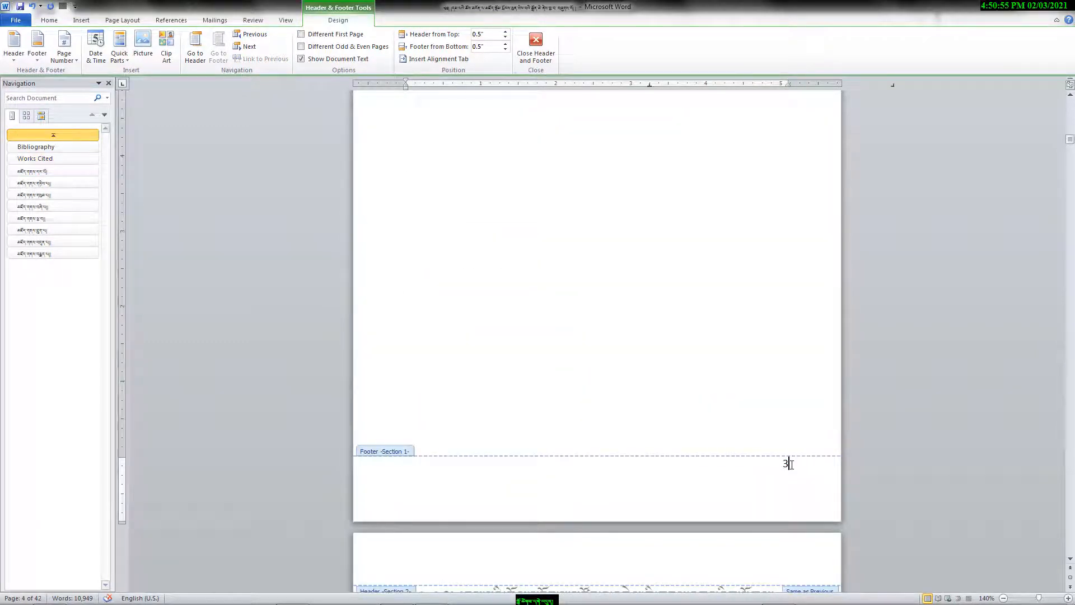
pyautogui.scroll(6, 792, 466)
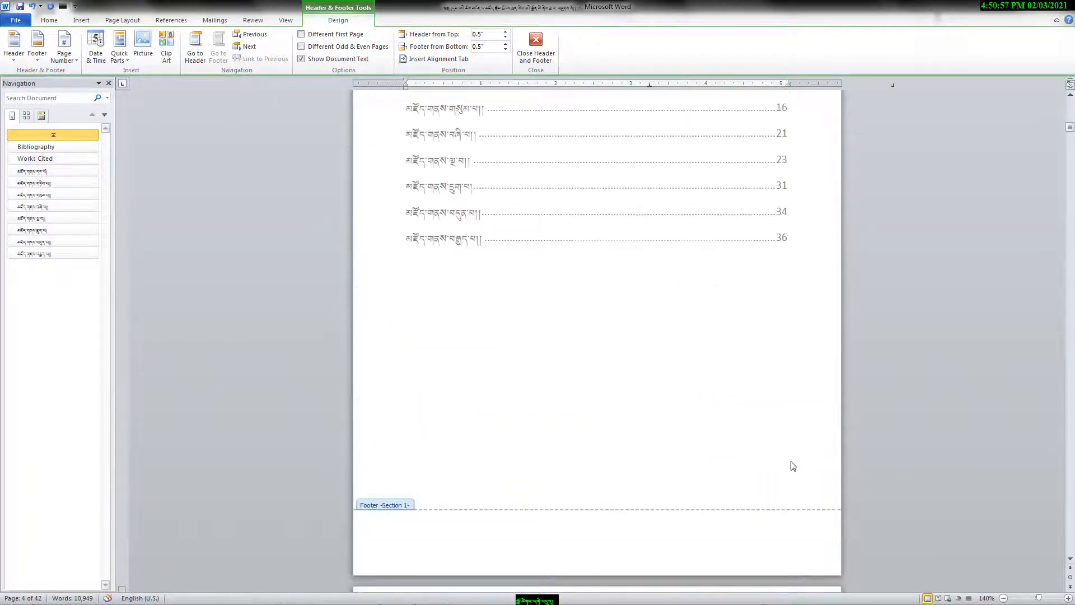
# Check the footers from the cover through the first text pages of Section 2 and close header and footer editing.
pyautogui.scroll(10, 793, 466)
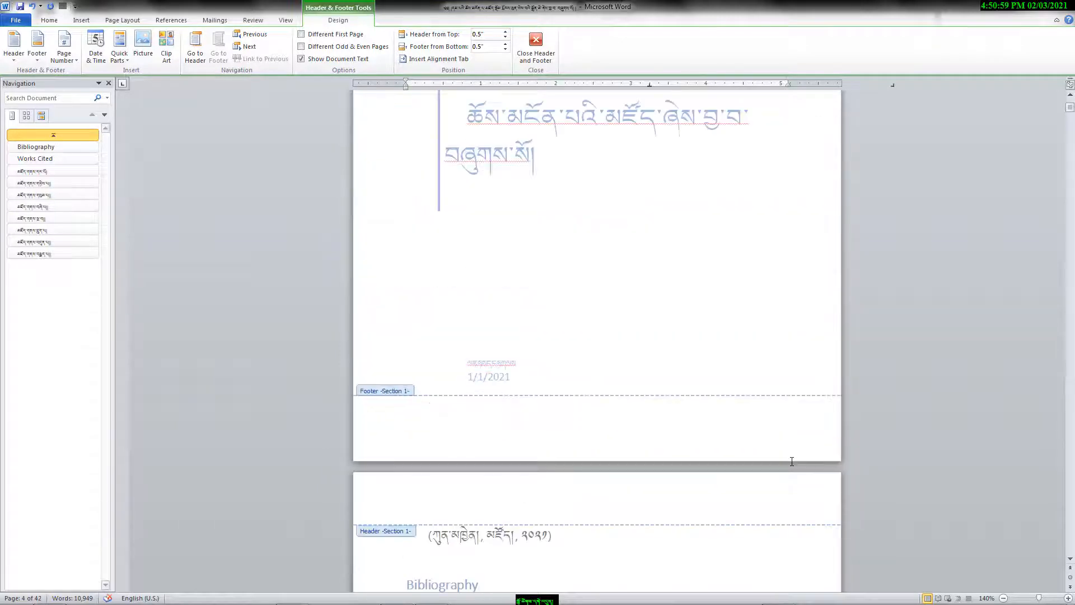
pyautogui.scroll(-12, 792, 463)
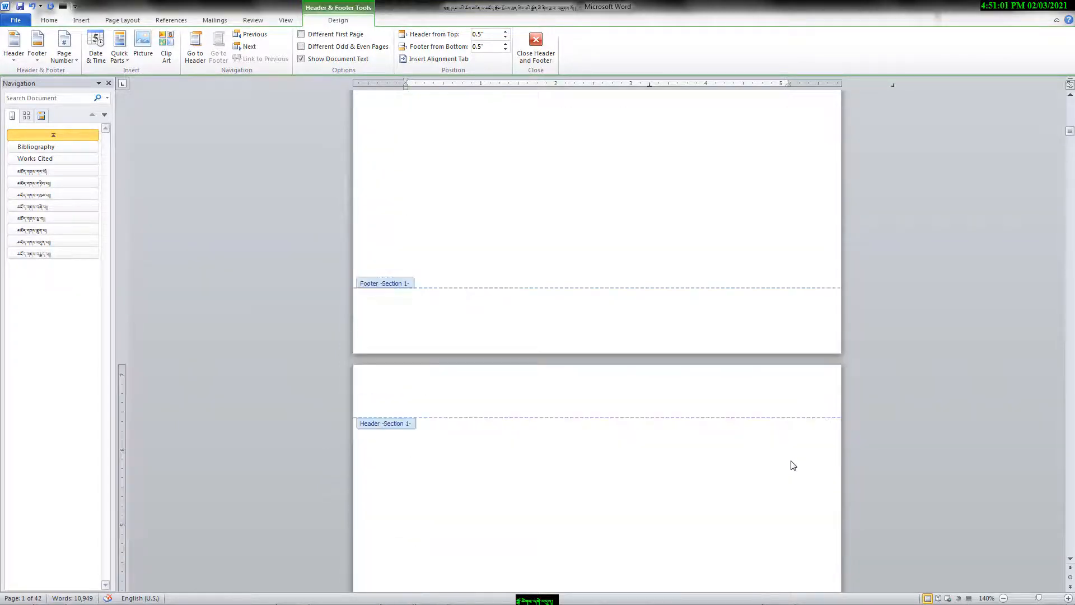
pyautogui.scroll(-15, 793, 466)
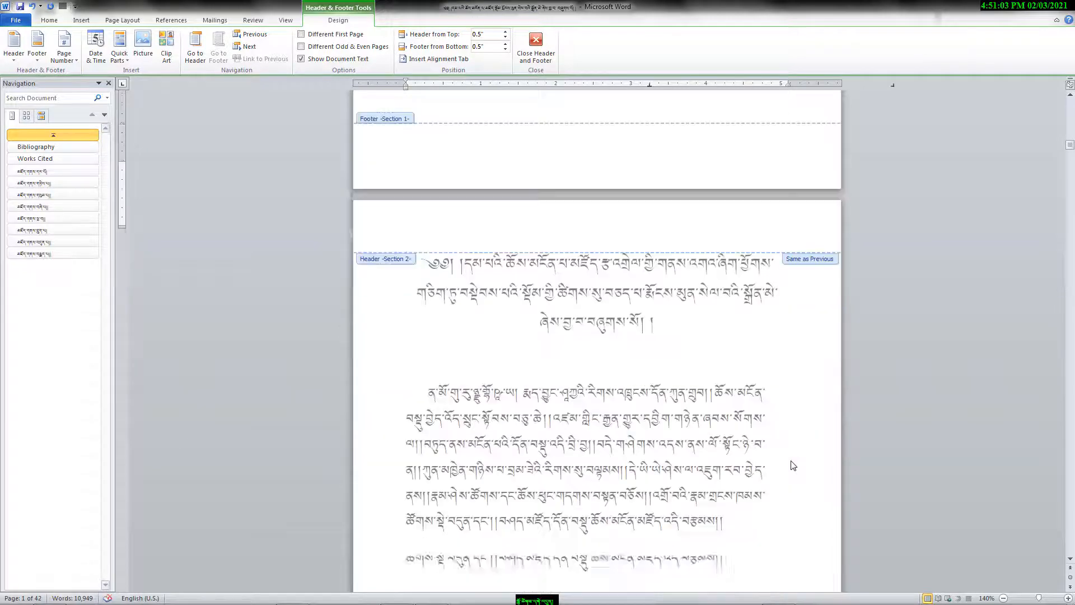
pyautogui.scroll(-3, 793, 466)
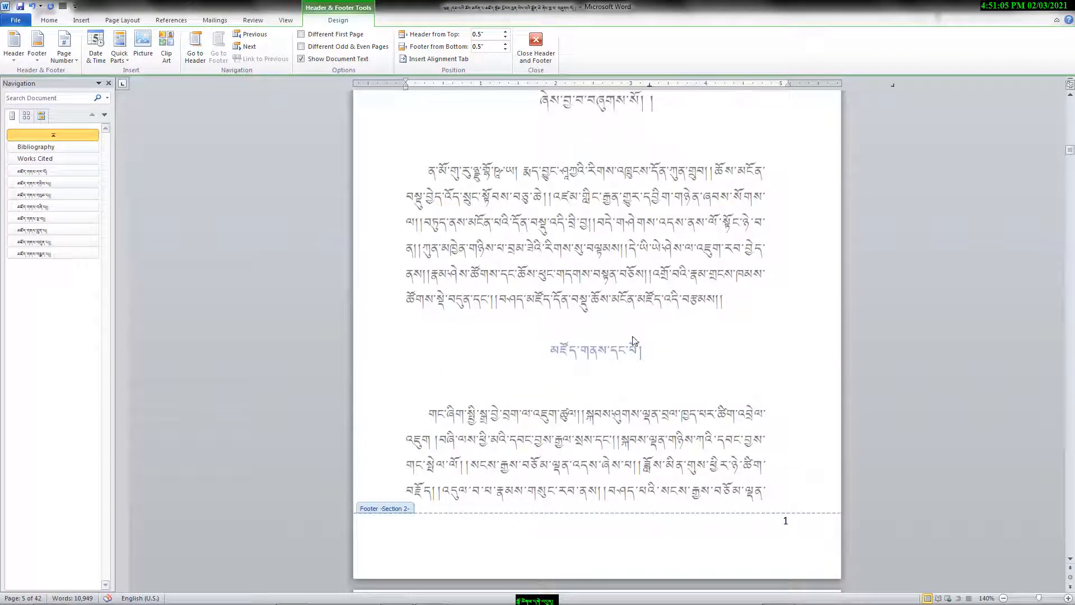
pyautogui.scroll(-14, 785, 532)
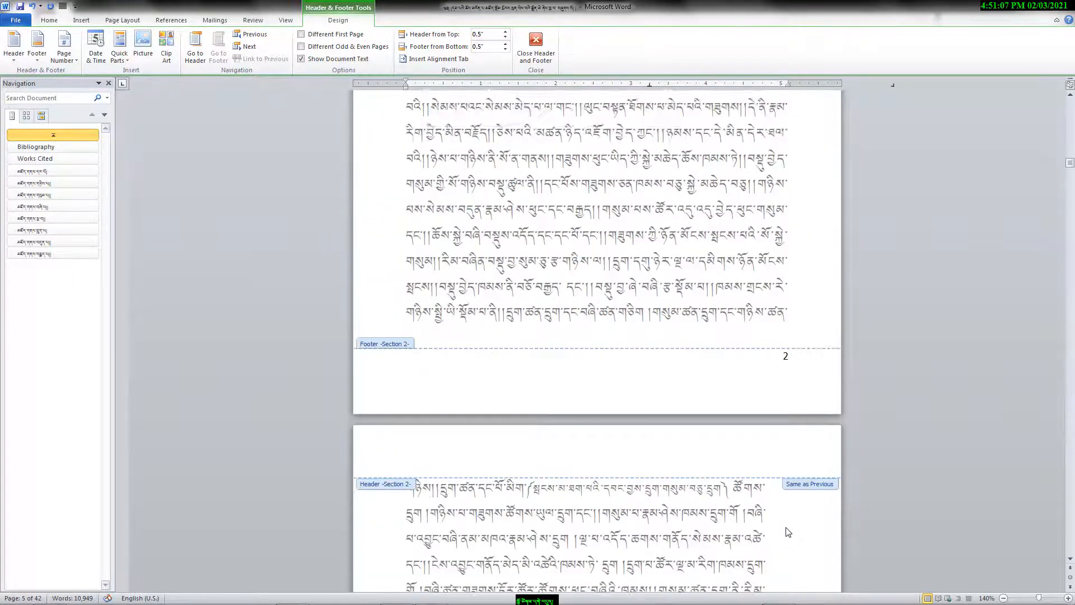
pyautogui.scroll(-14, 789, 533)
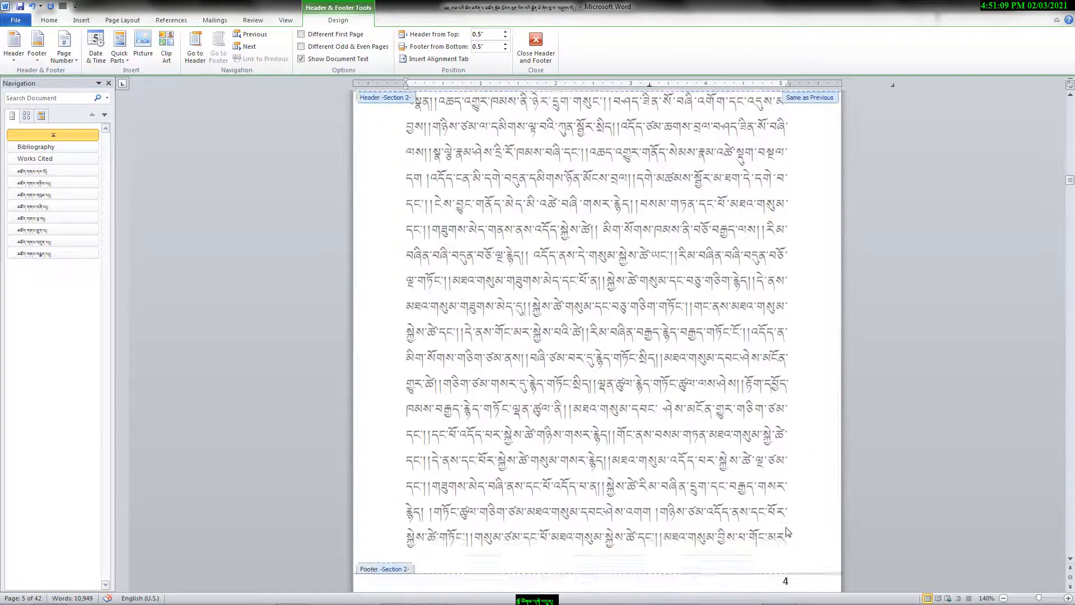
pyautogui.scroll(-15, 788, 533)
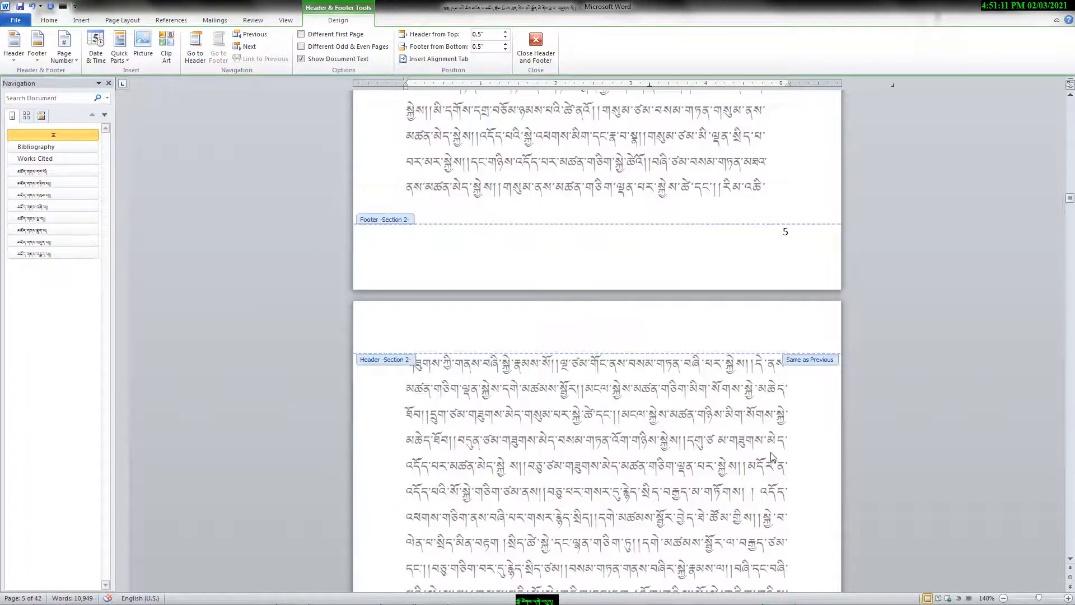
pyautogui.scroll(-10, 772, 456)
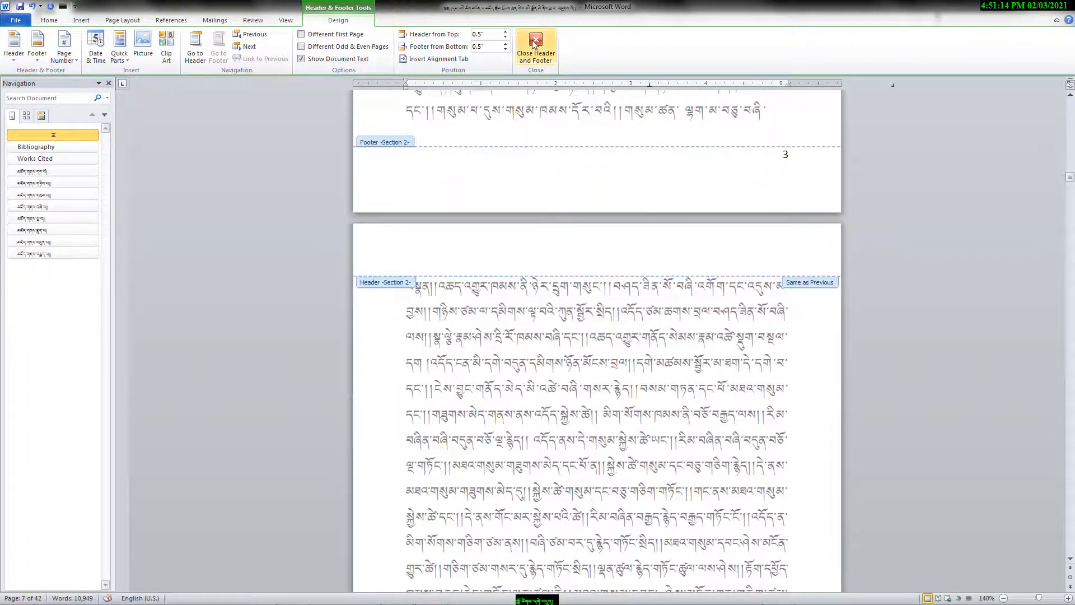
pyautogui.click(535, 44)
# Draw a horizontal line about 5.16 inches long across the Section 2 header, above the title on the first text page.
pyautogui.scroll(4, 785, 332)
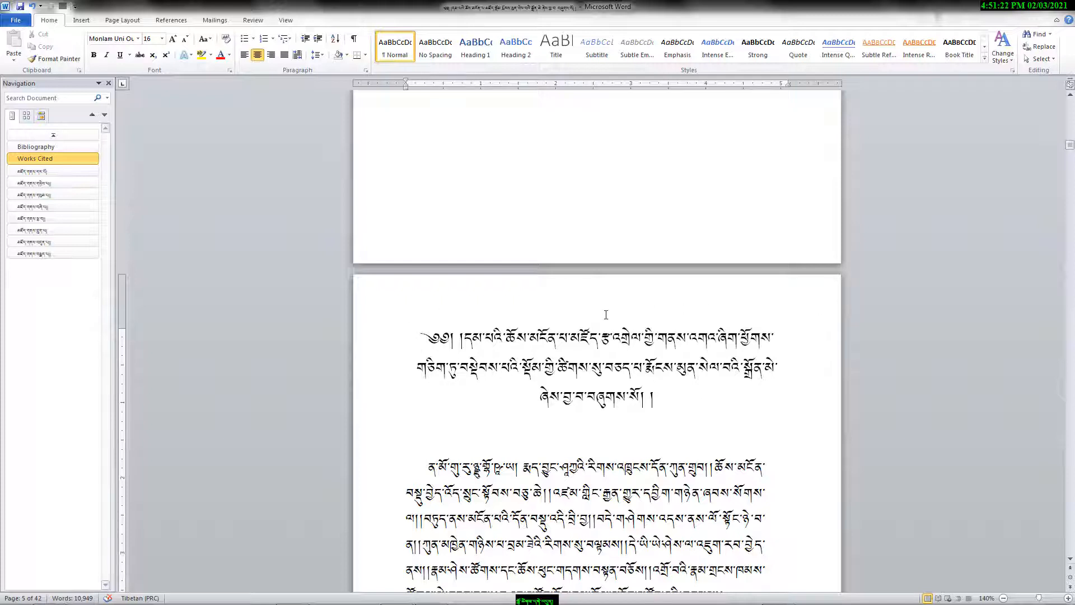
pyautogui.doubleClick(510, 296)
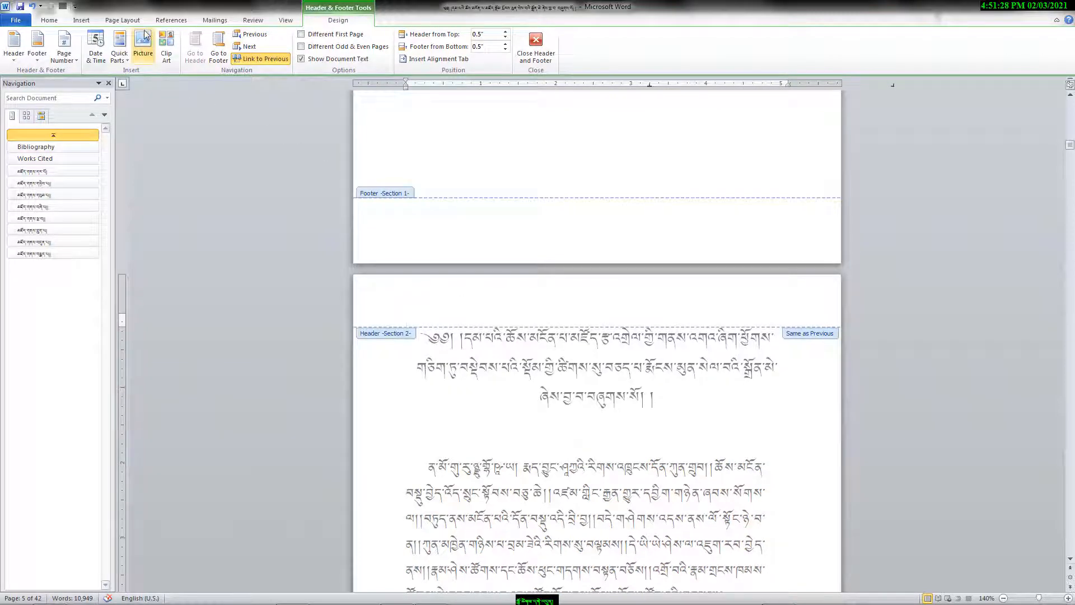
pyautogui.click(128, 23)
pyautogui.click(87, 23)
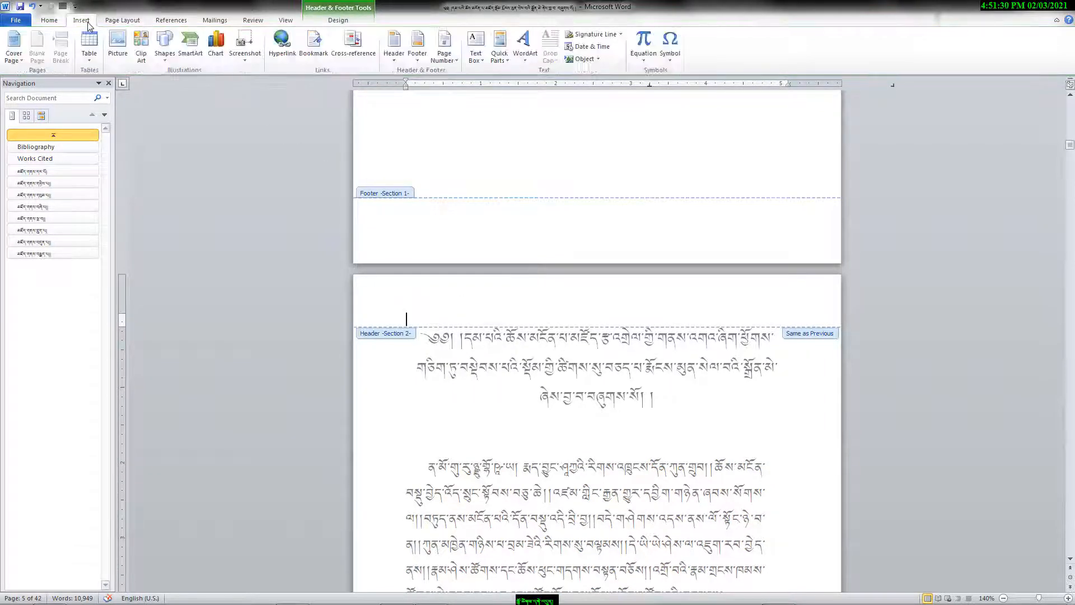
pyautogui.click(169, 62)
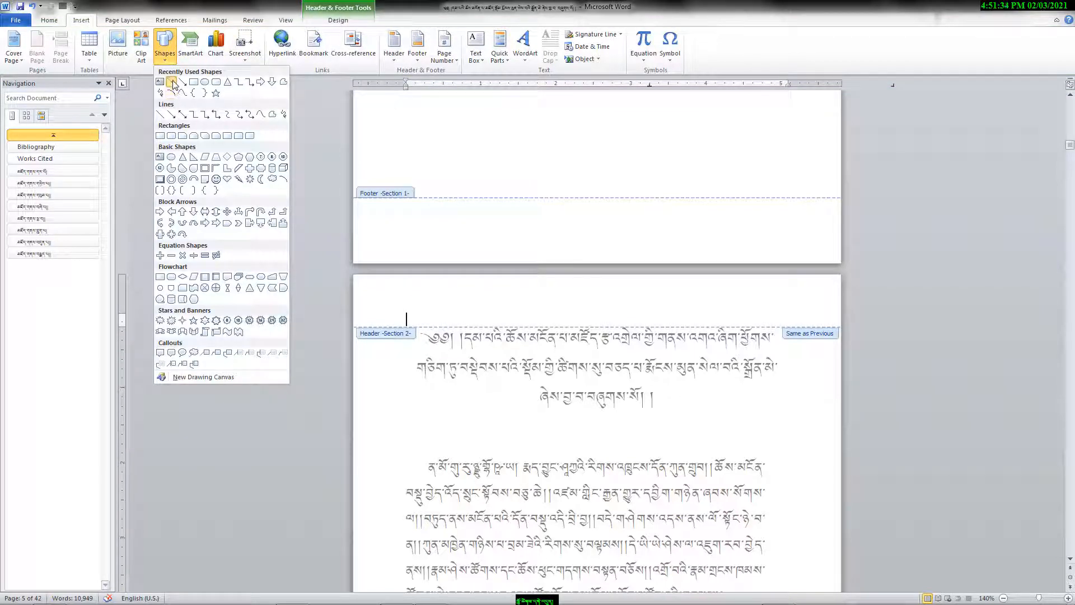
pyautogui.click(171, 83)
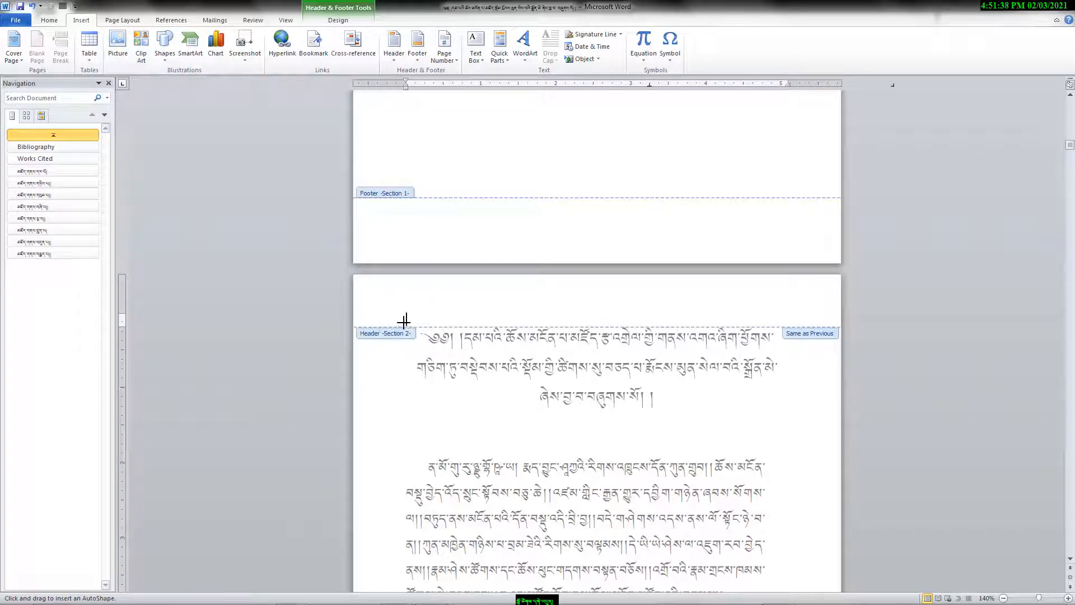
pyautogui.moveTo(409, 322); pyautogui.dragTo(786, 323)
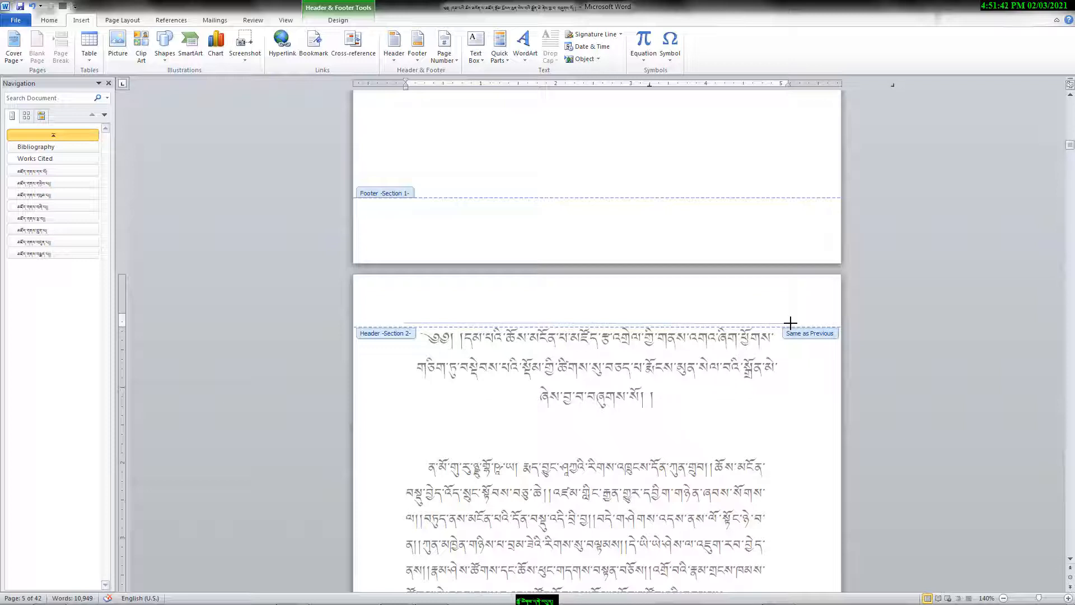
pyautogui.moveTo(790, 323); pyautogui.dragTo(791, 323)
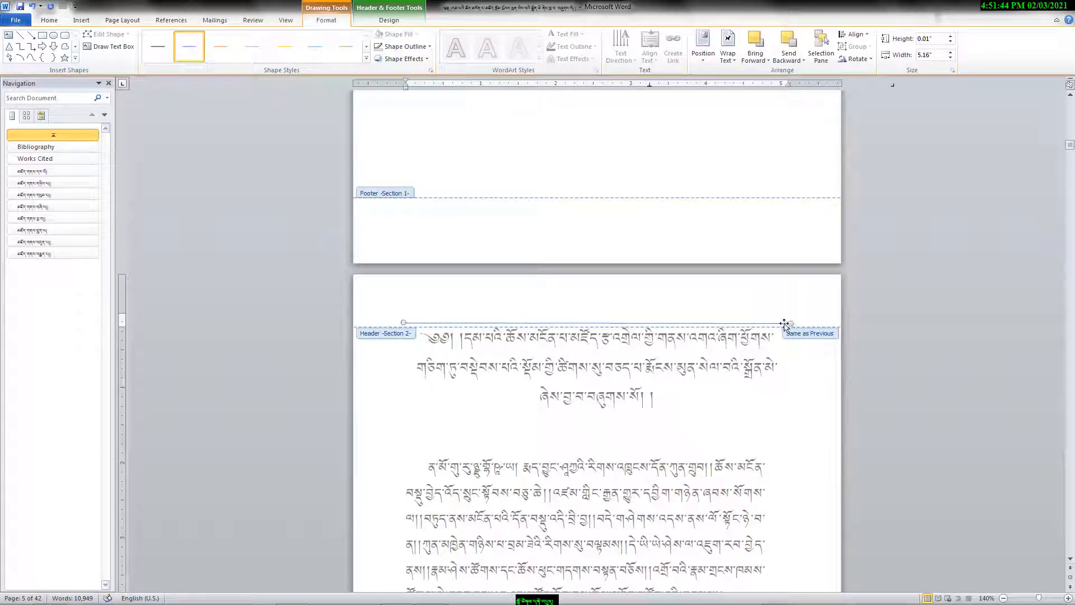
# Format the header line with a 1½ pt outline weight and a light green theme colour.
pyautogui.click(430, 49)
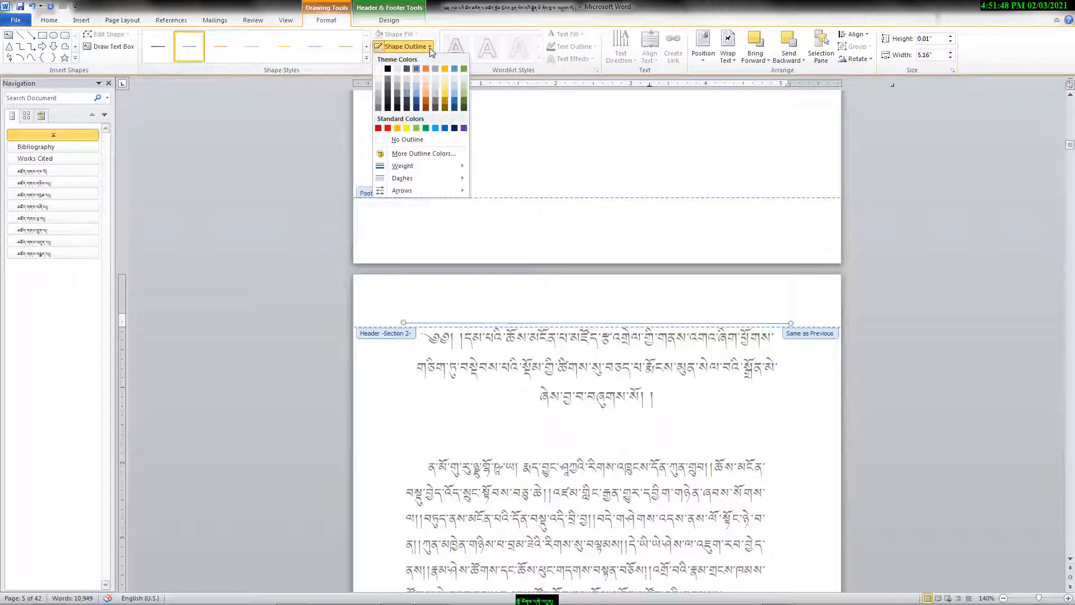
pyautogui.click(430, 49)
pyautogui.click(429, 48)
pyautogui.moveTo(465, 170)
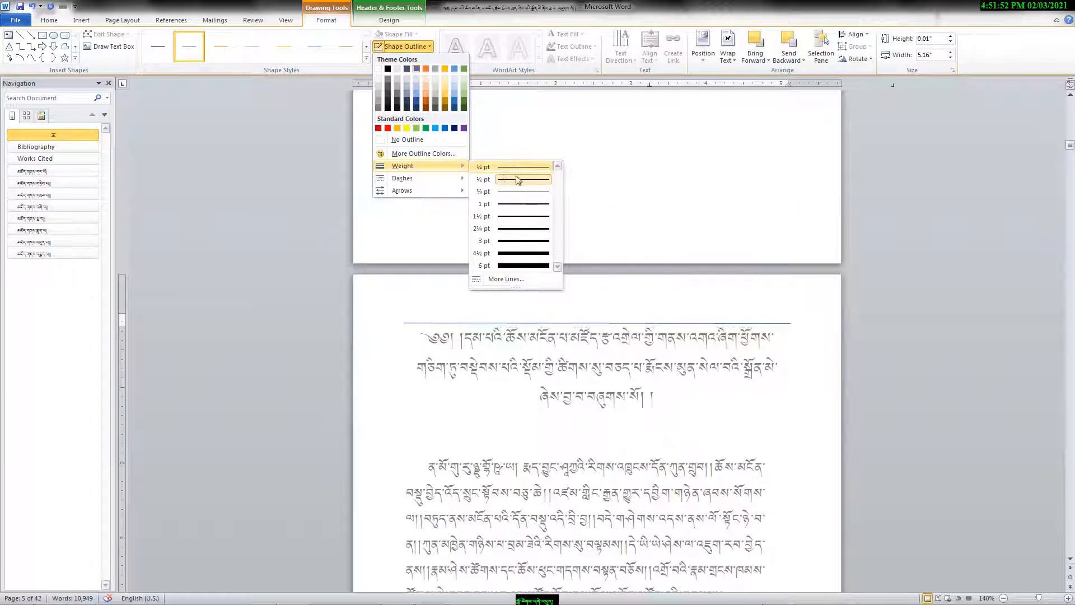
pyautogui.click(535, 220)
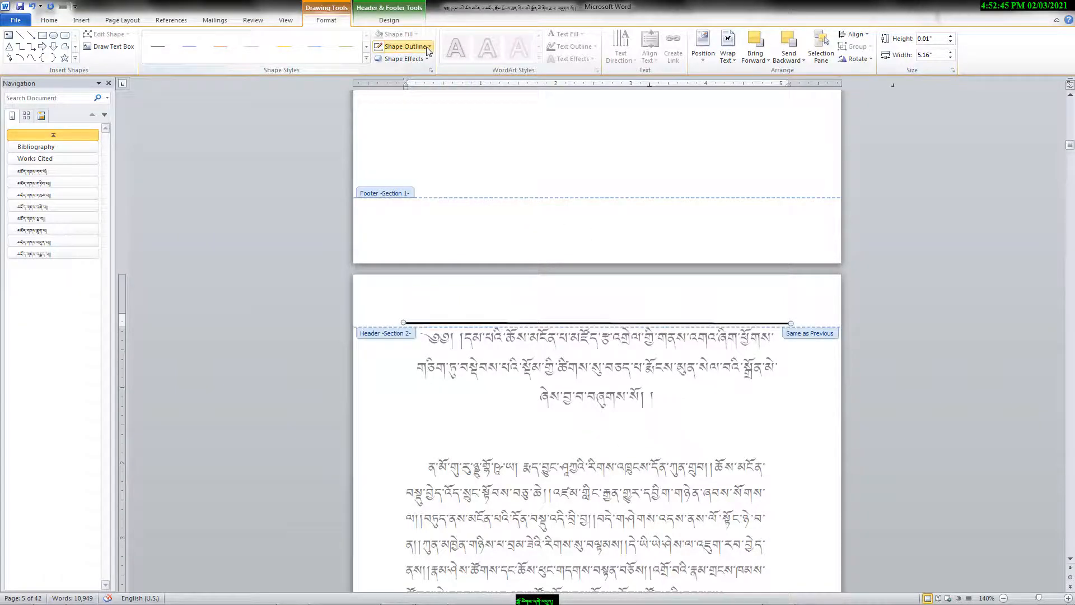
pyautogui.click(429, 47)
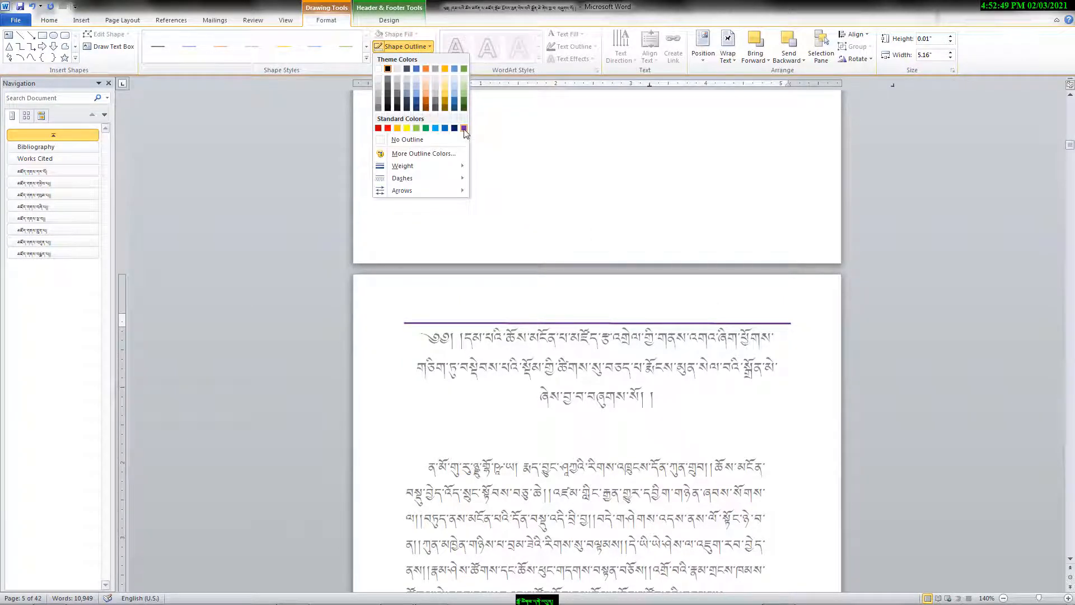
pyautogui.click(462, 92)
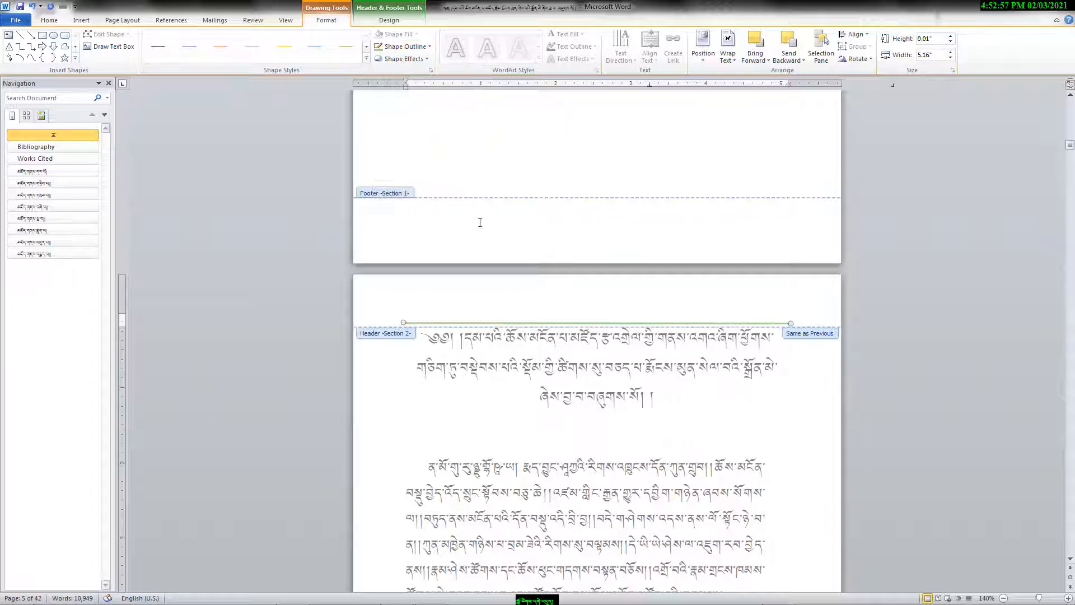
pyautogui.click(595, 298)
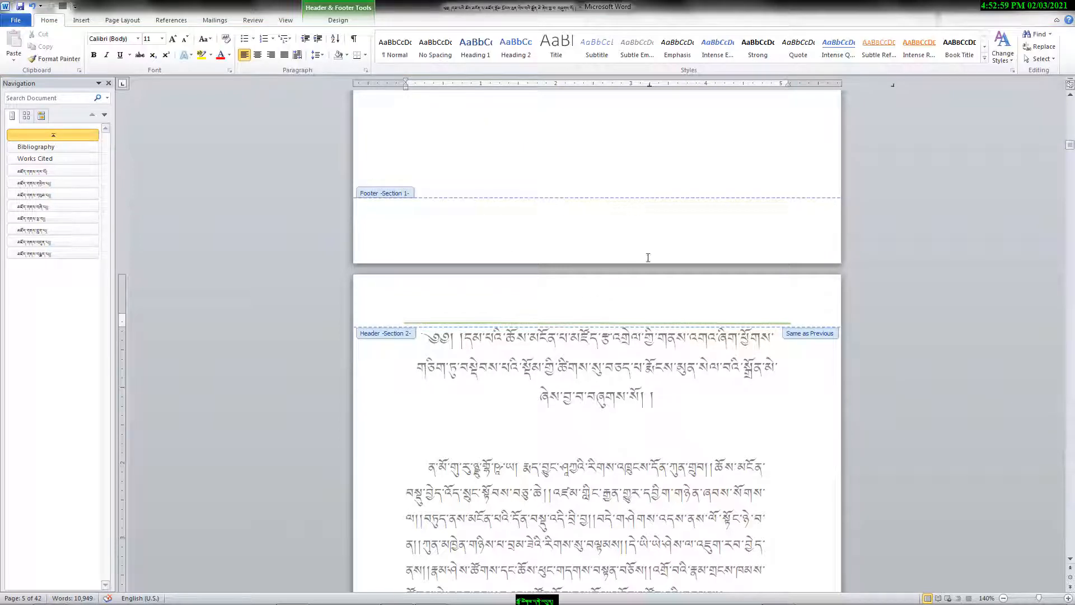
# Check the header line across the Section 1 and Section 2 pages, and leave header editing.
pyautogui.scroll(10, 648, 260)
pyautogui.scroll(20, 649, 261)
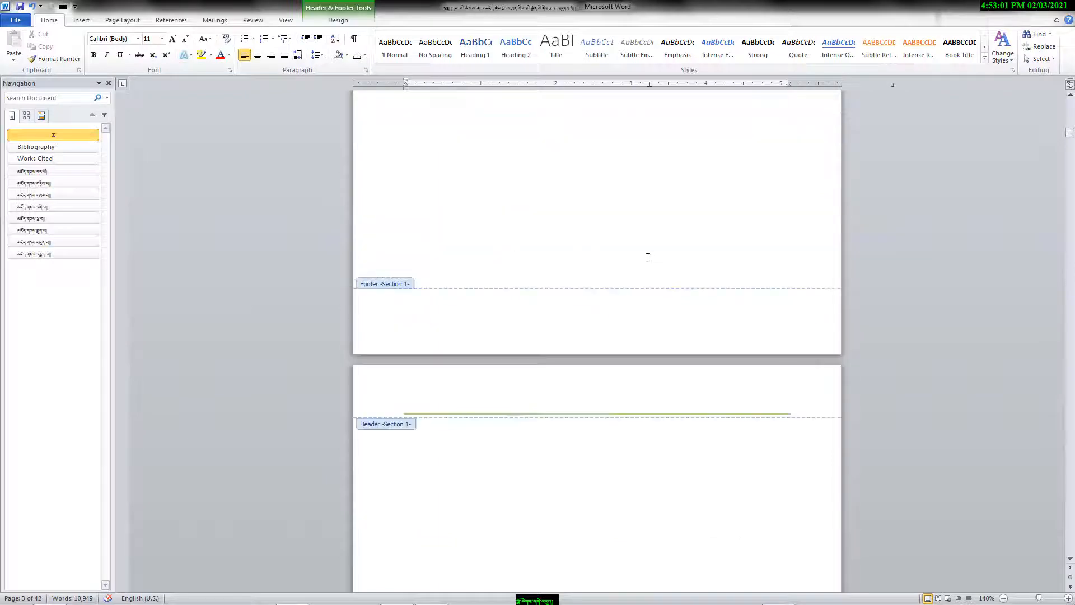
pyautogui.scroll(5, 648, 260)
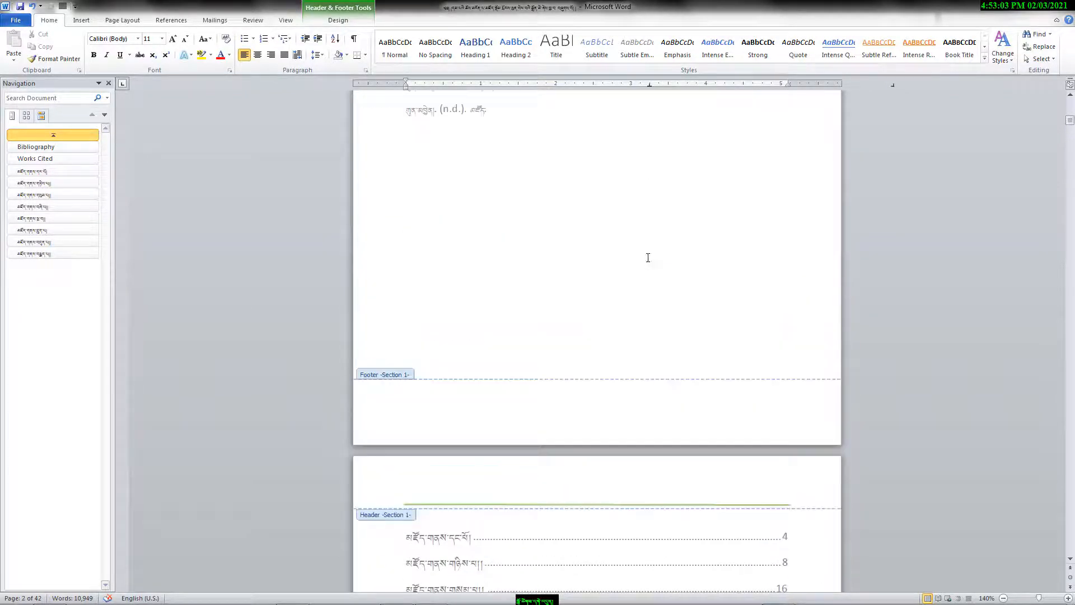
pyautogui.scroll(-10, 650, 262)
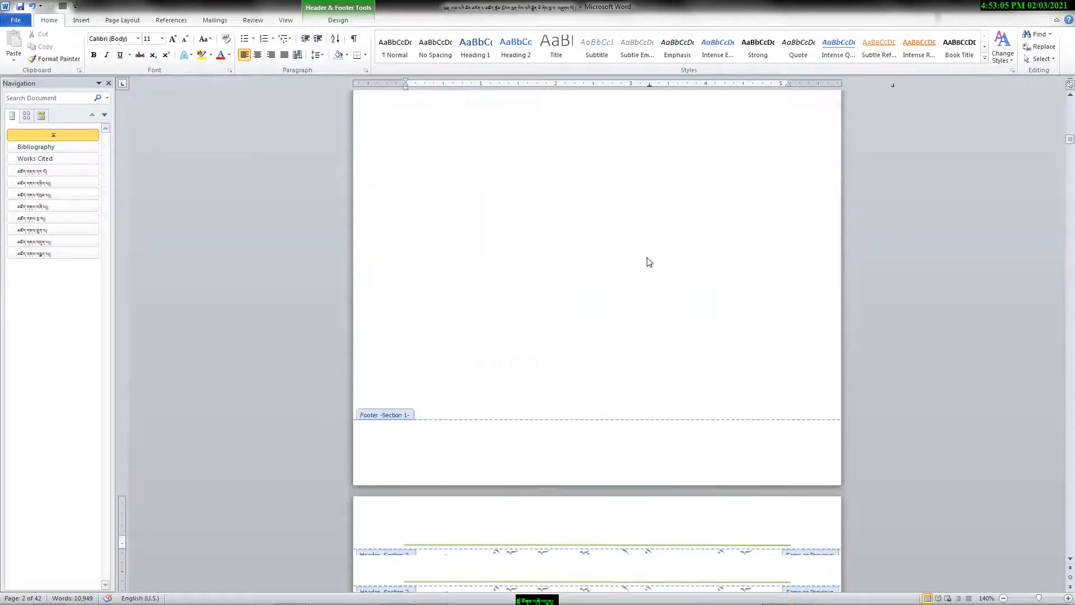
pyautogui.scroll(-10, 649, 260)
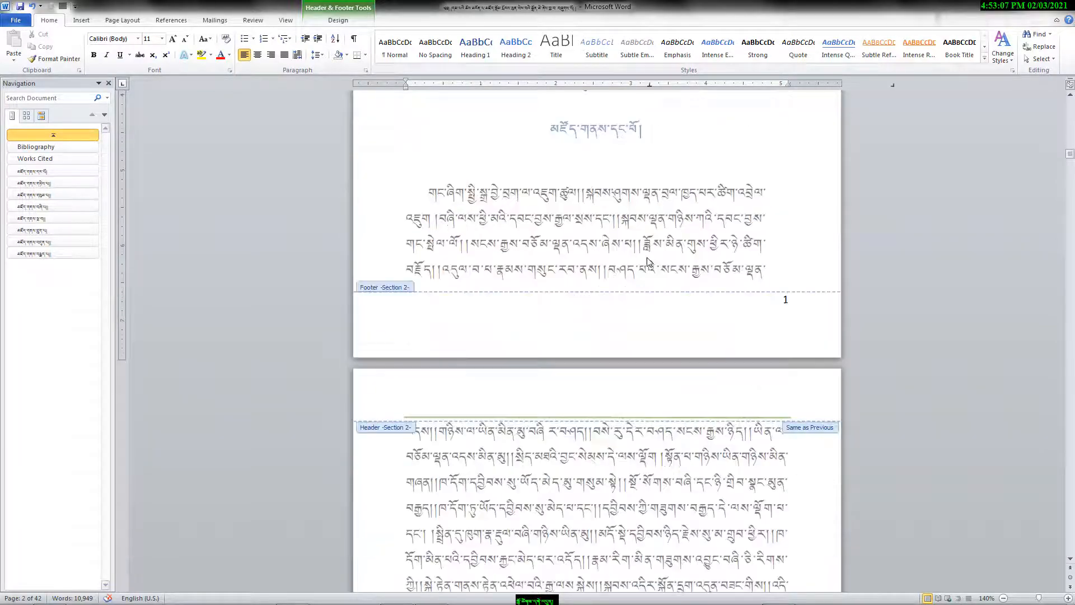
pyautogui.scroll(-12, 649, 260)
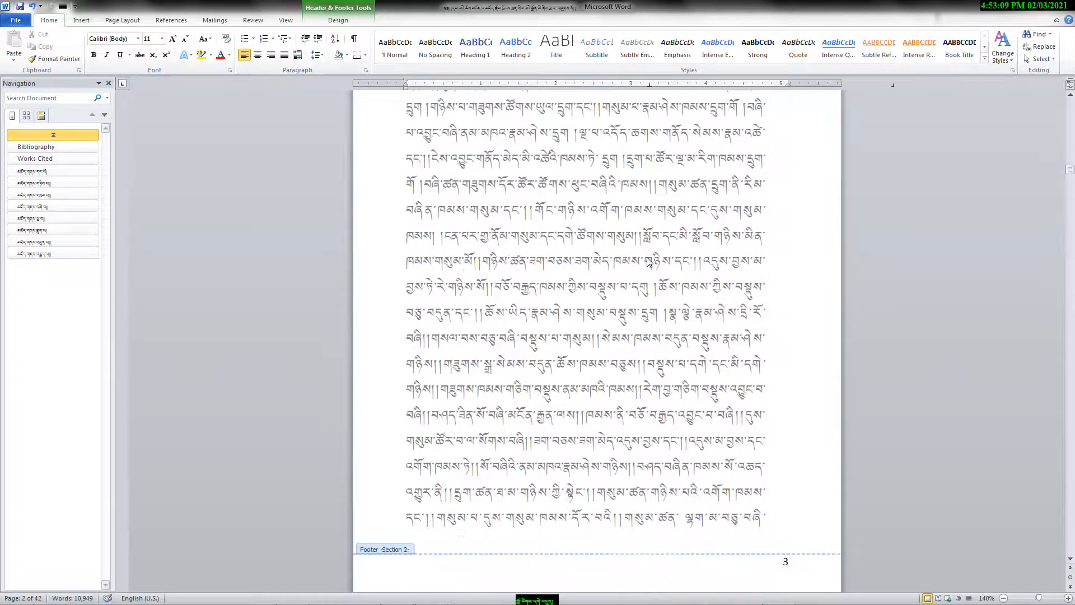
pyautogui.scroll(-12, 649, 260)
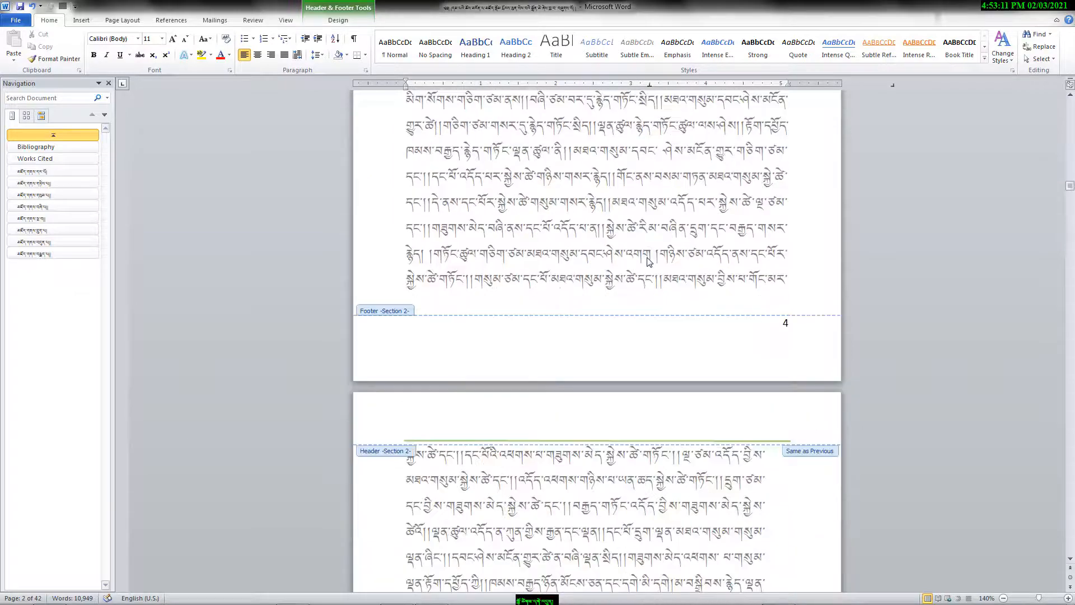
pyautogui.scroll(-12, 647, 248)
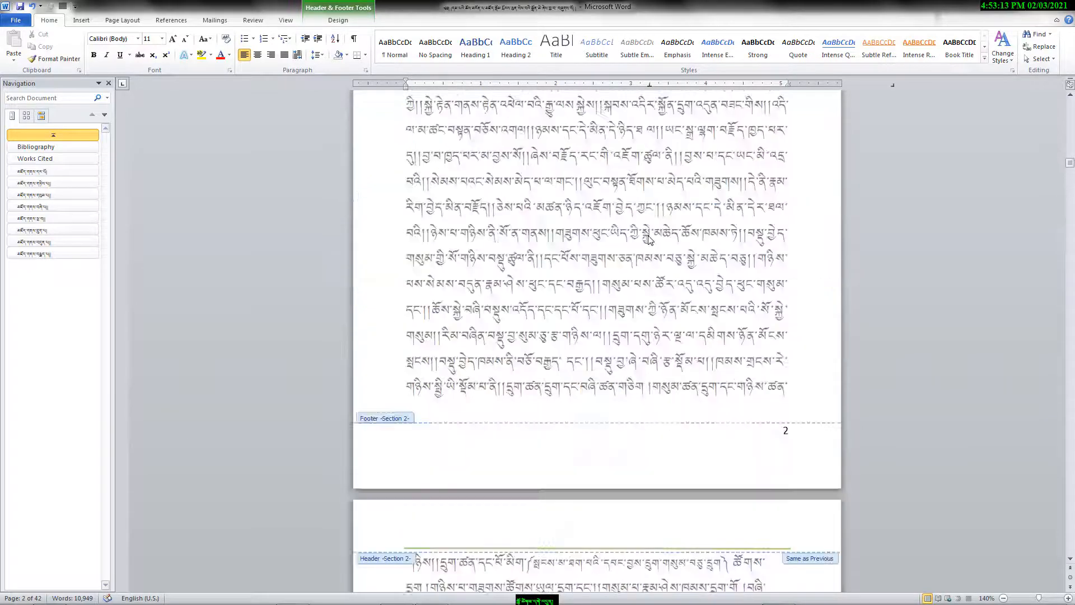
pyautogui.scroll(15, 649, 240)
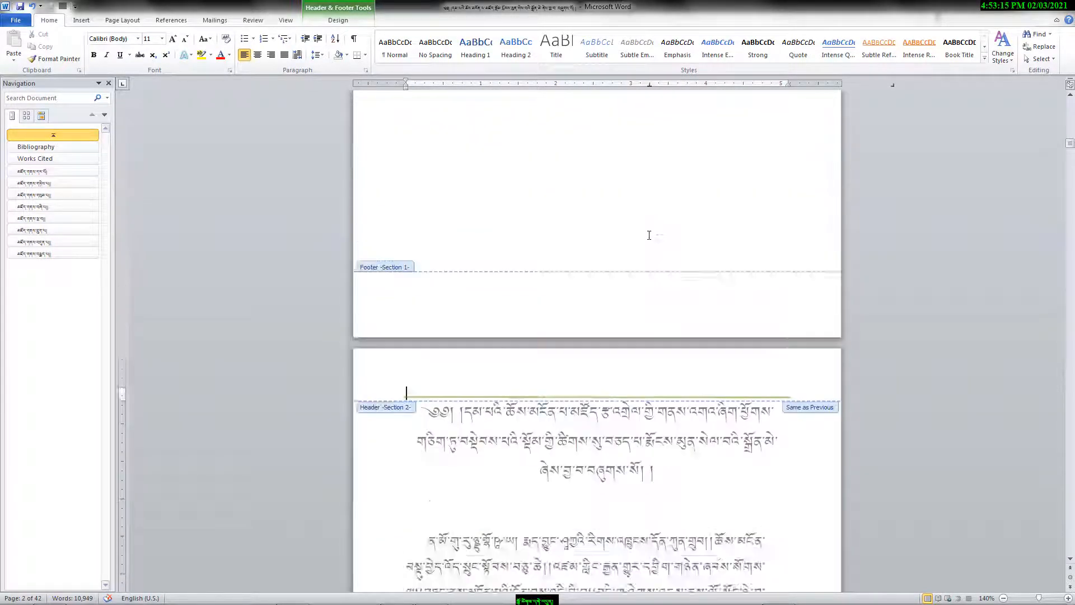
pyautogui.scroll(10, 650, 238)
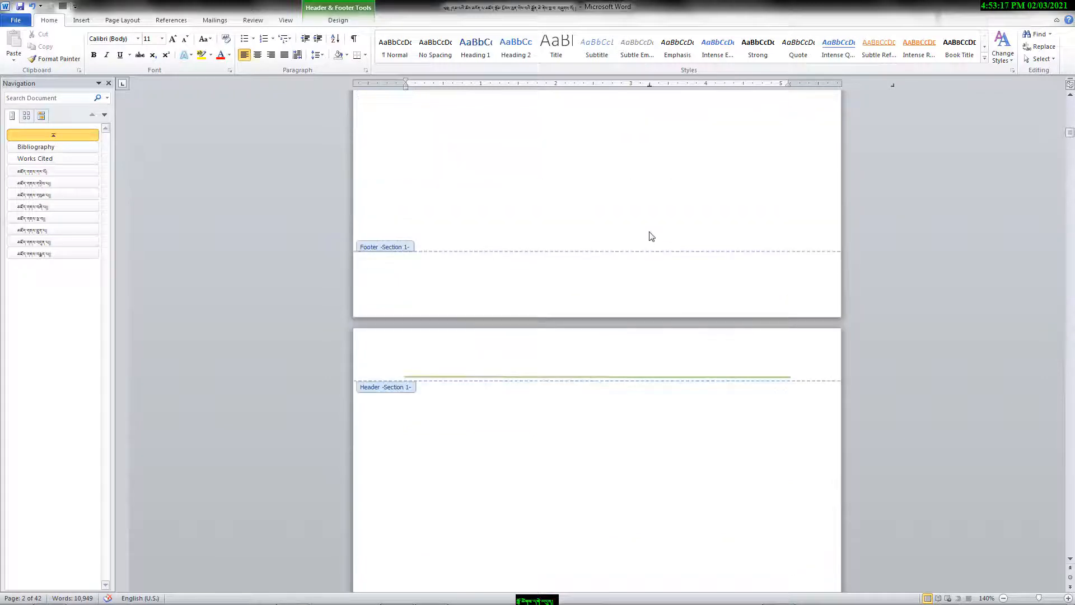
pyautogui.scroll(5, 652, 233)
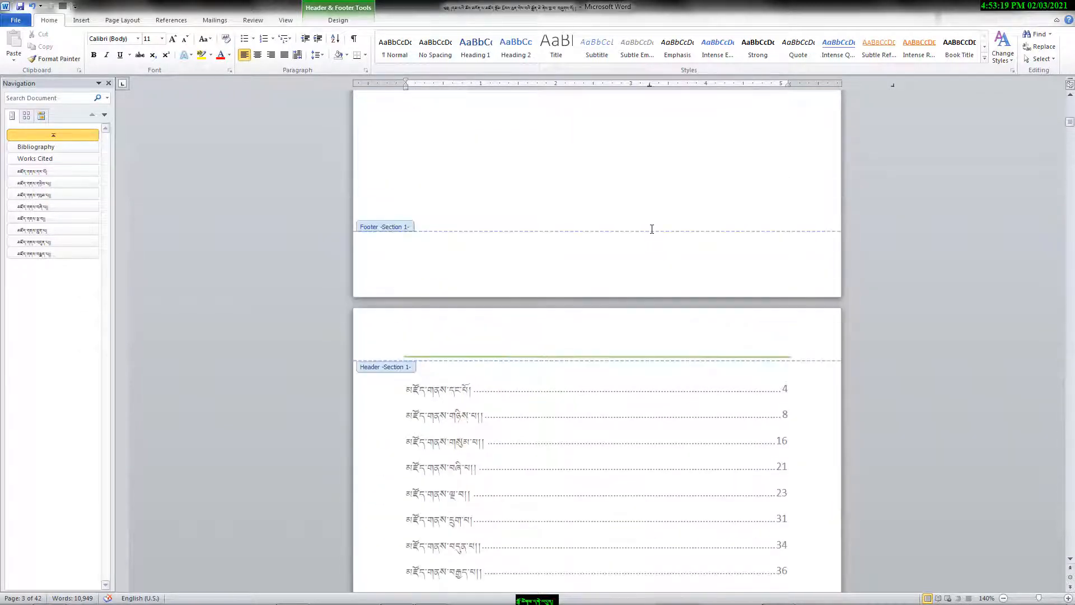
pyautogui.click(596, 397)
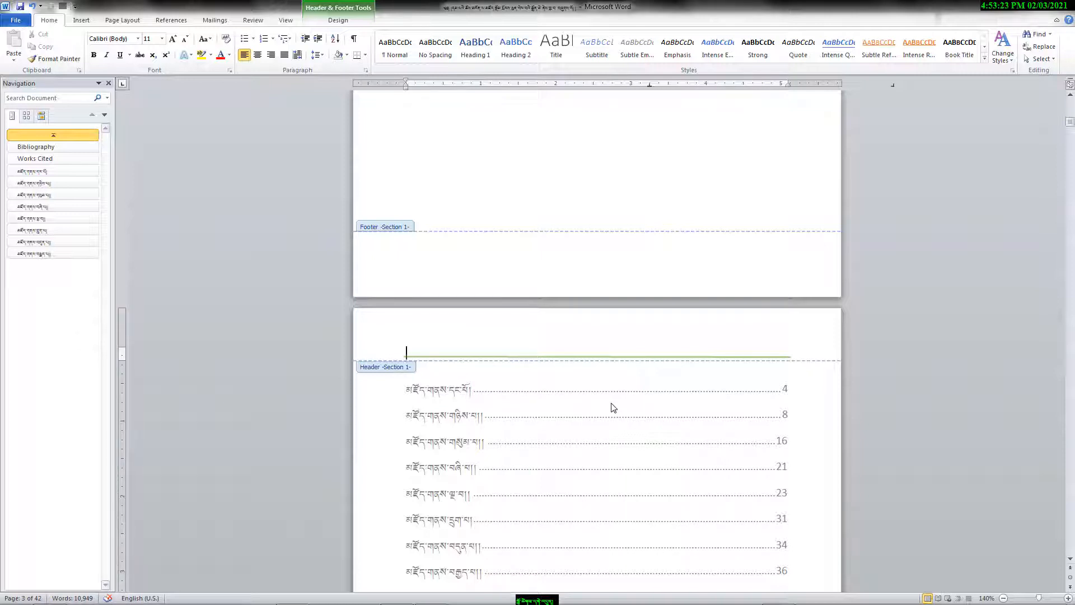
pyautogui.doubleClick(561, 431)
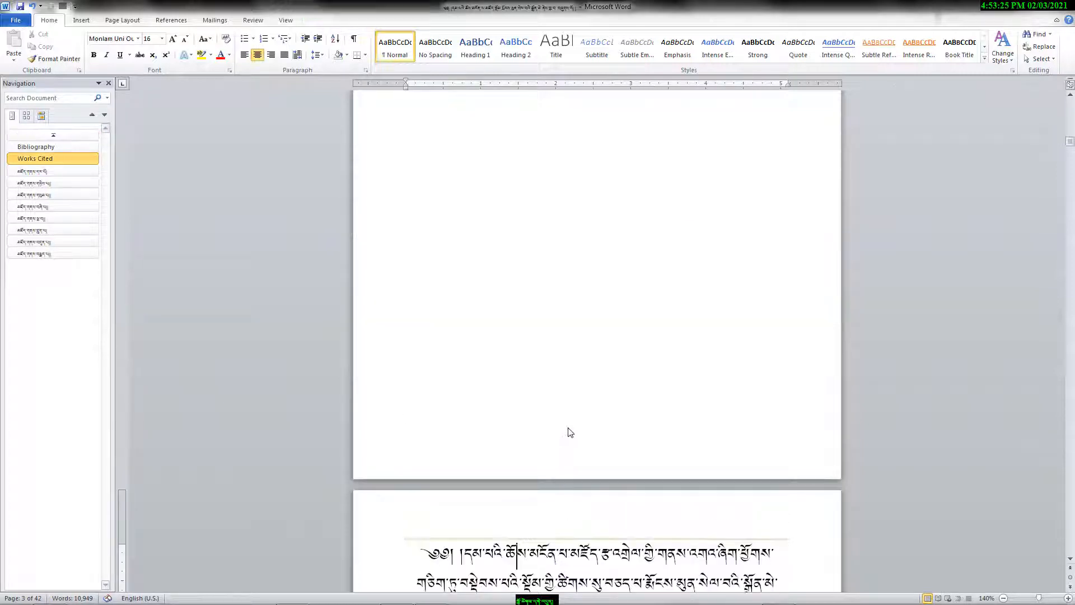
# Update the entire table of contents, including headings and page numbers.
pyautogui.scroll(-3, 573, 427)
pyautogui.scroll(-3, 573, 427)
pyautogui.scroll(4, 576, 417)
pyautogui.scroll(-2, 576, 415)
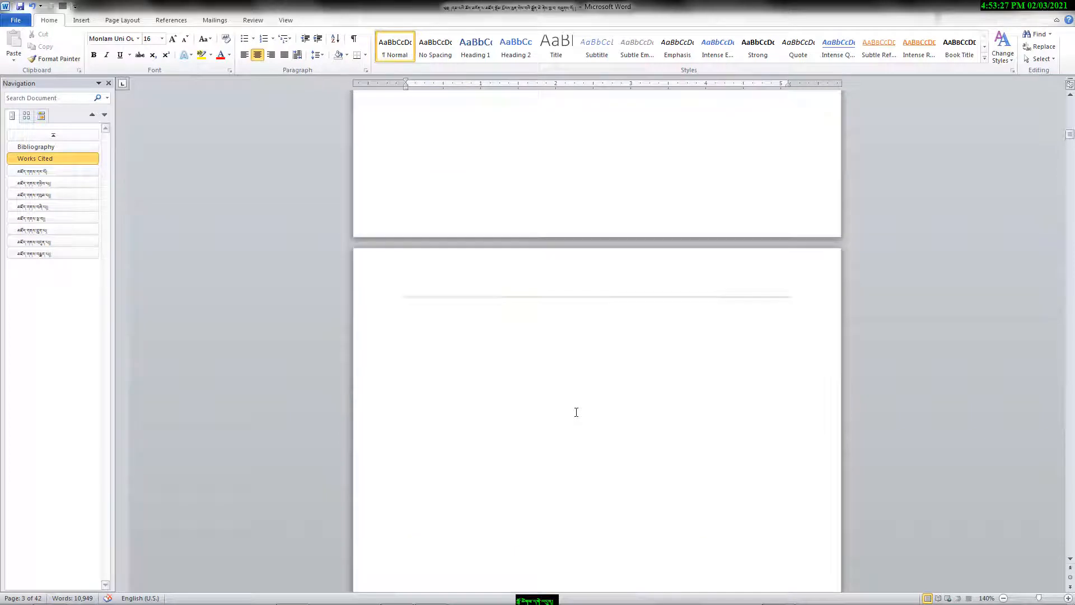
pyautogui.scroll(2, 576, 413)
pyautogui.scroll(-5, 576, 413)
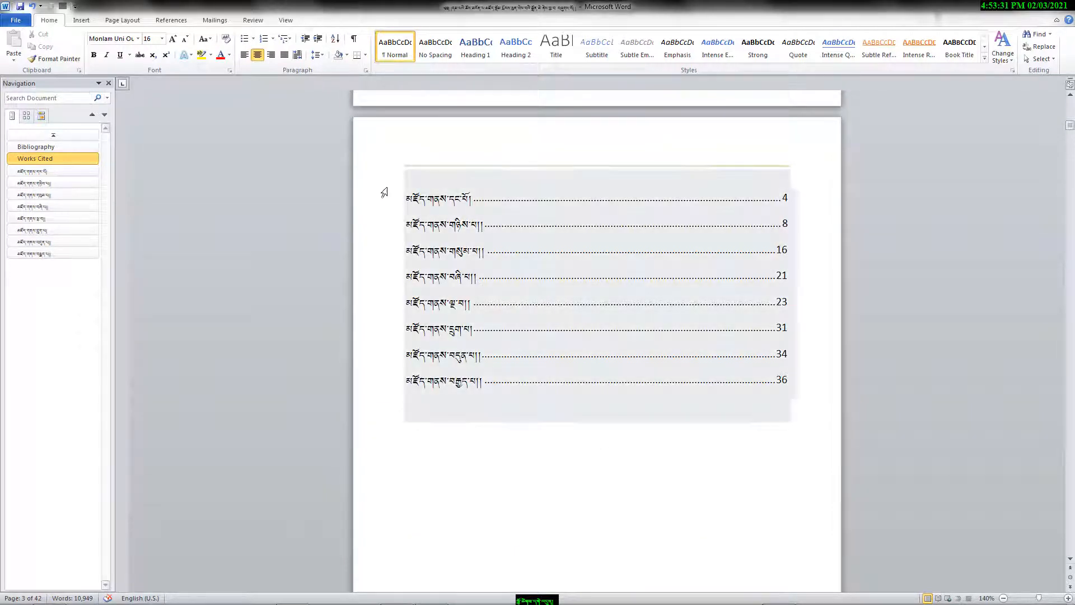
pyautogui.click(401, 182)
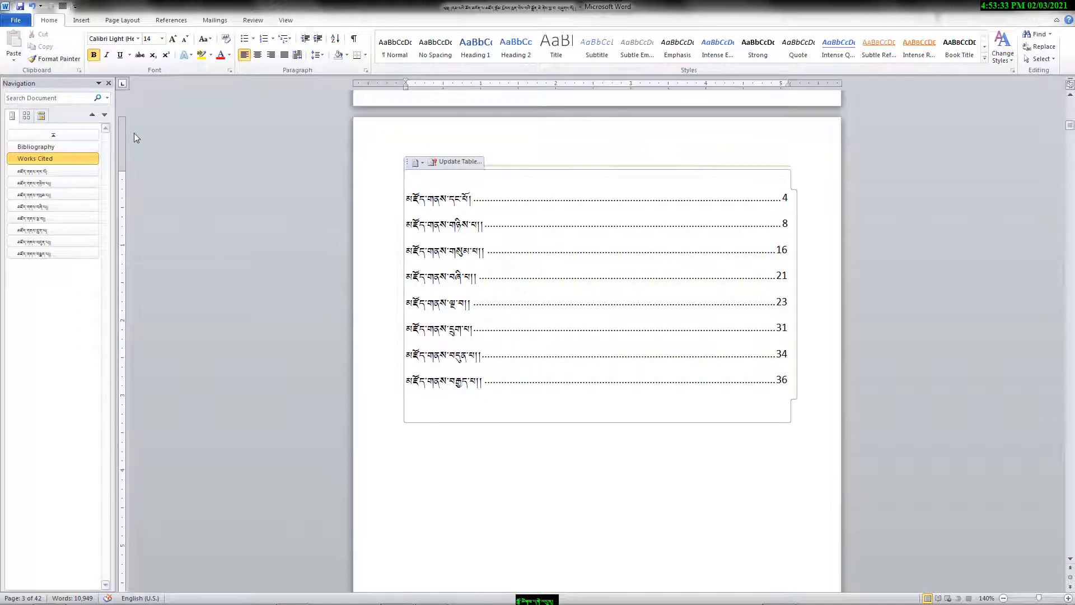
pyautogui.click(154, 19)
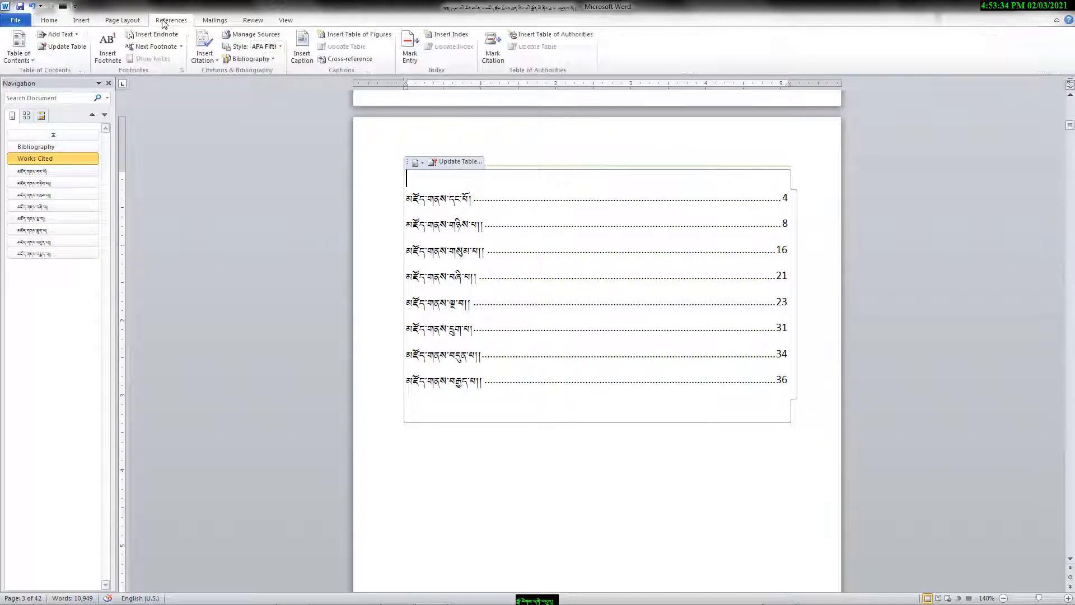
pyautogui.click(73, 50)
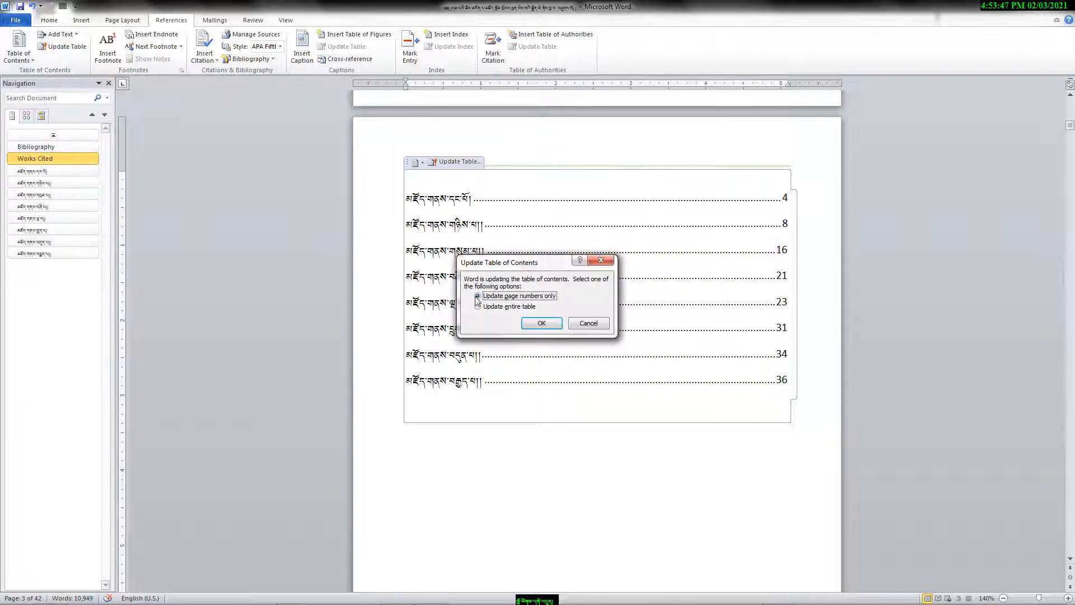
pyautogui.click(478, 307)
pyautogui.click(542, 324)
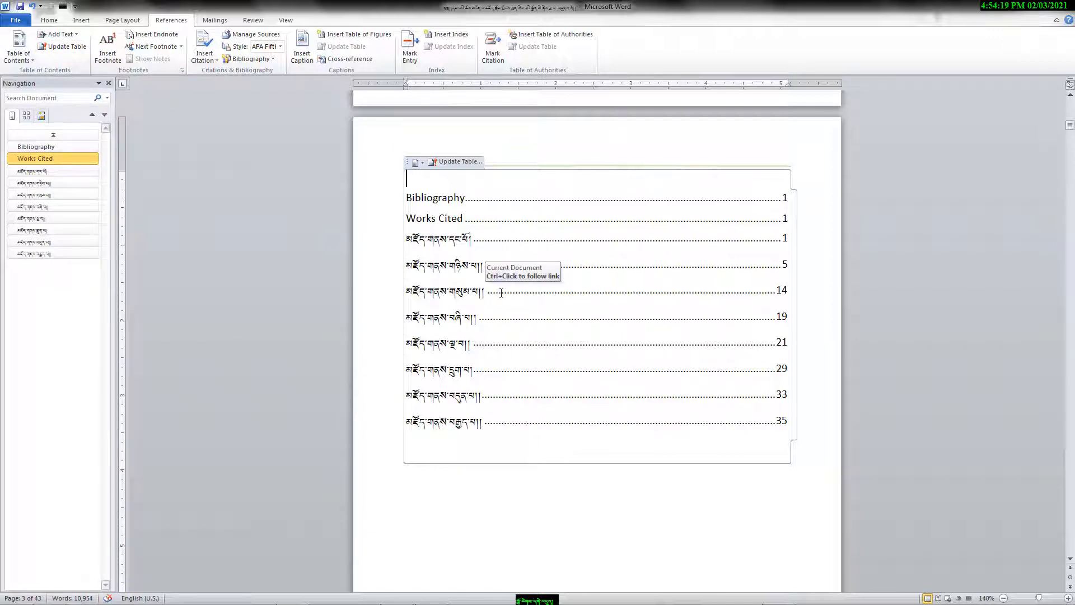
# Review the cover page and the bibliography page that follows it.
pyautogui.scroll(15, 501, 292)
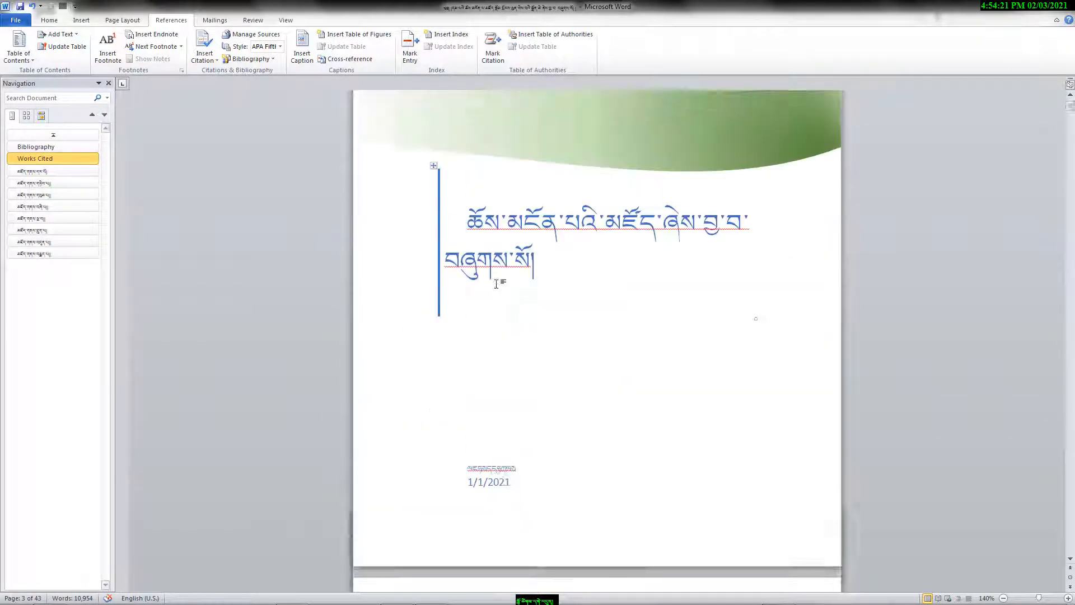
pyautogui.scroll(2, 497, 285)
pyautogui.scroll(-8, 497, 286)
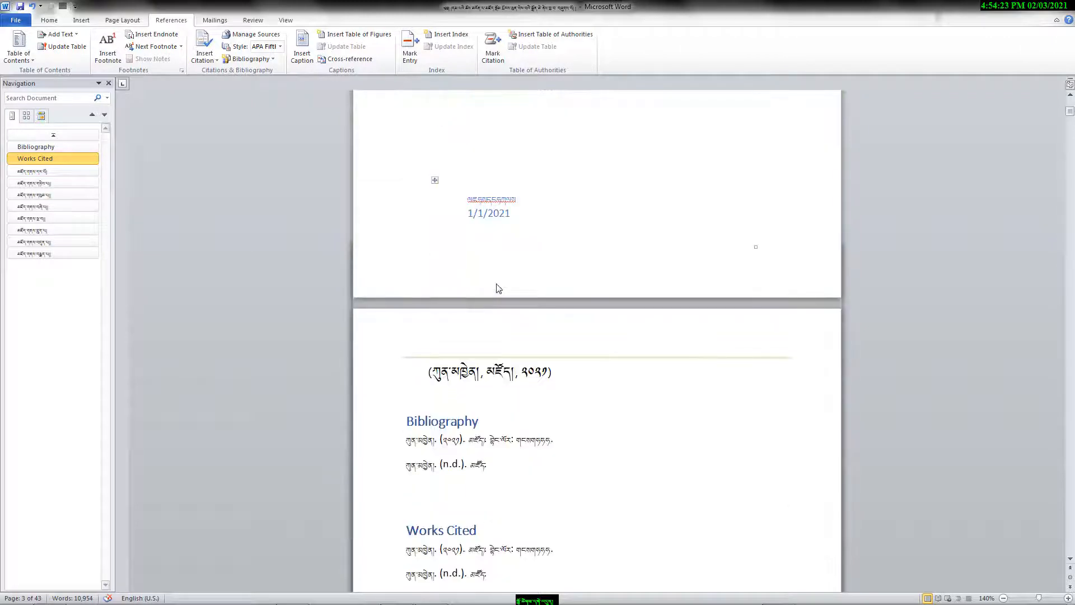
pyautogui.scroll(-3, 498, 288)
pyautogui.scroll(9, 497, 285)
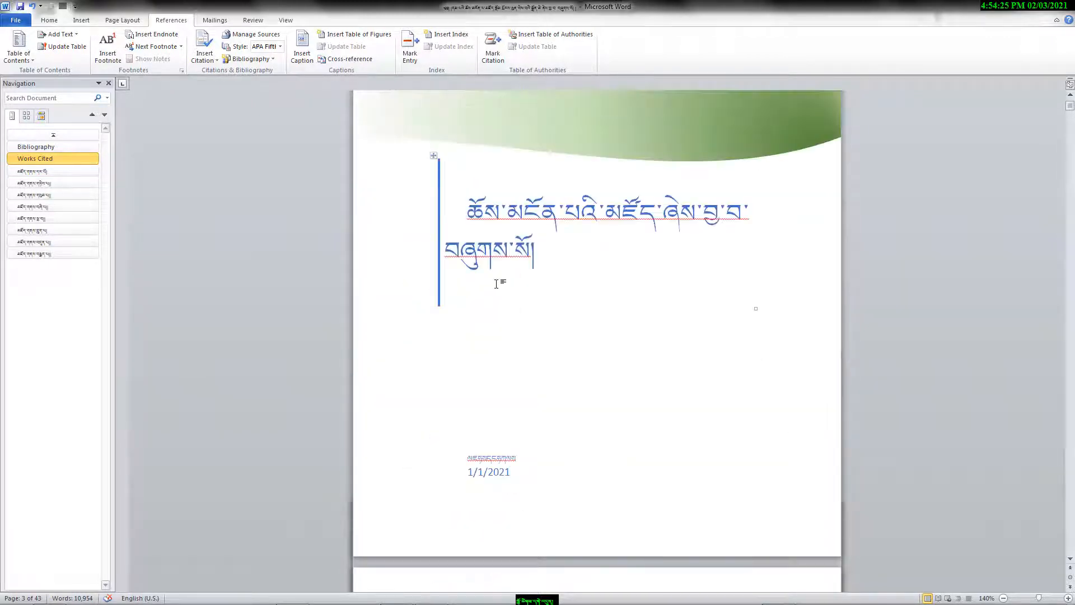
pyautogui.scroll(3, 496, 284)
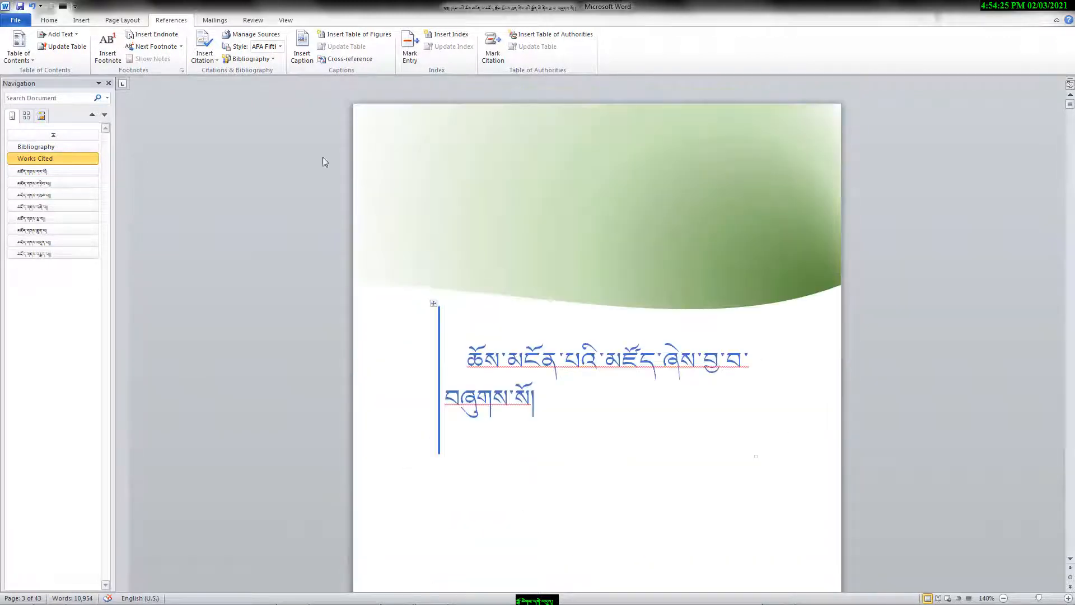
# Export the document as a PDF to Local Disk (D:) with standard optimization, updating the entire table of contents.
pyautogui.click(37, 21)
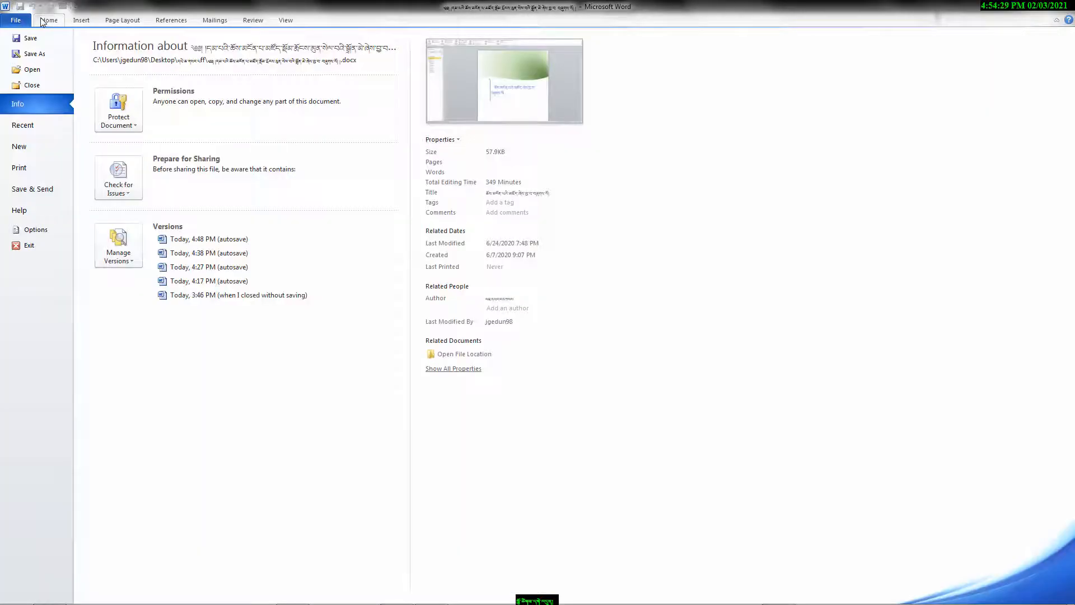
pyautogui.press('Escape')
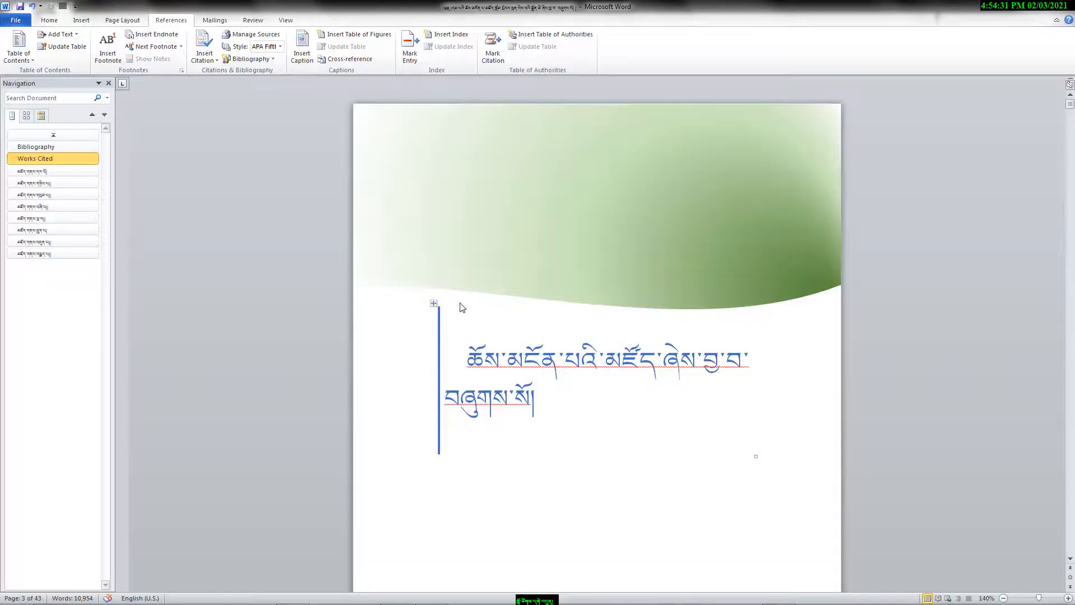
pyautogui.press('F12')
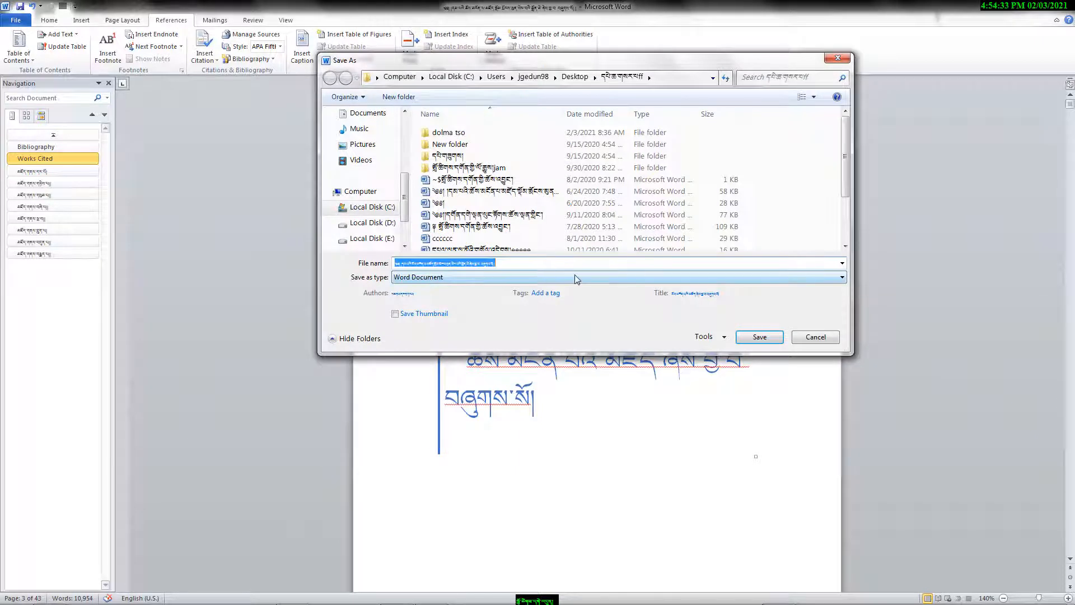
pyautogui.click(577, 279)
pyautogui.click(524, 346)
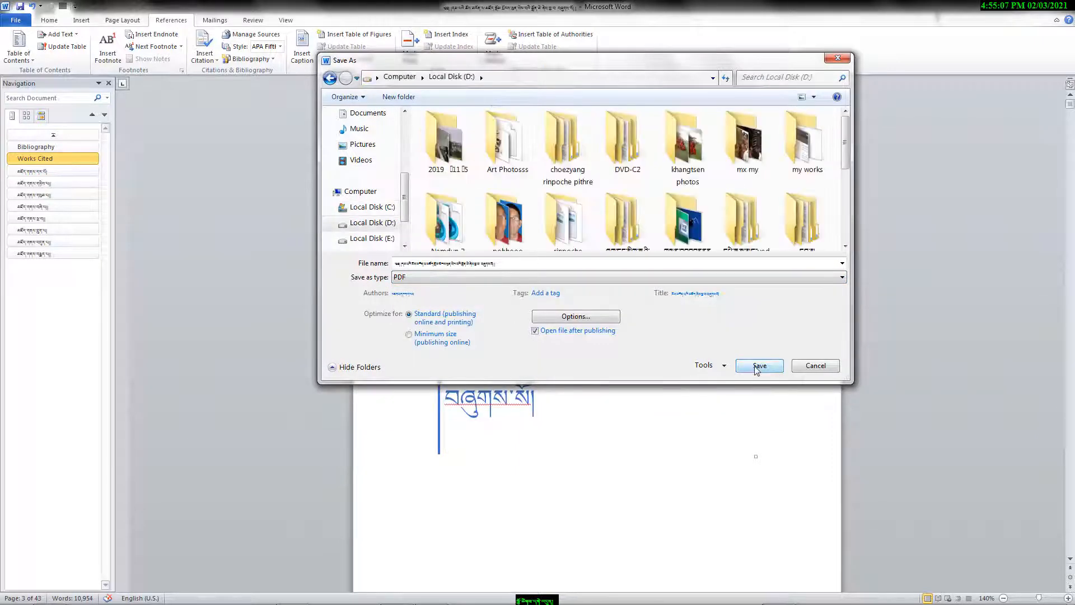
pyautogui.click(759, 365)
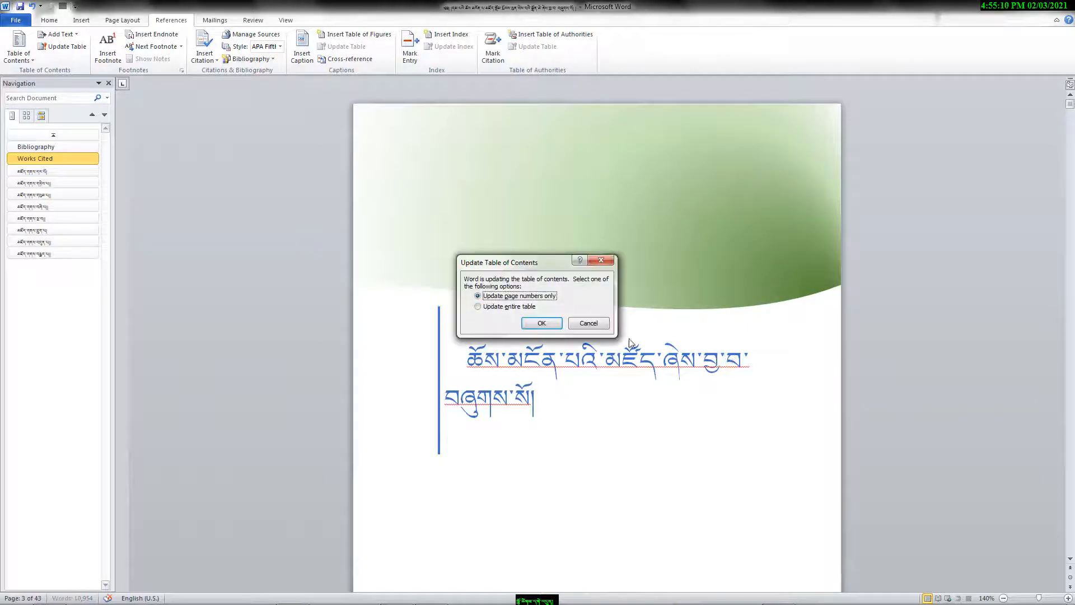
pyautogui.click(487, 307)
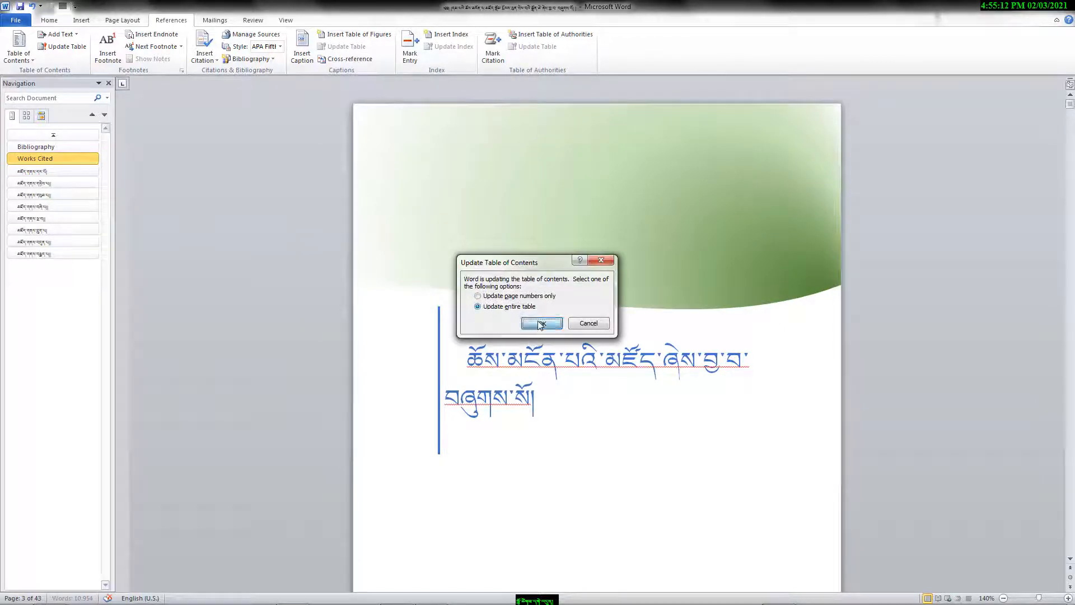
pyautogui.click(541, 323)
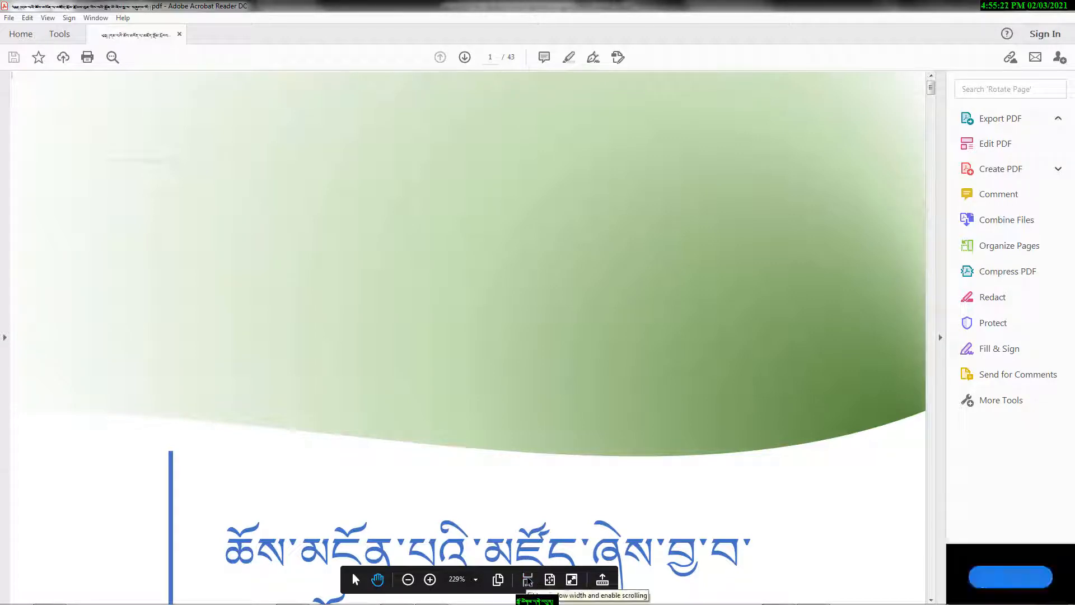
# Fit one full page of the exported PDF in Acrobat Reader and review the cover, bibliography and contents pages.
pyautogui.click(550, 580)
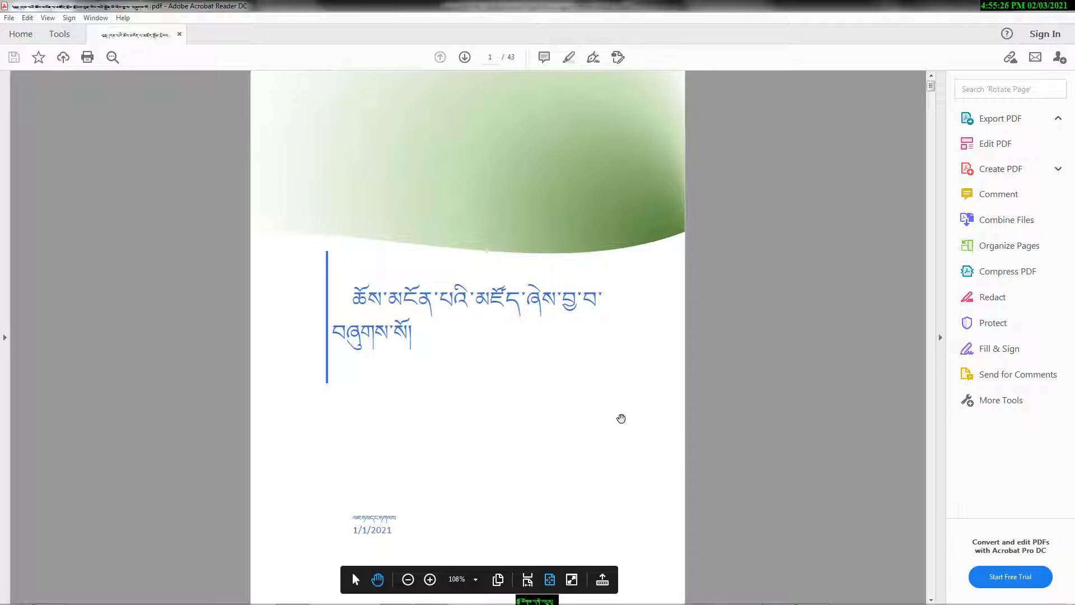
pyautogui.scroll(-2, 621, 418)
pyautogui.scroll(2, 621, 418)
pyautogui.scroll(-2, 622, 418)
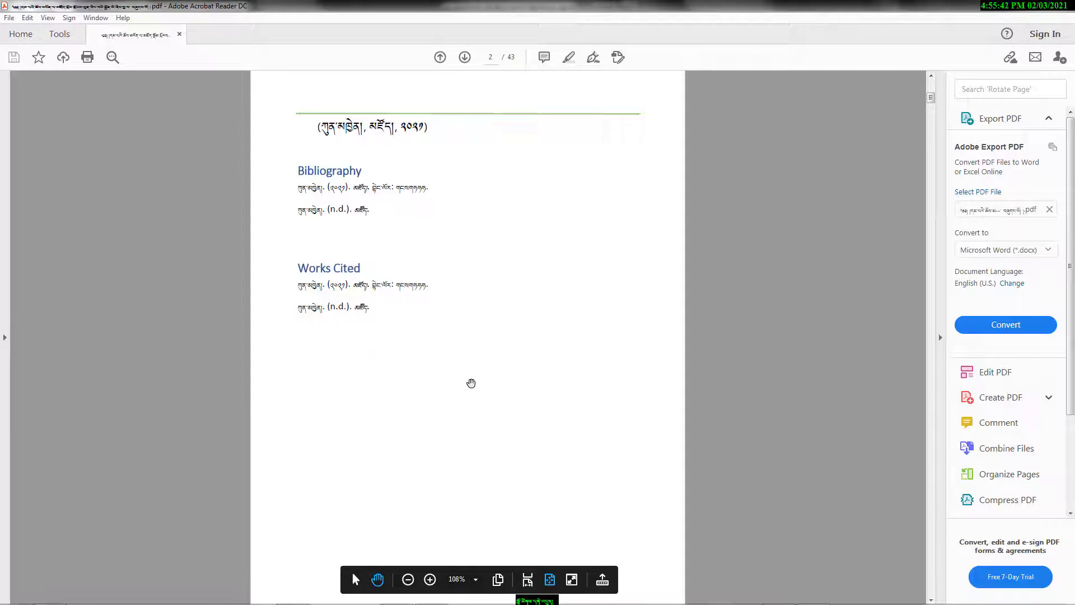
pyautogui.scroll(-1, 504, 371)
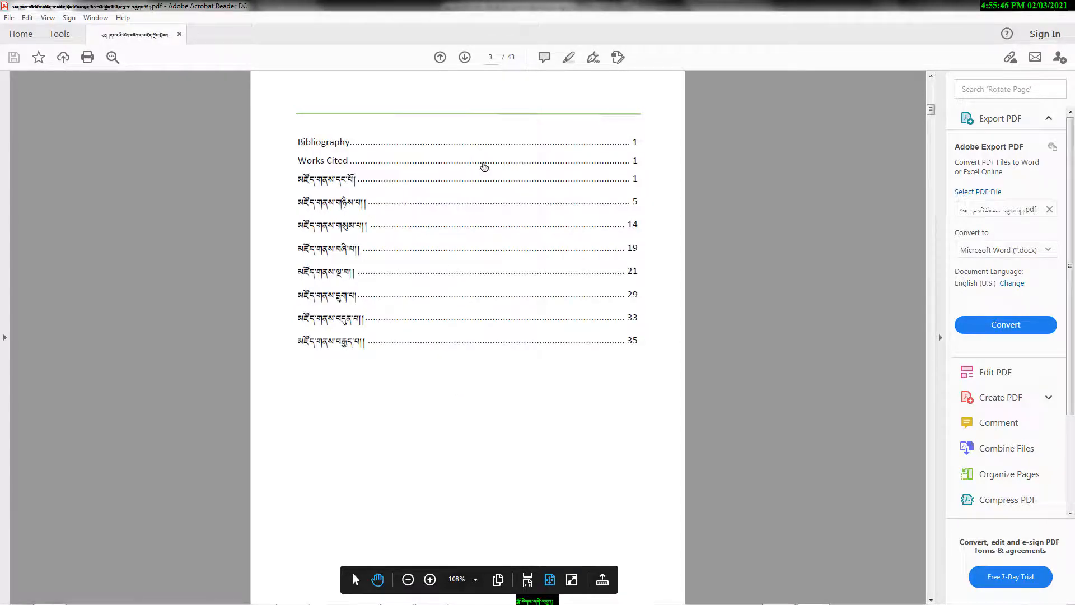
pyautogui.scroll(1, 485, 151)
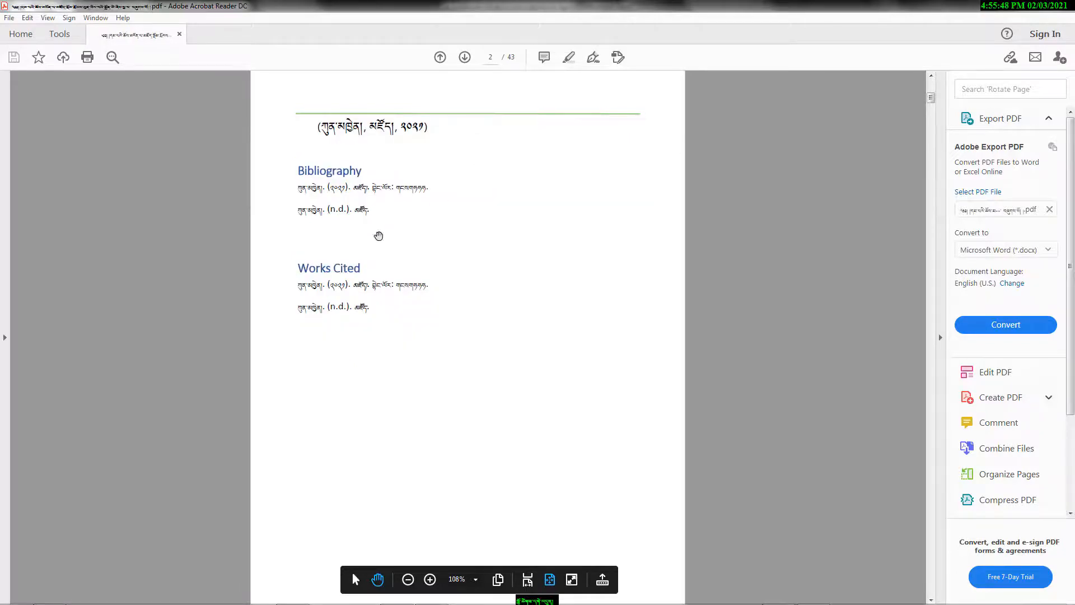
pyautogui.scroll(-3, 452, 279)
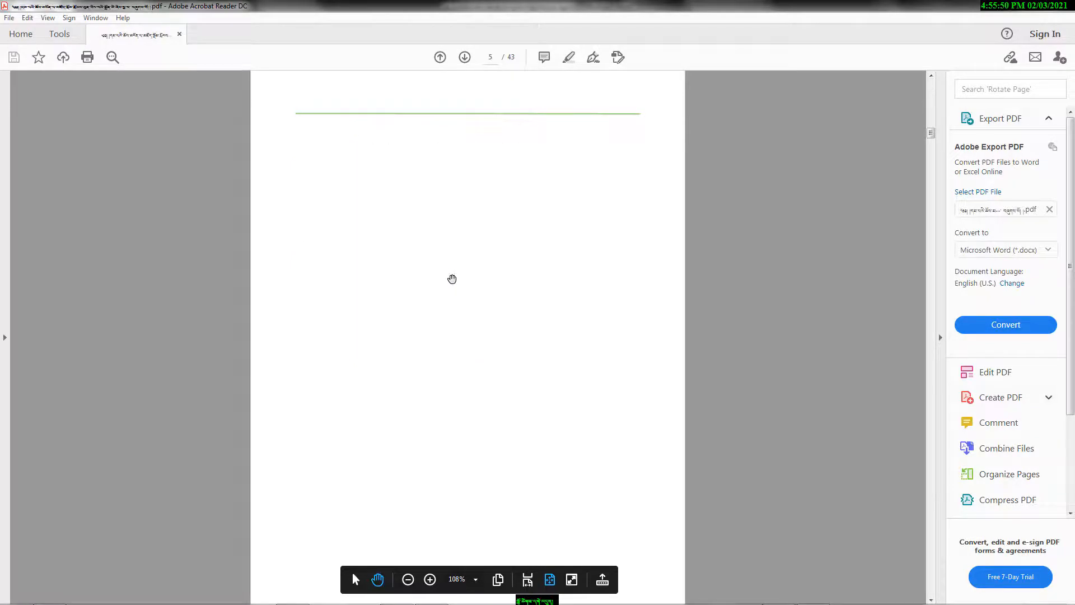
pyautogui.scroll(2, 452, 279)
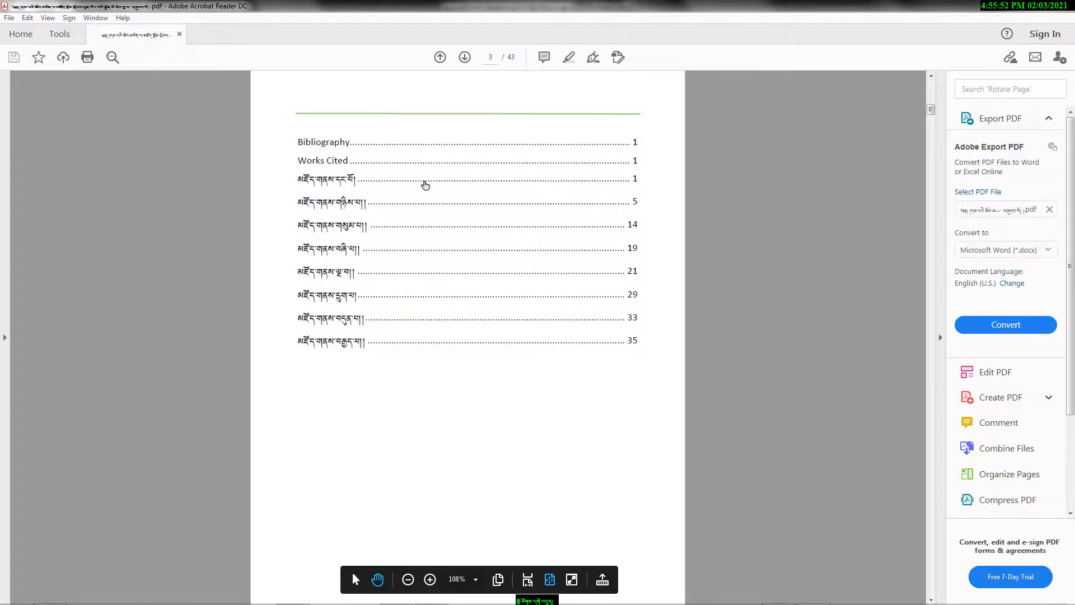
# Follow the first and seventh chapter links in the PDF's table of contents and check chapter headings, page numbers and header line.
pyautogui.click(425, 185)
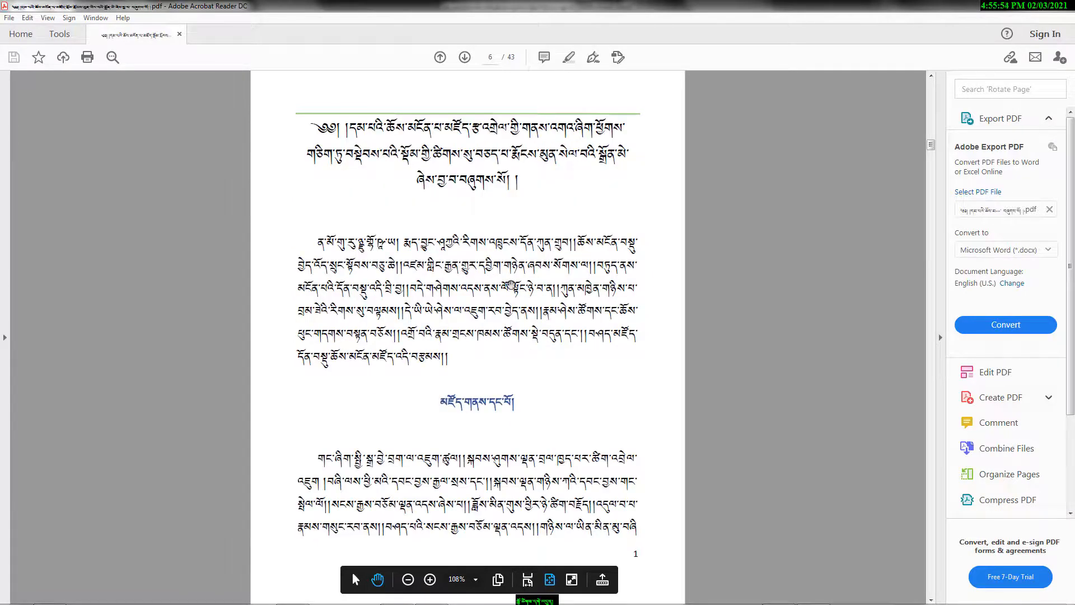
pyautogui.scroll(-3, 511, 285)
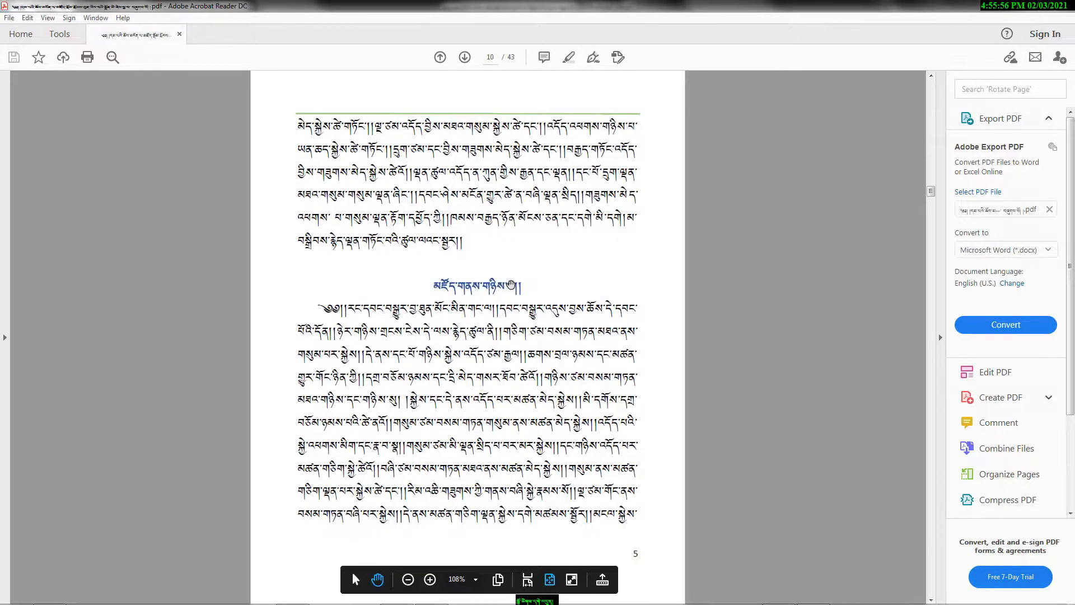
pyautogui.scroll(3, 511, 286)
pyautogui.scroll(3, 511, 285)
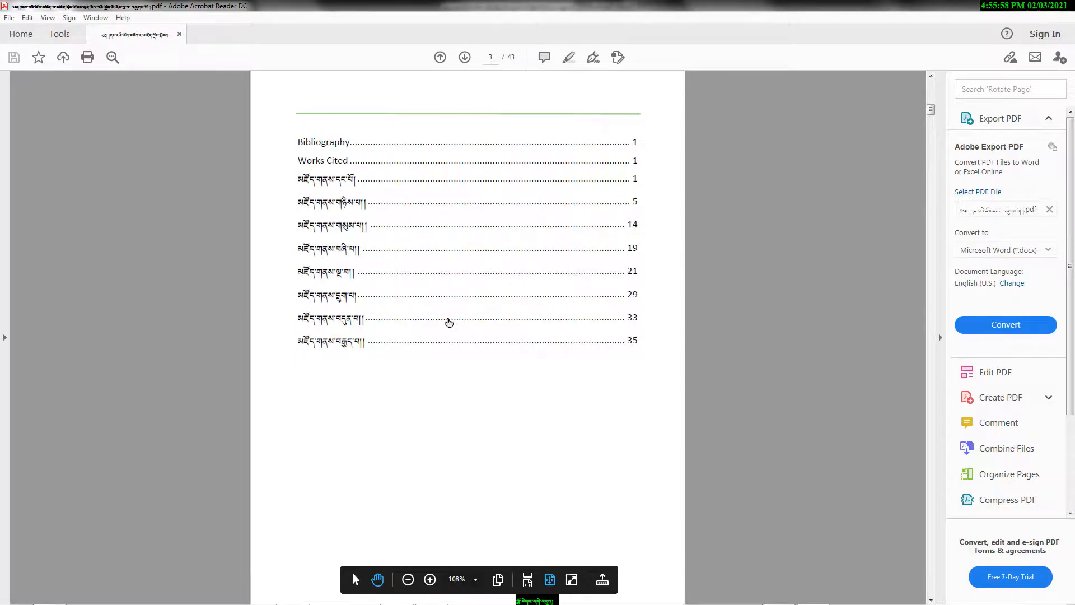
pyautogui.click(447, 321)
pyautogui.scroll(13, 512, 314)
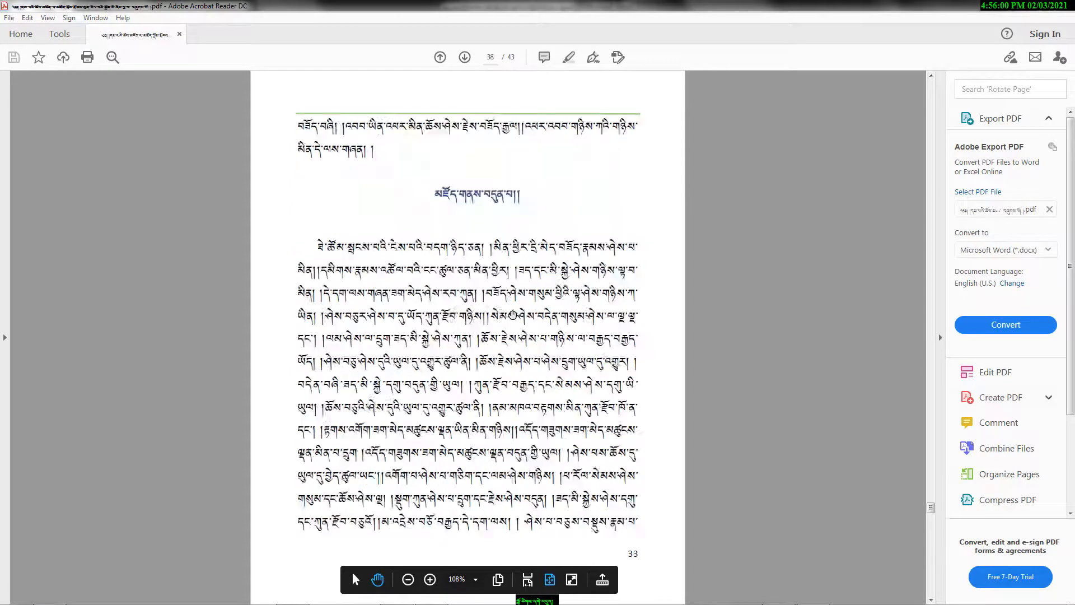
pyautogui.scroll(2, 512, 314)
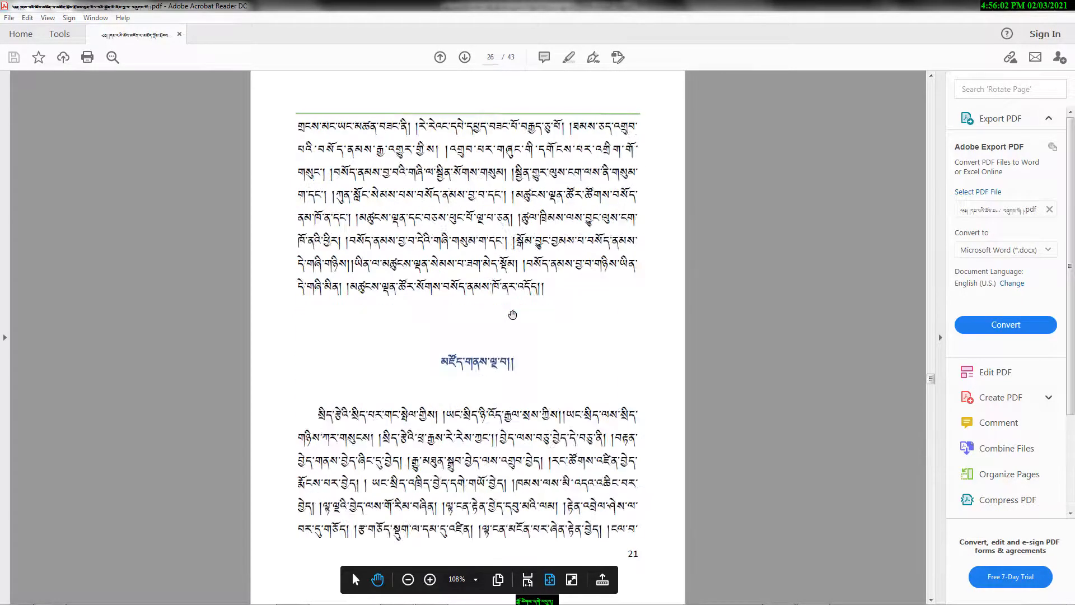
pyautogui.scroll(-5, 512, 314)
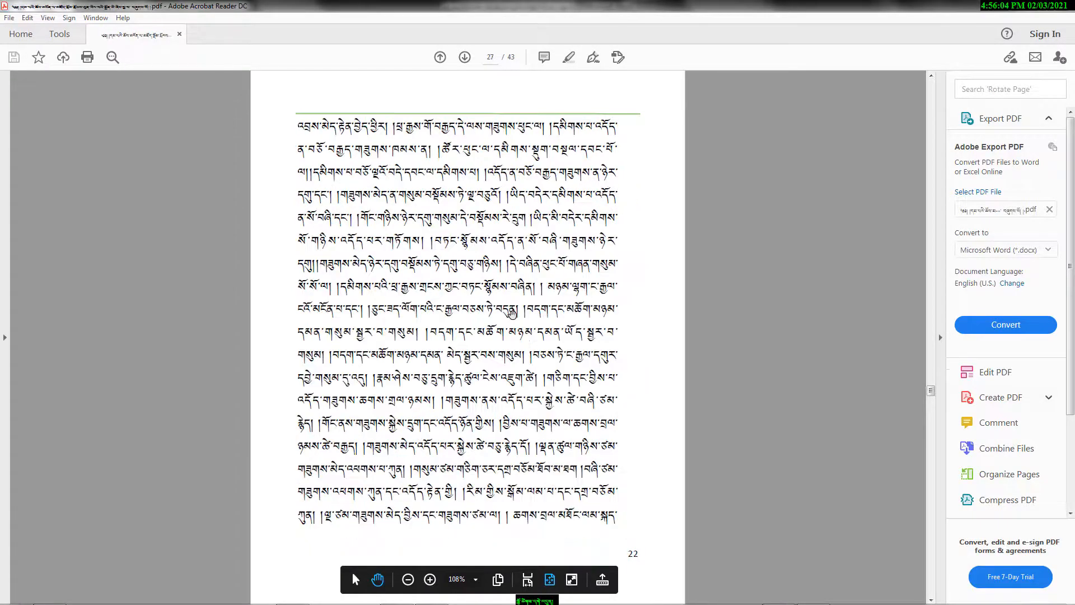